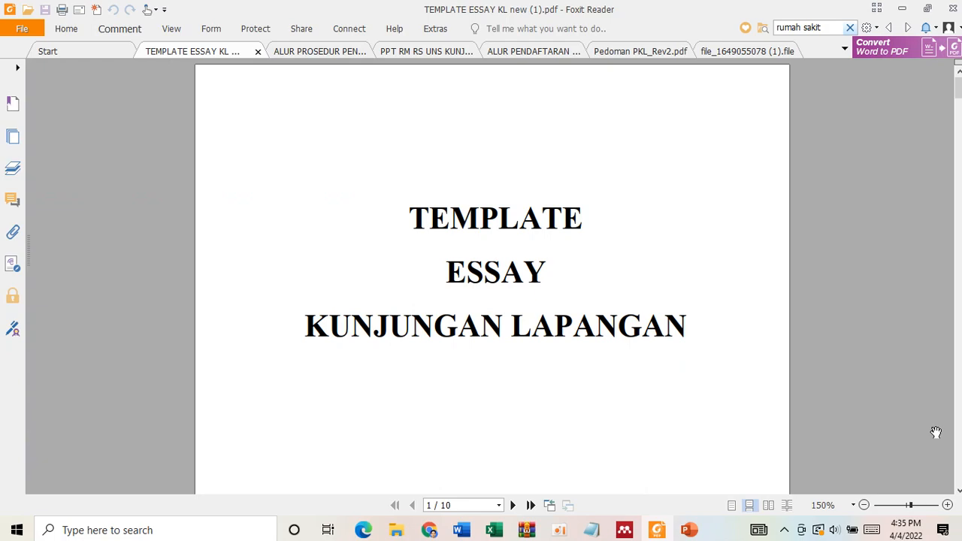
- Read the essay template PDF from the topic list through the writing rules for paper, margins, font, spacing and word count
scroll(630, 368, "down", 8)
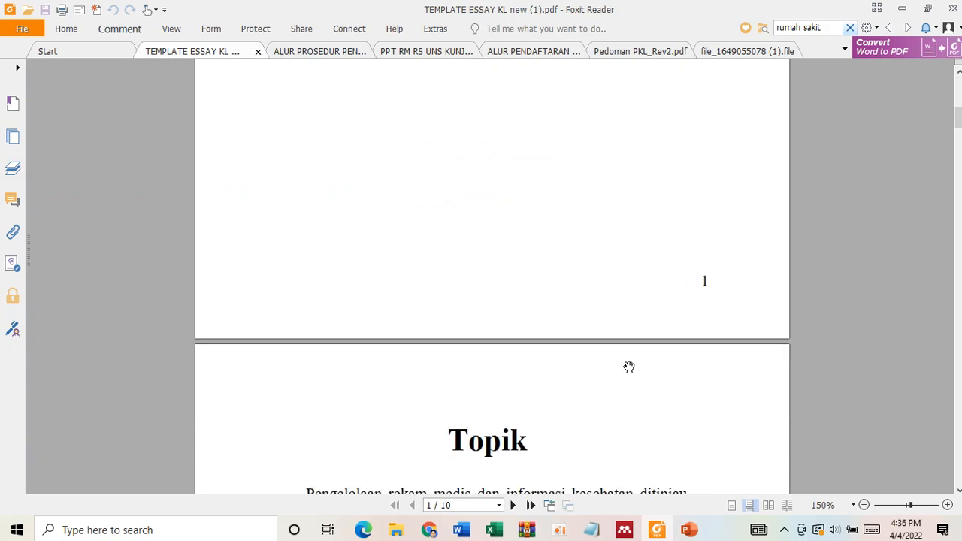
scroll(630, 368, "down", 5)
scroll(630, 368, "up", 5)
scroll(630, 367, "down", 15)
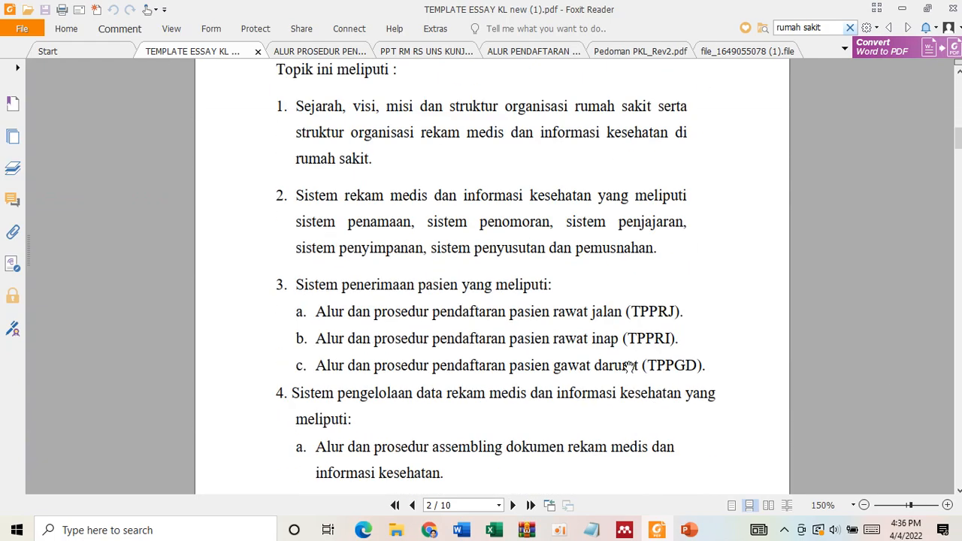
scroll(629, 368, "down", 12)
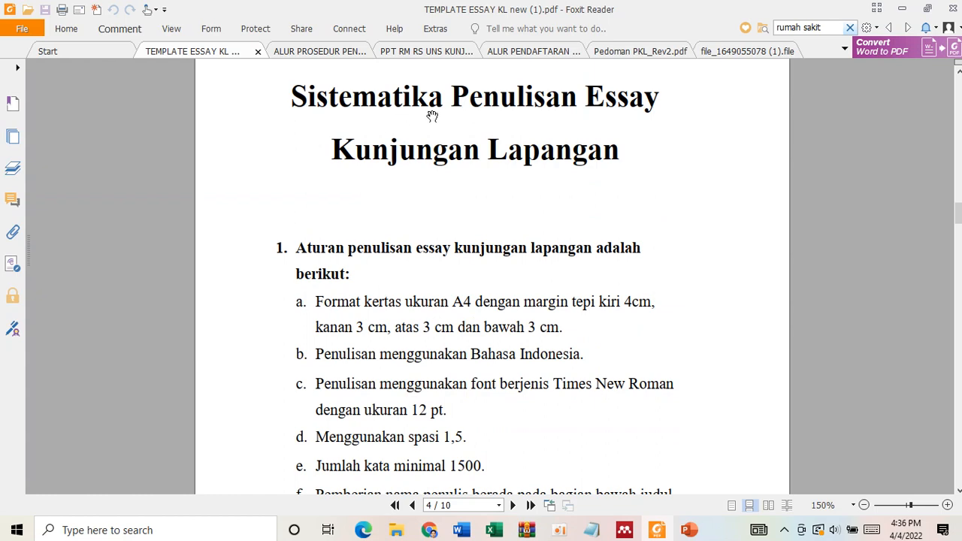
scroll(533, 253, "down", 3)
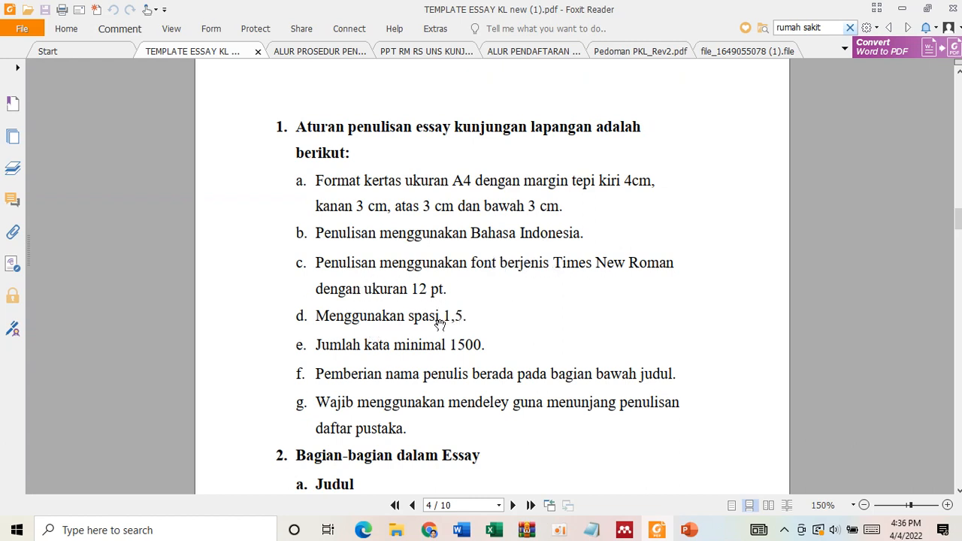
scroll(399, 355, "down", 1)
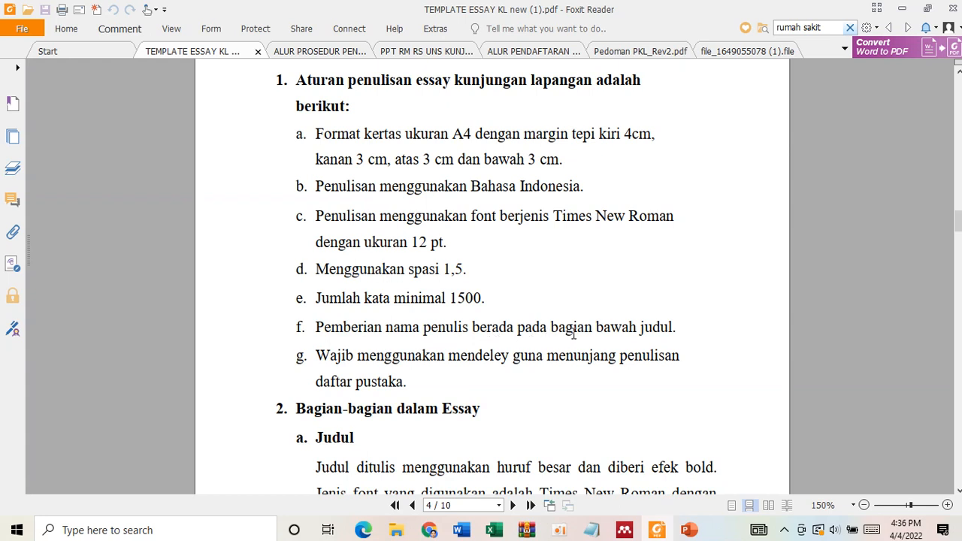
scroll(573, 335, "down", 1)
scroll(594, 338, "up", 1)
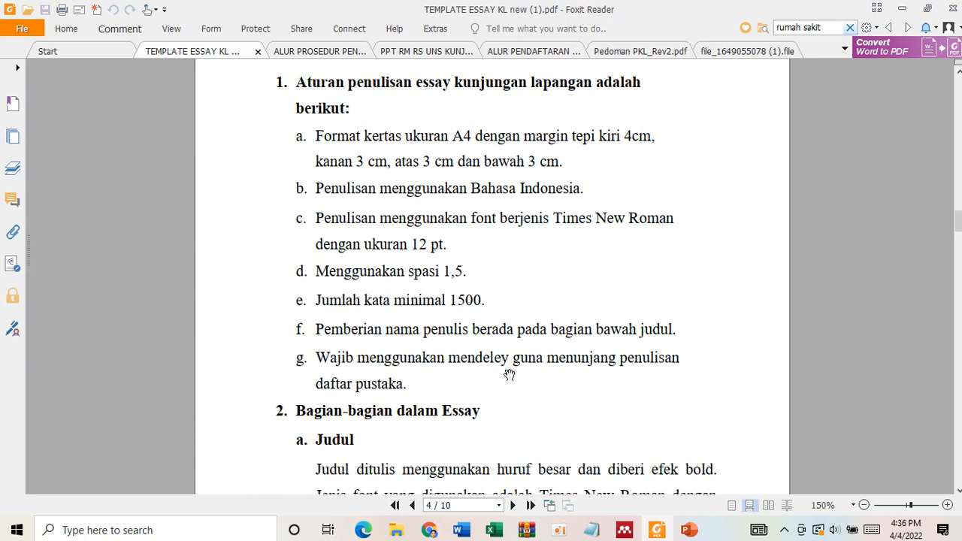
scroll(510, 370, "up", 1)
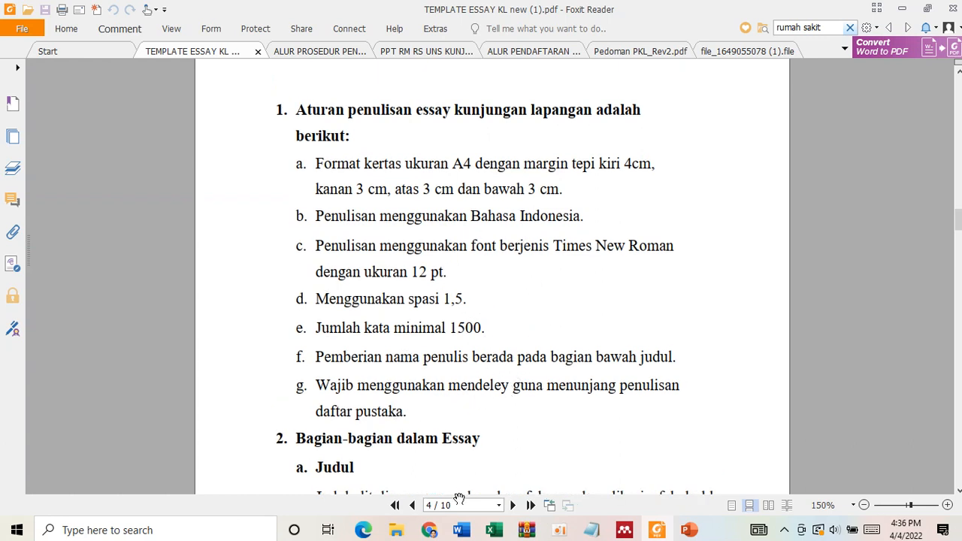
- Switch to Document2 in Word and look through its title page, approval page and the start of the Pendahuluan section
mouse_move(461, 532)
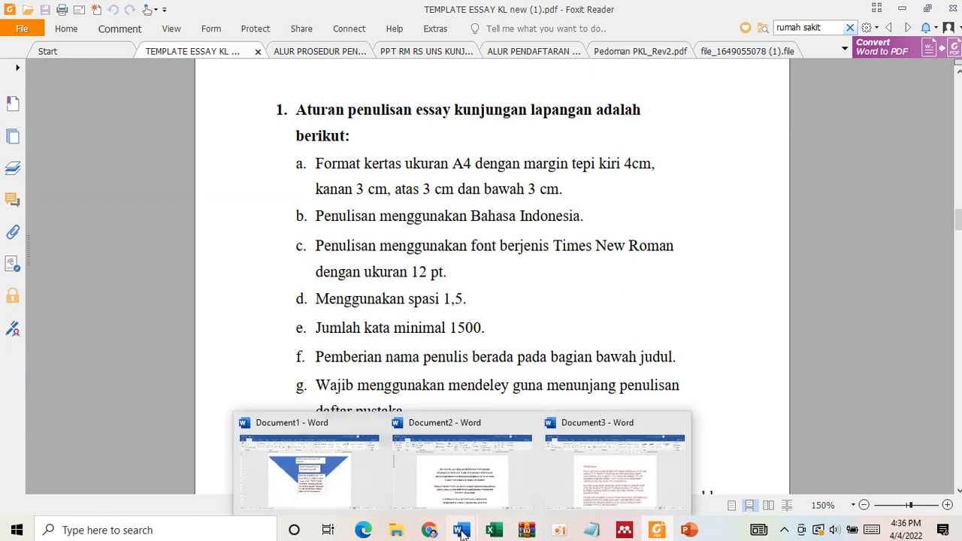
left_click(486, 484)
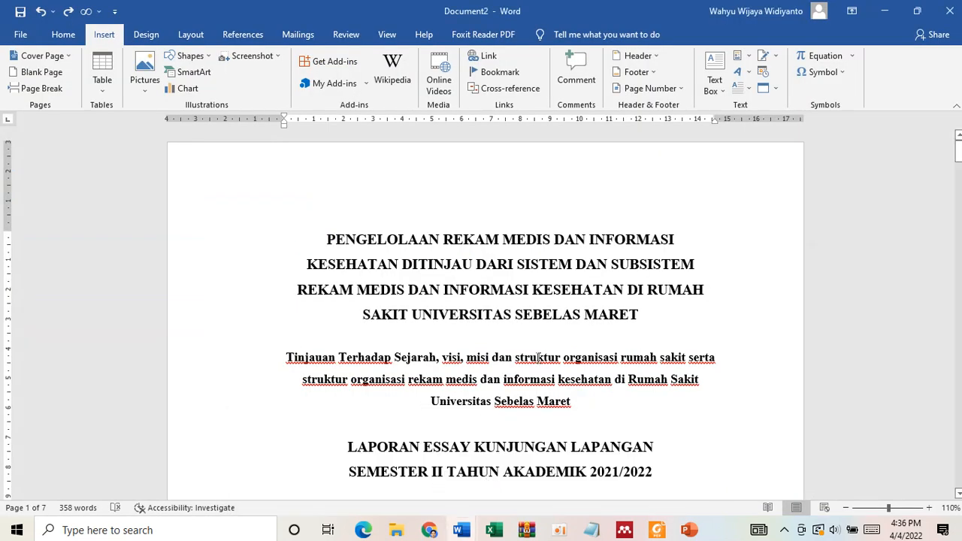
scroll(539, 357, "down", 15)
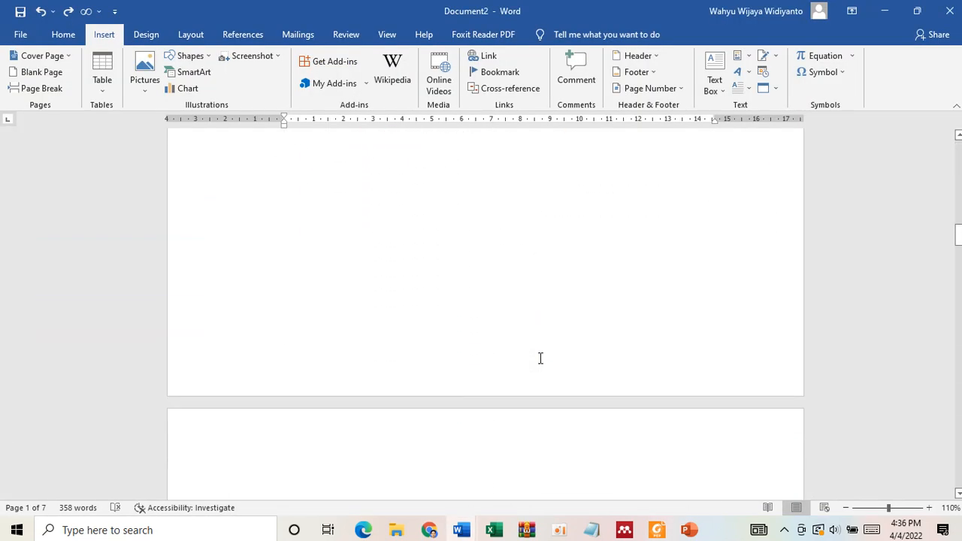
scroll(540, 358, "down", 3)
scroll(540, 358, "up", 10)
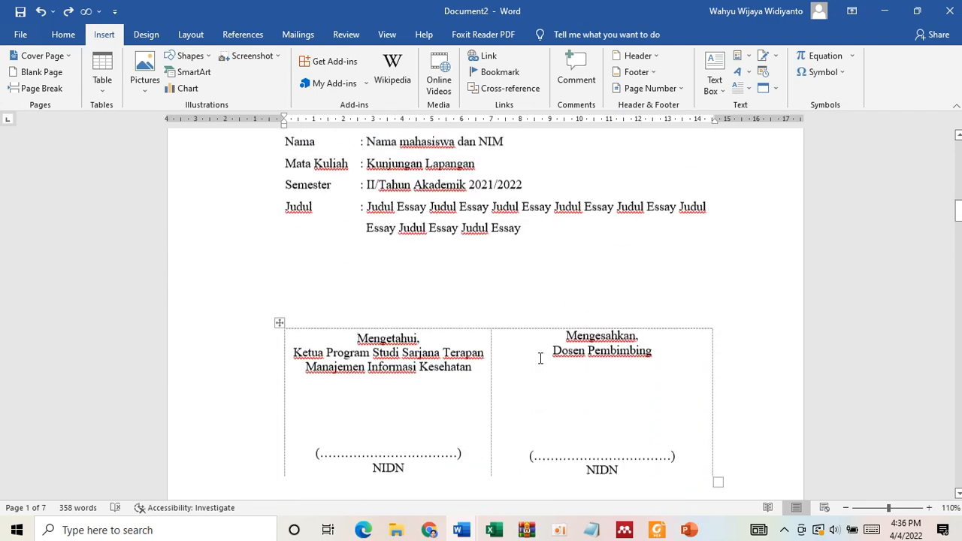
scroll(540, 358, "up", 1)
scroll(539, 358, "down", 8)
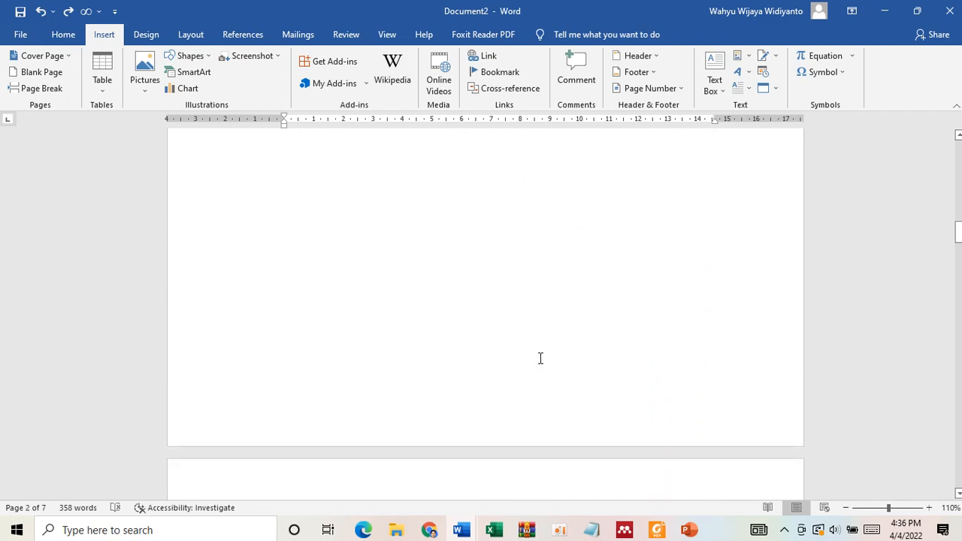
scroll(510, 342, "down", 4)
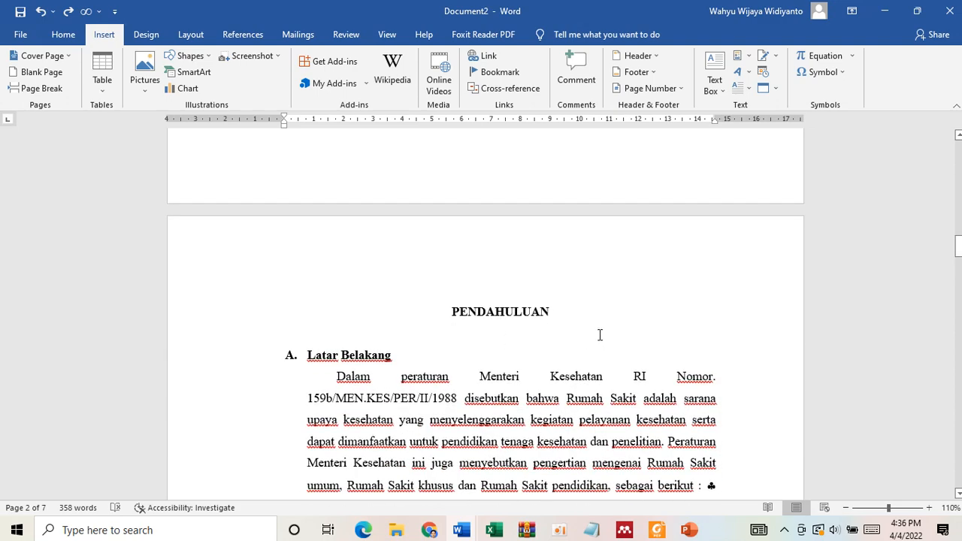
scroll(600, 335, "down", 3)
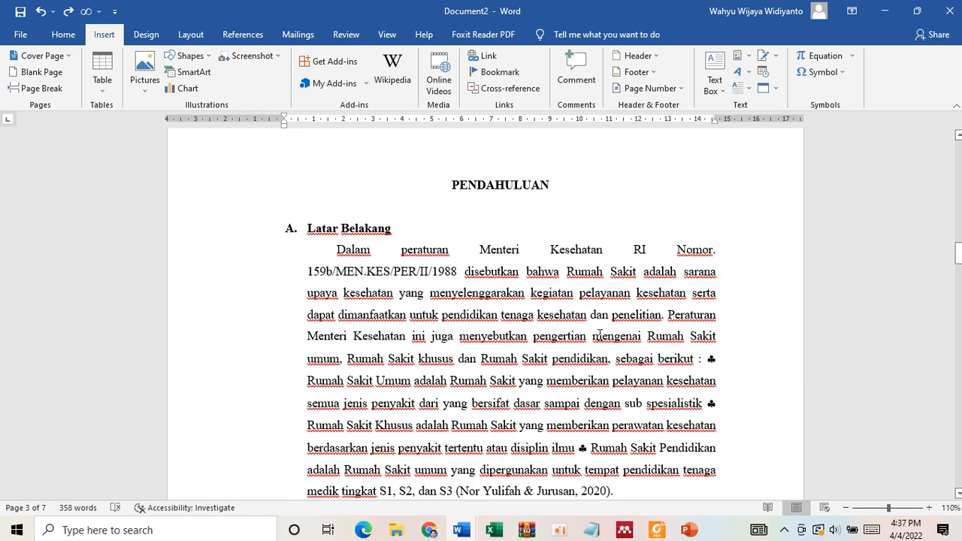
scroll(548, 292, "up", 20)
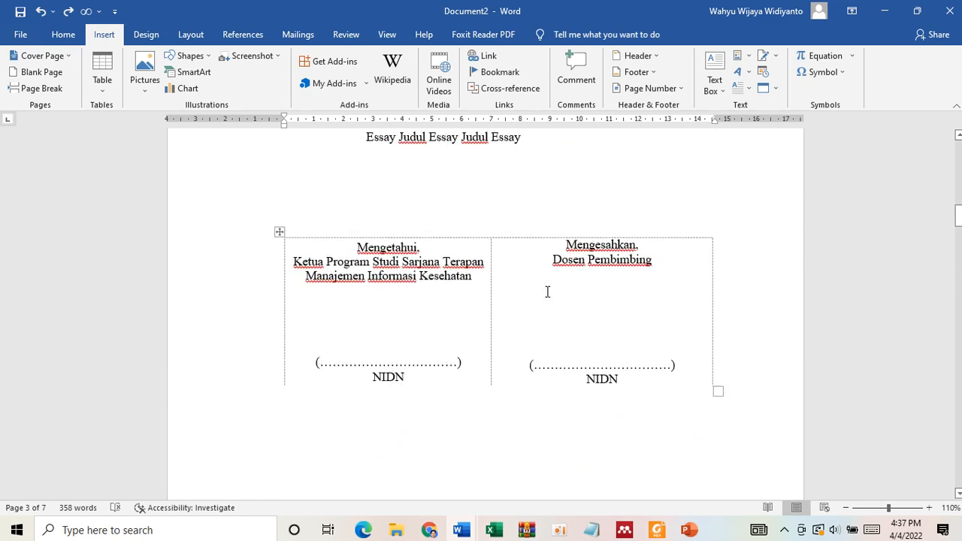
scroll(548, 292, "up", 19)
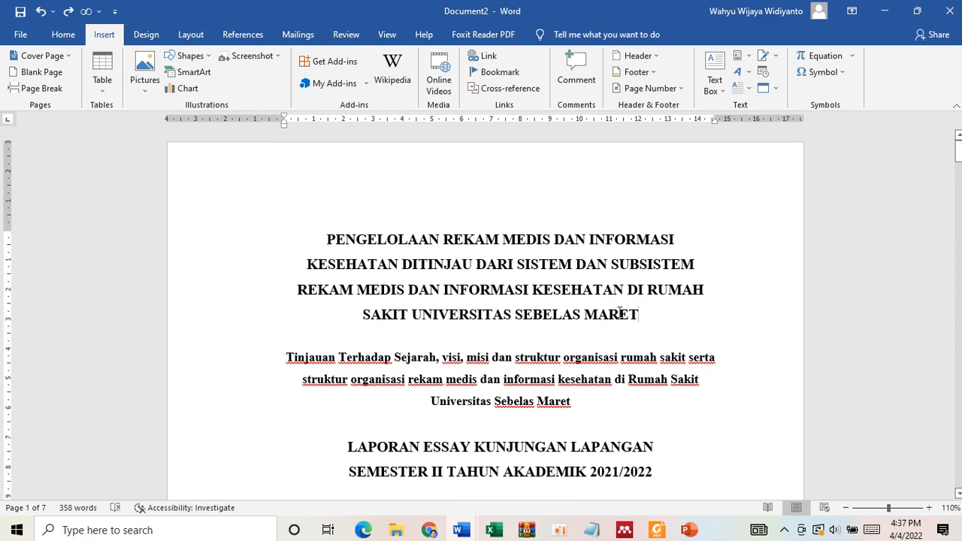
- Highlight "DI RUMAH SAKIT UNIVERSITAS SEBELAS MARET" in the title and check the template's paper format rule in Foxit Reader, returning to Document2 in Word
left_click_drag(641, 316, 627, 290)
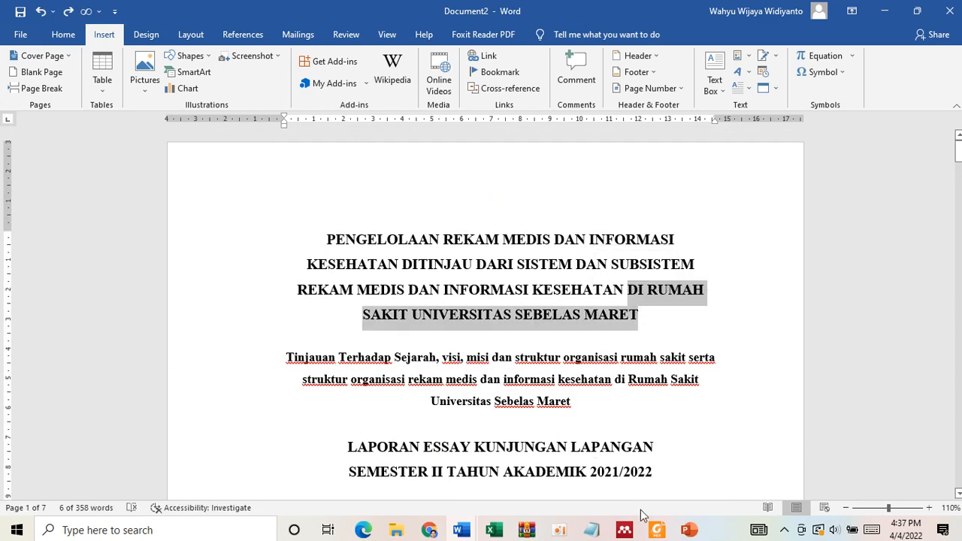
left_click(657, 530)
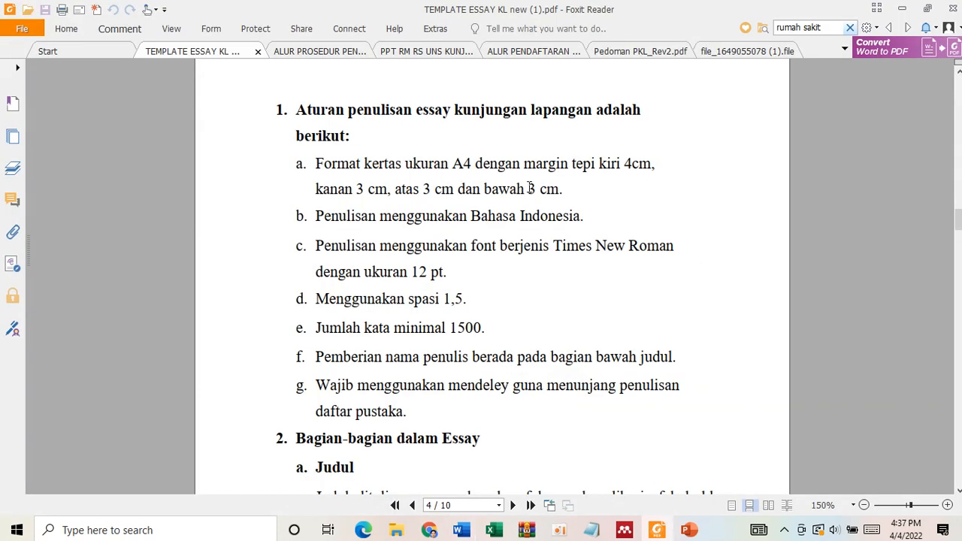
left_click(461, 530)
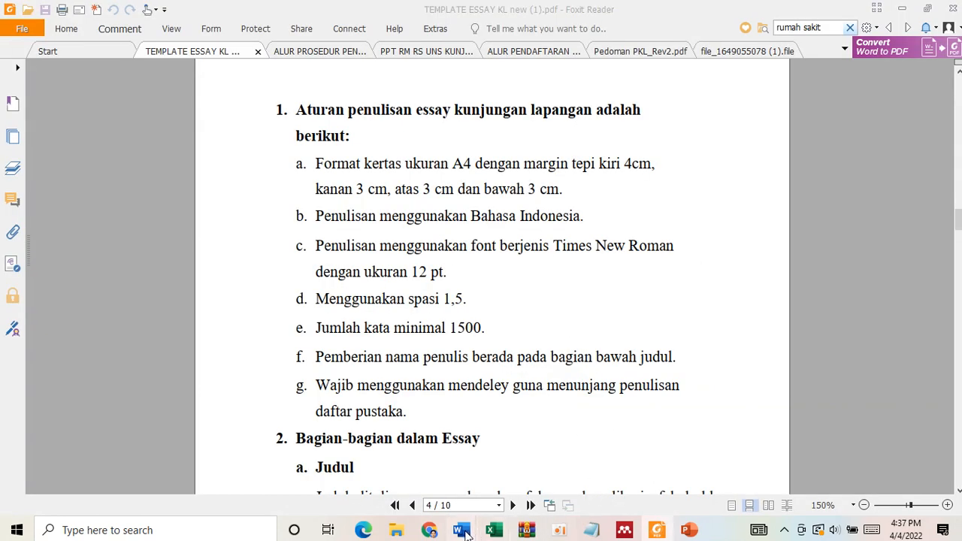
left_click(559, 467)
left_click(462, 531)
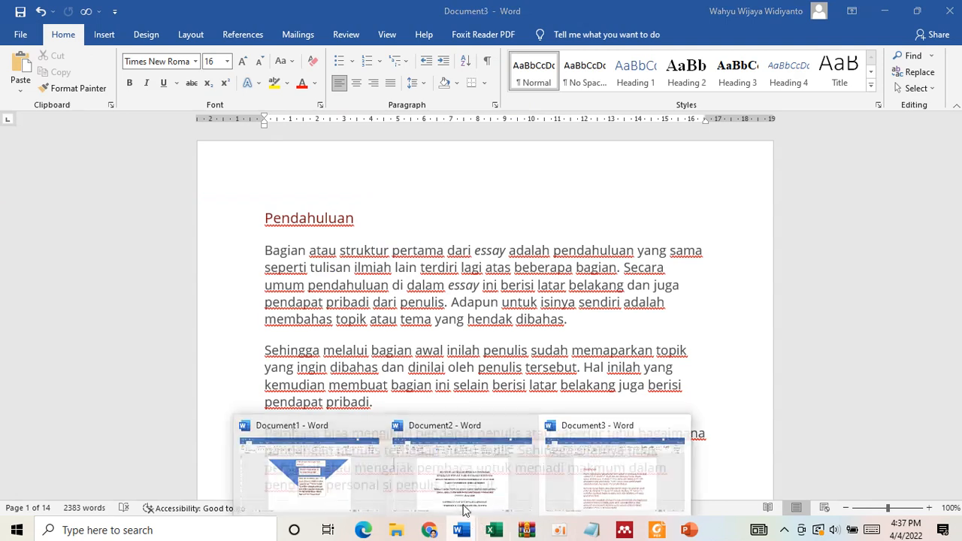
left_click(449, 484)
left_click(334, 216)
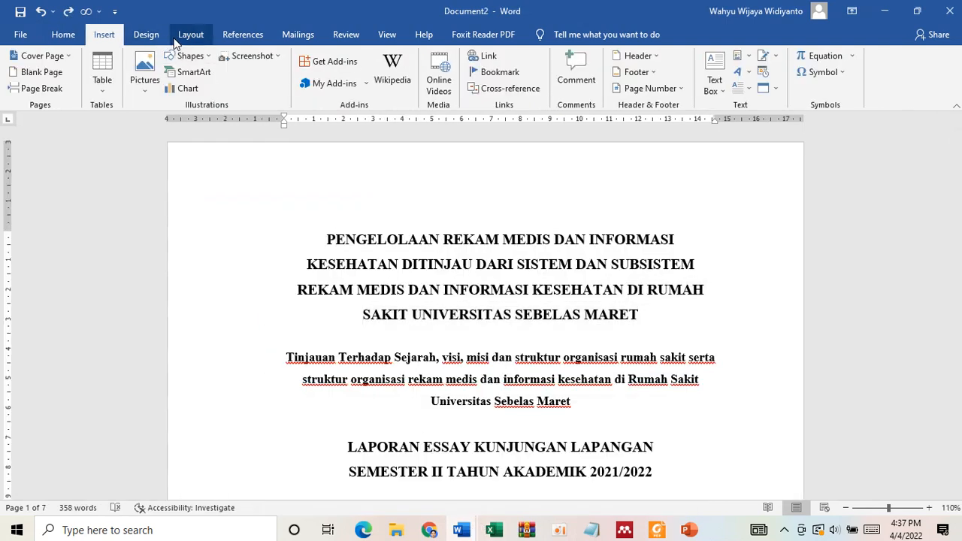
- Set the paper size of the whole document to A4 210 x 297 mm in Page Setup
left_click(187, 37)
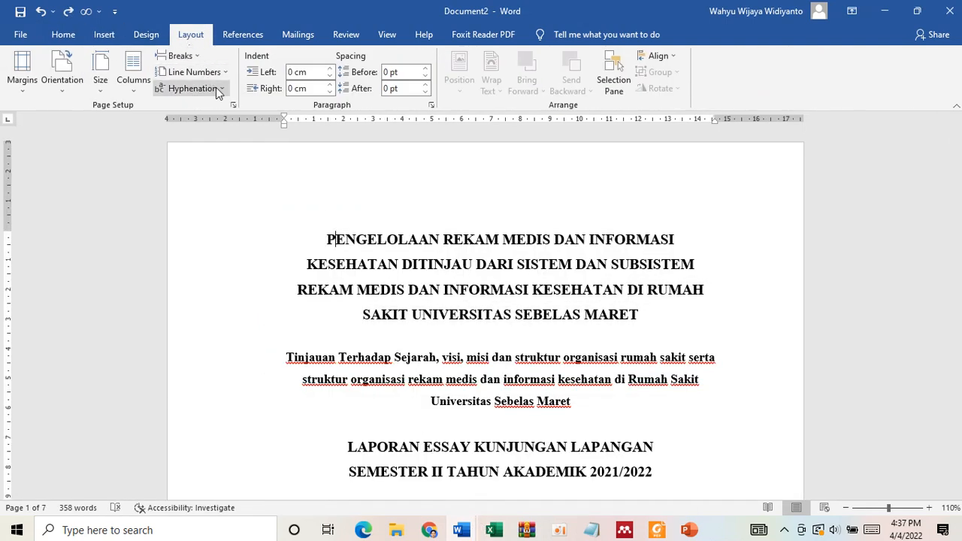
left_click(233, 108)
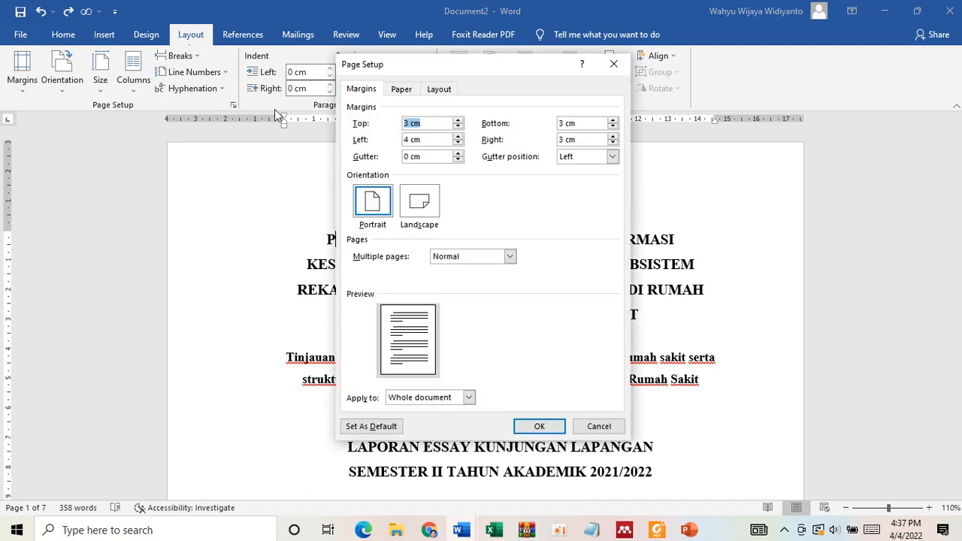
left_click(401, 98)
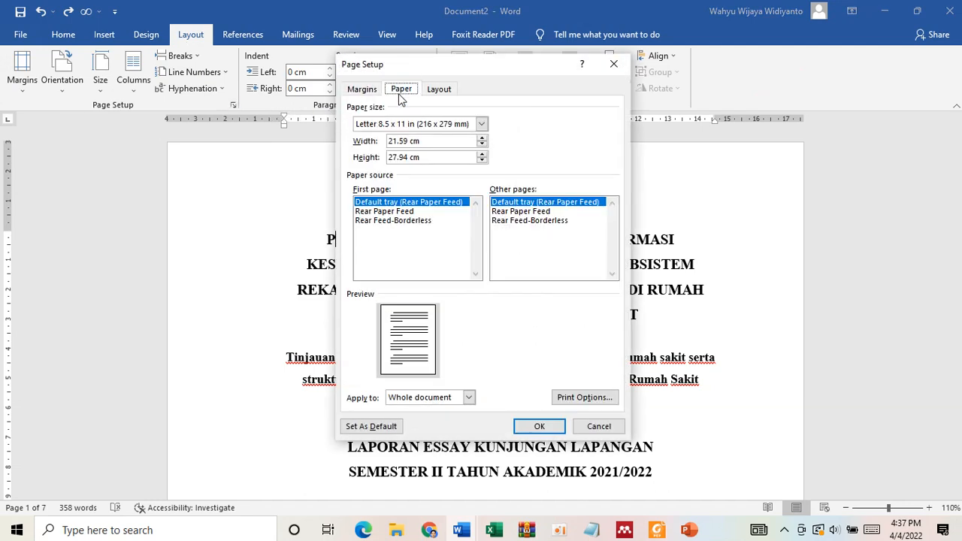
left_click(482, 124)
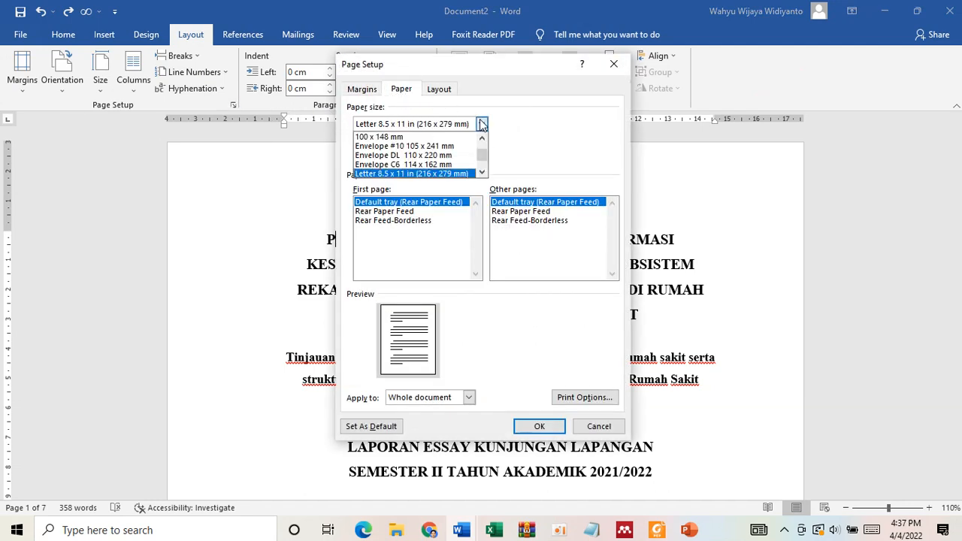
left_click_drag(482, 156, 482, 142)
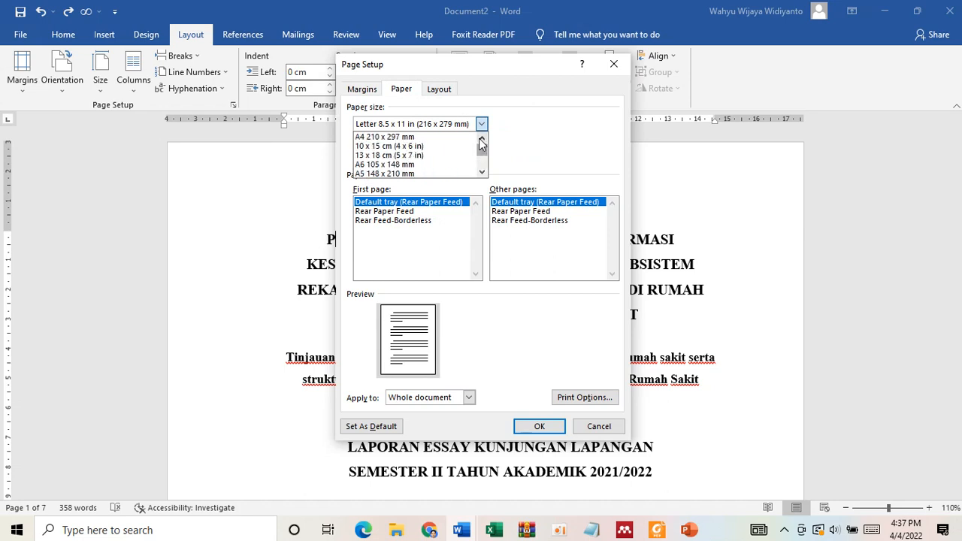
left_click(436, 138)
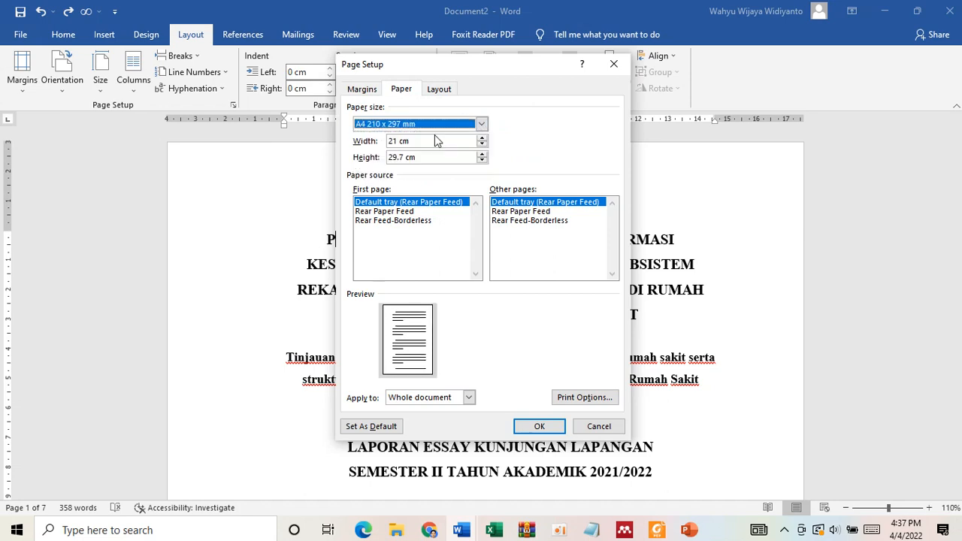
left_click(538, 425)
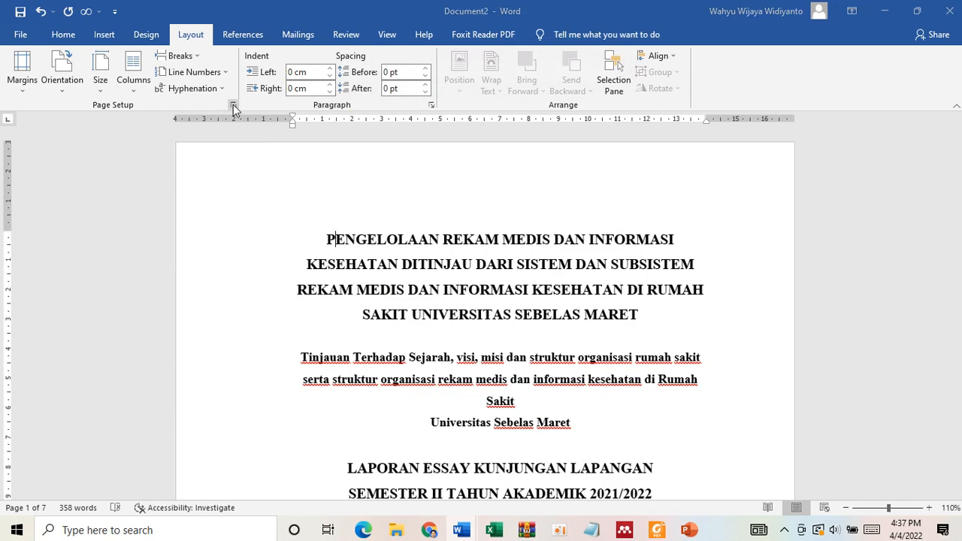
- Compare the document's Page Setup margins with the margin rule in the Foxit Reader template and return to Document2 in Word
left_click(233, 106)
left_click(356, 90)
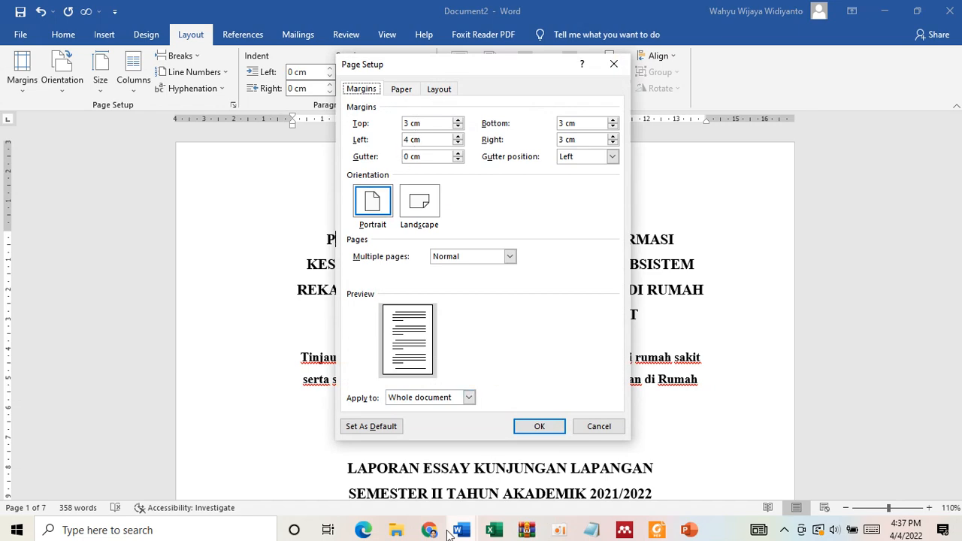
left_click(648, 532)
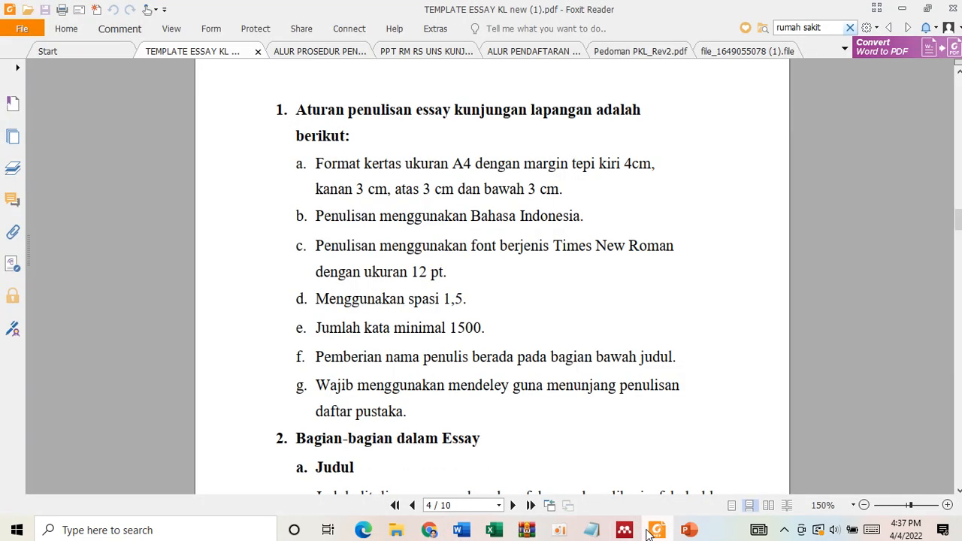
left_click(462, 530)
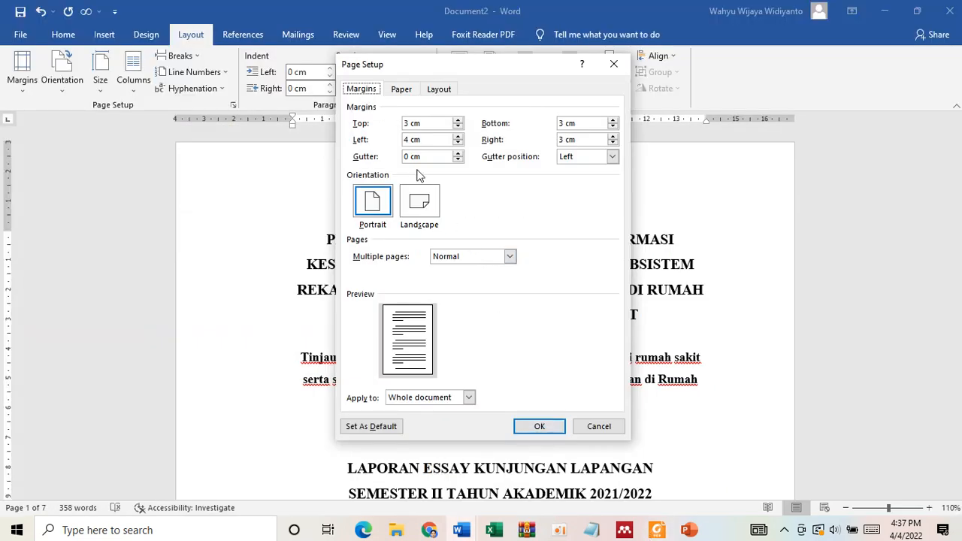
left_click(410, 124)
key("Tab")
key("Tab")
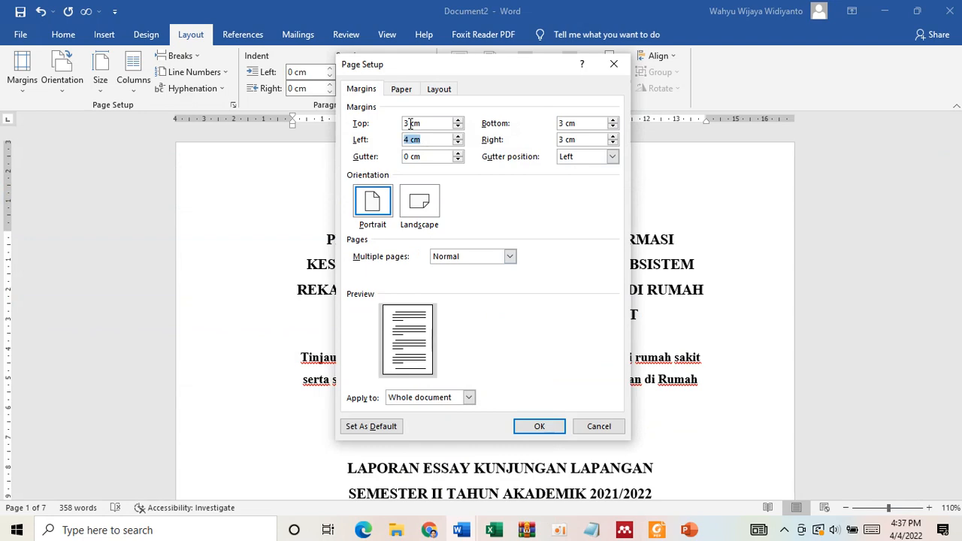
key("Tab")
left_click(540, 425)
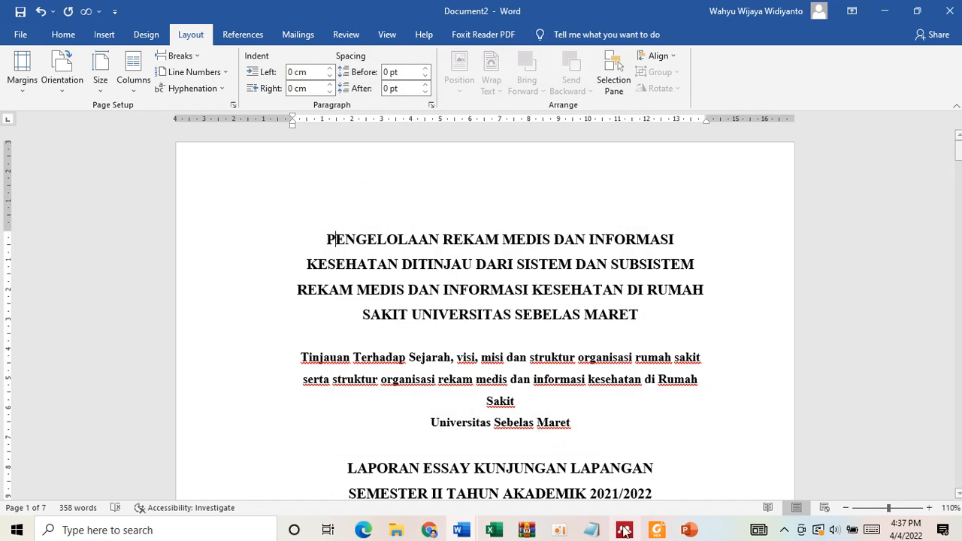
left_click(660, 536)
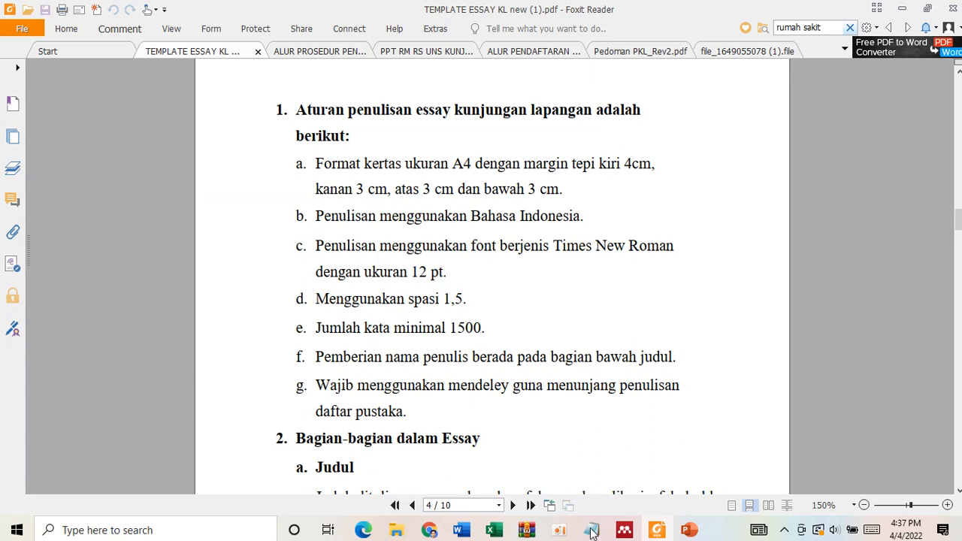
left_click(654, 530)
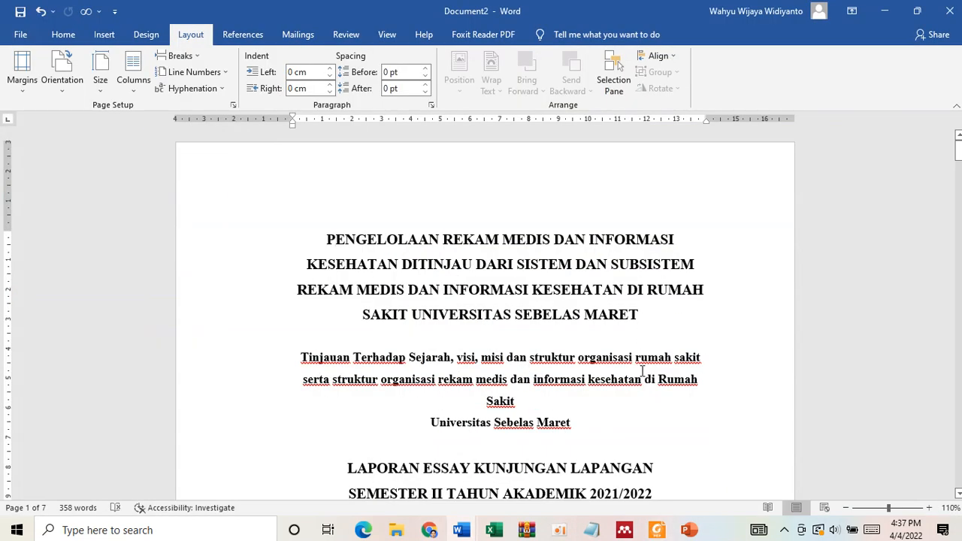
- Examine the cover page layout near the end of the Foxit Reader template, highlight its title wording, and return to Document2 in Word
scroll(573, 355, "down", 3)
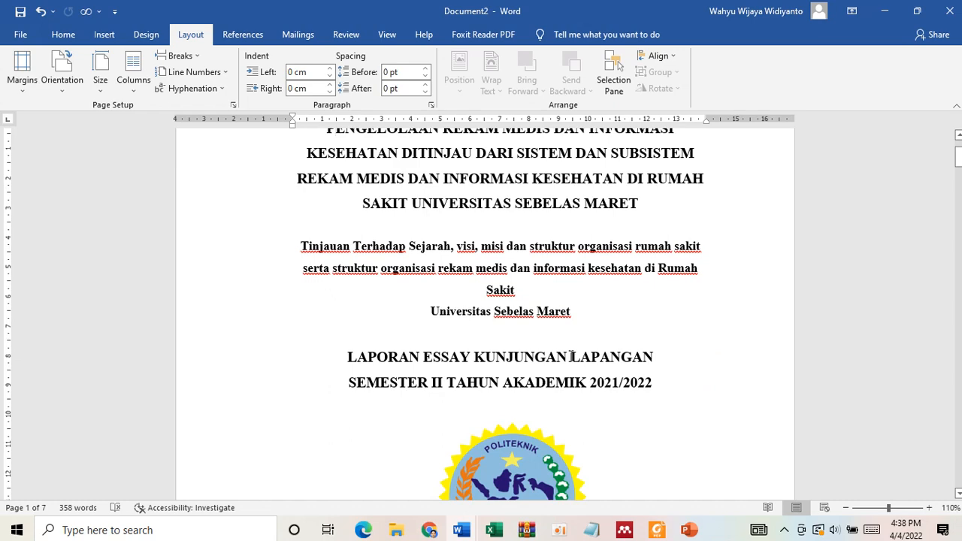
scroll(571, 356, "up", 1)
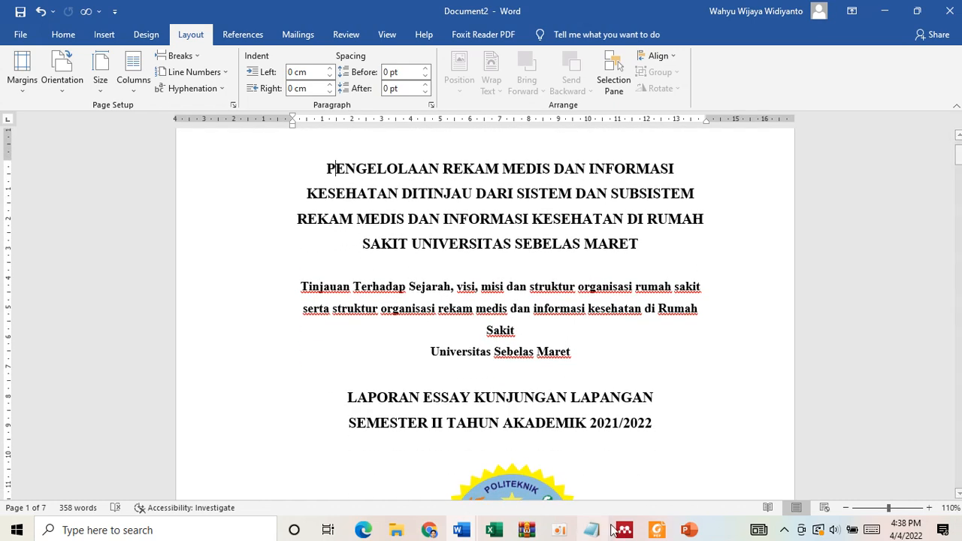
left_click(657, 531)
scroll(605, 408, "down", 5)
scroll(605, 409, "down", 20)
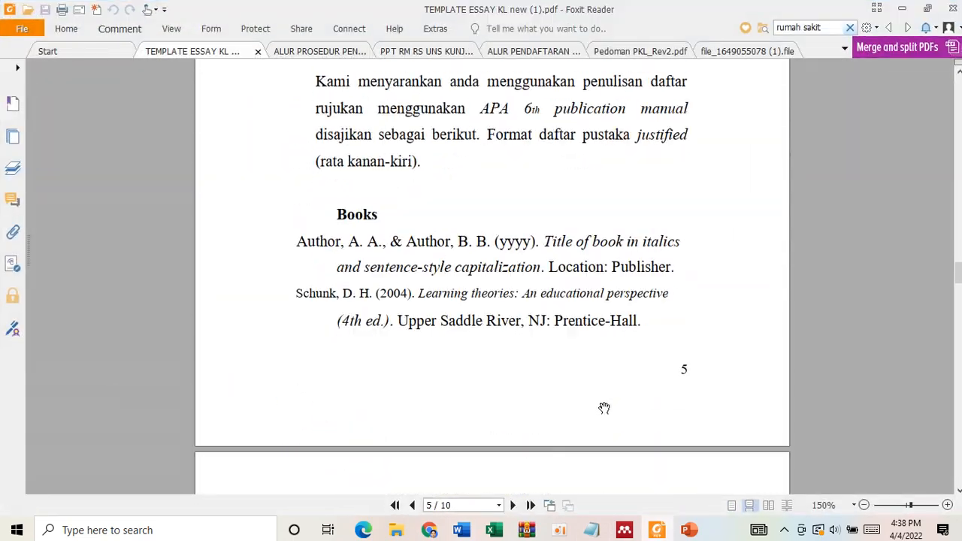
scroll(604, 408, "down", 6)
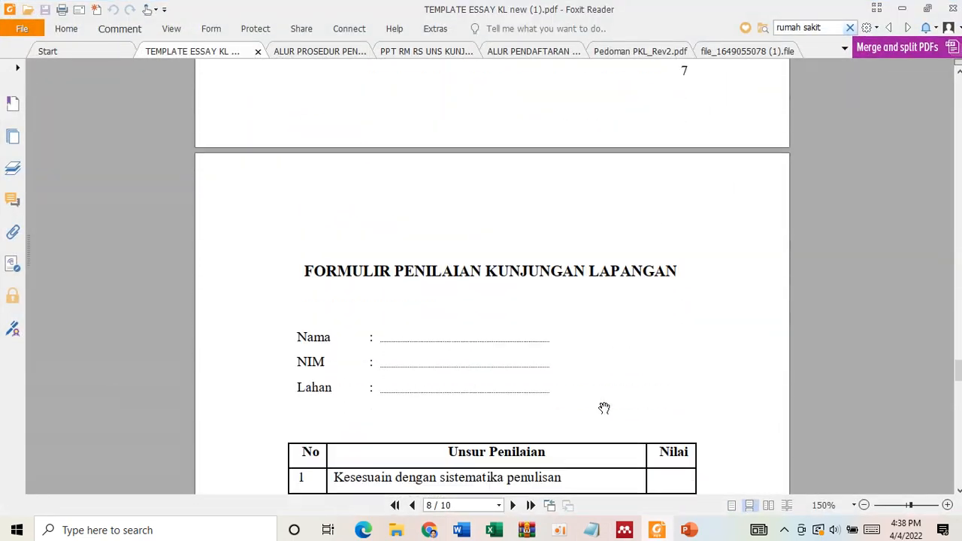
scroll(424, 250, "up", 2)
scroll(424, 250, "down", 14)
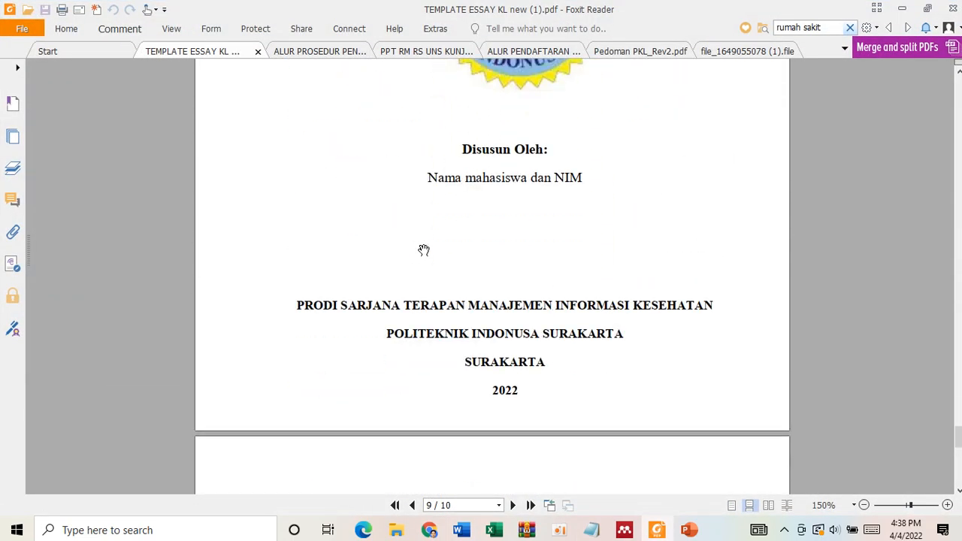
scroll(424, 251, "up", 4)
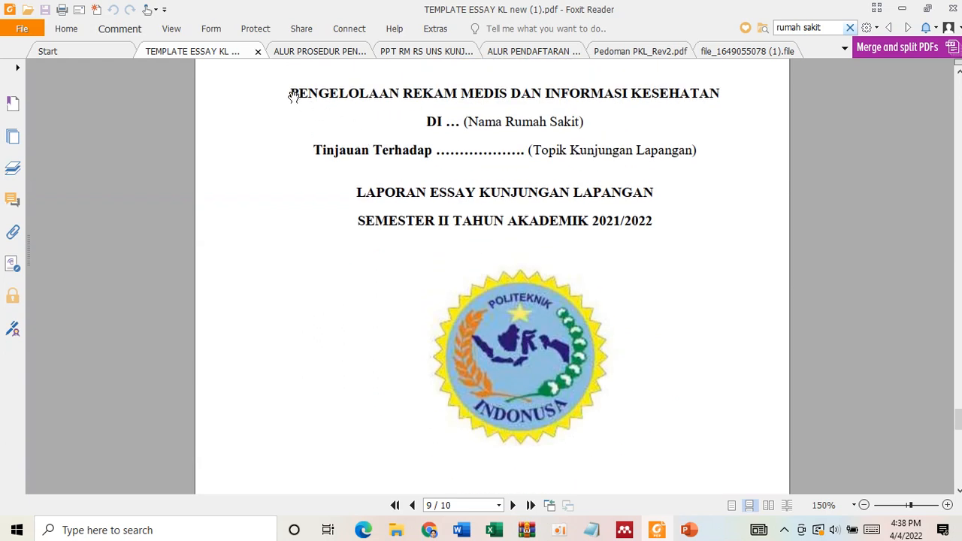
left_click_drag(292, 92, 427, 114)
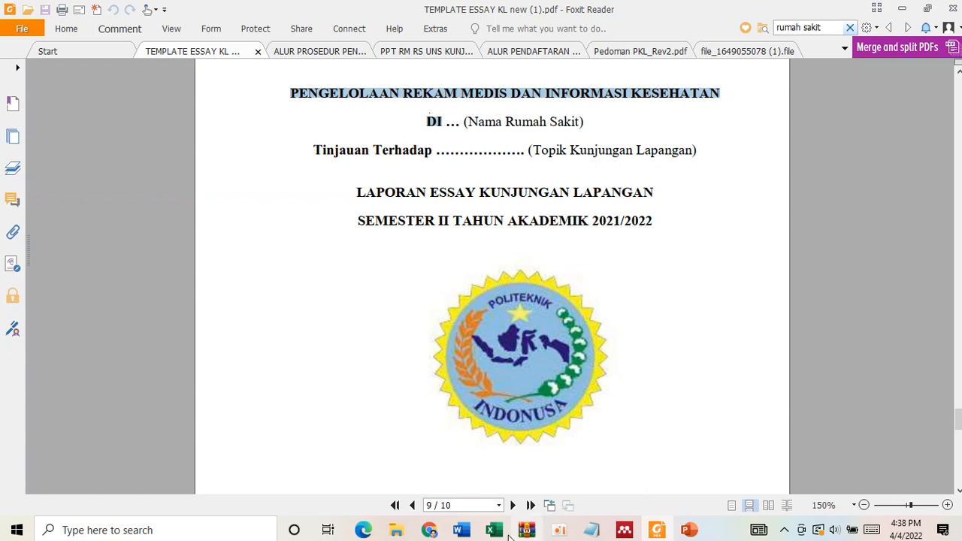
mouse_move(462, 530)
left_click(485, 481)
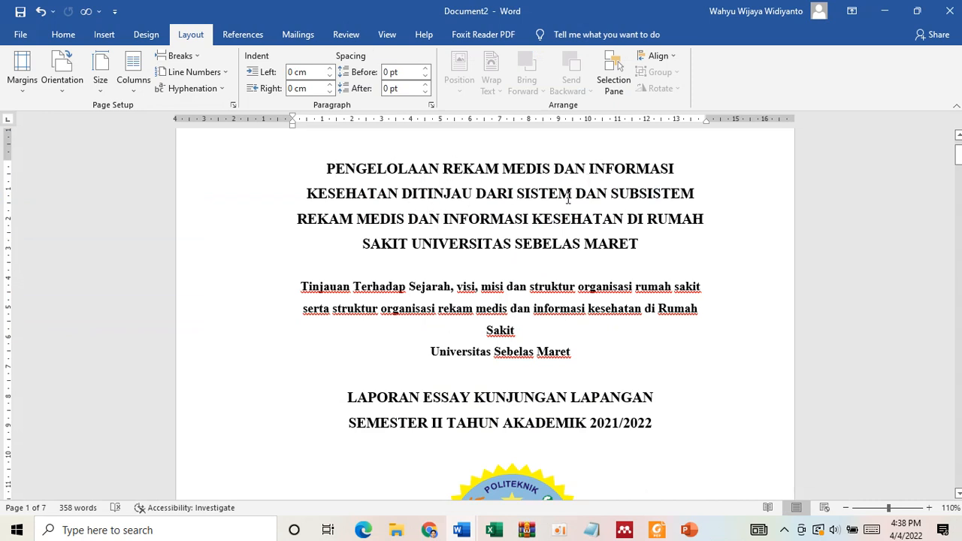
- Remove the "ditinjau dari sistem dan subsistem" wording from the title, leaving "PENGELOLAAN REKAM MEDIS DAN INFORMASI KESEHATAN DI RUMAH SAKIT UNIVERSITAS SEBELAS MARET"
left_click(422, 192)
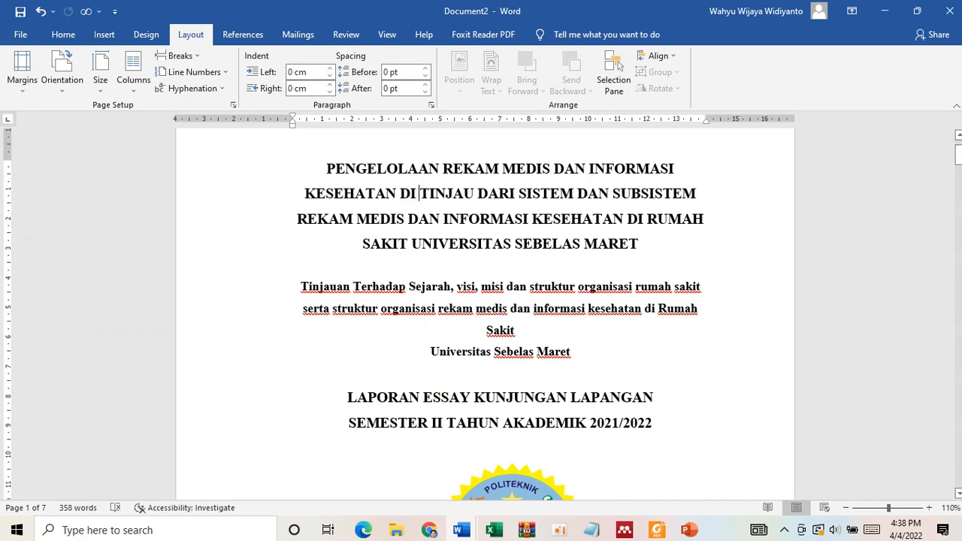
left_click_drag(422, 192, 637, 218)
key("BackSpace")
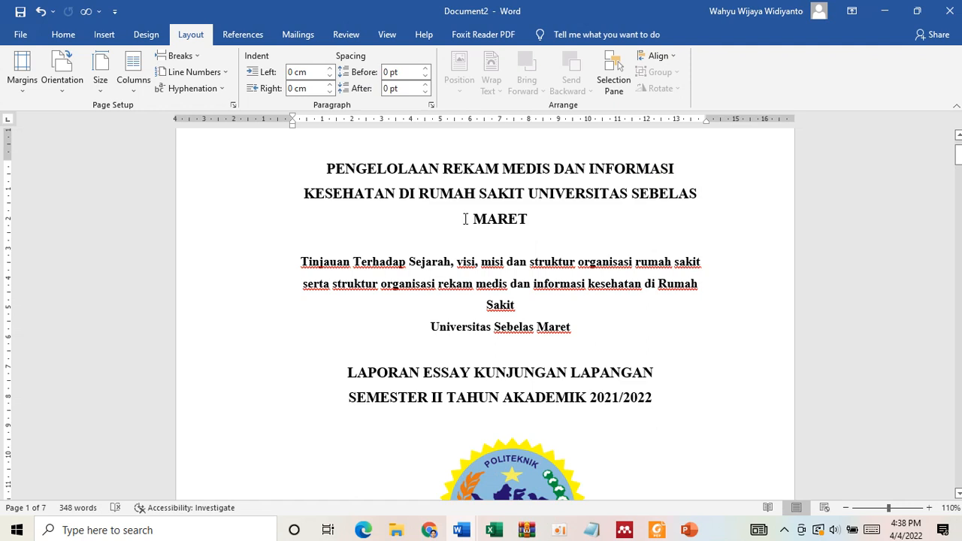
- Try a title line break before "UNIVERSITAS", remove it, and break the line before "SEBELAS MARET" instead
left_click(531, 194)
key("Return")
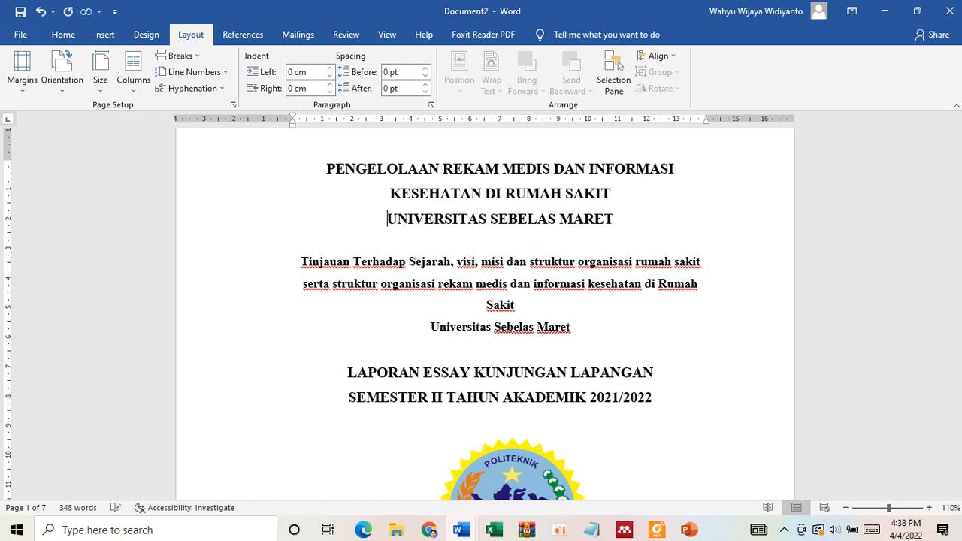
key("BackSpace")
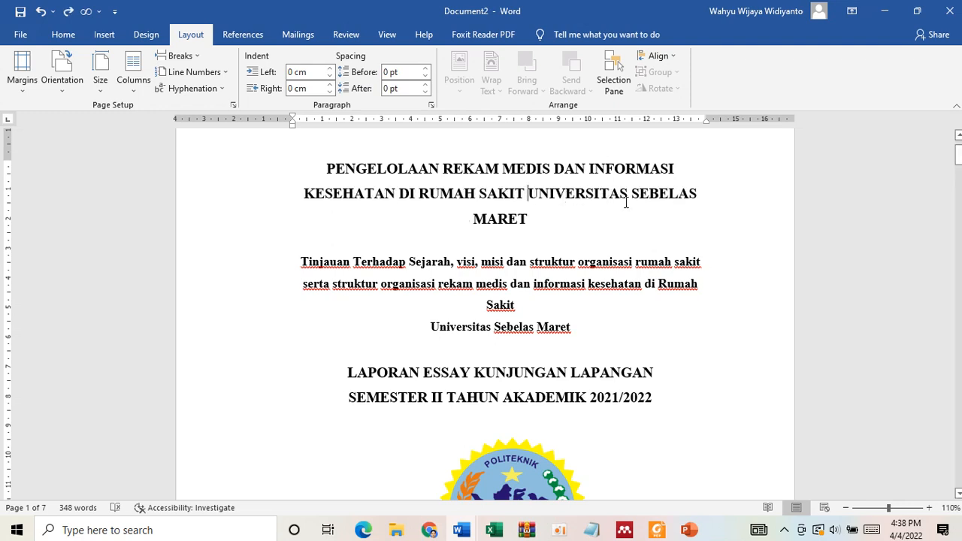
key("Return")
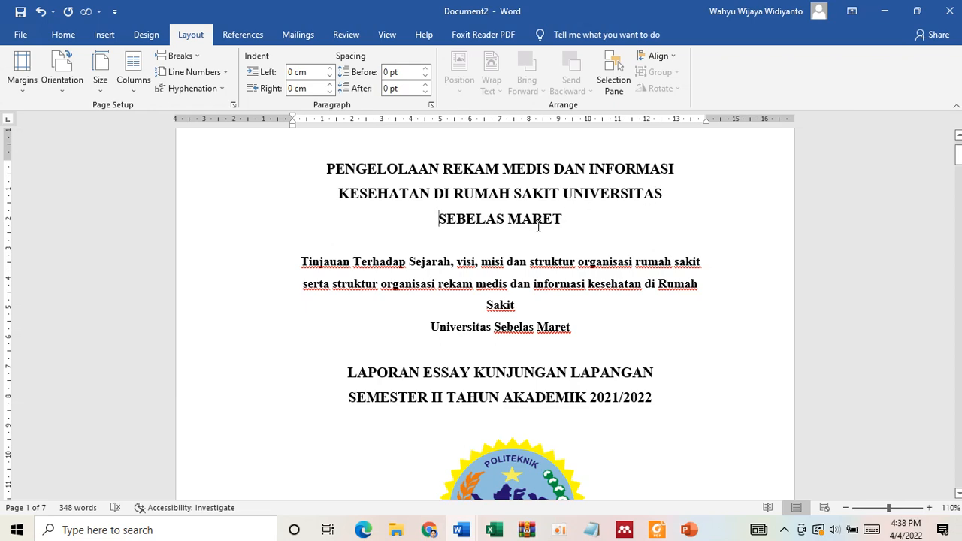
- Check the template's rules for writing the essay title in Foxit Reader and return to Document2 in Word
left_click(658, 530)
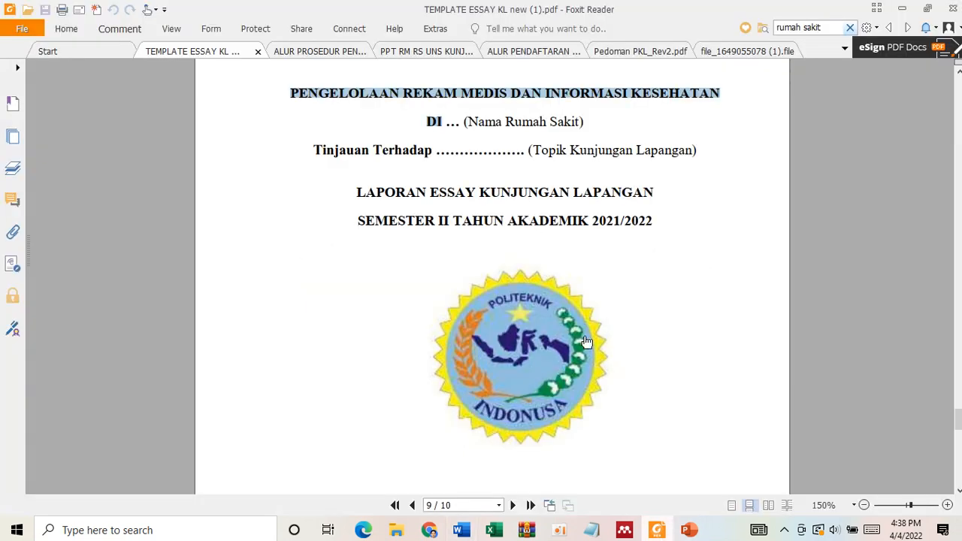
scroll(576, 316, "down", 4)
scroll(575, 316, "up", 15)
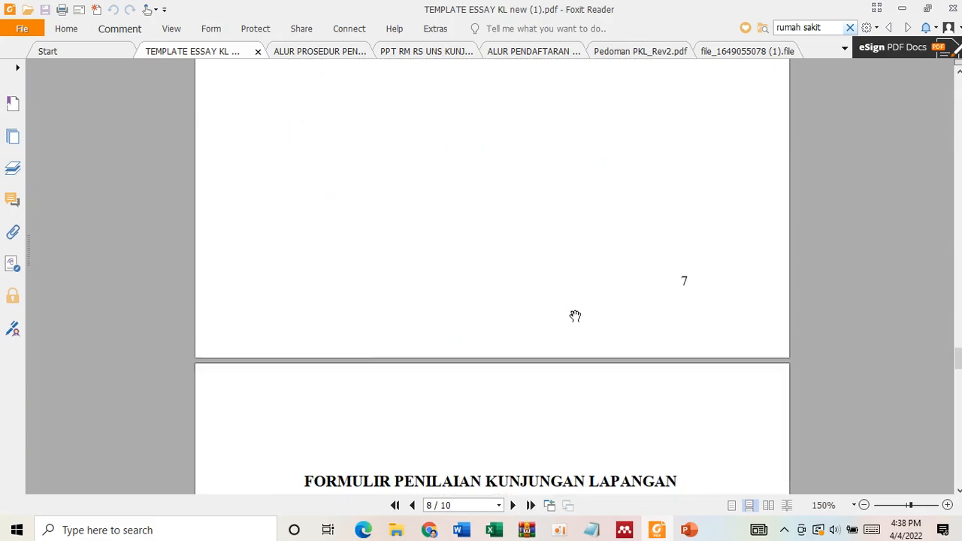
scroll(575, 316, "up", 8)
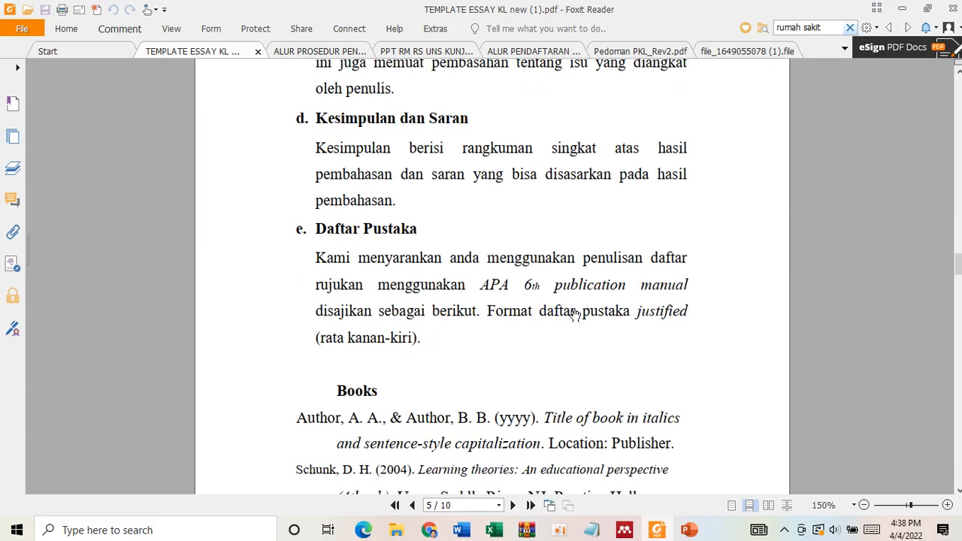
scroll(575, 316, "up", 10)
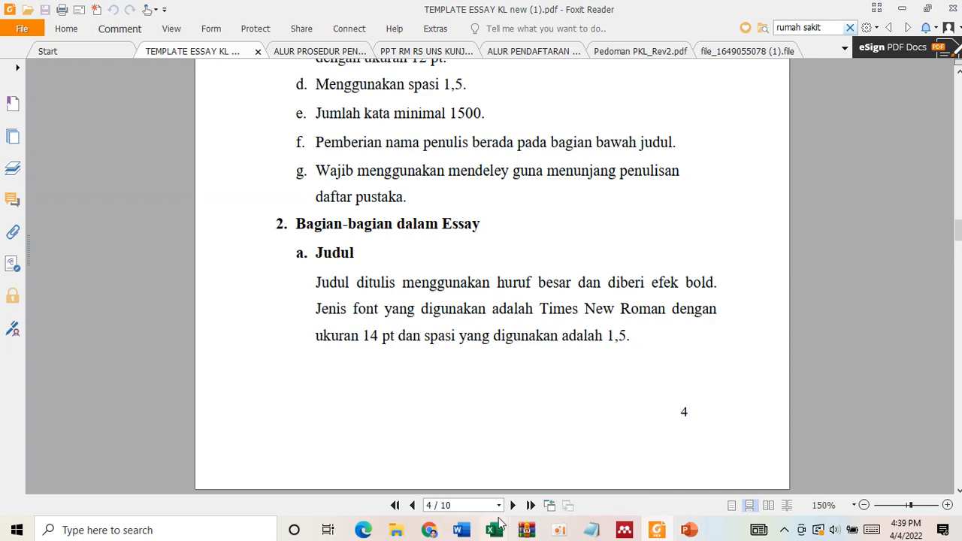
mouse_move(464, 533)
left_click(592, 489)
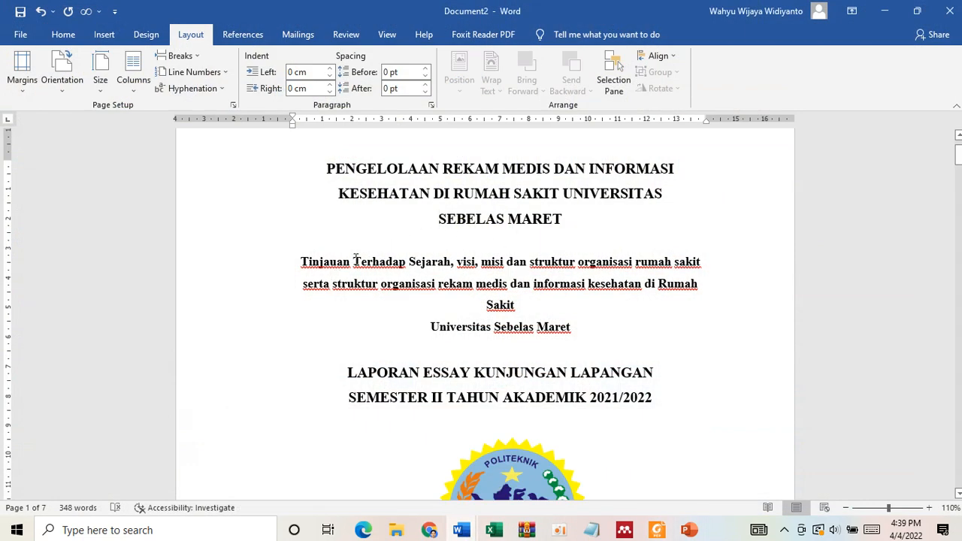
- Copy "sistem dan subsistem rekam medis dan informasi kesehatan" from the template's Topik page in Foxit Reader and return to Document2 in Word
left_click(658, 531)
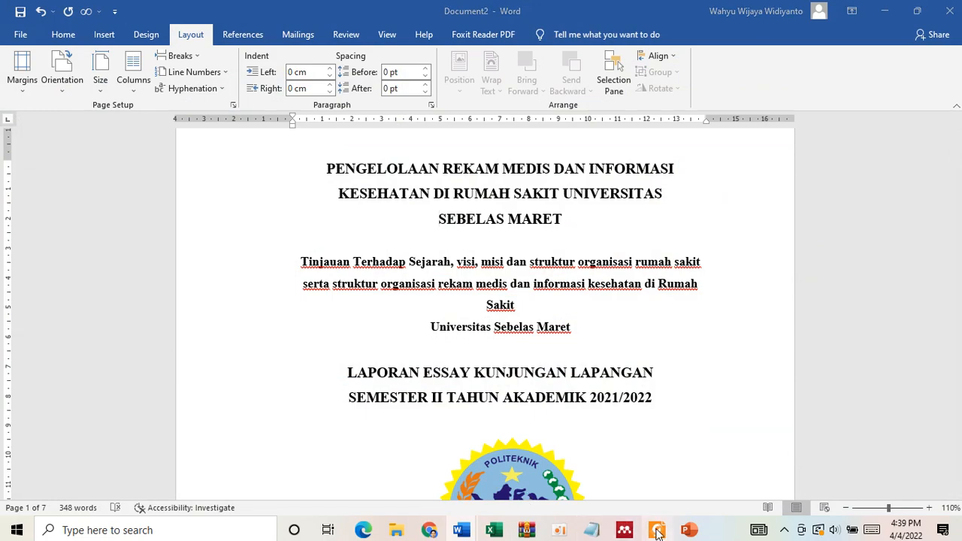
scroll(509, 325, "up", 15)
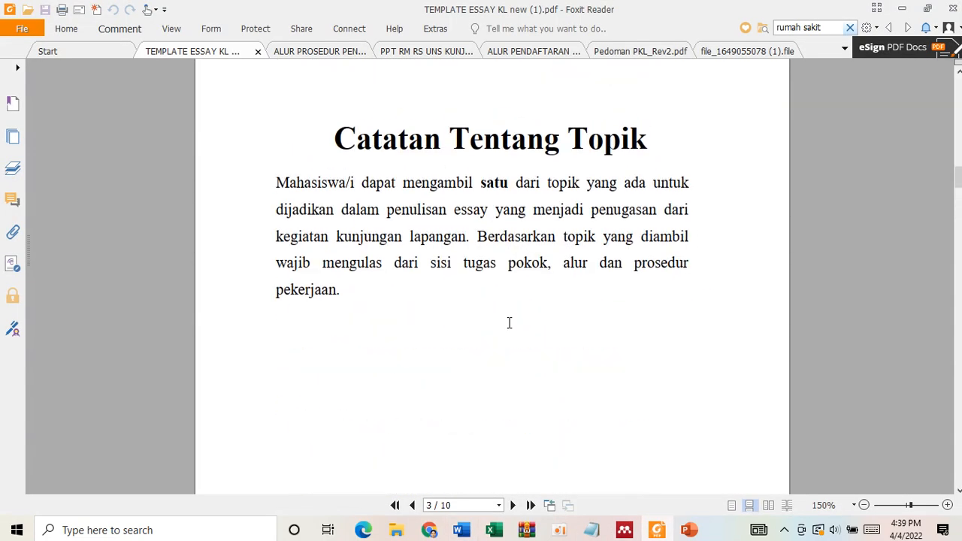
scroll(509, 324, "up", 15)
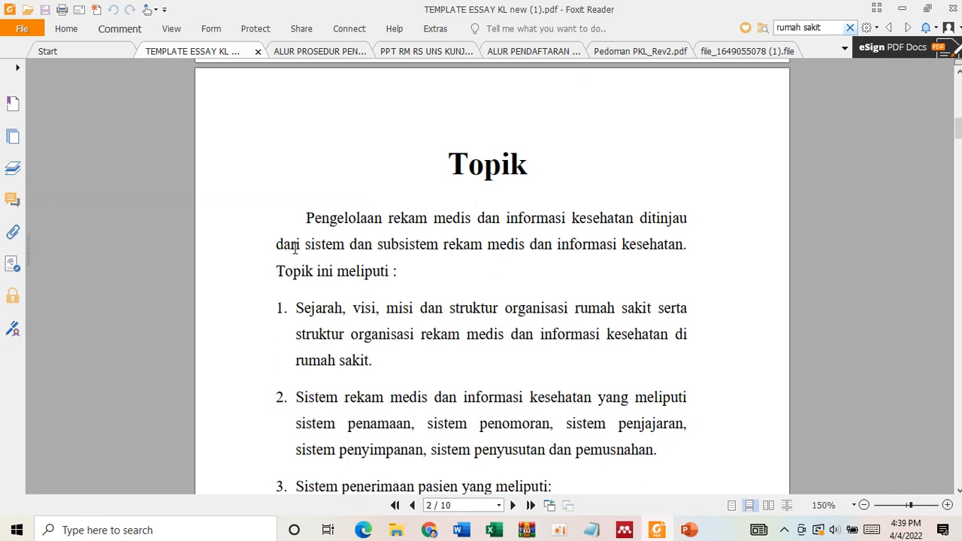
left_click_drag(306, 245, 683, 252)
key("ctrl+c")
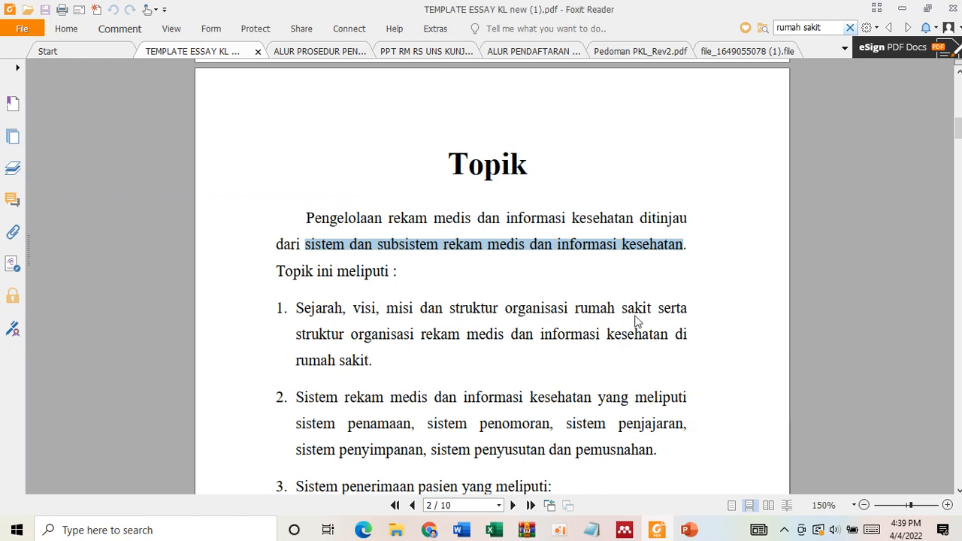
left_click(462, 530)
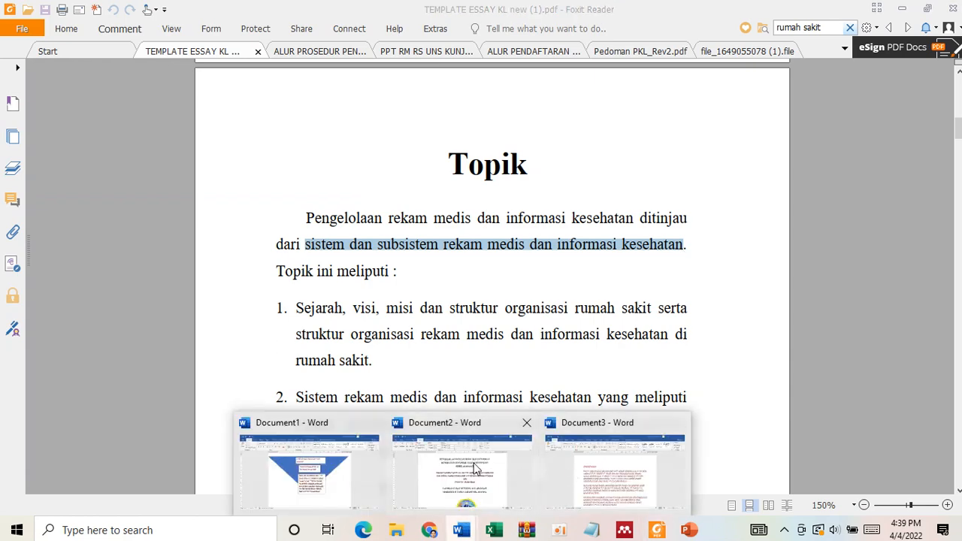
left_click(475, 470)
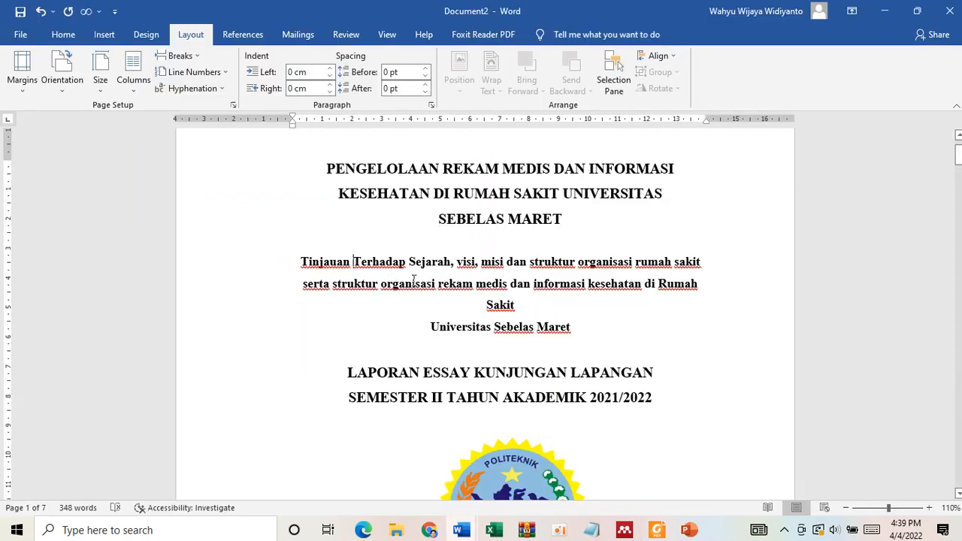
- Replace the subtitle text after "Tinjauan" with the copied topic phrase, adding "dari" before it
left_click(505, 303, "shift")
key("ctrl+v")
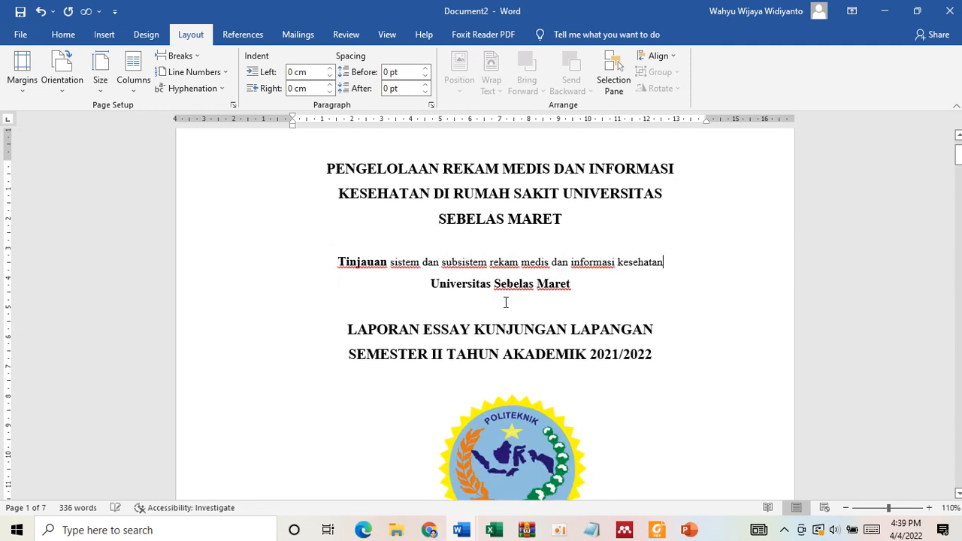
left_click(391, 263)
type("dari")
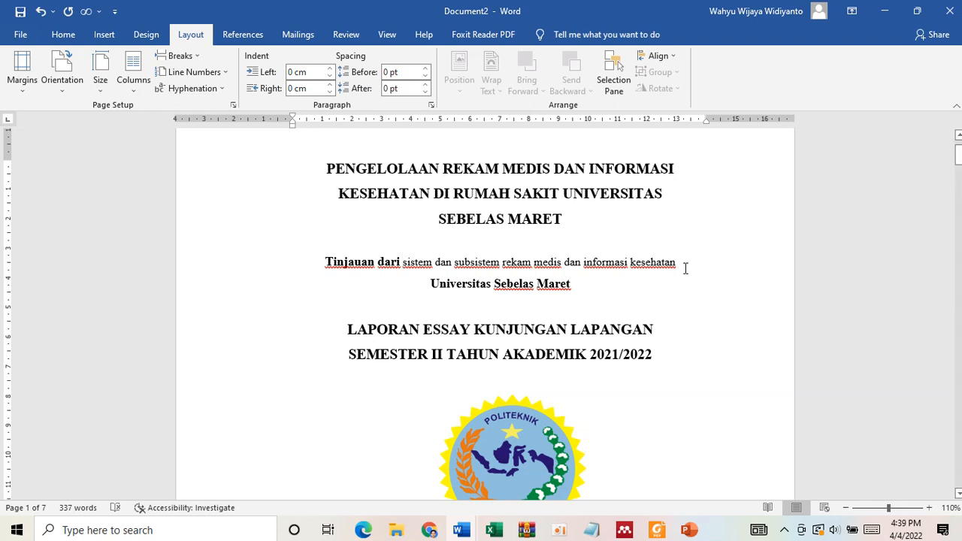
- Format the pasted subtitle phrase as bold 12 pt and delete the "Universitas Sebelas Maret" line below it
left_click_drag(685, 268, 425, 260)
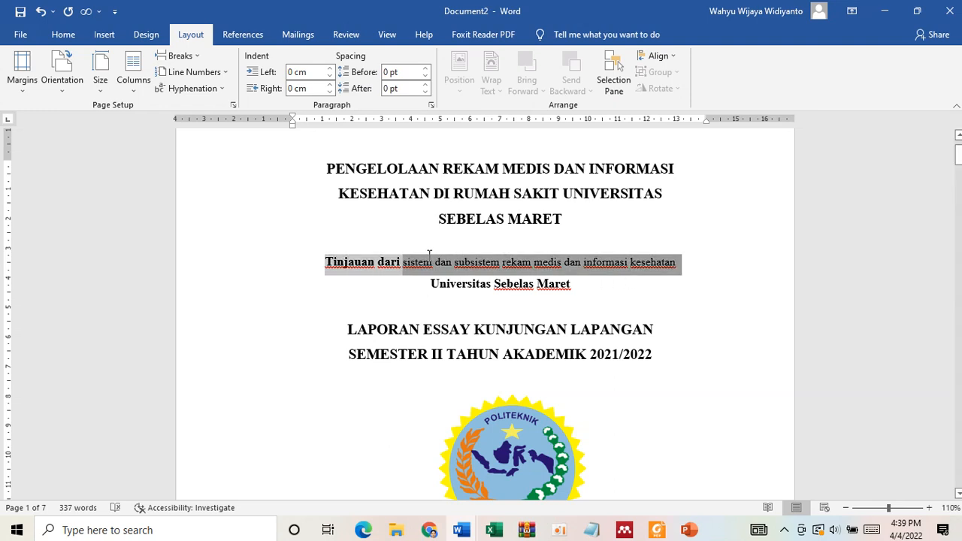
left_click(66, 36)
left_click(336, 262)
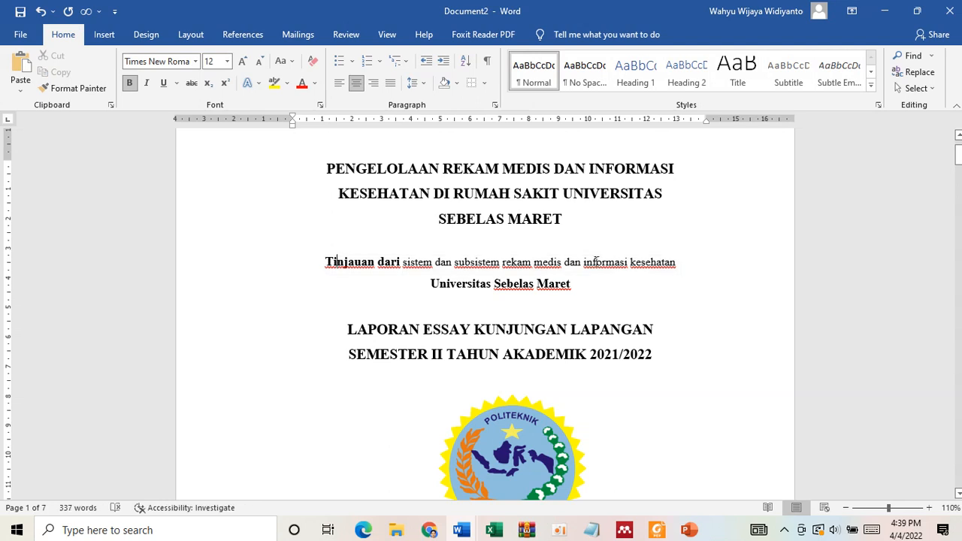
left_click_drag(684, 264, 412, 261)
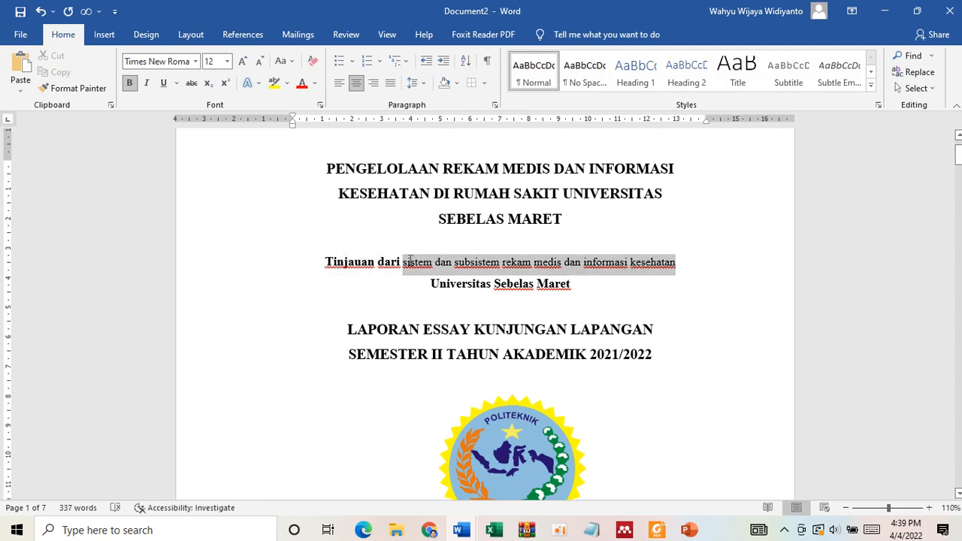
left_click(242, 61)
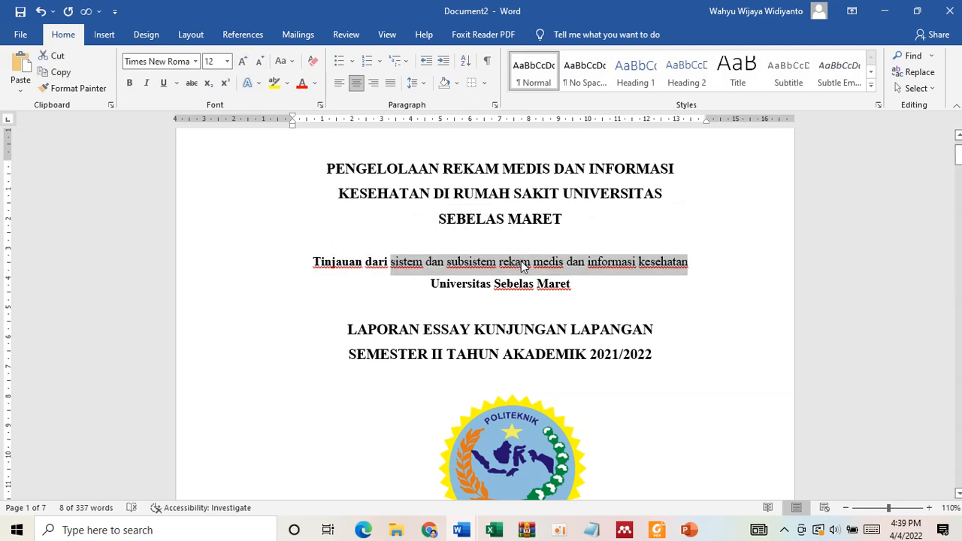
left_click(129, 83)
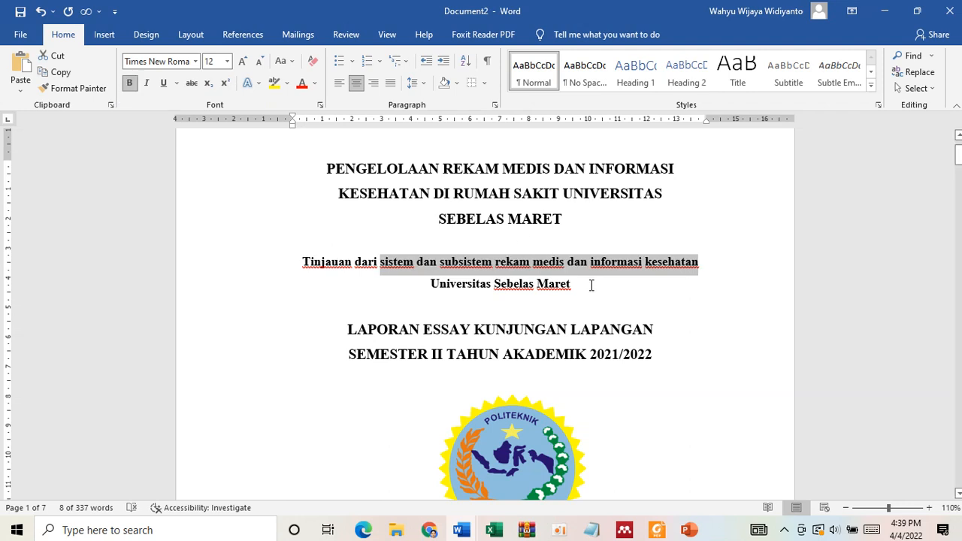
left_click_drag(592, 285, 461, 279)
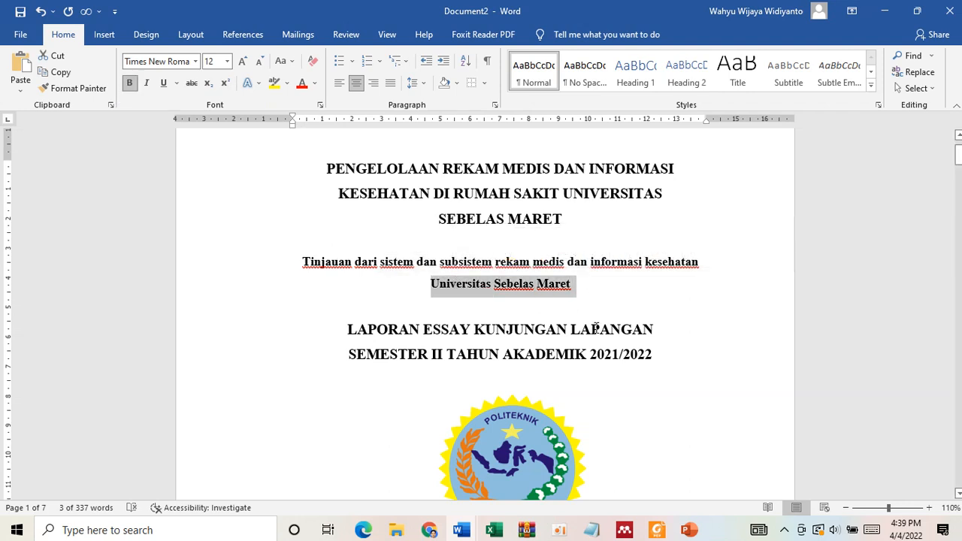
key("Delete")
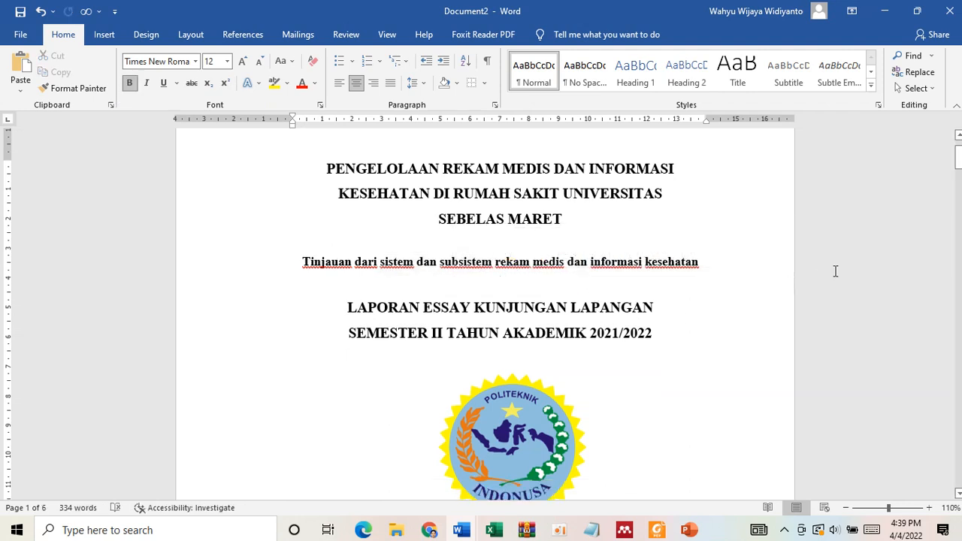
- Check the title page format in the template's Lampiran 1 in Foxit Reader and return to Document2 in Word
left_click(720, 260)
left_click(302, 265, "shift")
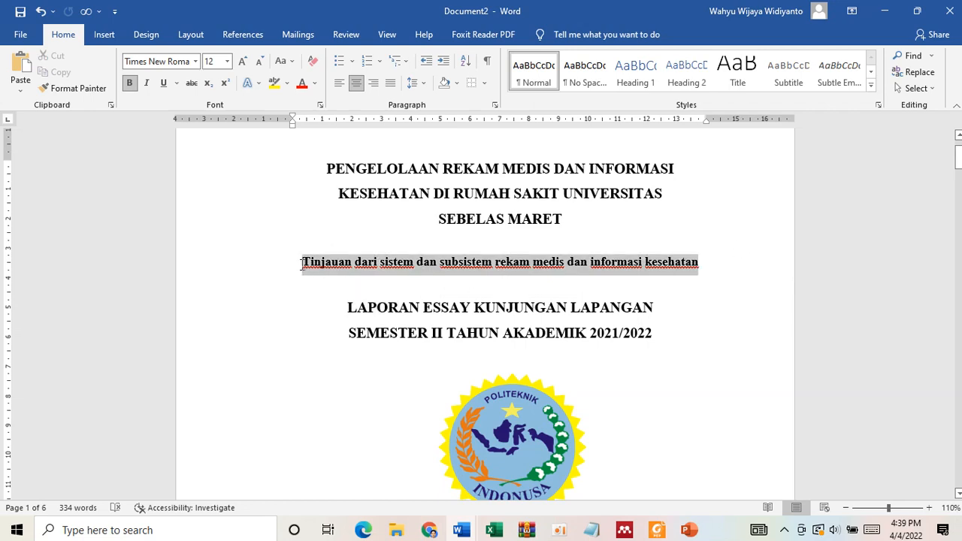
left_click(657, 530)
scroll(484, 326, "up", 10)
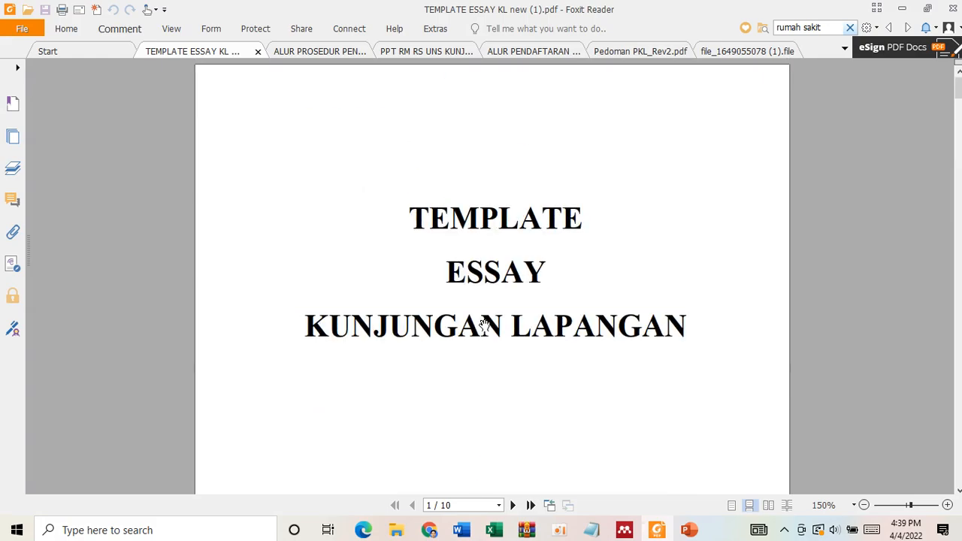
scroll(485, 326, "down", 20)
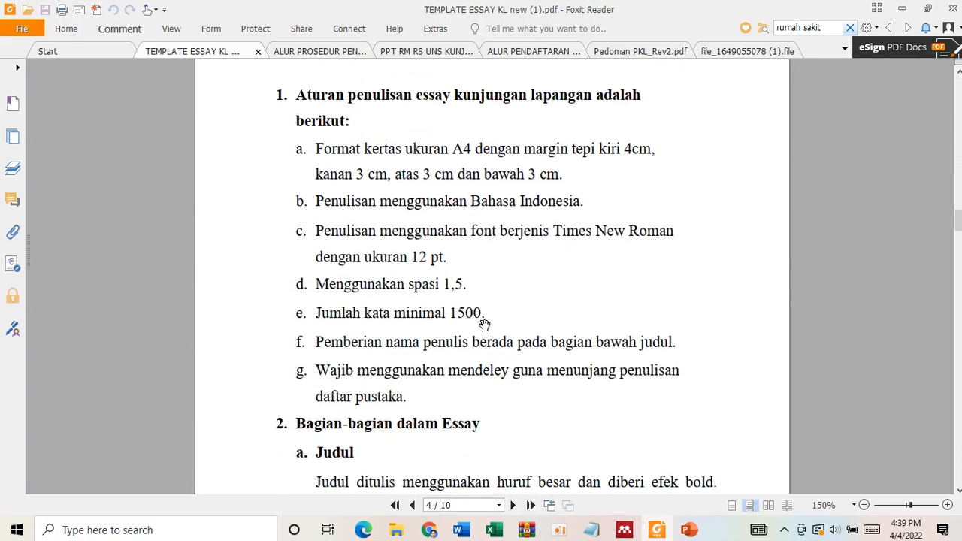
scroll(484, 325, "down", 20)
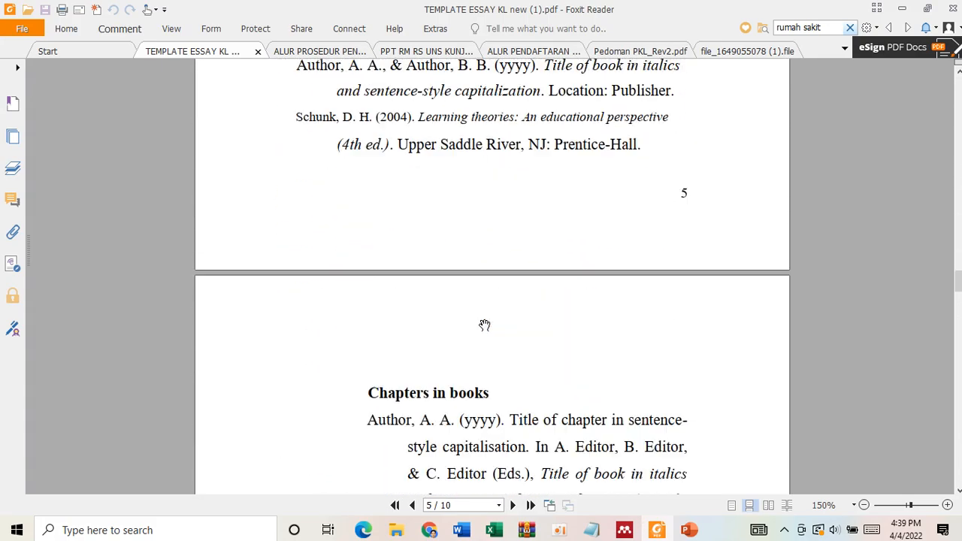
scroll(485, 325, "down", 20)
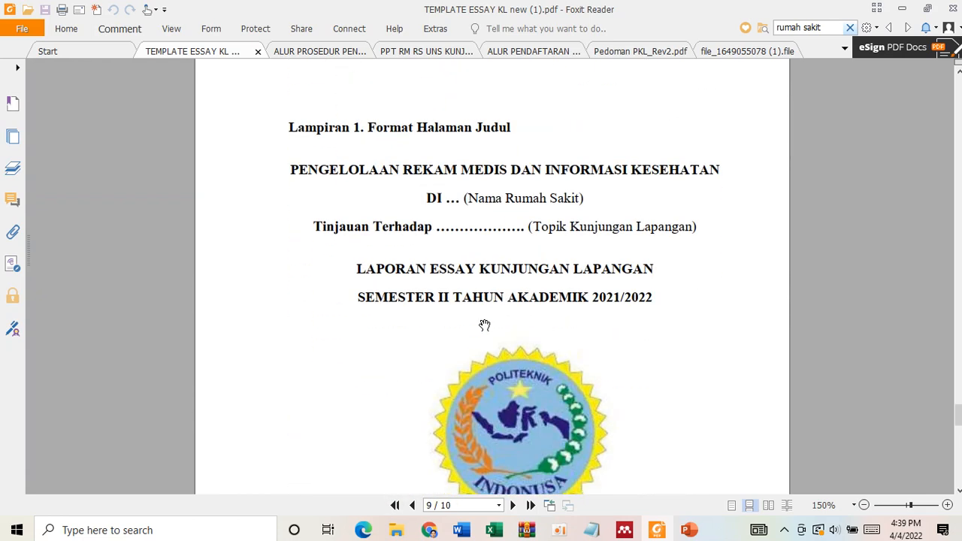
left_click(659, 531)
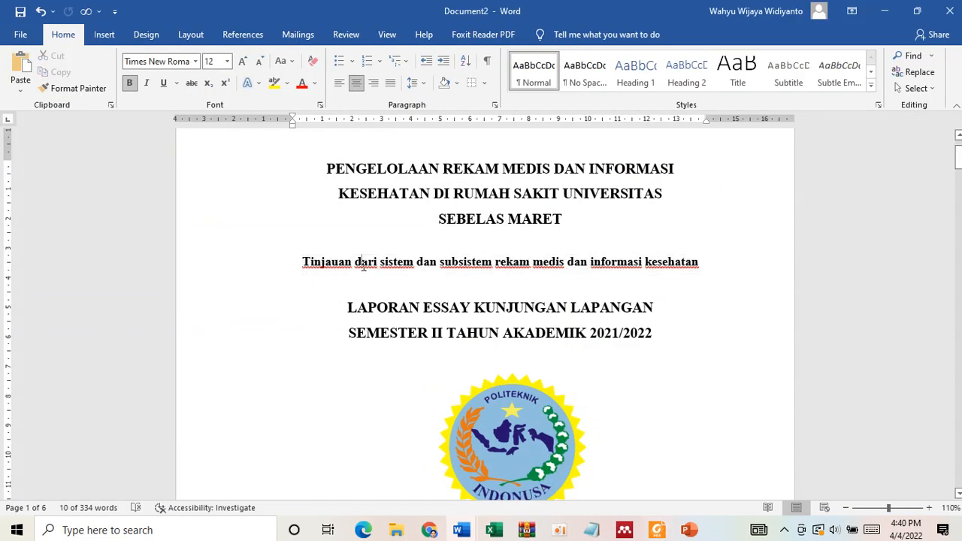
- Replace "dari" with "Terhadap" in the subtitle and capitalize each word of the topic phrase that follows it
double_click(365, 263)
type("Terhadap")
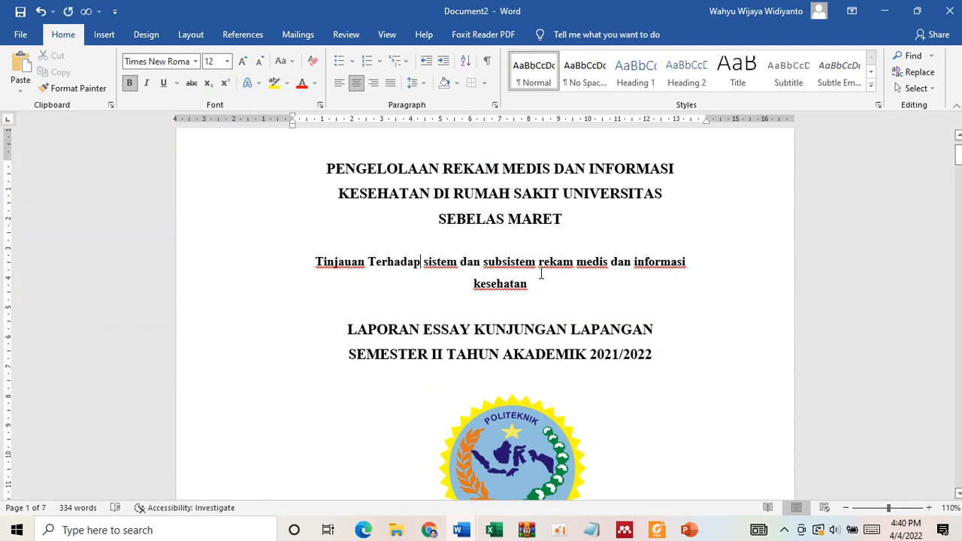
left_click_drag(538, 285, 424, 263)
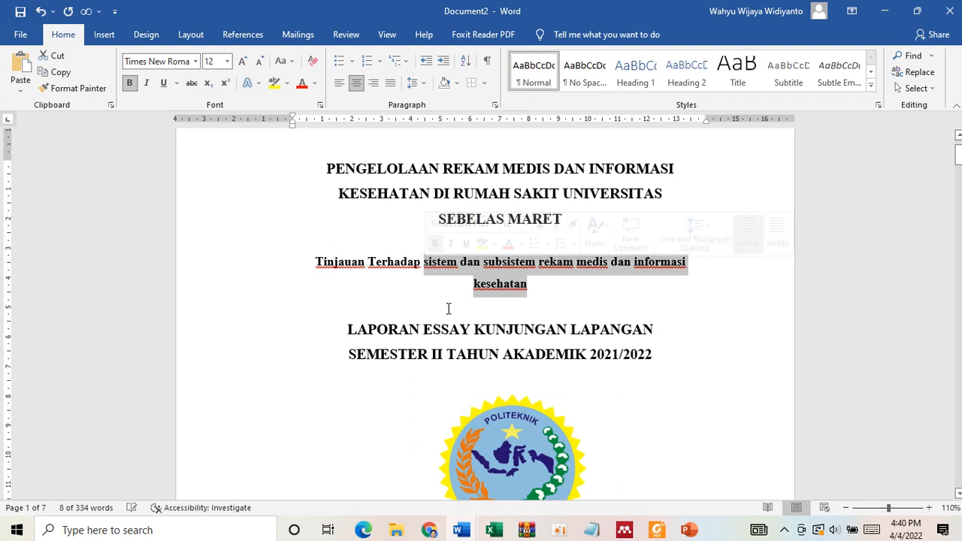
left_click(284, 61)
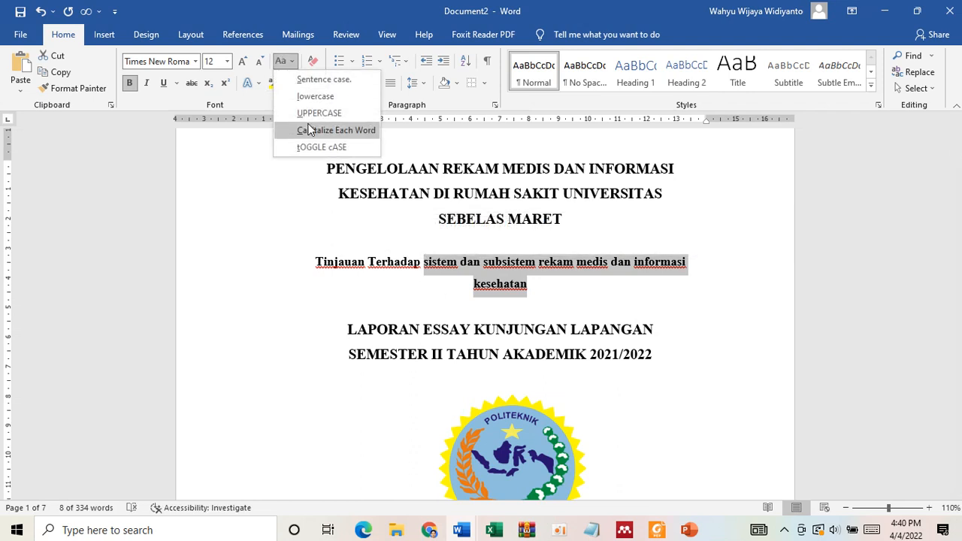
left_click(309, 132)
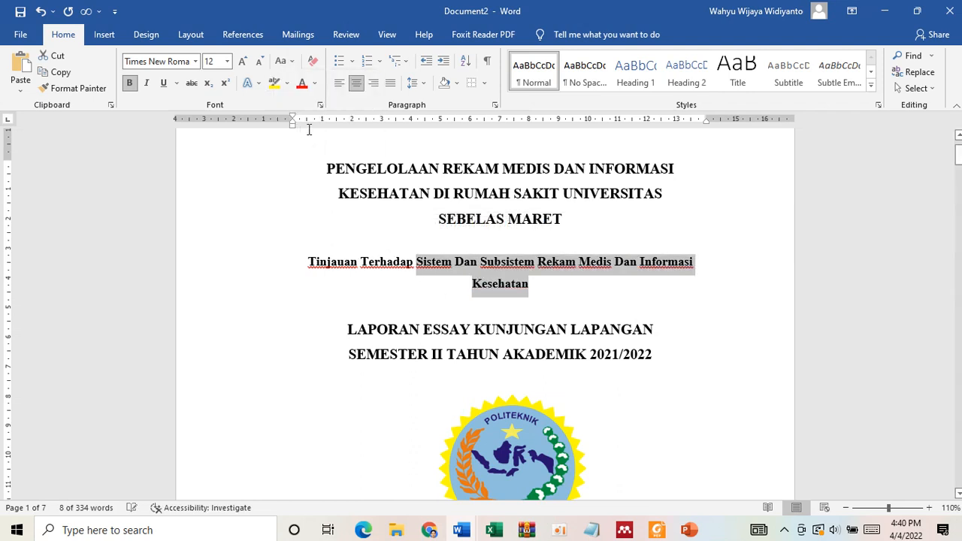
left_click(529, 287)
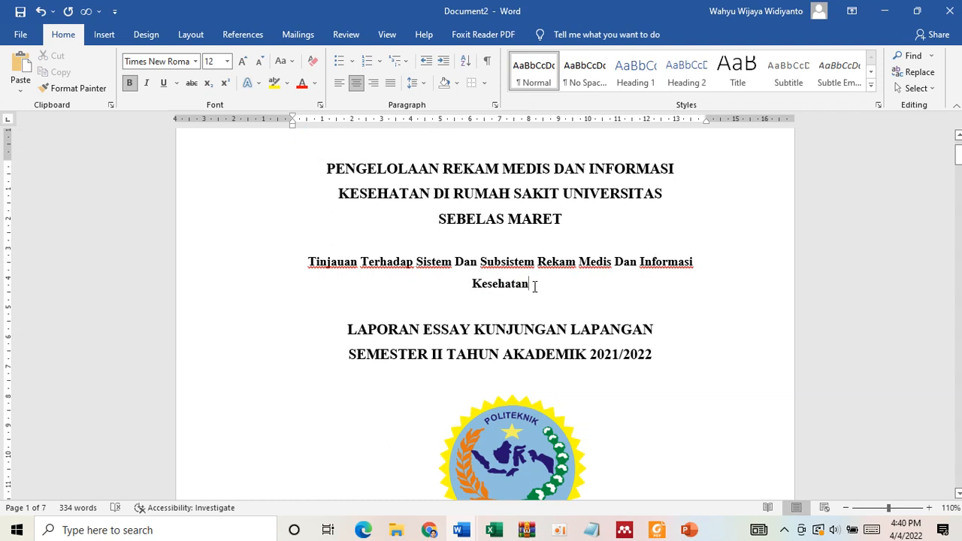
- Reduce the two lines from "LAPORAN ESSAY KUNJUNGAN LAPANGAN" to "SEMESTER II TAHUN AKADEMIK 2021/2022" to 12 pt
left_click(526, 329)
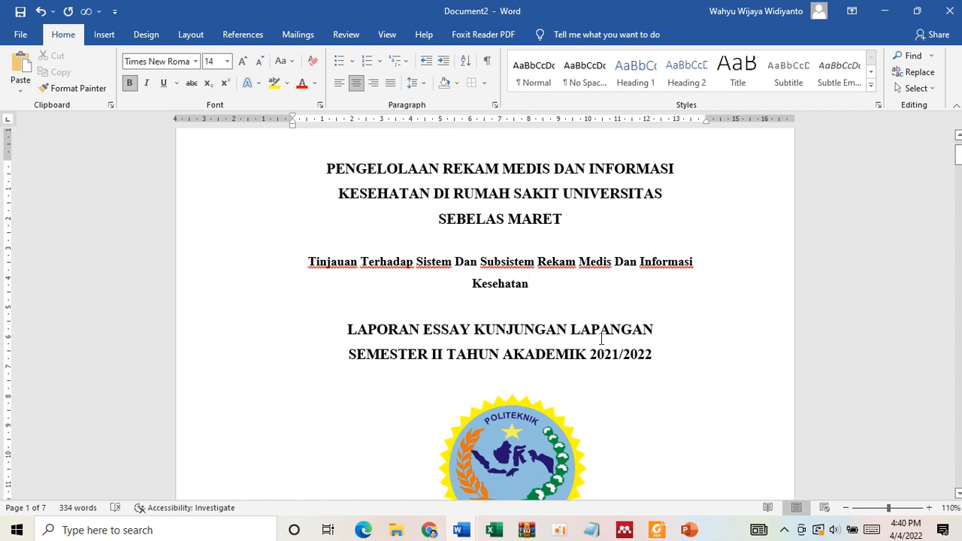
left_click_drag(665, 355, 348, 329)
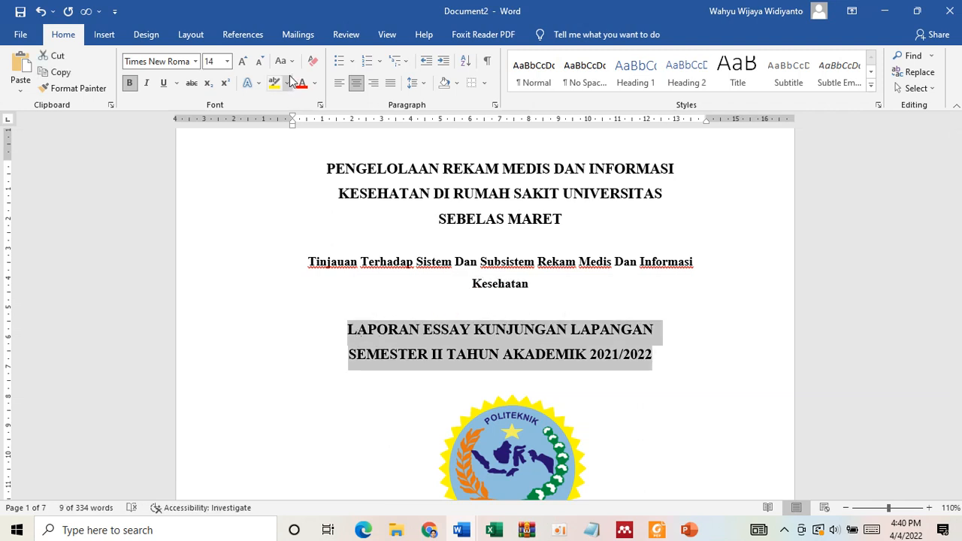
left_click(264, 65)
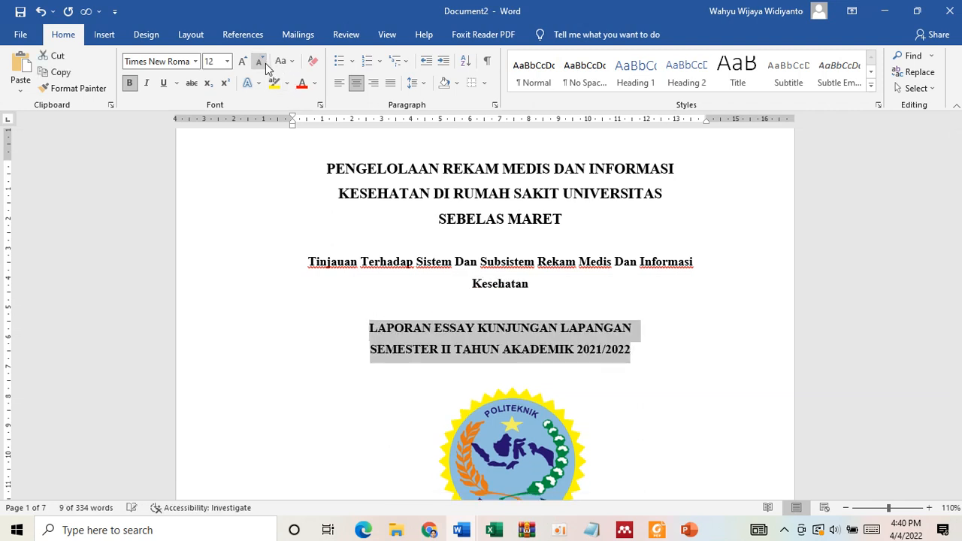
left_click(661, 360)
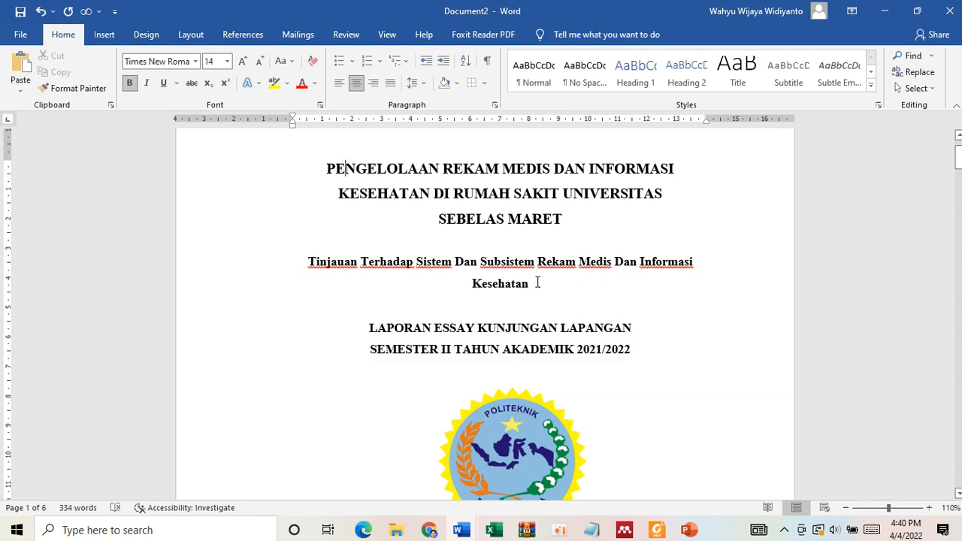
- Compare the cover page's subtitle and layout with the template's title page in Foxit Reader, returning to Word to review the cover
left_click_drag(537, 283, 310, 263)
left_click(439, 284)
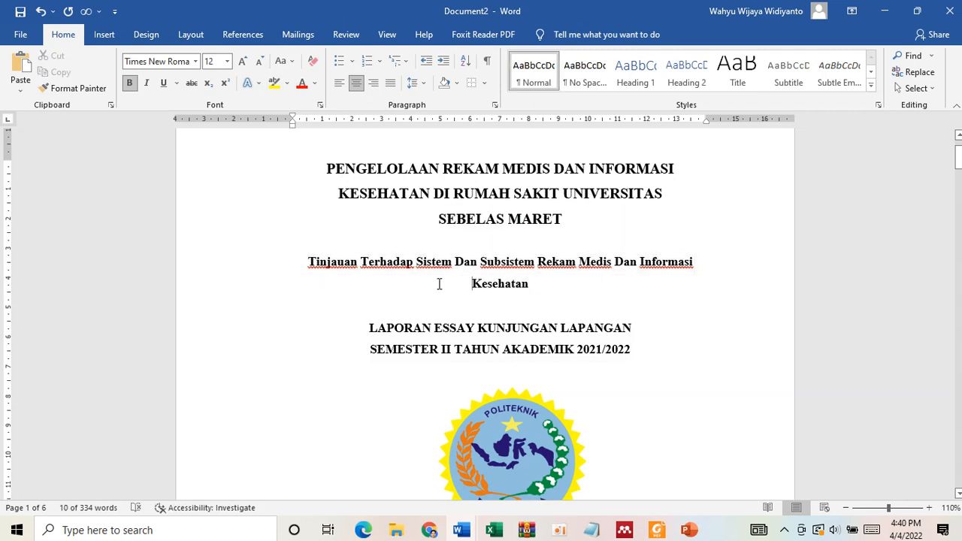
left_click(658, 531)
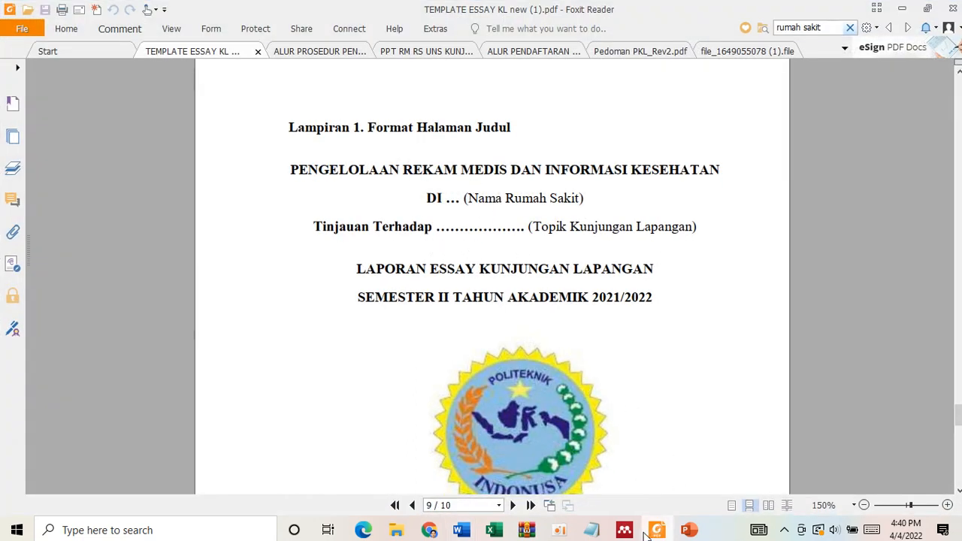
key("alt+Tab")
scroll(589, 333, "down", 1)
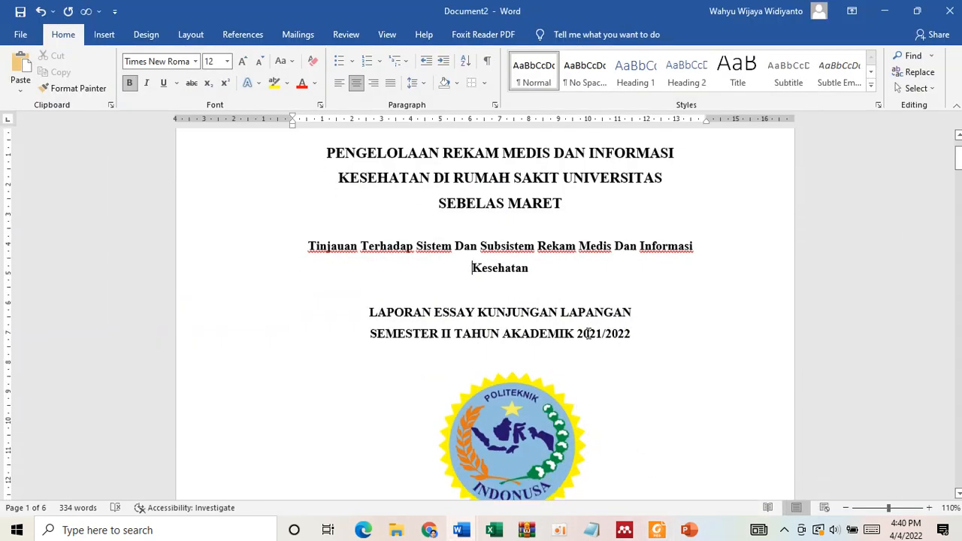
scroll(589, 334, "down", 10)
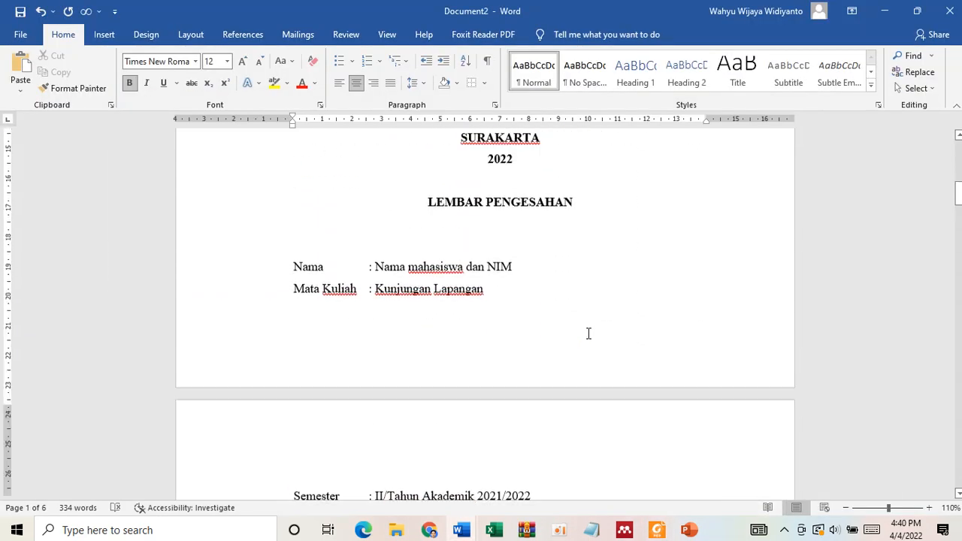
scroll(589, 334, "up", 10)
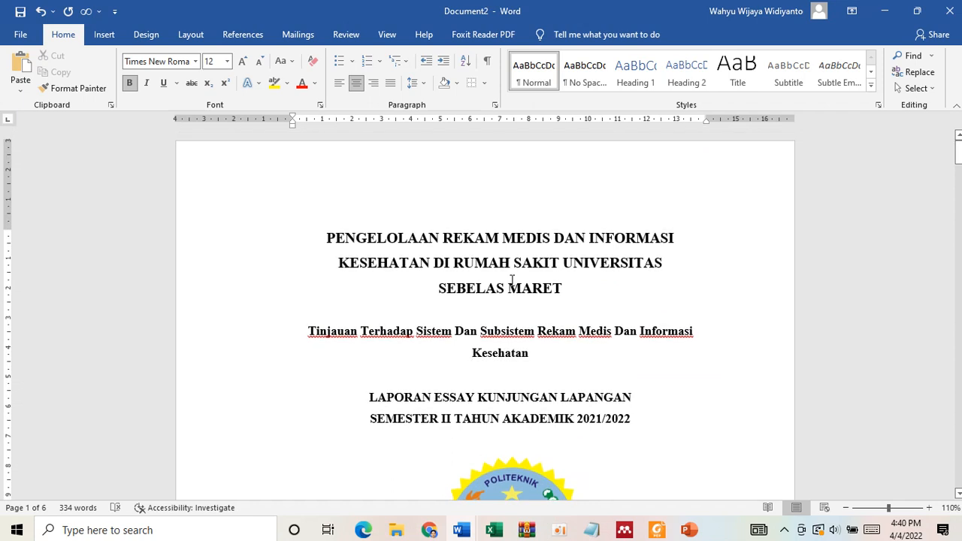
- Enlarge the "Tinjauan Terhadap" subtitle to 14 pt and remove the extra blank line between it and the title
left_click(579, 299)
key("Return")
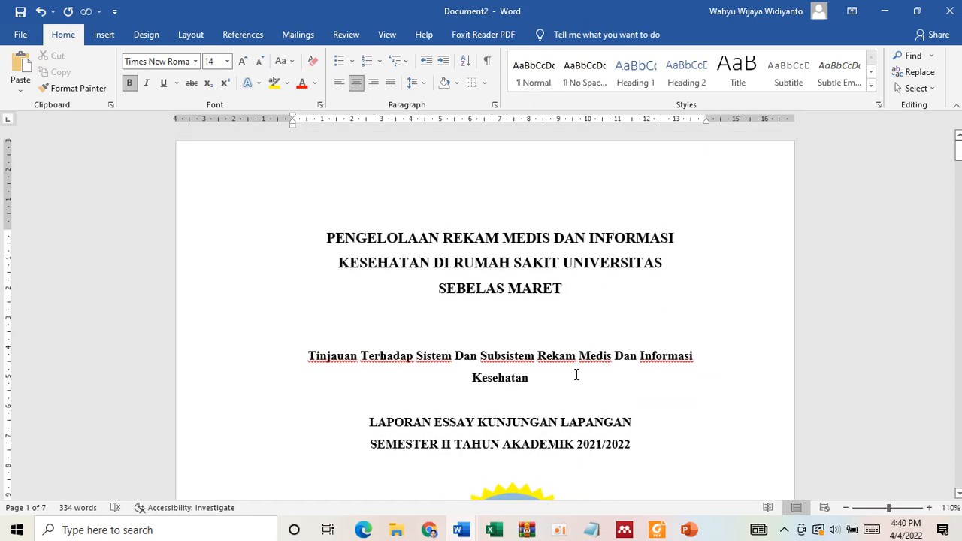
left_click_drag(537, 378, 297, 352)
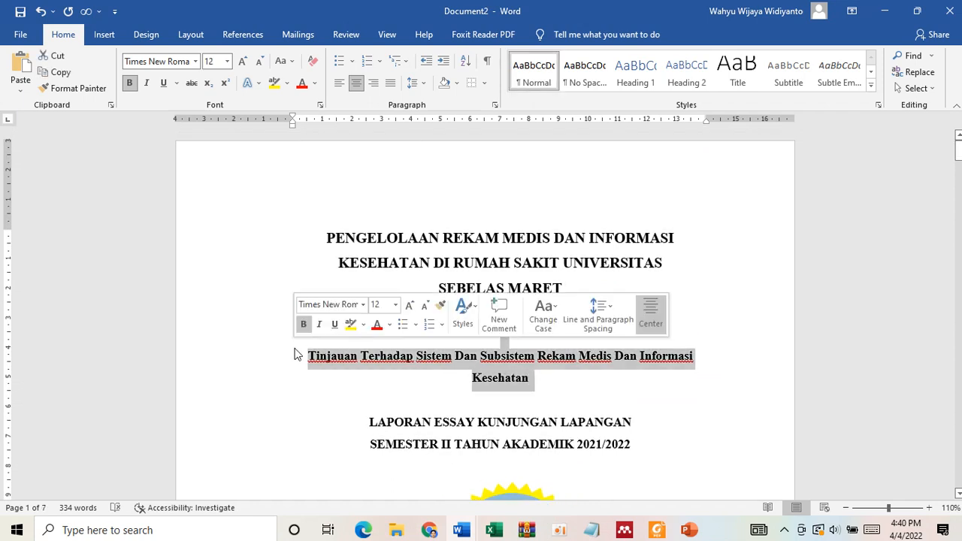
left_click(243, 61)
left_click(527, 315)
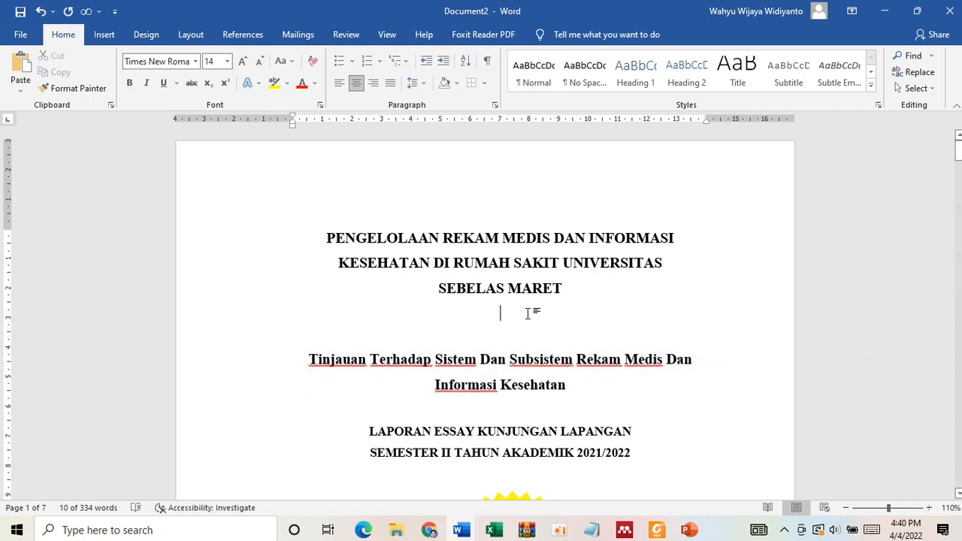
key("Delete")
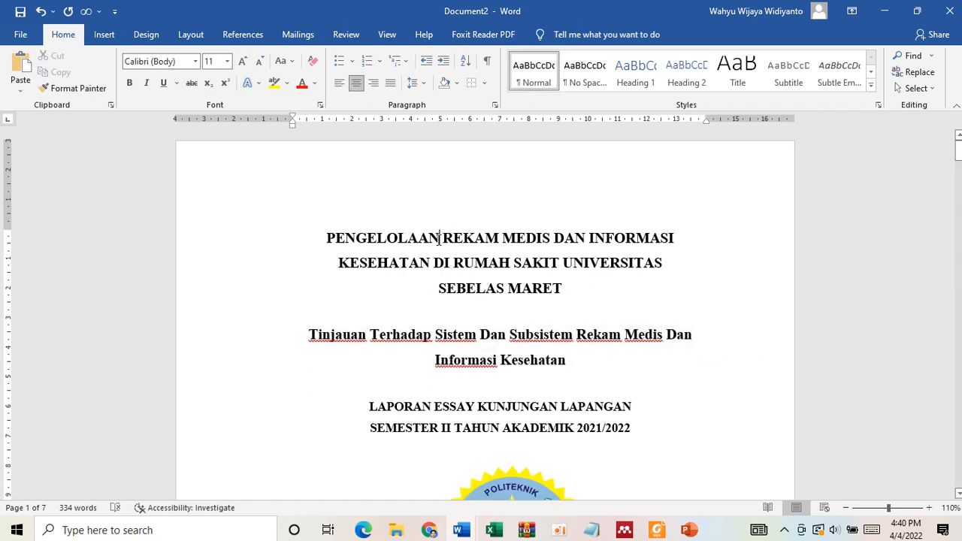
left_click(440, 239)
left_click(466, 337)
left_click(488, 410)
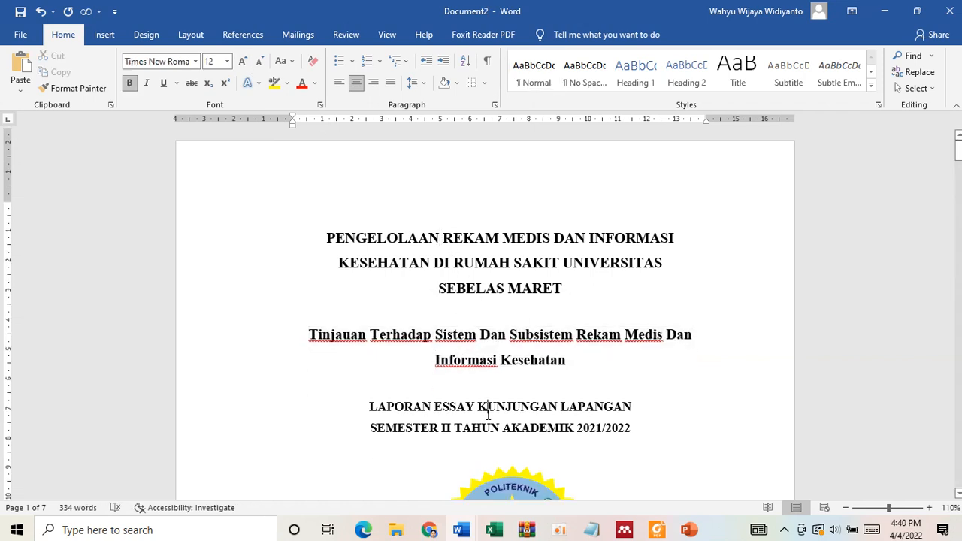
- Turn off the aspect ratio lock for the Politeknik Indonusa logo and check its height and width
scroll(552, 267, "down", 4)
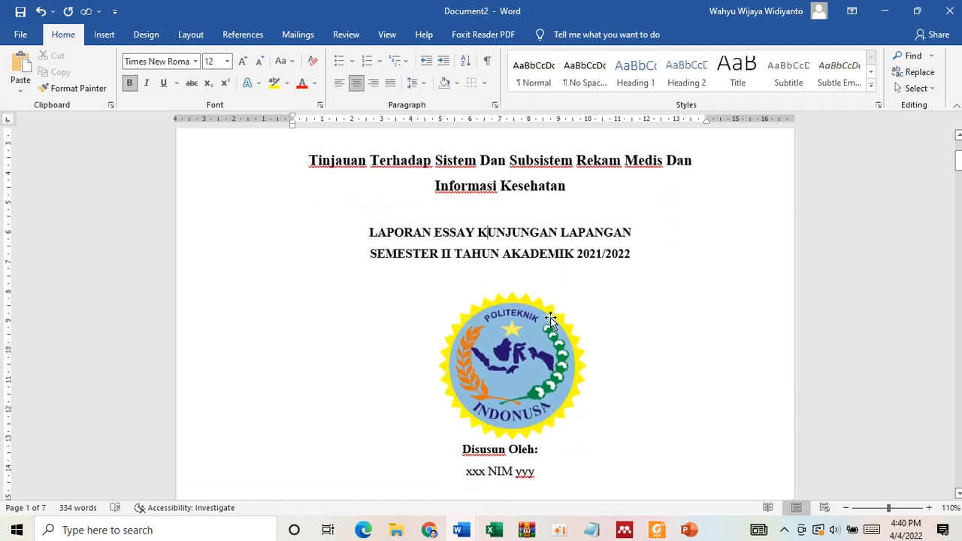
scroll(552, 319, "down", 2)
left_click(538, 293)
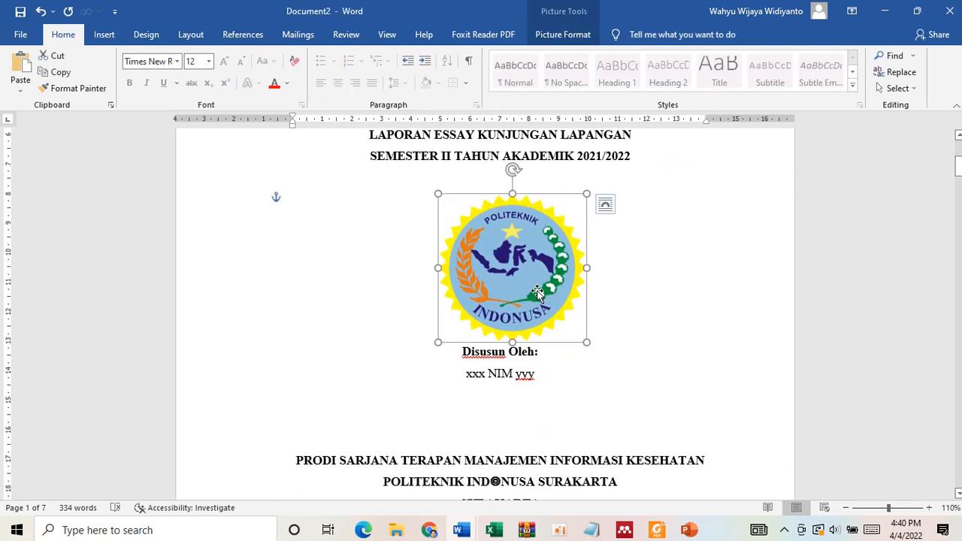
left_click(566, 37)
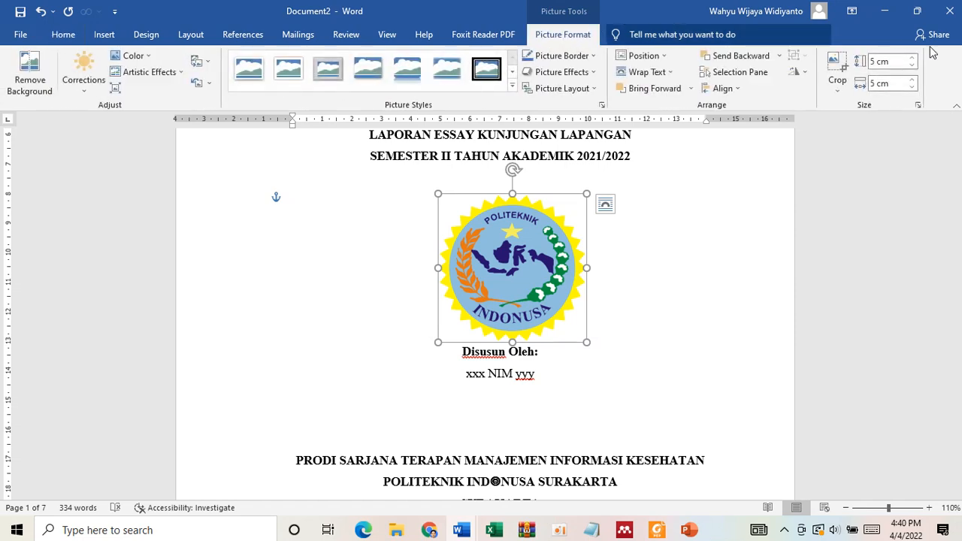
left_click(919, 106)
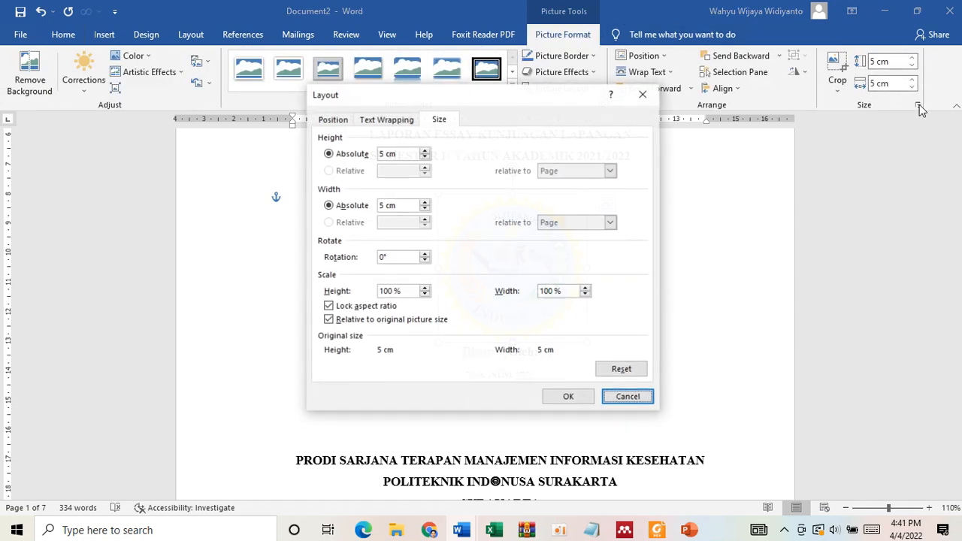
left_click(336, 309)
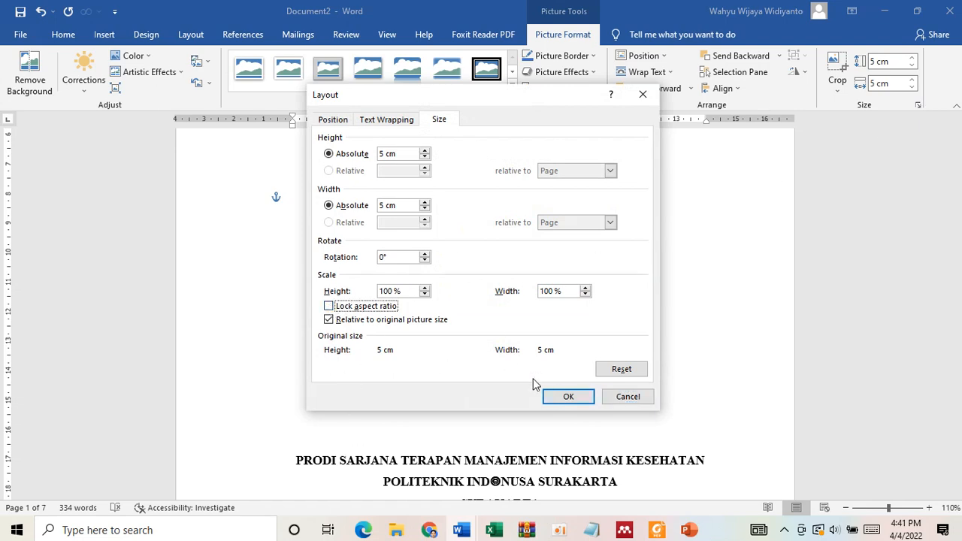
left_click(554, 396)
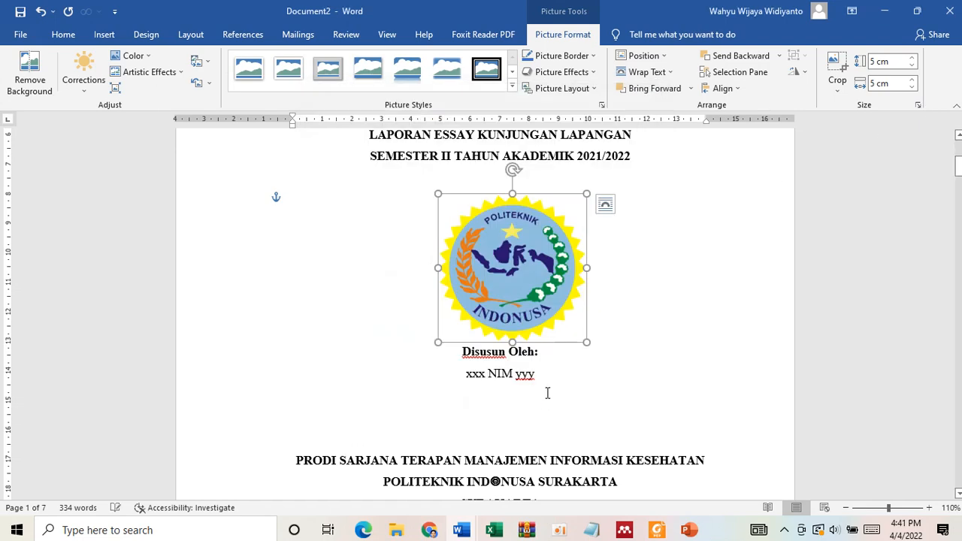
left_click(883, 66)
key("Tab")
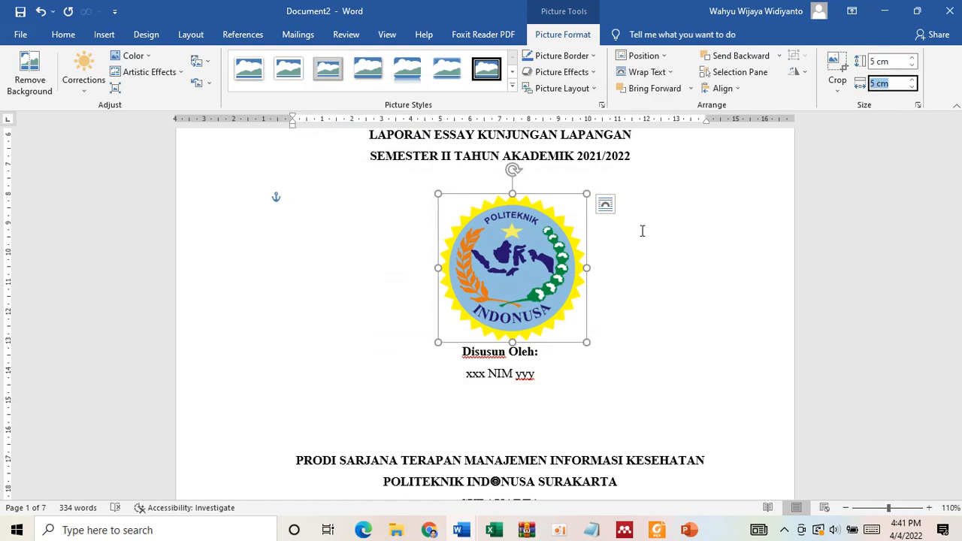
left_click(557, 364)
- Nudge the logo left to center it under the heading and insert a blank line above "Disusun Oleh:"
left_click(534, 319)
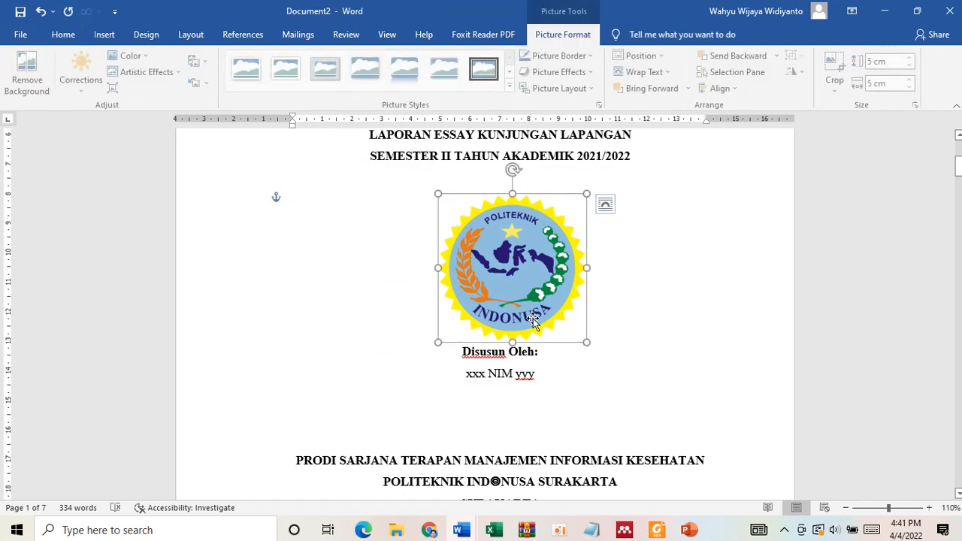
key("Left")
key("Left")
key("Left")
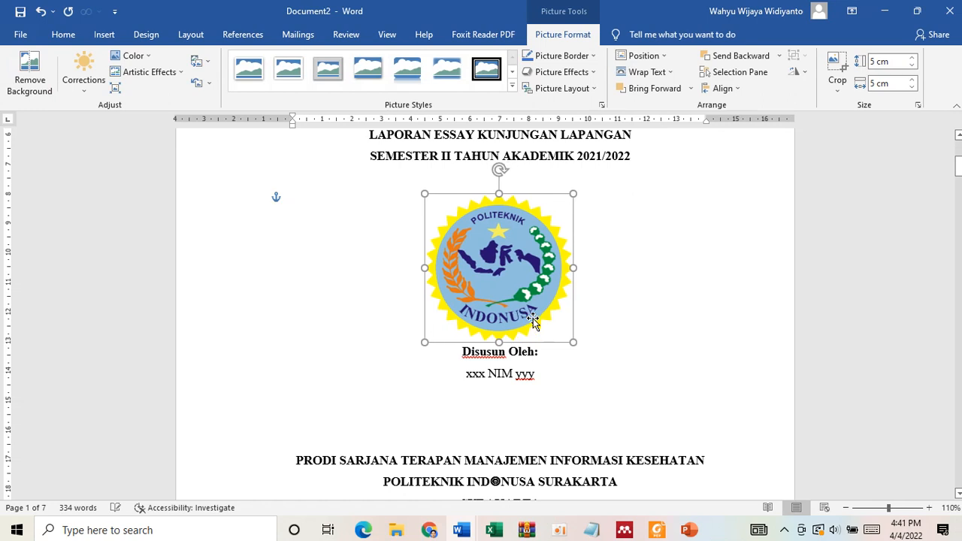
left_click(466, 352)
key("Return")
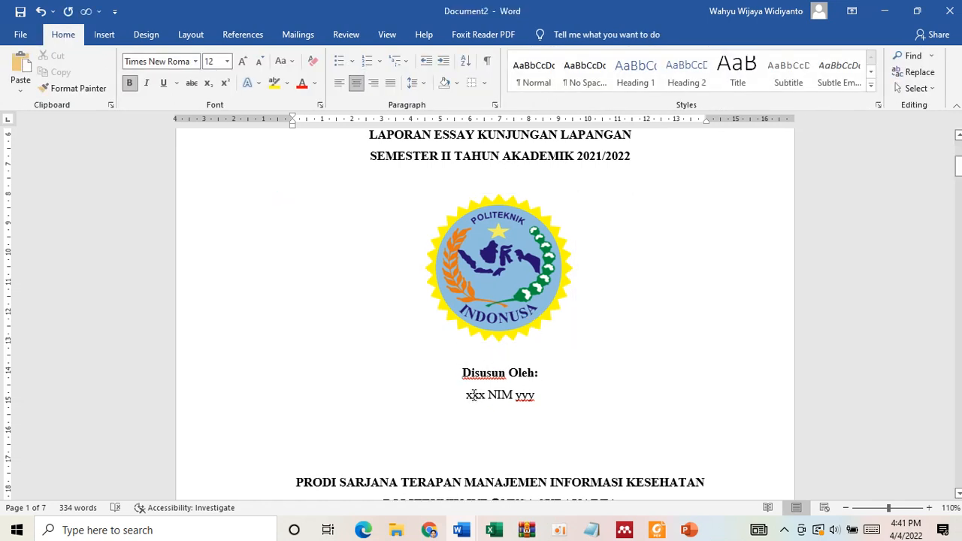
- Insert a blank line above "PRODI SARJANA TERAPAN MANAJEMEN INFORMASI KESEHATAN" on the cover page
scroll(528, 449, "down", 5)
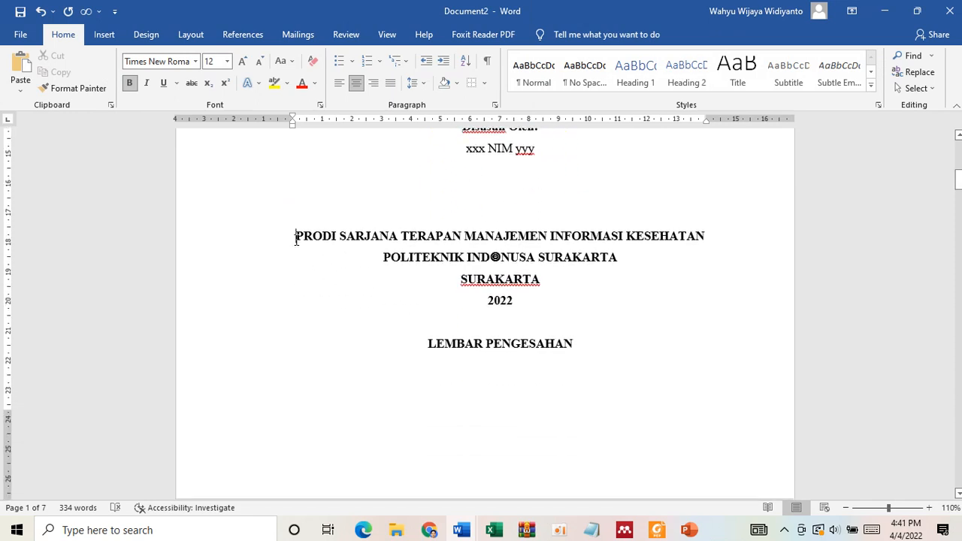
left_click(297, 238)
key("Return")
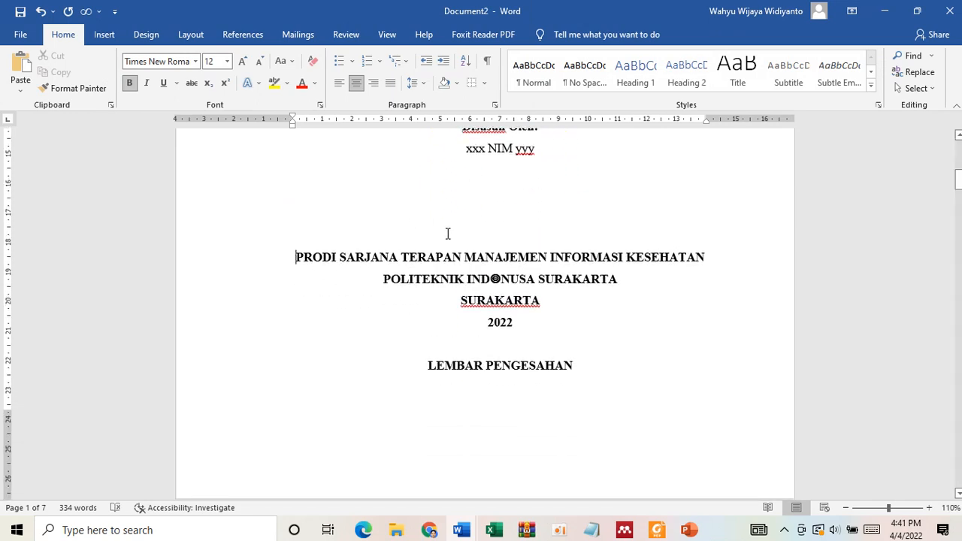
- Enlarge the cover's "LAPORAN ESSAY KUNJUNGAN LAPANGAN" and "SEMESTER II TAHUN AKADEMIK 2021/2022" lines to 14 pt
scroll(447, 233, "up", 9)
scroll(447, 233, "up", 3)
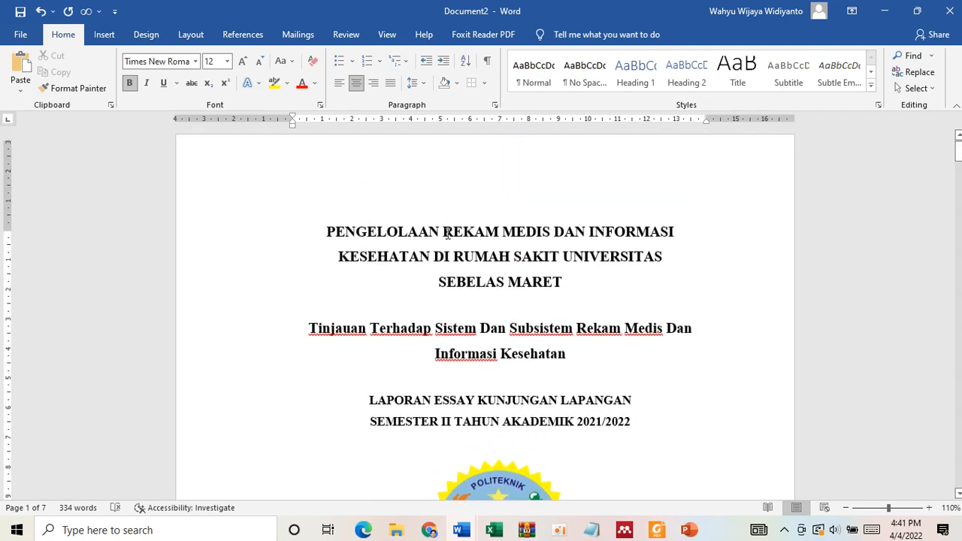
scroll(447, 233, "down", 6)
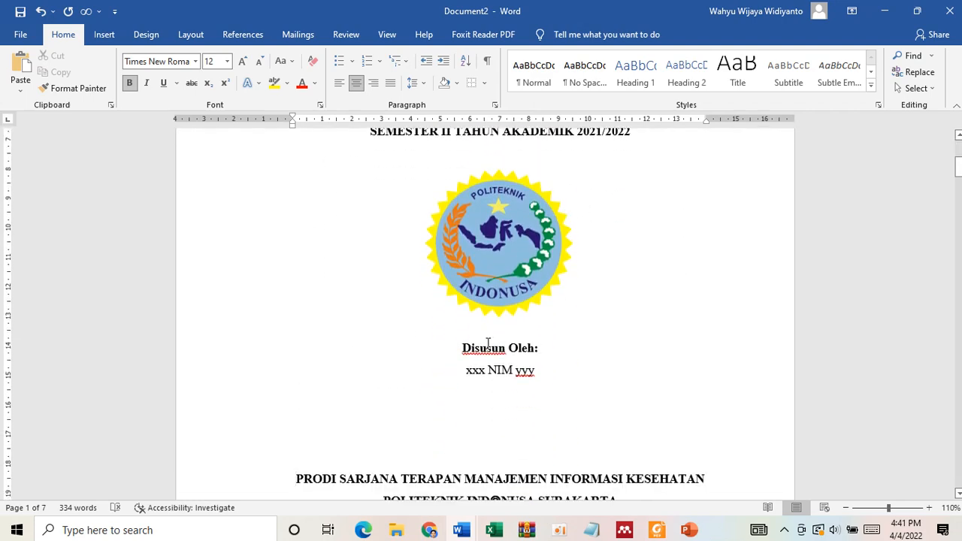
scroll(565, 303, "up", 3)
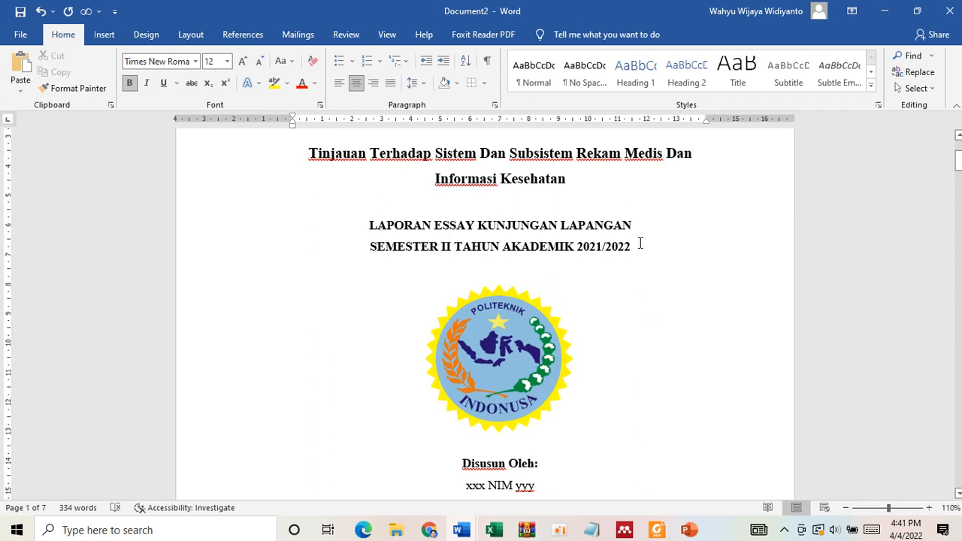
left_click_drag(641, 243, 376, 208)
key("ctrl+shift+period")
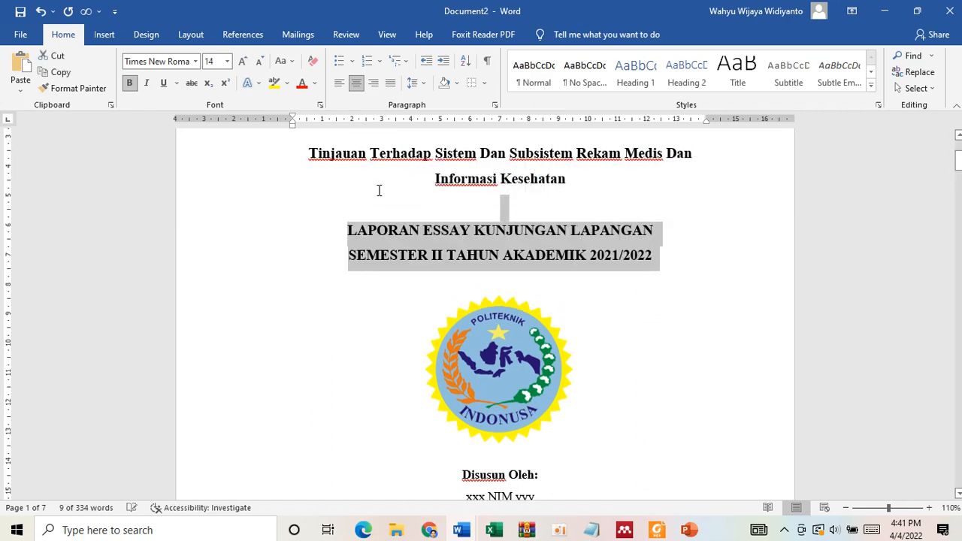
left_click(607, 317)
- Enlarge the cover's closing lines from "POLITEKNIK" through "2022" to 14 pt and insert another blank line above "PRODI SARJANA TERAPAN"
scroll(607, 317, "down", 10)
scroll(606, 318, "up", 3)
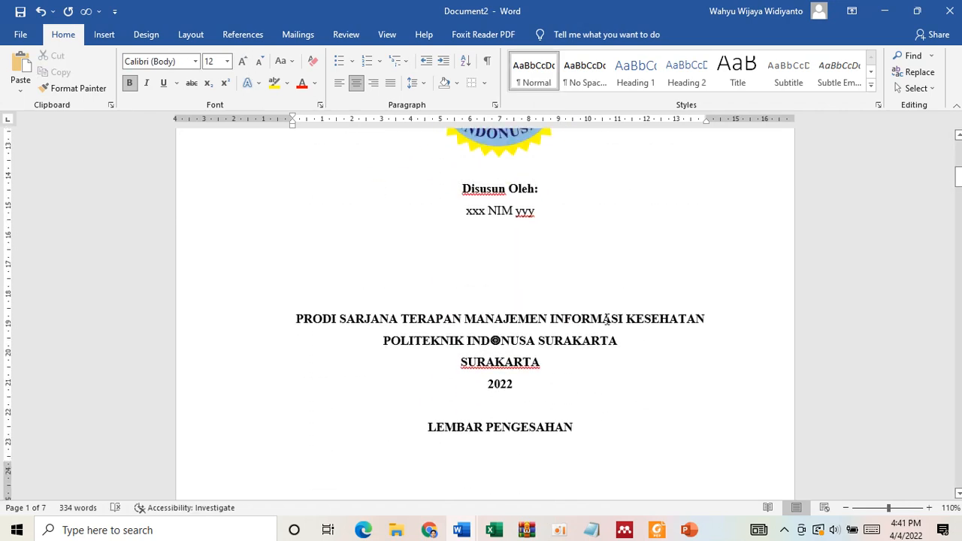
left_click_drag(503, 385, 383, 342)
left_click(242, 62)
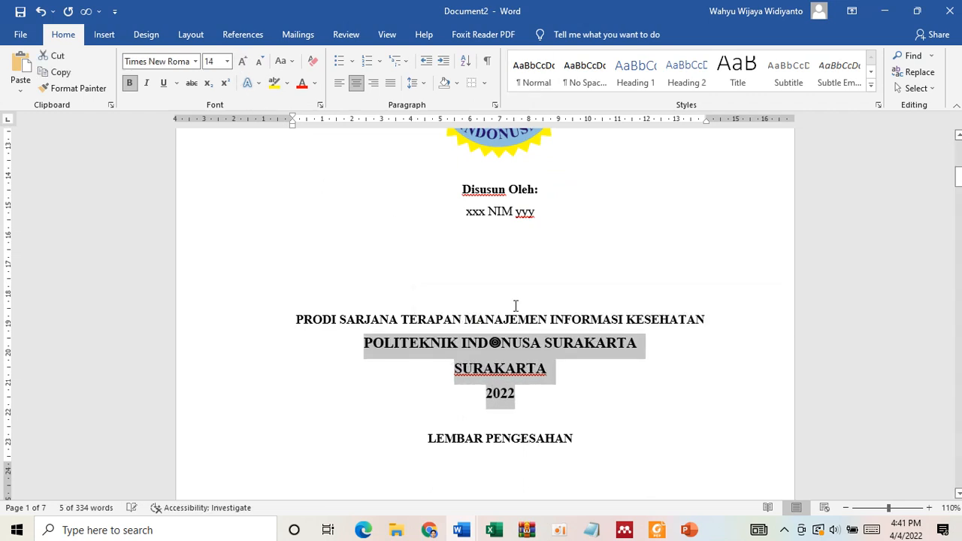
left_click(588, 368)
key("Return")
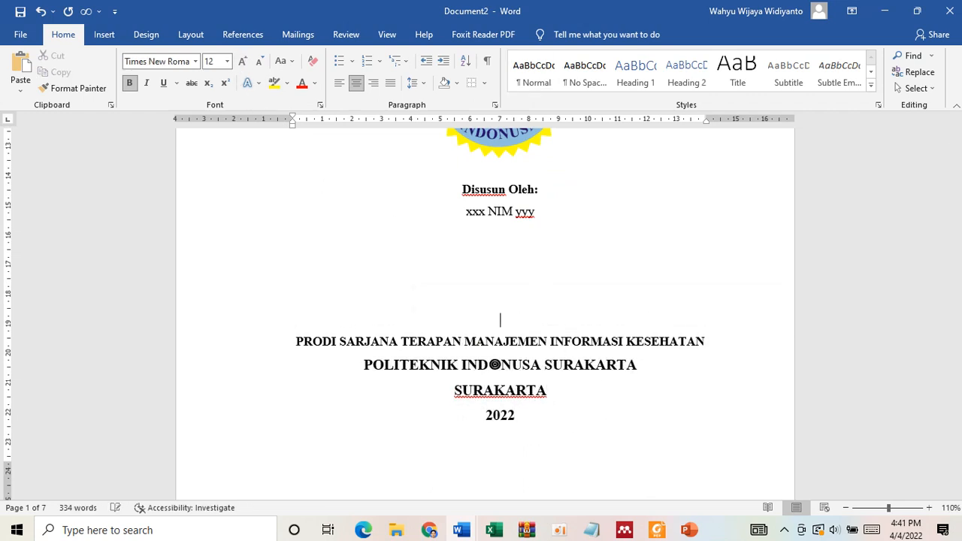
- Delete the circular symbol that stands for the O of "INDONUSA" in the cover page's institution line
scroll(494, 365, "up", 10)
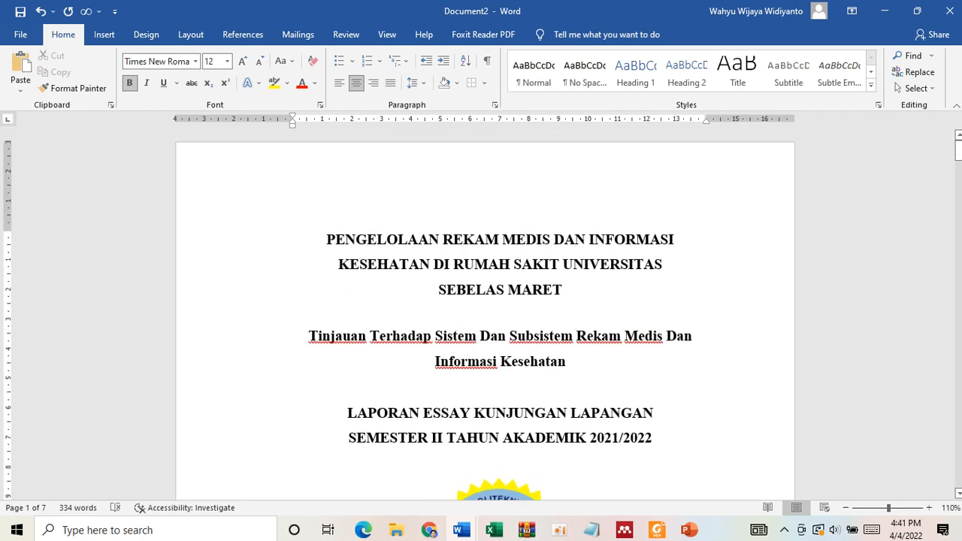
scroll(494, 365, "down", 1)
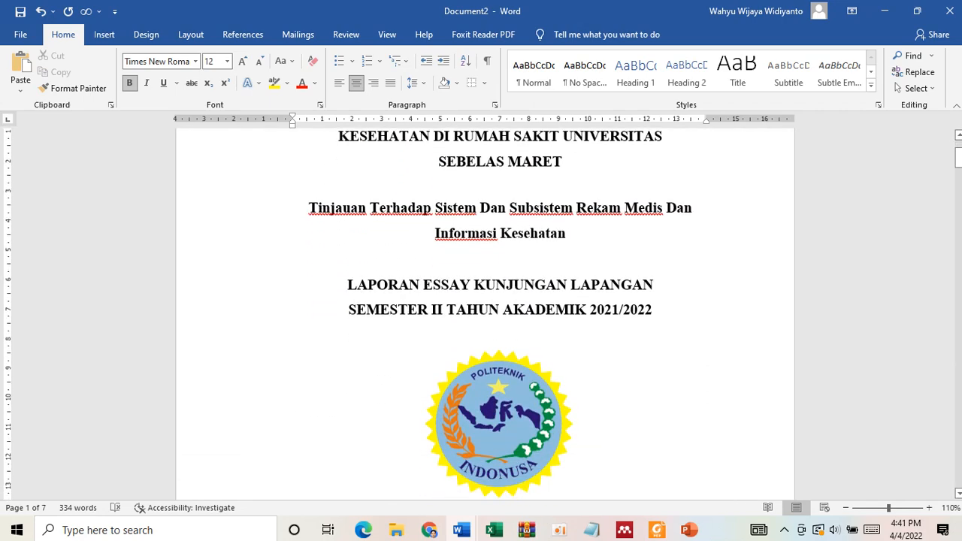
scroll(600, 303, "down", 6)
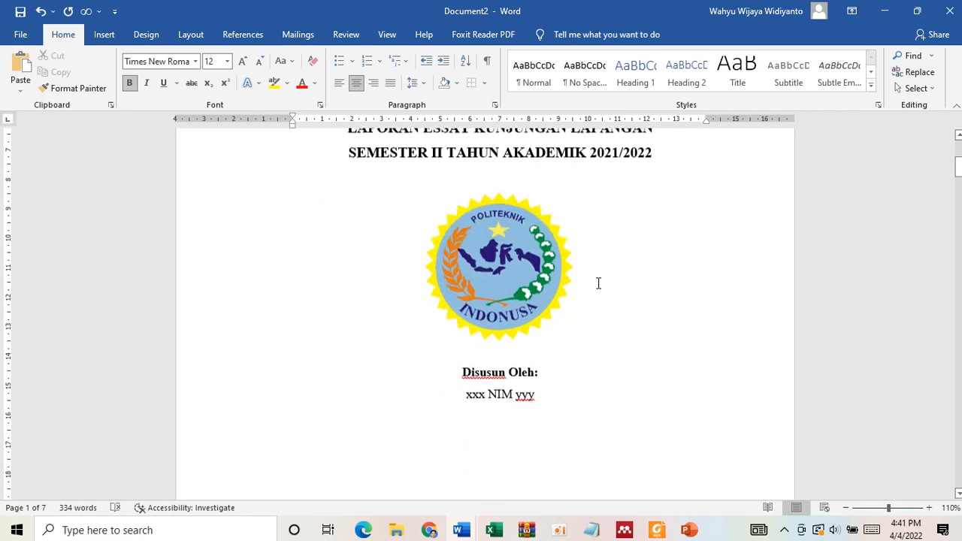
scroll(598, 283, "down", 13)
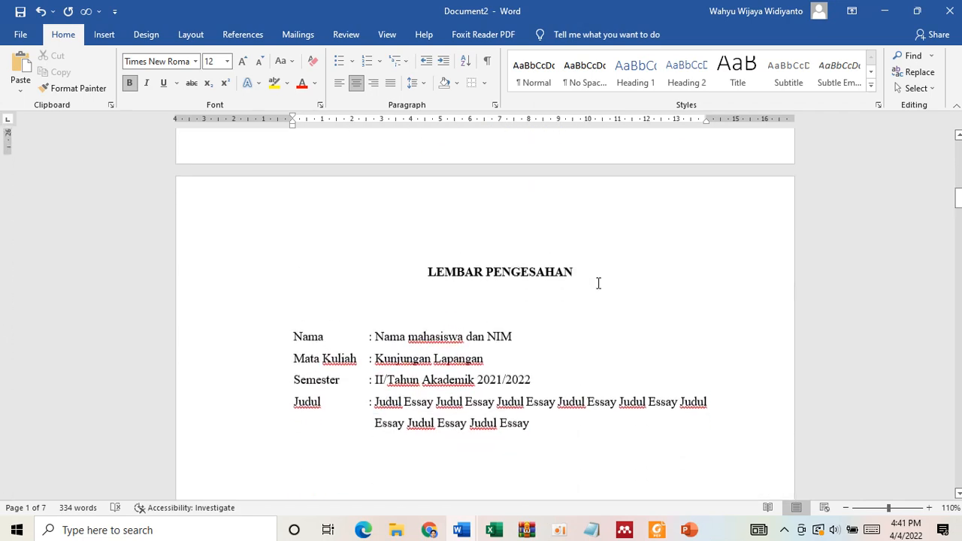
left_click(525, 224)
scroll(528, 338, "up", 10)
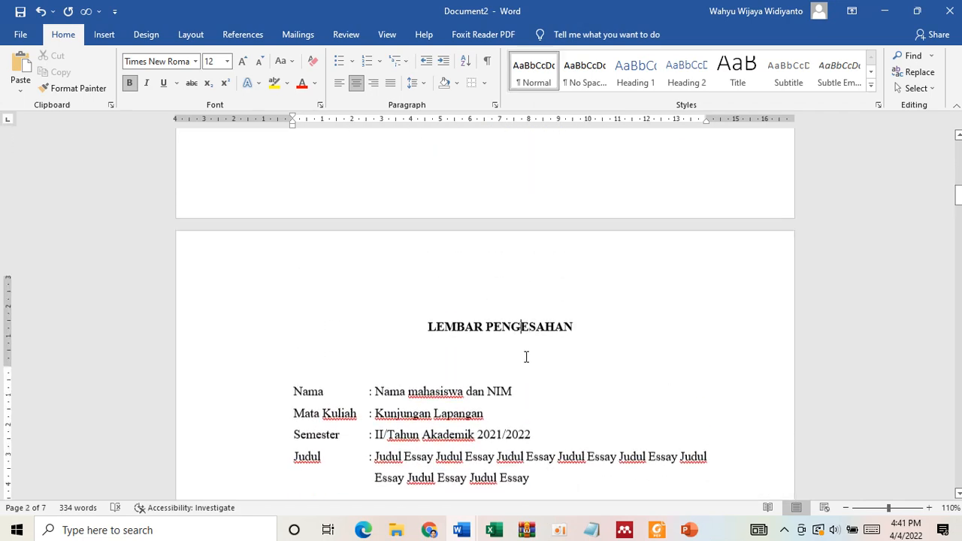
left_click(500, 327)
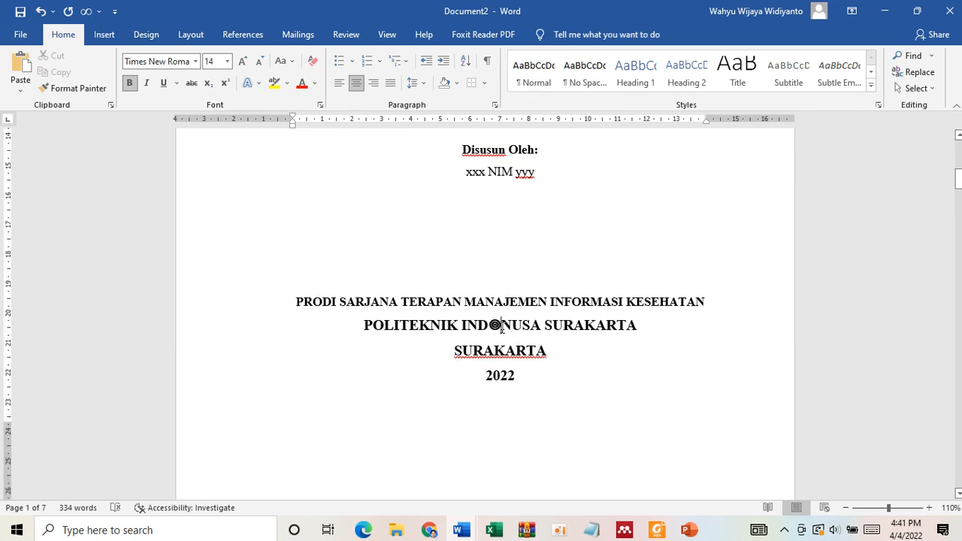
key("BackSpace")
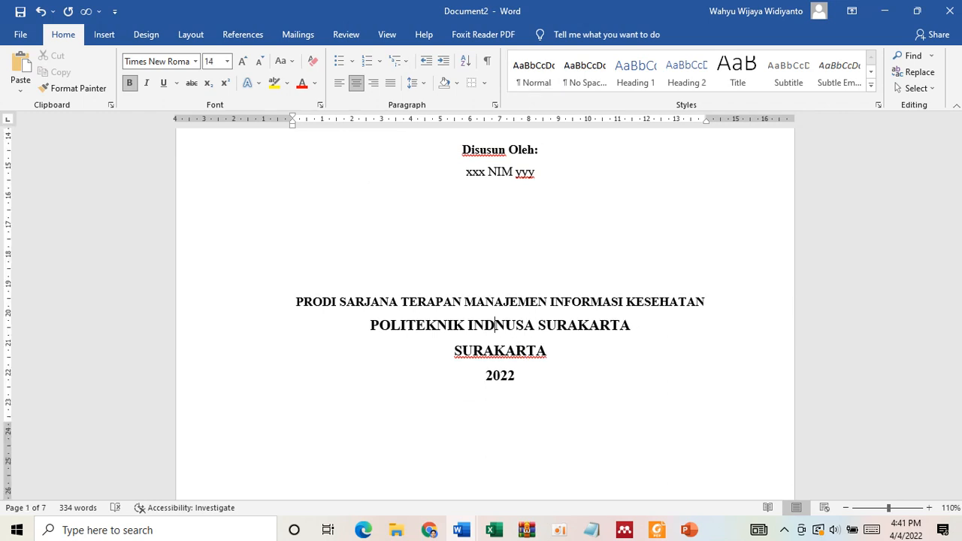
- Insert the Wingdings concentric-circle symbol, character code 165, between "IND" and "NUSA", and remove the extra blank in front of it
left_click(102, 35)
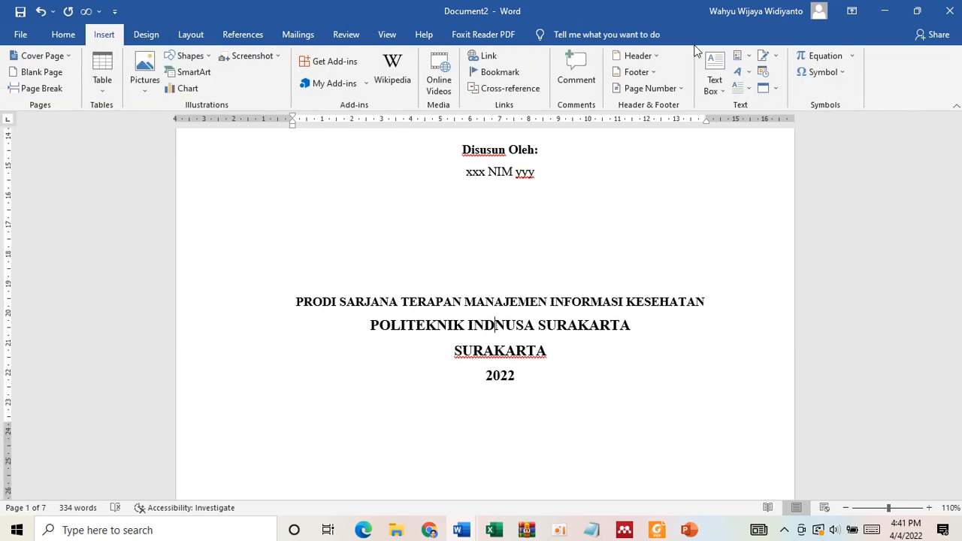
left_click(835, 73)
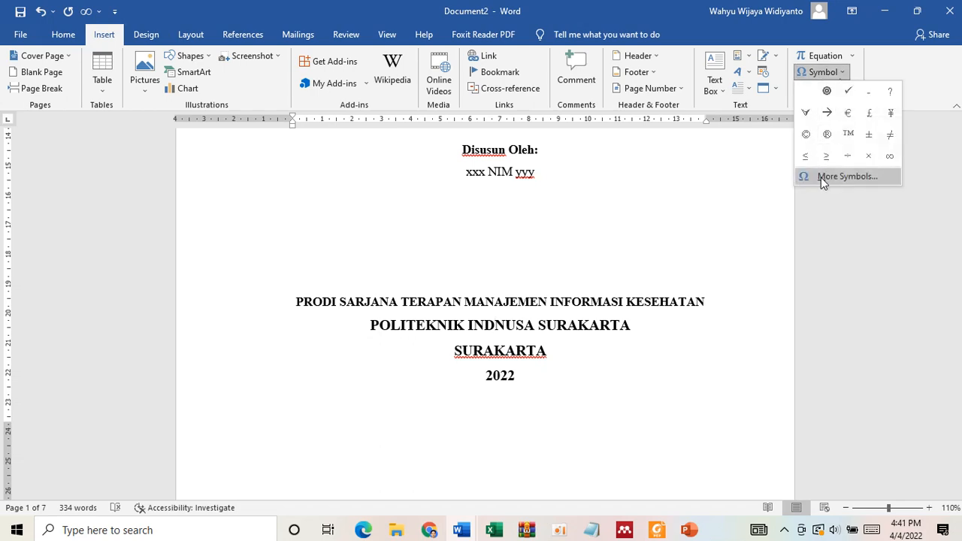
left_click(821, 178)
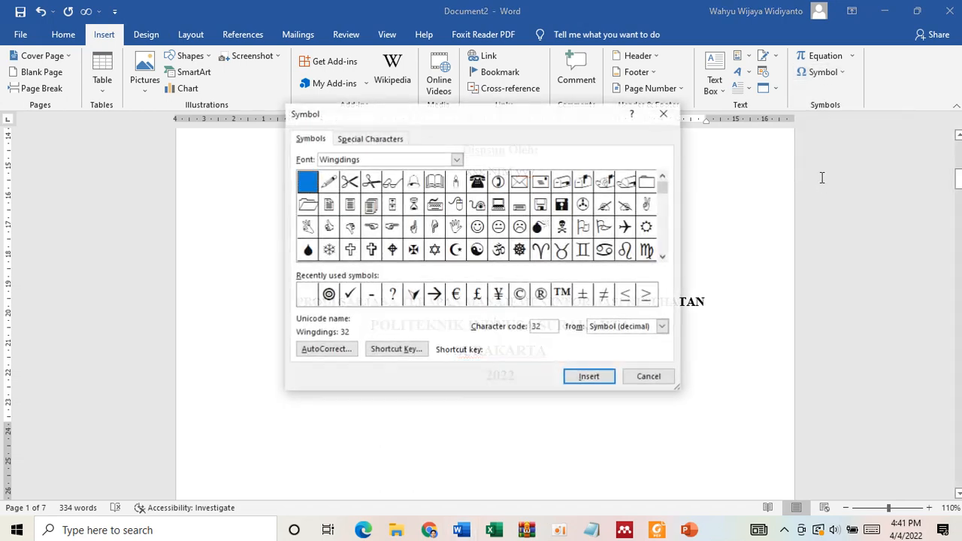
left_click(443, 159)
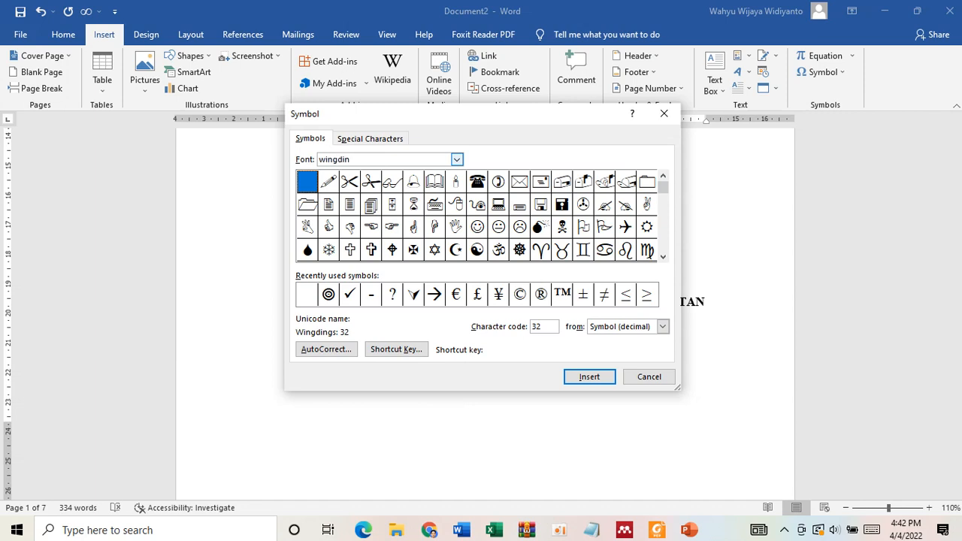
key("Return")
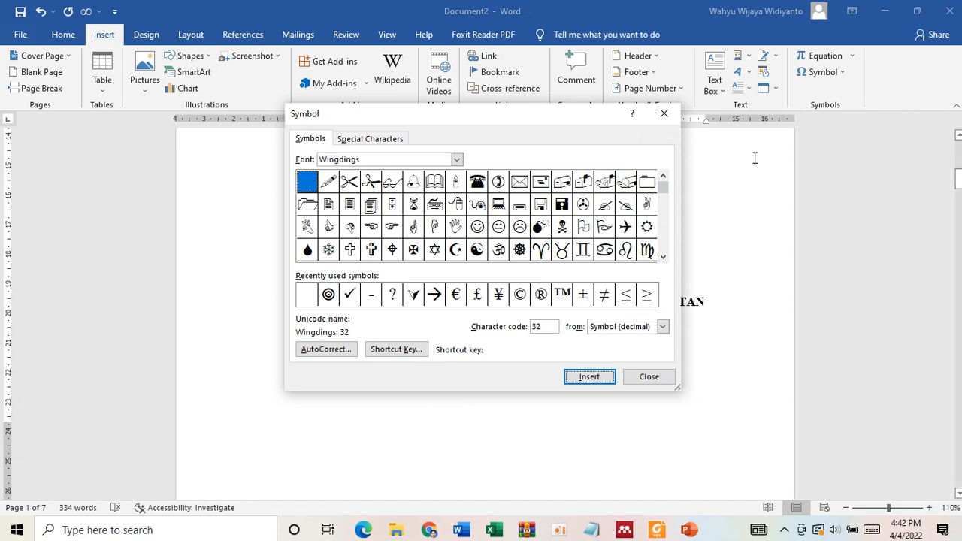
left_click_drag(665, 197, 663, 217)
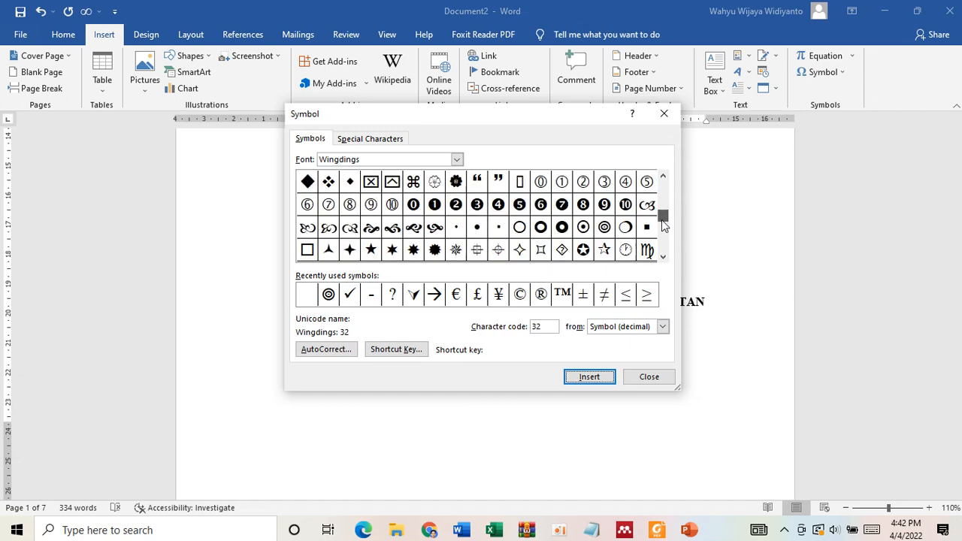
left_click(607, 232)
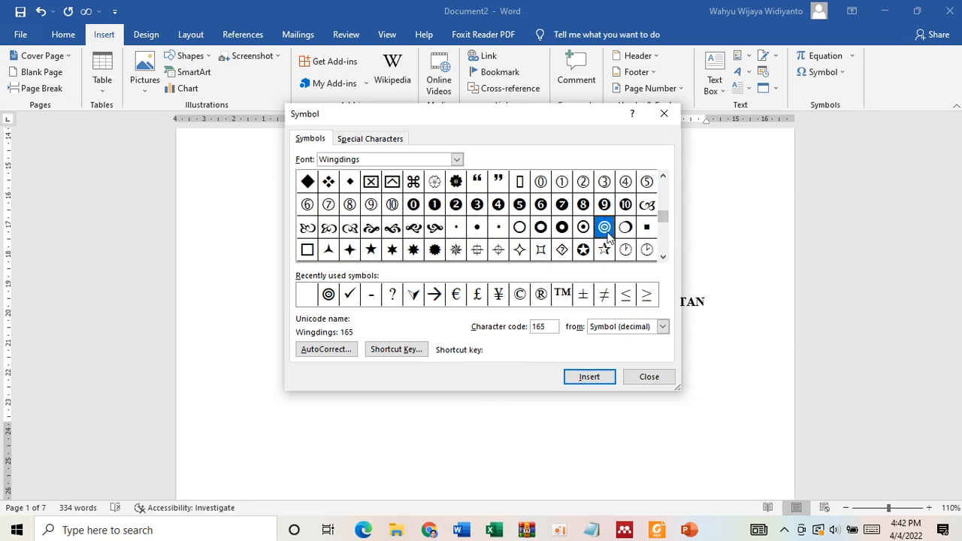
left_click(587, 377)
left_click(643, 379)
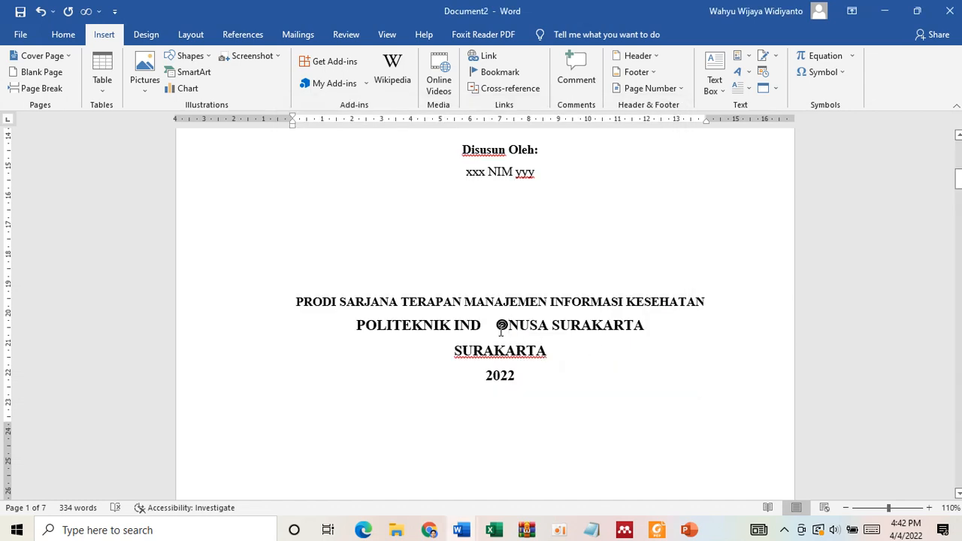
key("BackSpace")
key("BackSpace")
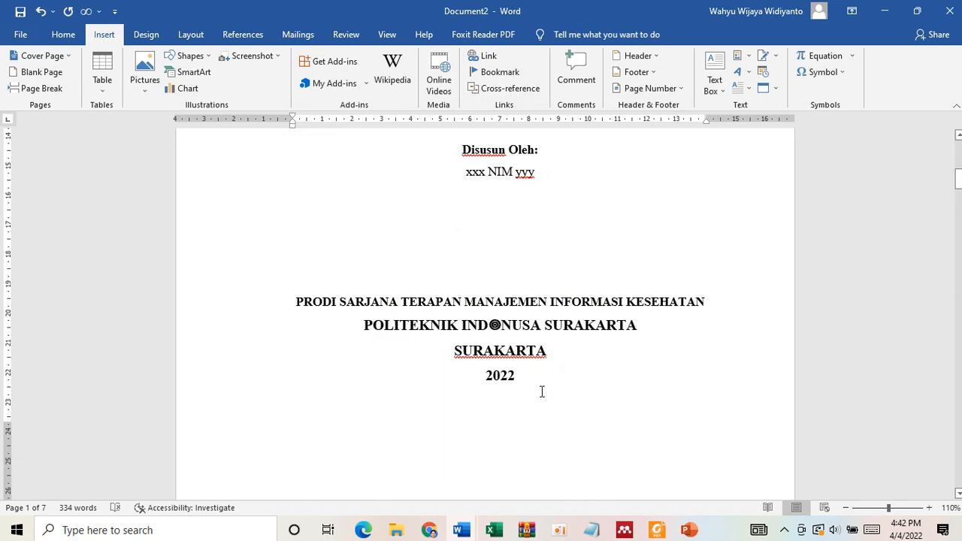
- Try the "PRODI SARJANA TERAPAN MANAJEMEN INFORMASI KESEHATAN" line at 14 pt, and return it to 12 pt
scroll(534, 399, "down", 1)
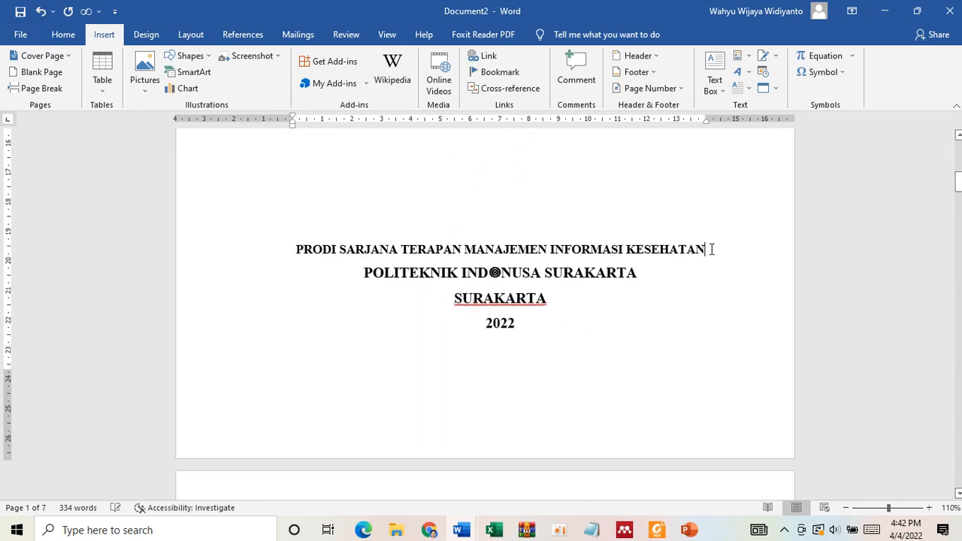
left_click_drag(709, 249, 291, 226)
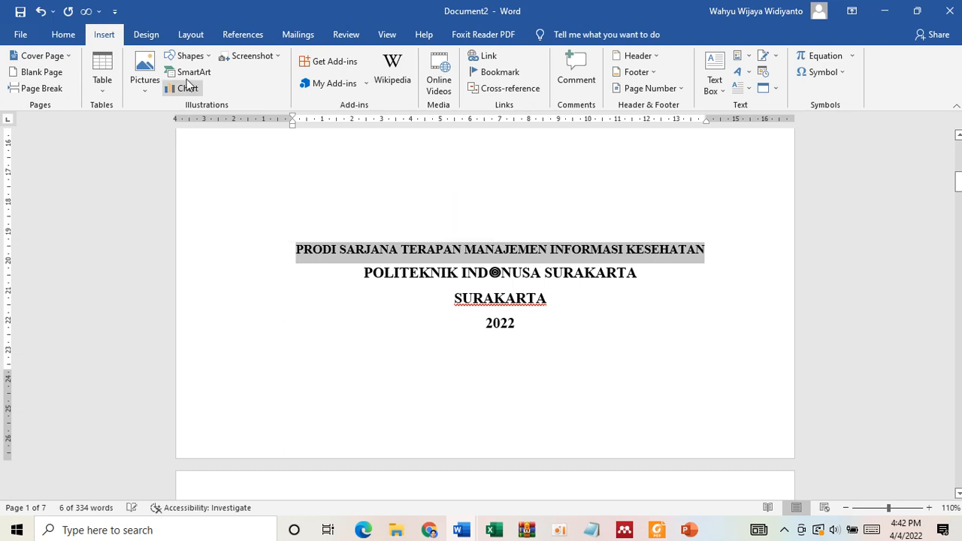
left_click(66, 35)
left_click(242, 61)
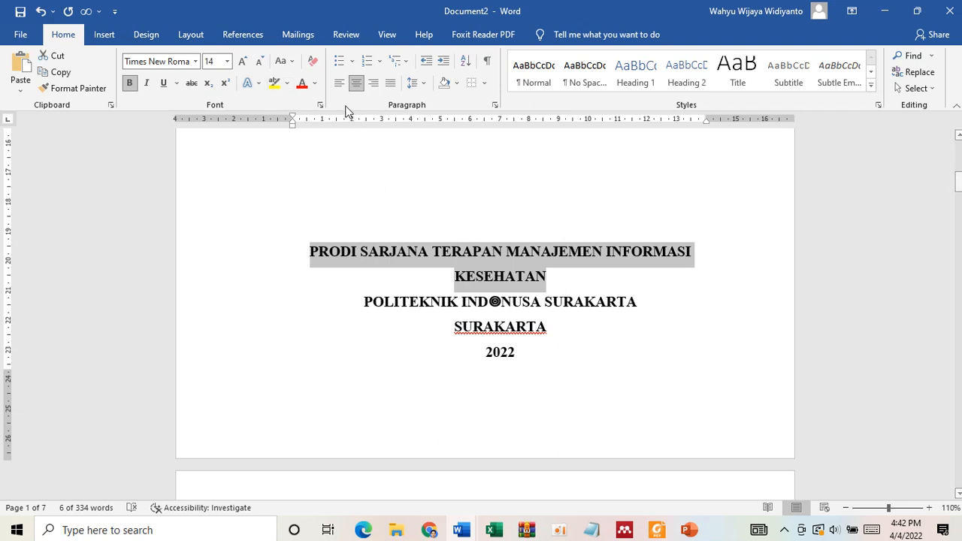
left_click(259, 61)
left_click_drag(470, 278, 501, 356)
left_click(501, 356)
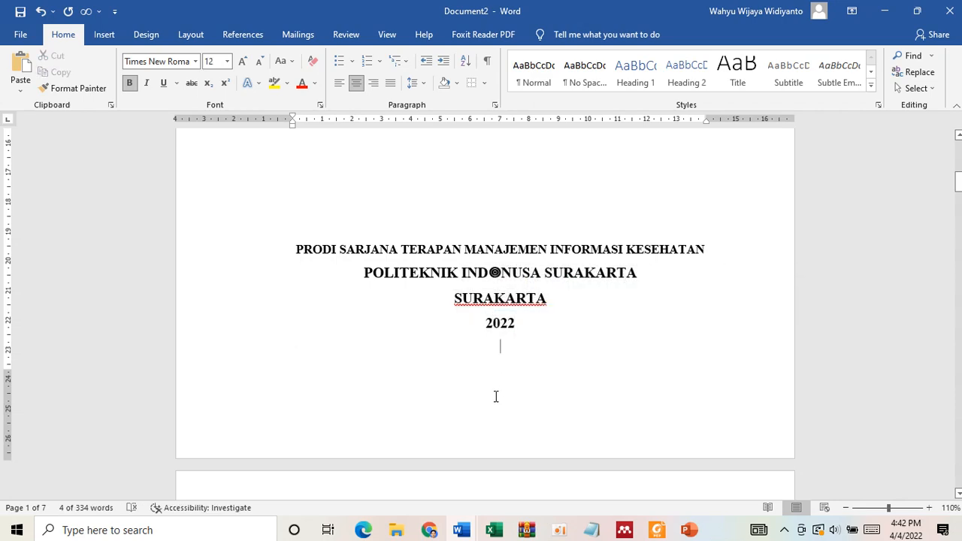
- Review the finished cover page and check which paper size the document uses
scroll(497, 396, "up", 10)
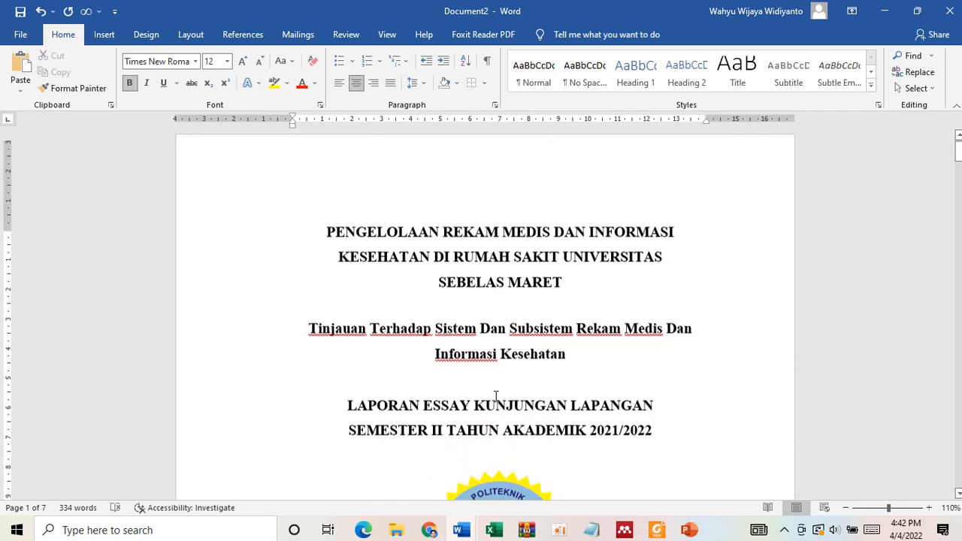
scroll(495, 397, "down", 8)
scroll(495, 399, "up", 8)
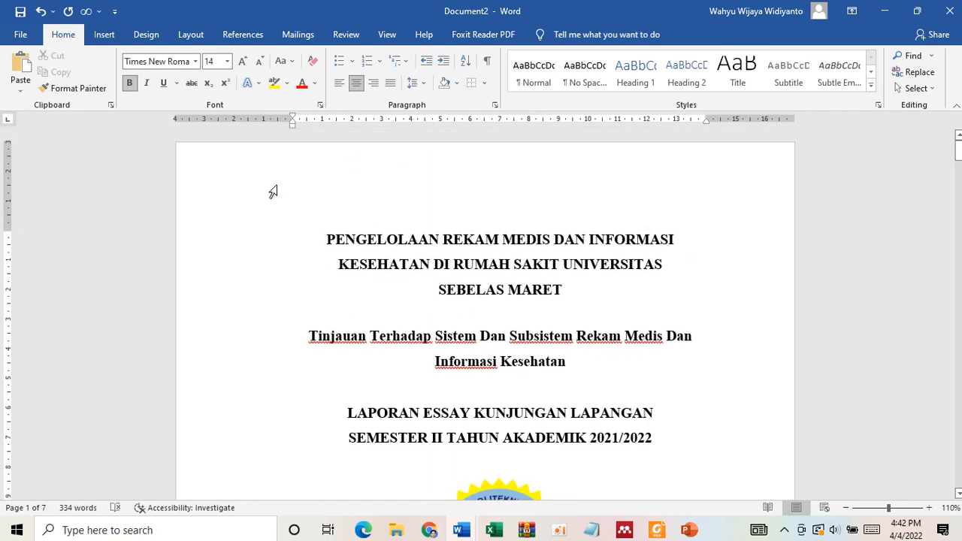
left_click(303, 174)
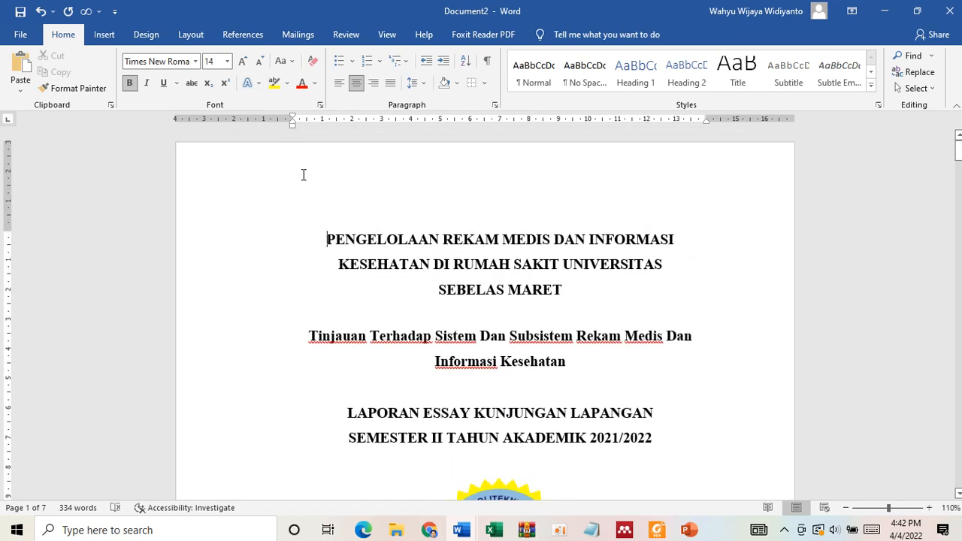
left_click(191, 34)
left_click(100, 75)
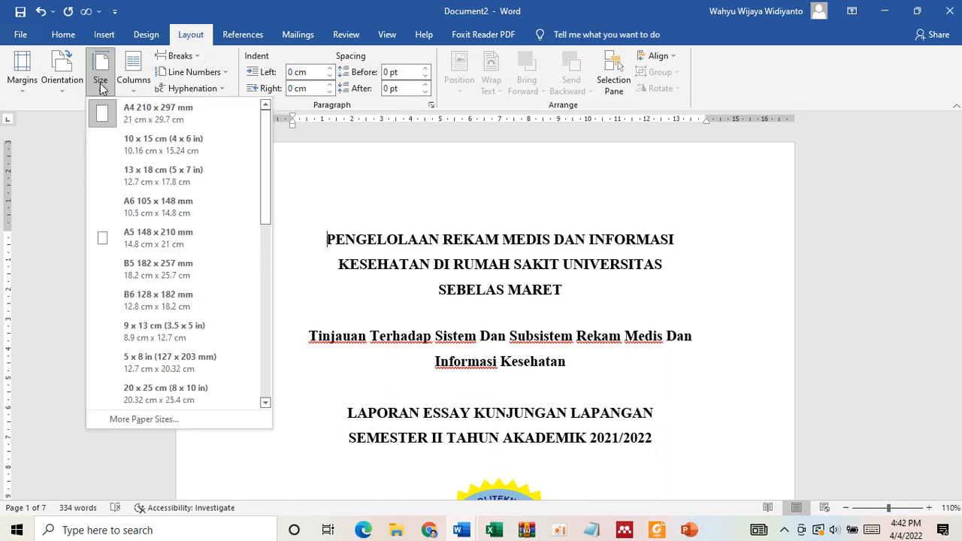
left_click(382, 219)
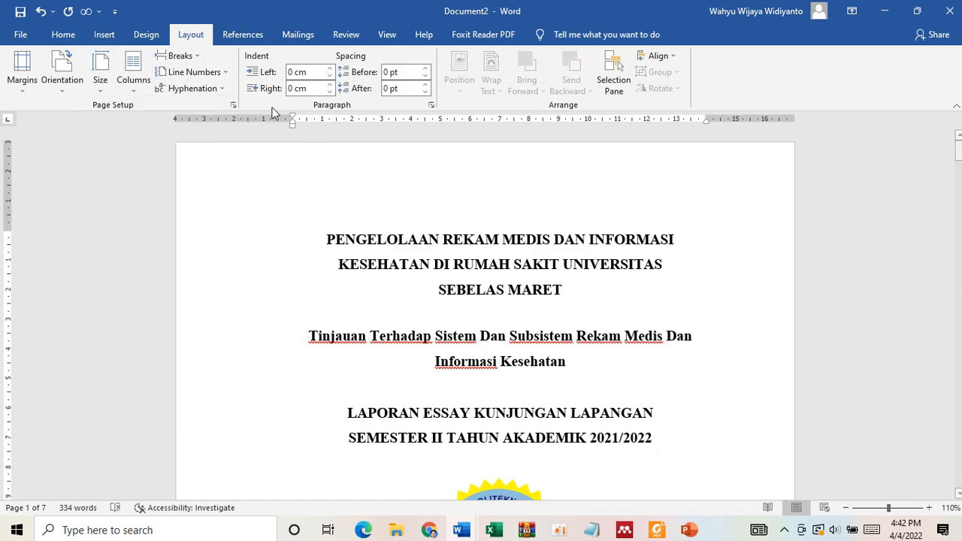
- Check the document's margins and paper settings in Page Setup and accept them as they are
left_click(234, 105)
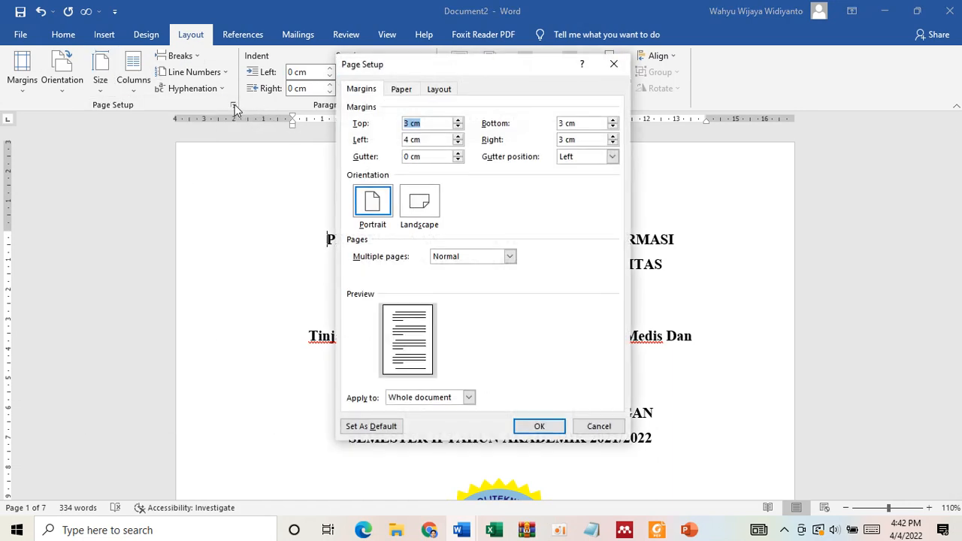
left_click(401, 89)
left_click(362, 89)
left_click(540, 423)
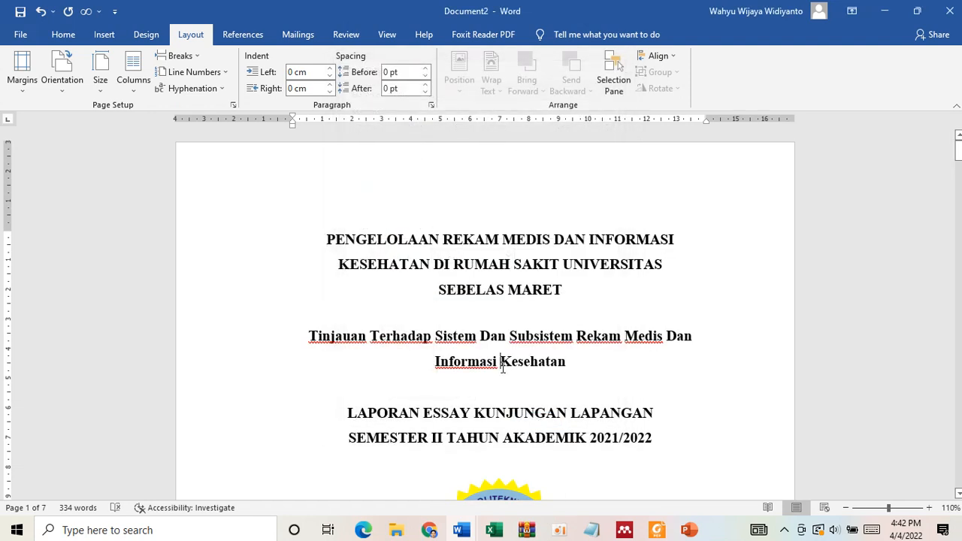
- Set the paragraph spacing before and after to 0 pt for the whole document
key("ctrl+a")
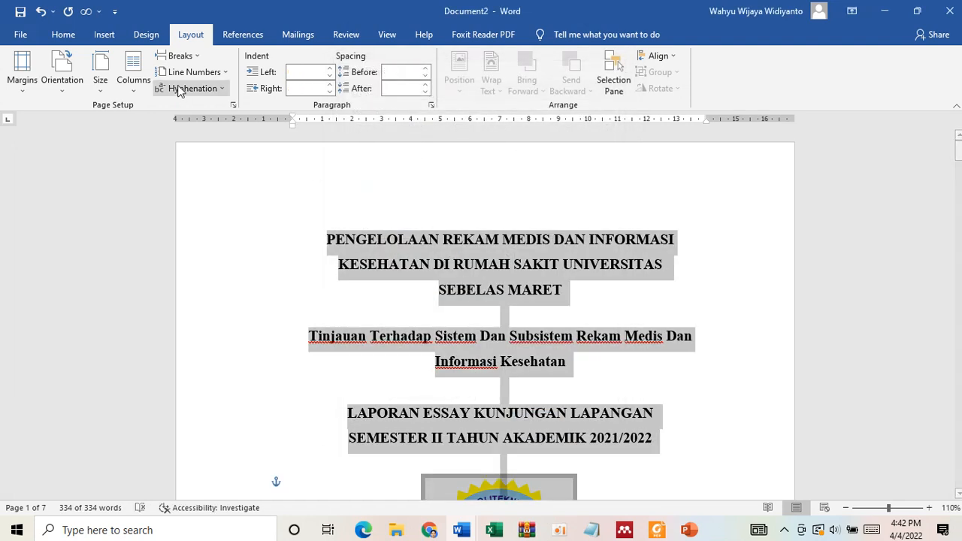
left_click(72, 34)
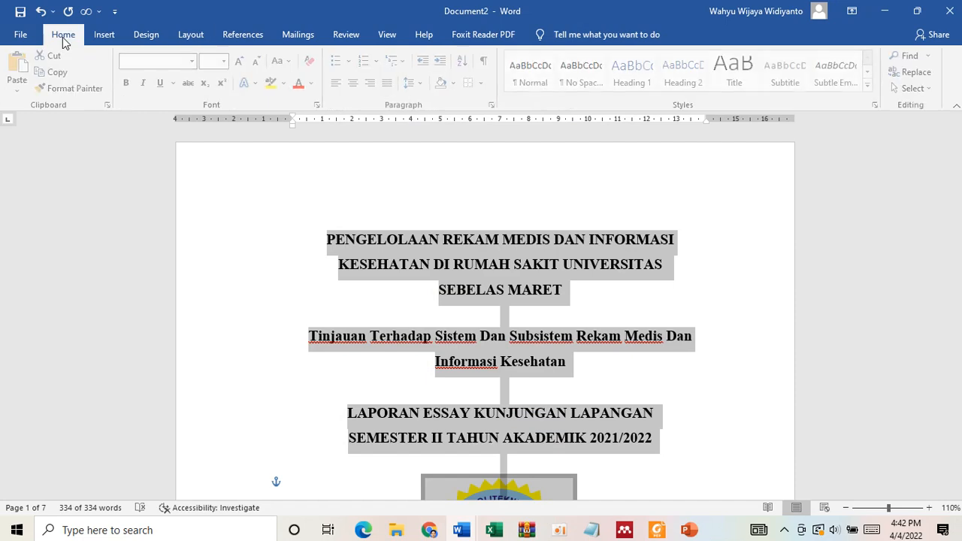
left_click(425, 84)
left_click(475, 203)
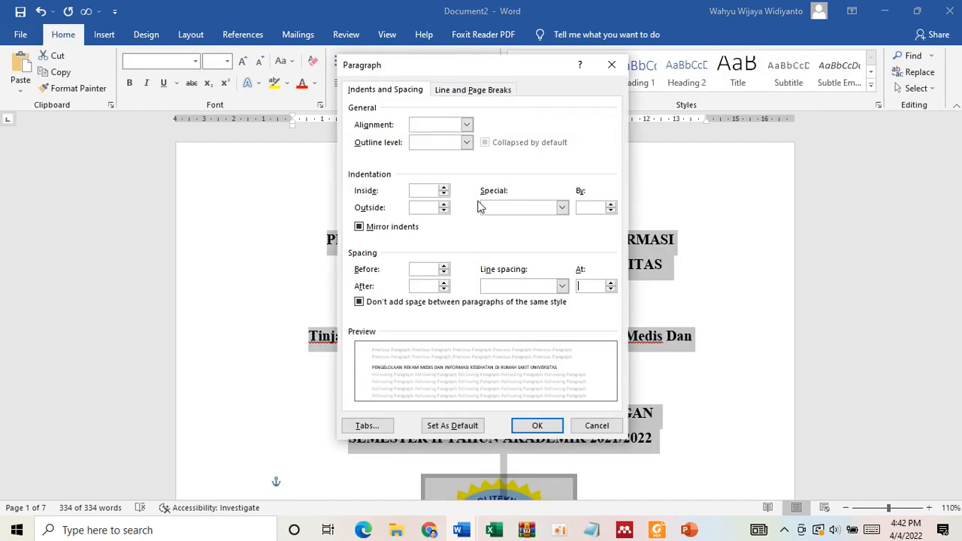
left_click(444, 271)
left_click(444, 288)
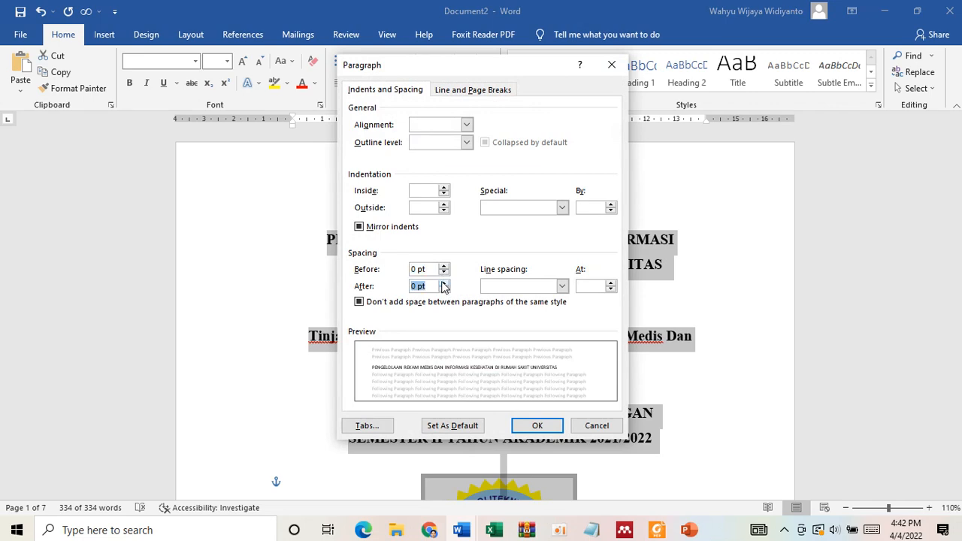
left_click(538, 426)
left_click(636, 382)
- Add a blank line between the essay title and the signature table on the LEMBAR PENGESAHAN page
scroll(636, 380, "down", 10)
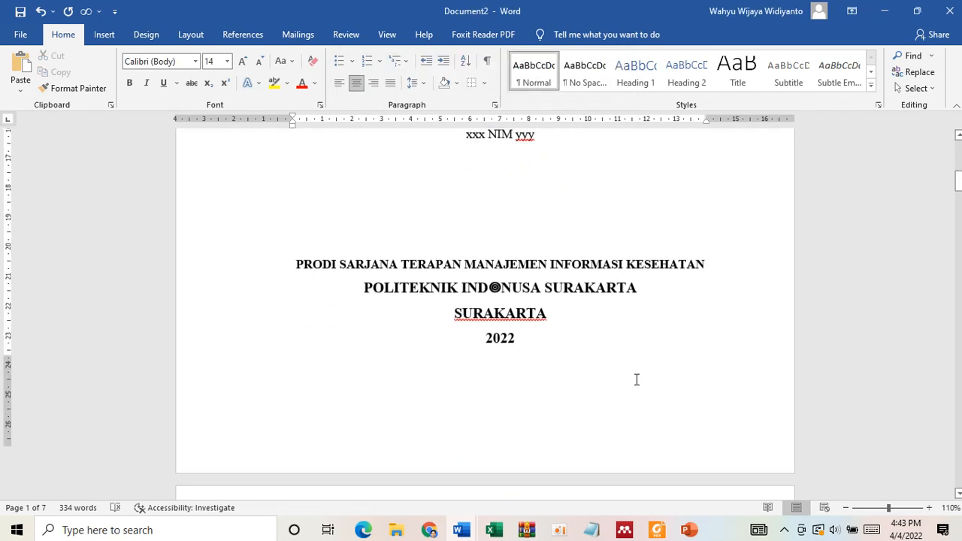
scroll(636, 380, "down", 3)
left_click(508, 261)
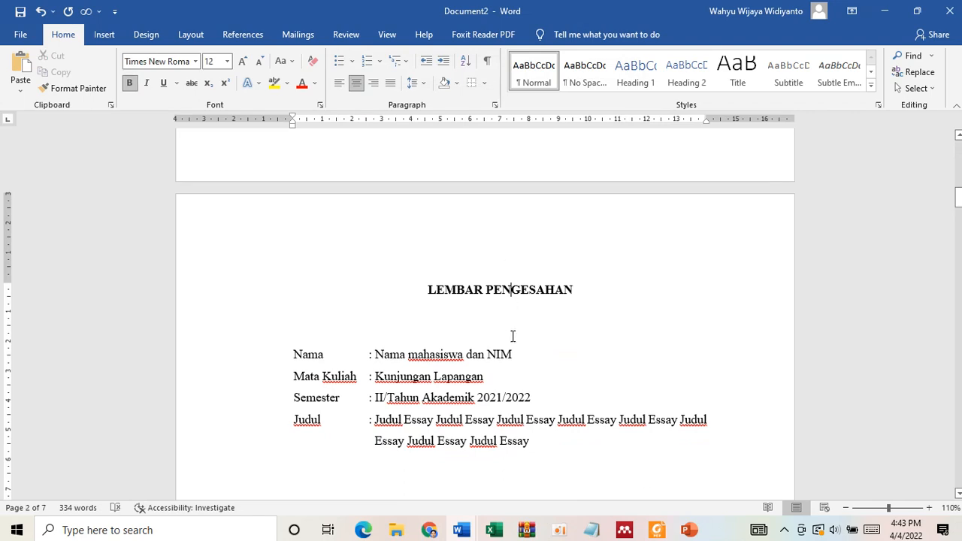
scroll(510, 342, "down", 2)
scroll(508, 351, "down", 12)
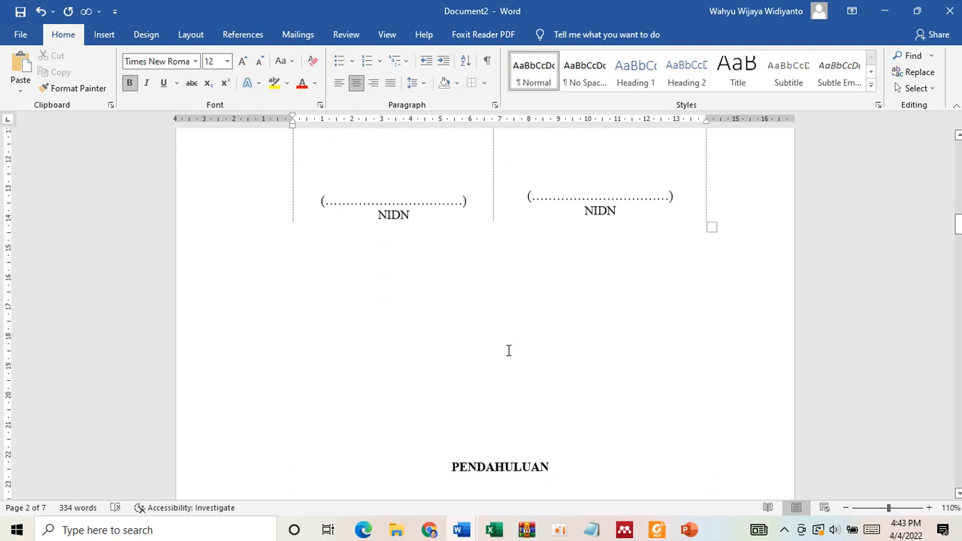
scroll(509, 348, "up", 8)
left_click(483, 217)
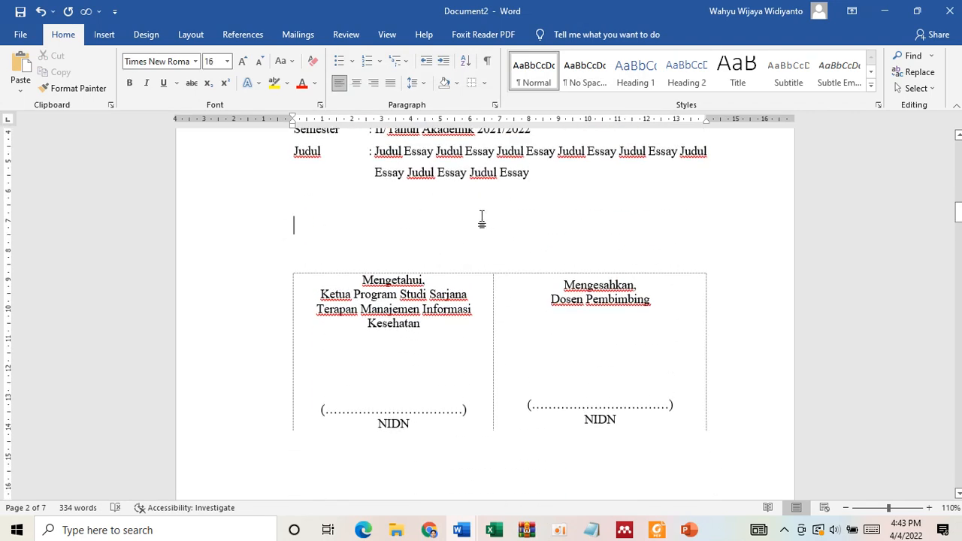
scroll(484, 217, "up", 4)
key("Return")
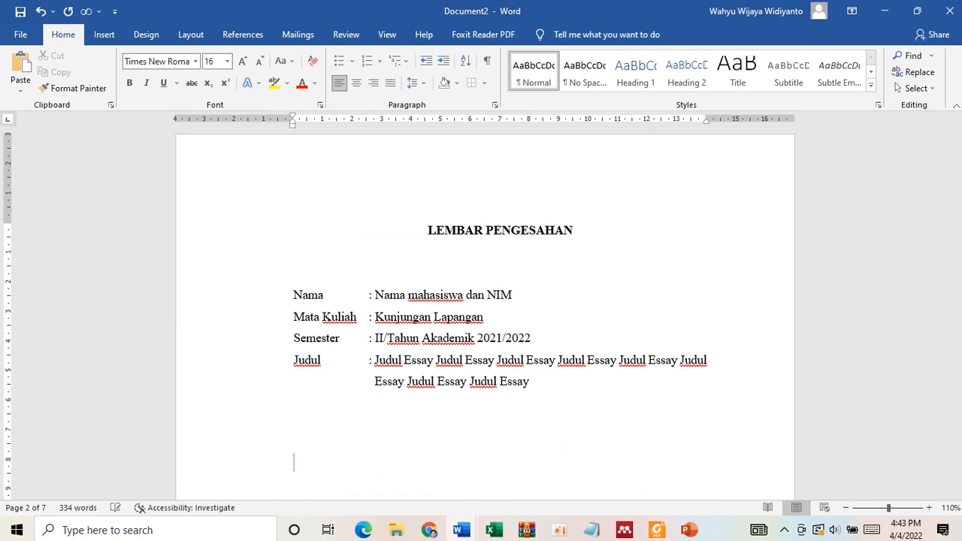
- Insert blank lines above the PENDAHULUAN heading so that it starts on a new page after LEMBAR PENGESAHAN
scroll(494, 358, "down", 5)
scroll(494, 359, "down", 5)
left_click(488, 253)
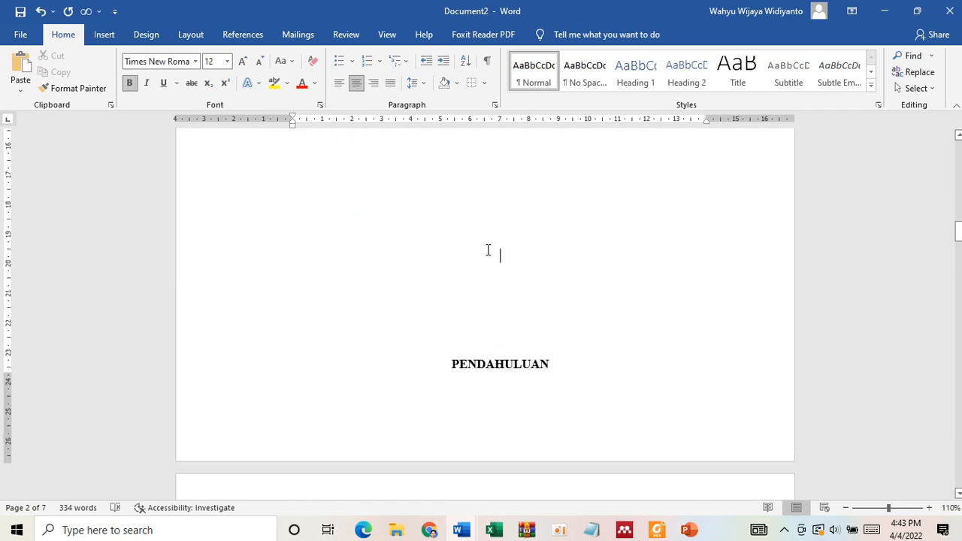
key("Return")
scroll(485, 301, "up", 5)
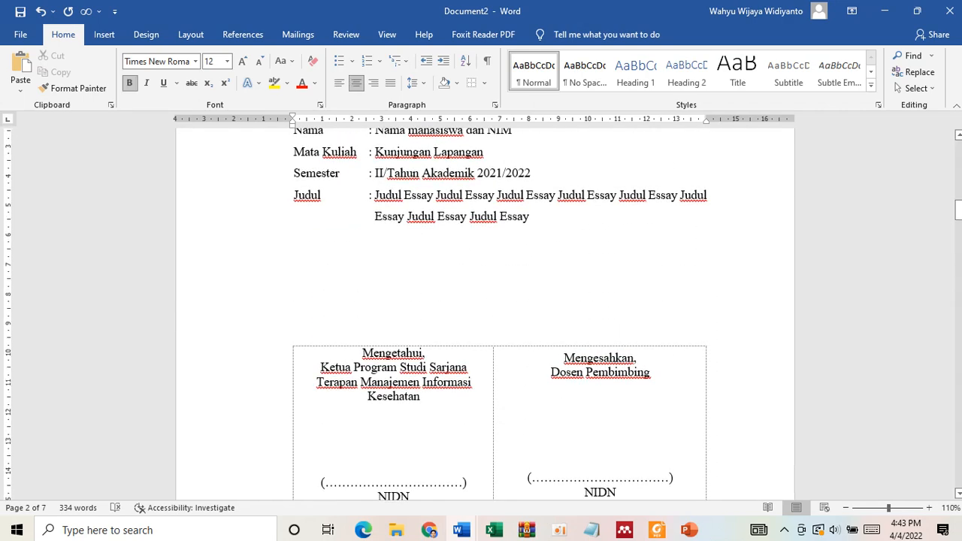
scroll(485, 300, "up", 5)
scroll(485, 301, "down", 5)
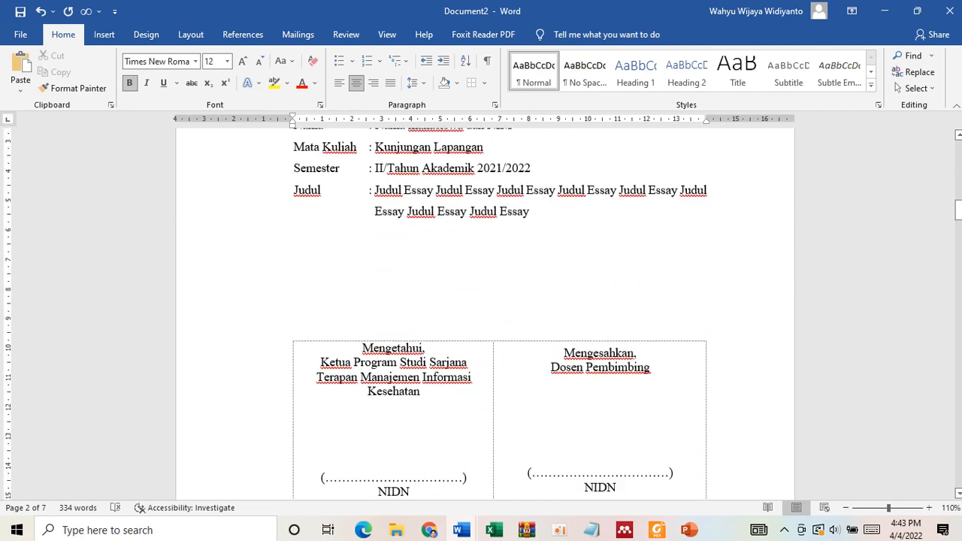
scroll(501, 414, "down", 8)
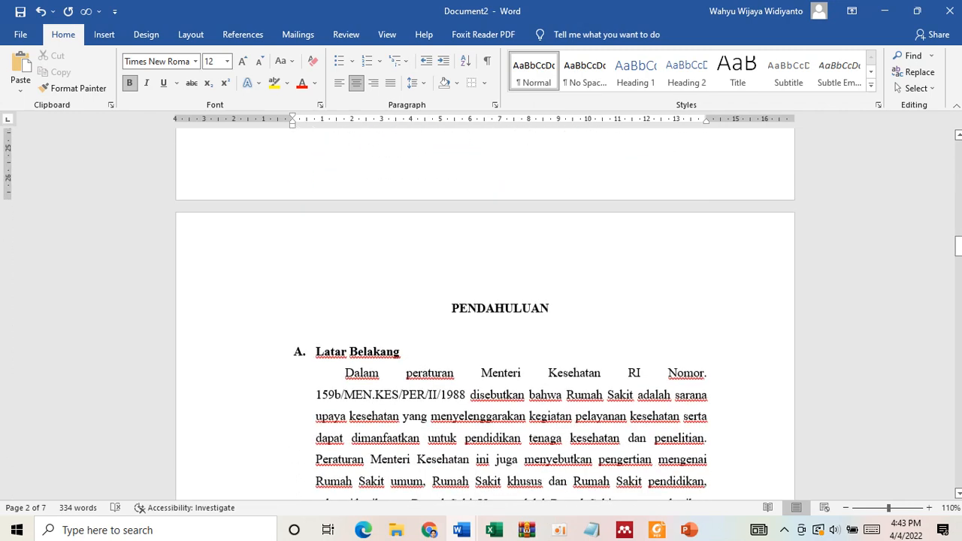
scroll(485, 194, "down", 2)
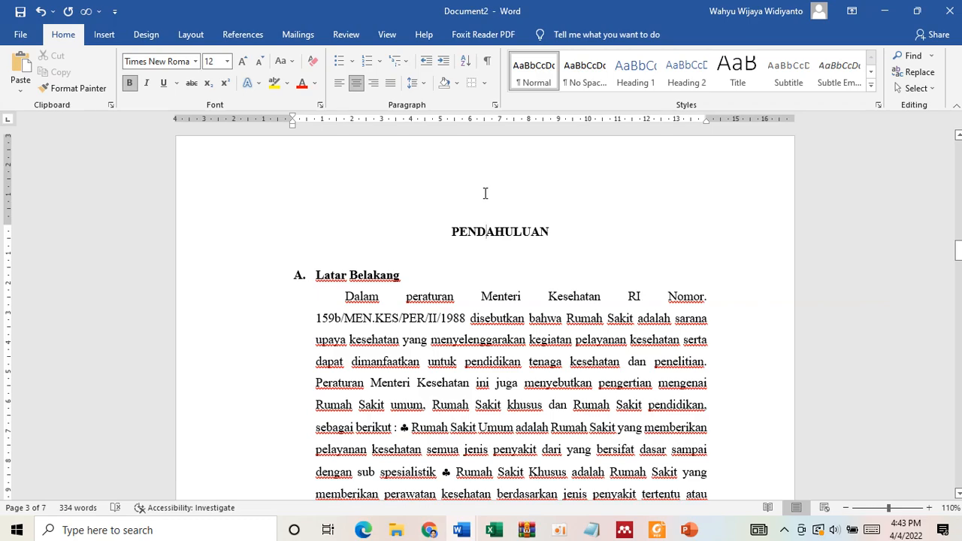
- Switch to the essay template PDF in Foxit Reader and review its rules for paper, font, spacing and word count
left_click(657, 530)
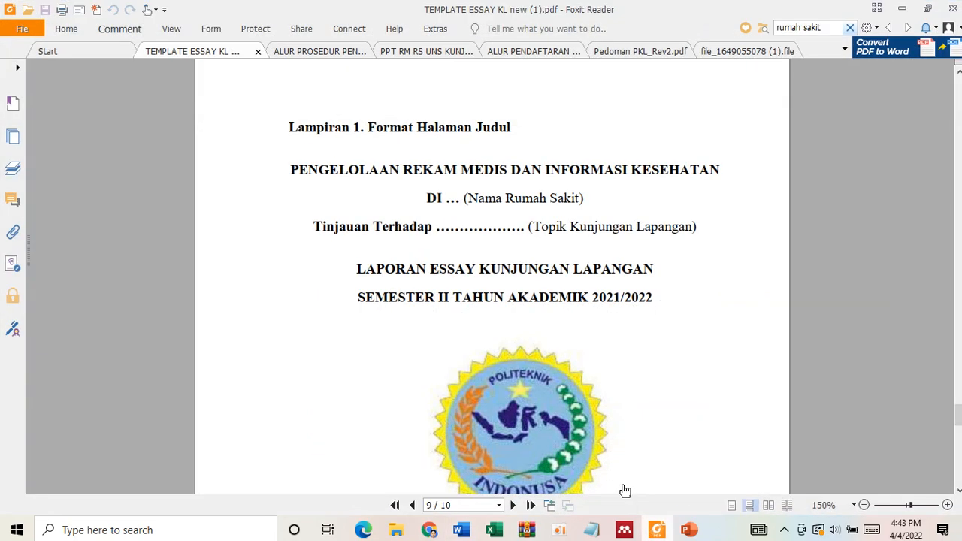
scroll(577, 430, "up", 20)
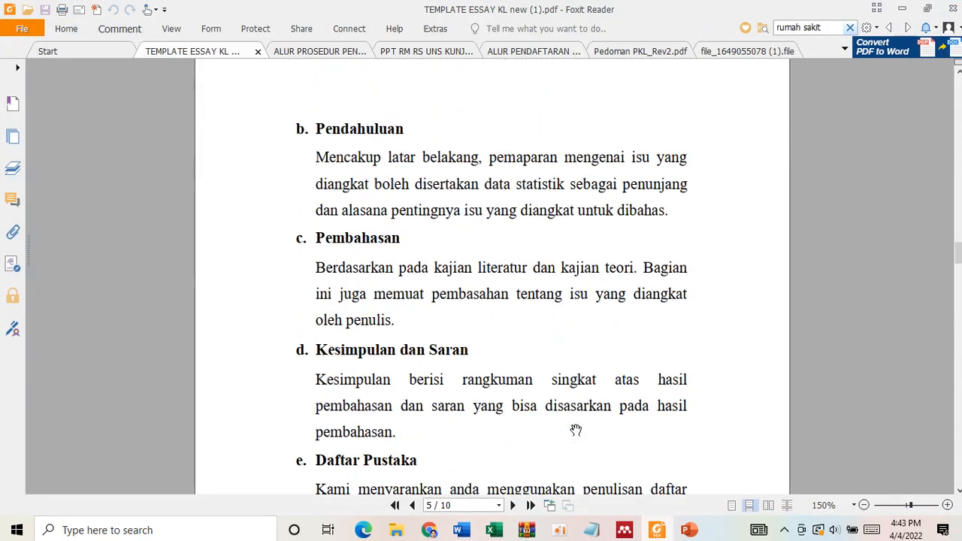
scroll(576, 430, "up", 8)
scroll(576, 430, "up", 3)
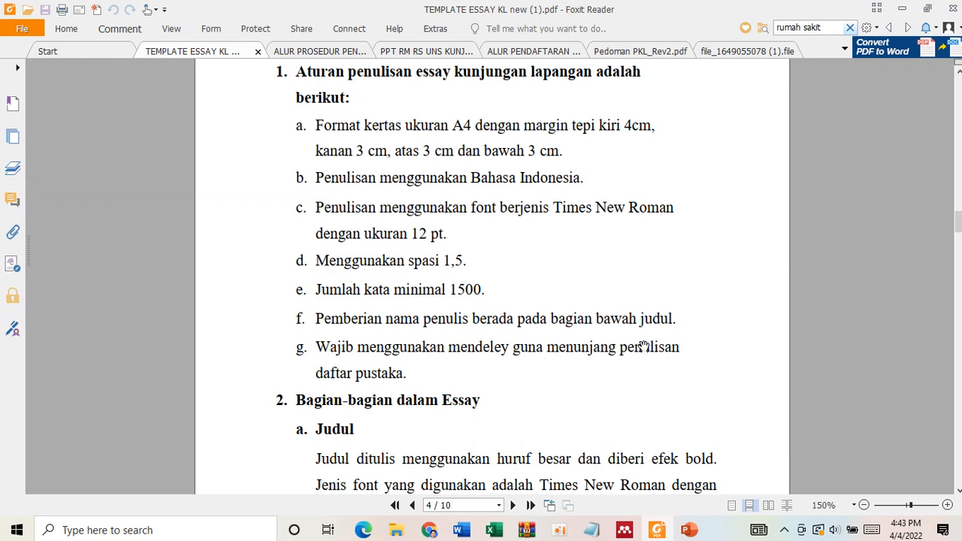
mouse_move(433, 531)
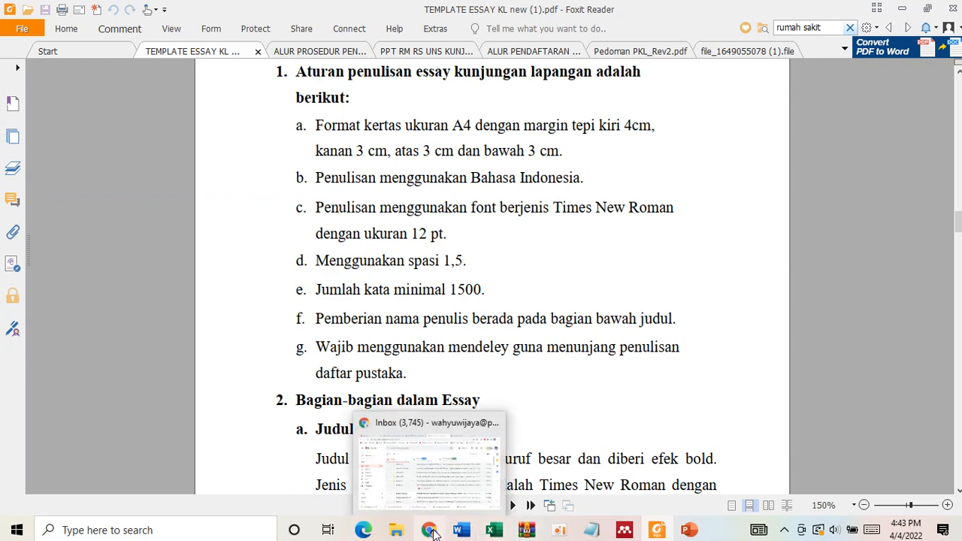
left_click(662, 533)
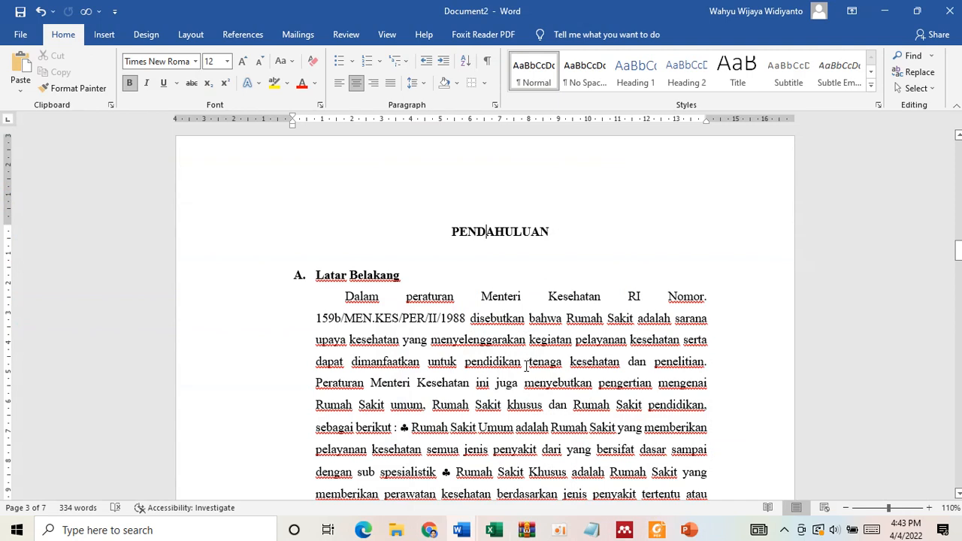
left_click(658, 530)
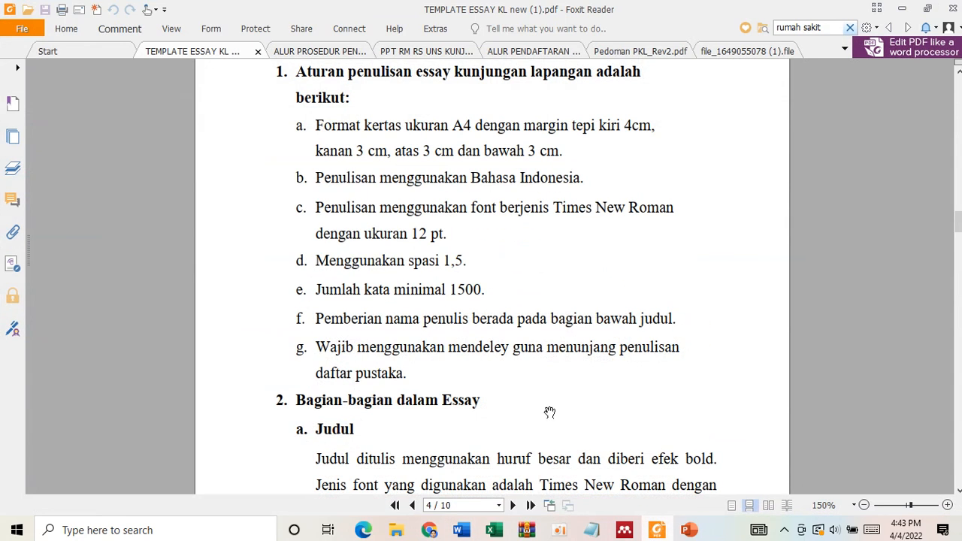
- Read through the template's required essay parts, reference examples and the topics on the Topik page
scroll(469, 331, "down", 5)
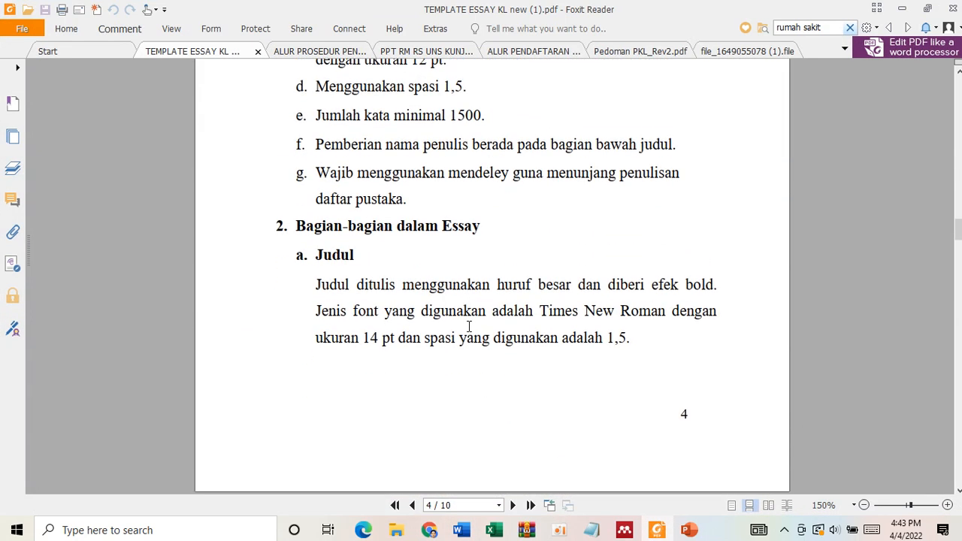
scroll(469, 326, "down", 7)
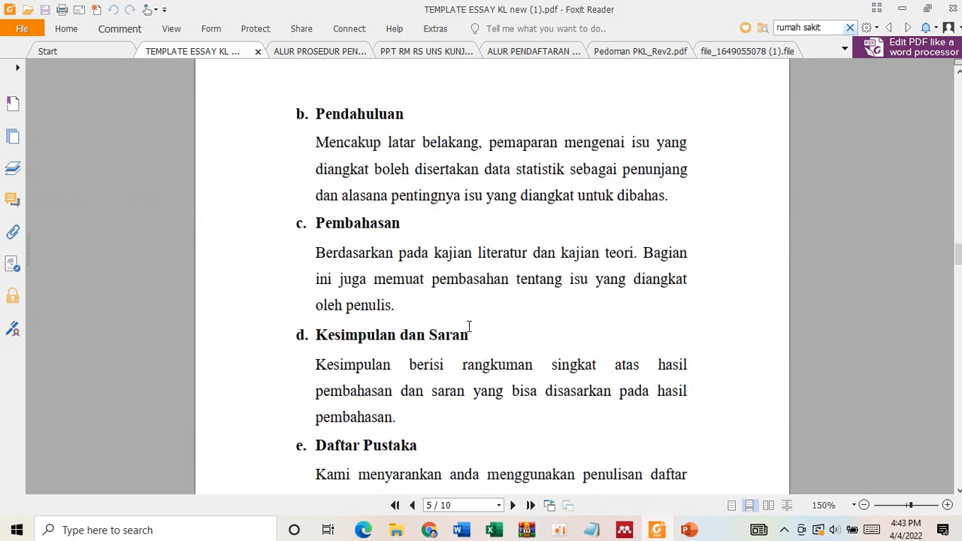
scroll(469, 326, "down", 12)
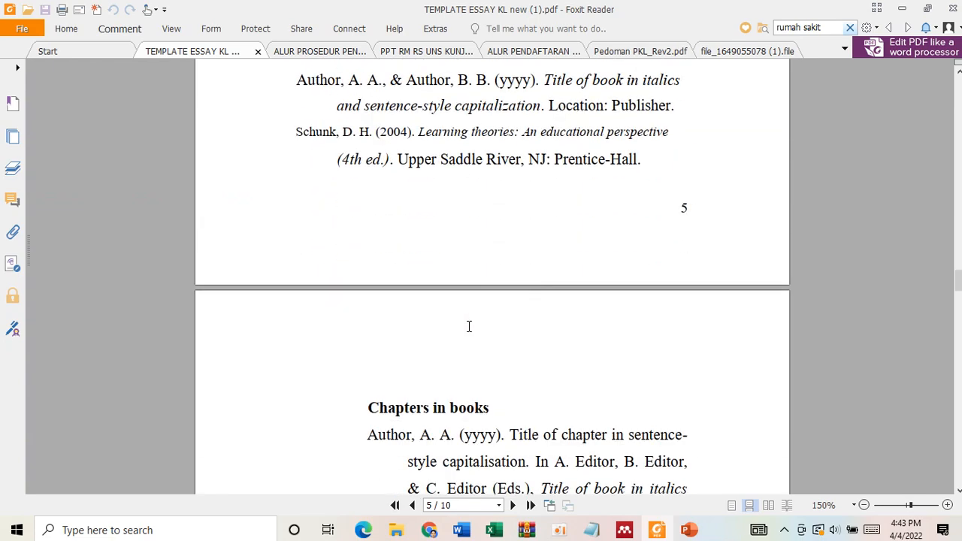
scroll(470, 326, "down", 15)
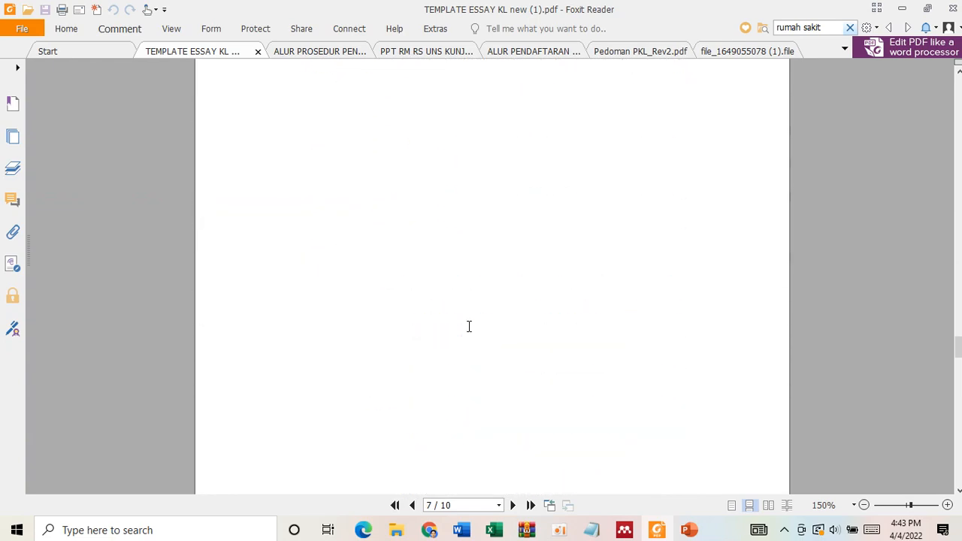
key("Home")
scroll(469, 327, "down", 18)
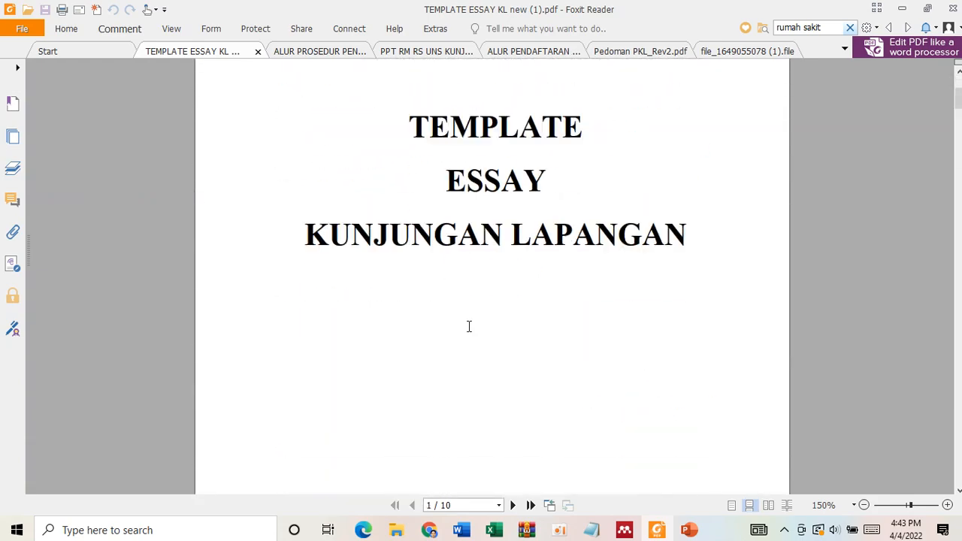
scroll(469, 326, "up", 3)
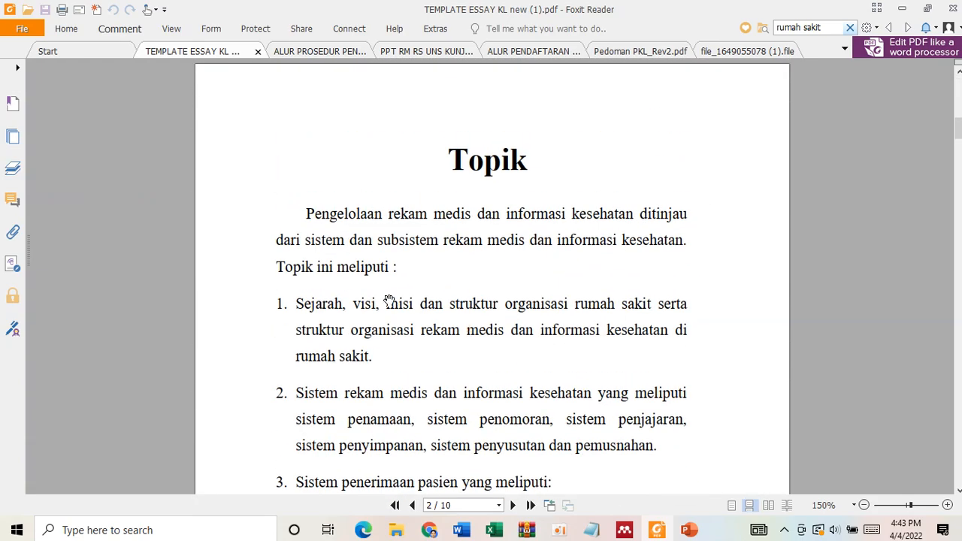
scroll(374, 392, "down", 2)
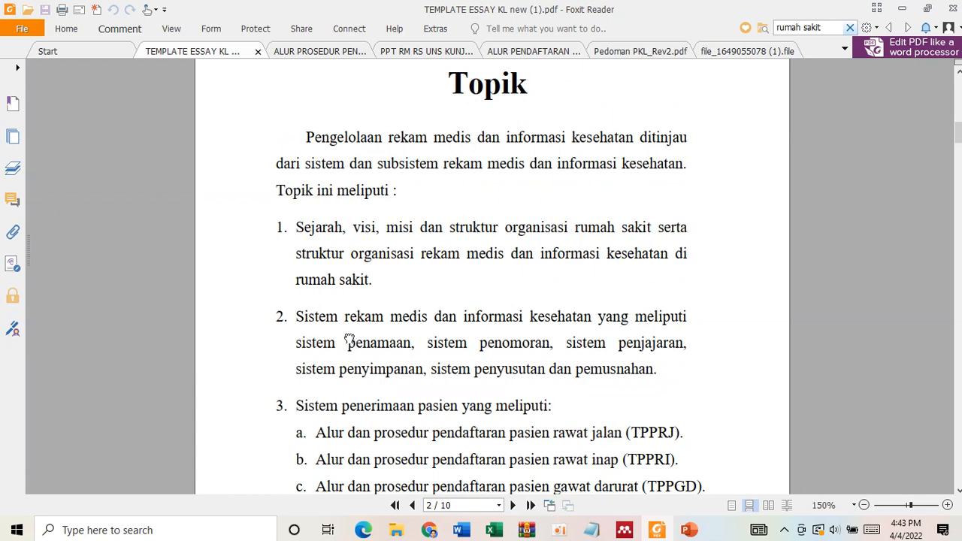
scroll(349, 340, "down", 3)
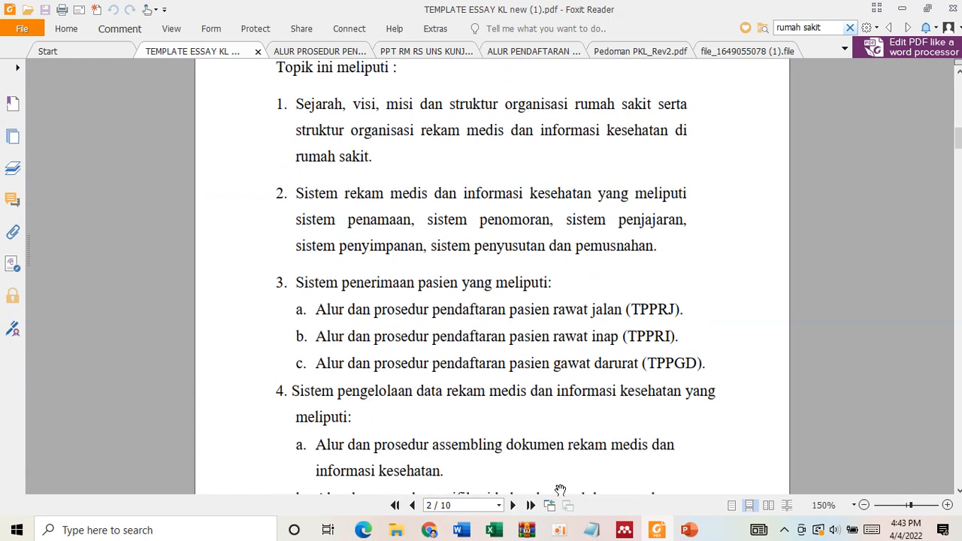
- Look at the notes on the introduction in Word's Document3, and return to the PENDAHULUAN heading in Document2
left_click(461, 530)
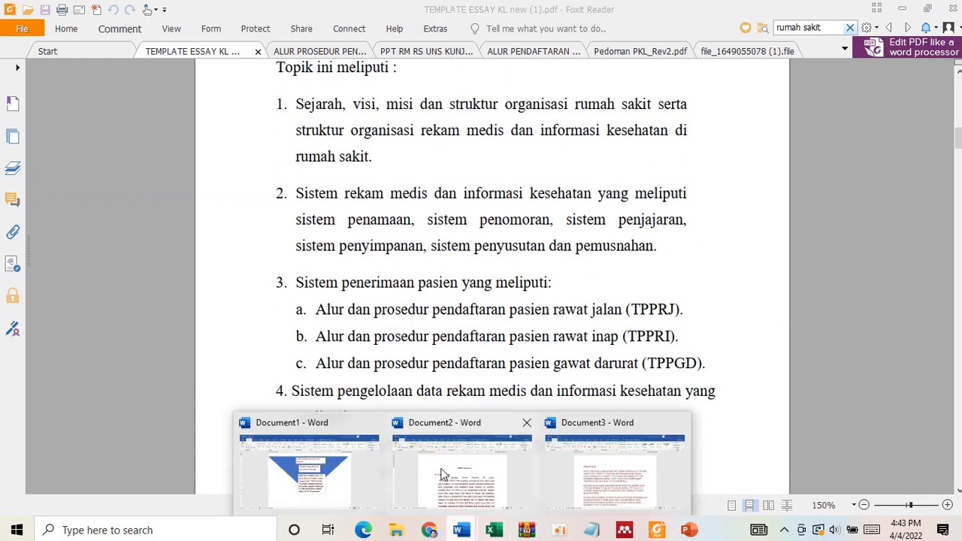
left_click(596, 455)
left_click(461, 530)
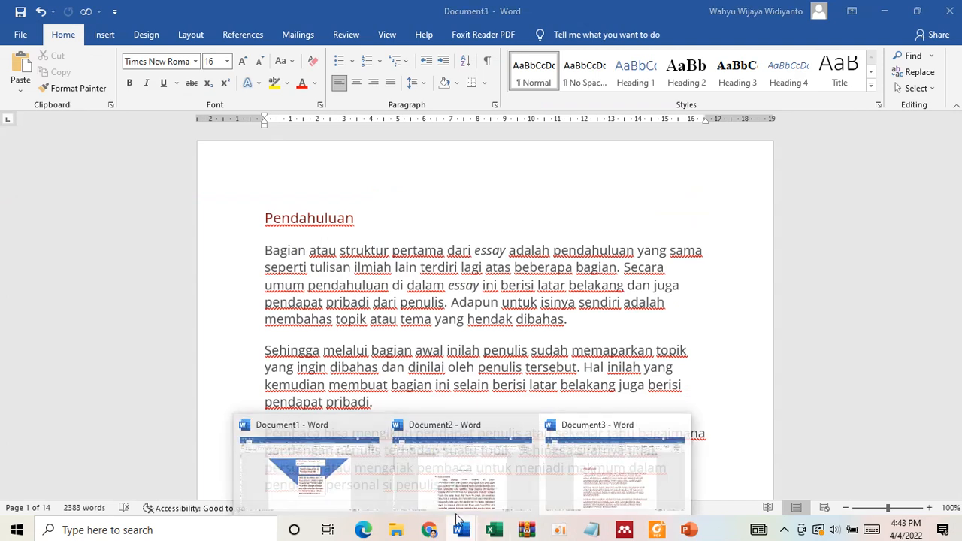
left_click(428, 492)
double_click(465, 235)
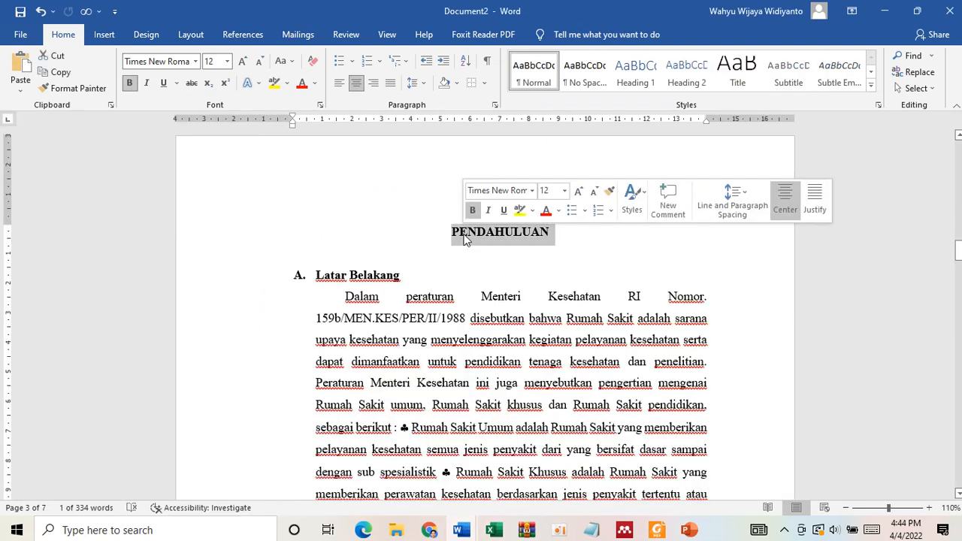
left_click(554, 234)
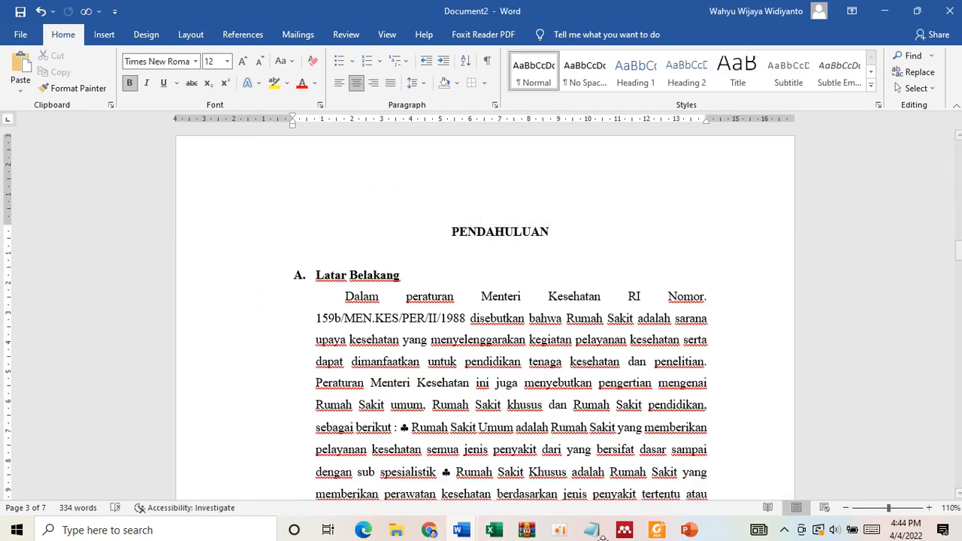
- Copy "Sistem penerimaan pasien" from topic 3 of the template PDF and paste it into a Notepad note
left_click(658, 530)
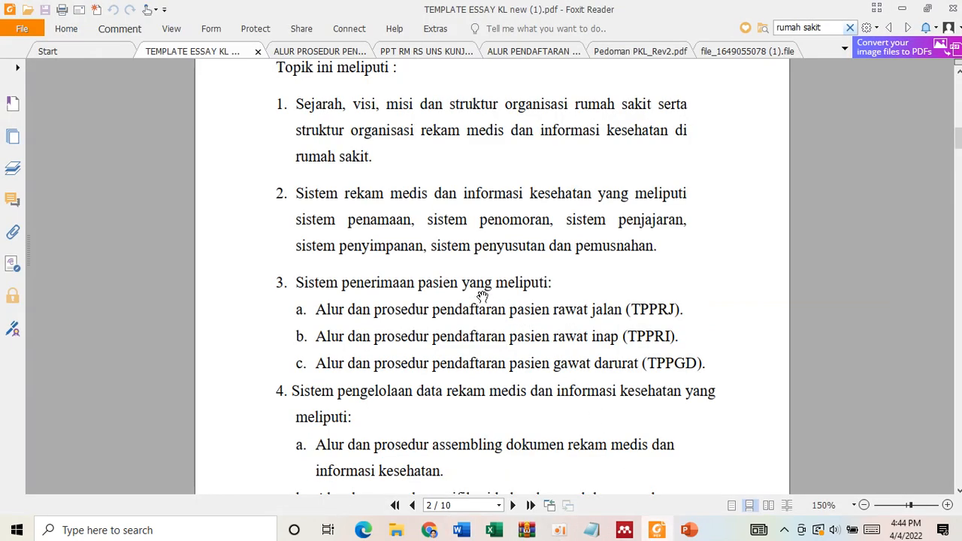
left_click_drag(298, 295, 460, 300)
key("ctrl+c")
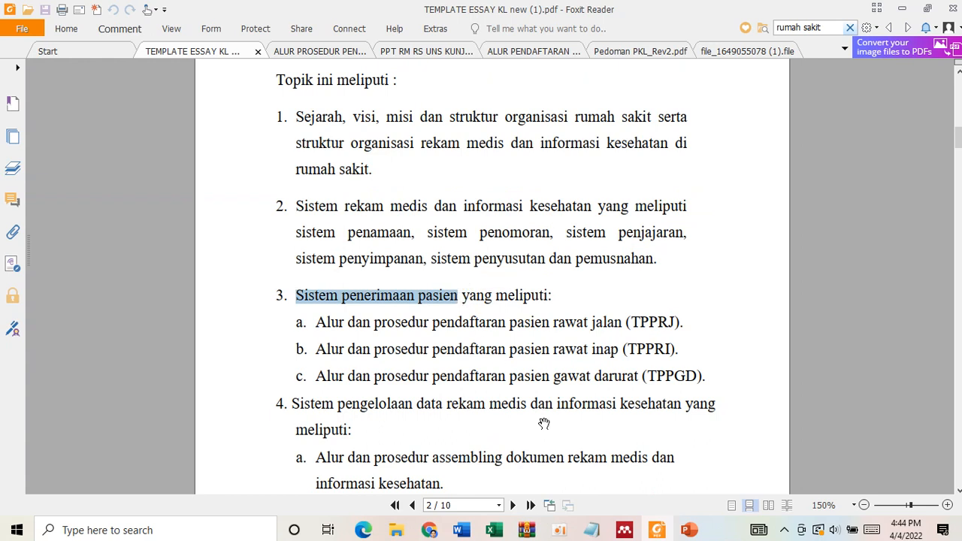
left_click(592, 530)
key("ctrl+v")
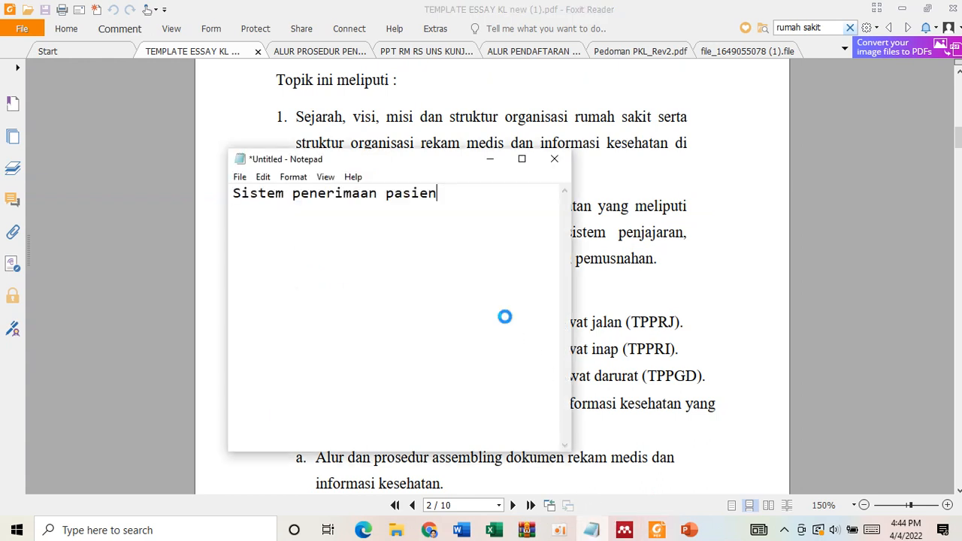
- Copy "Alur dan prosedur pendaftaran pasien rawat inap (TPPRI)" from topic 3b of the template PDF and paste it after the text in the Notepad note
left_click(650, 275)
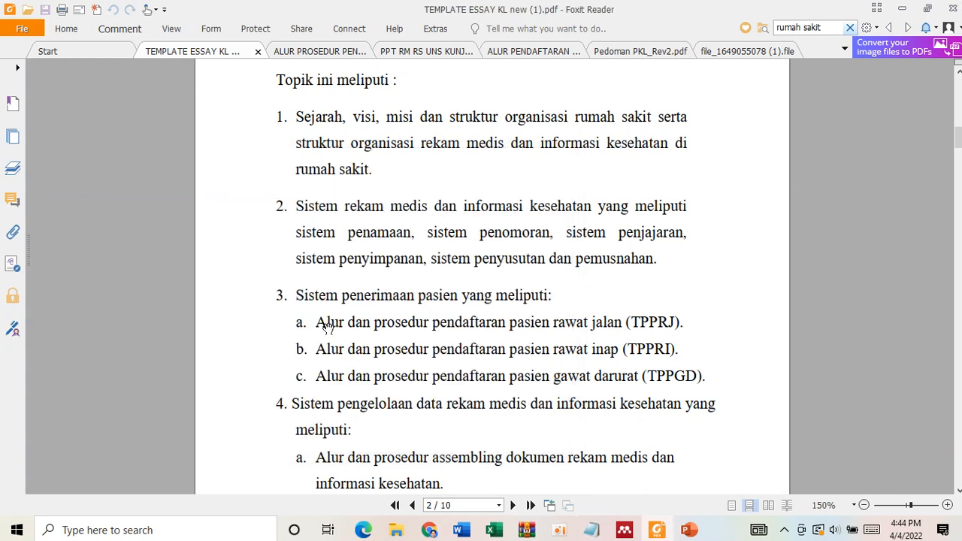
left_click_drag(319, 350, 665, 355)
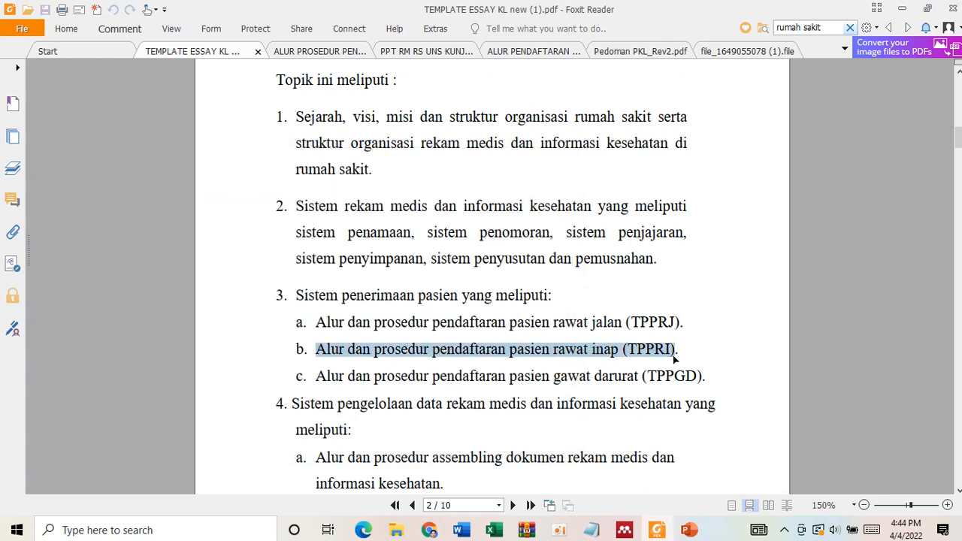
key("alt+Tab")
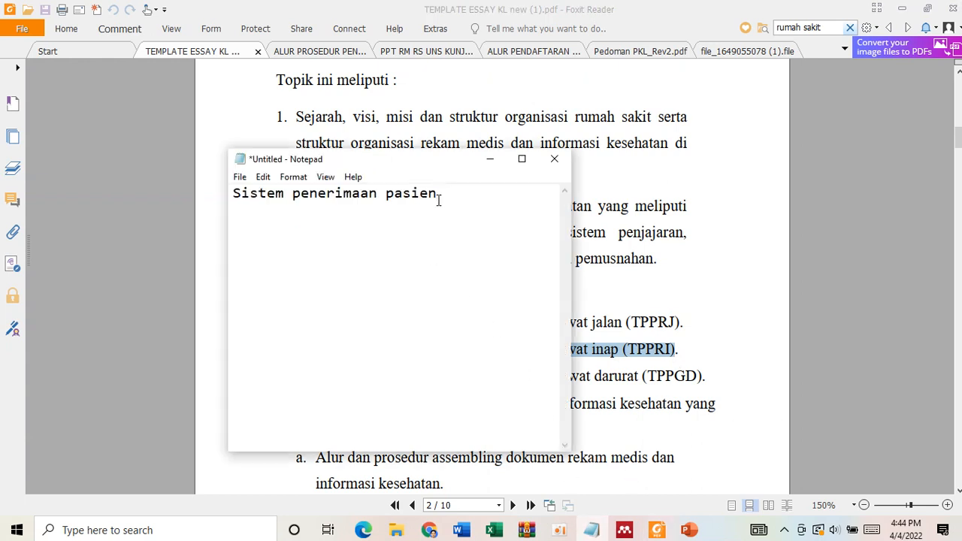
type("Alur dan prosedur pendaftaran pasien rawat inap (TPPRI)")
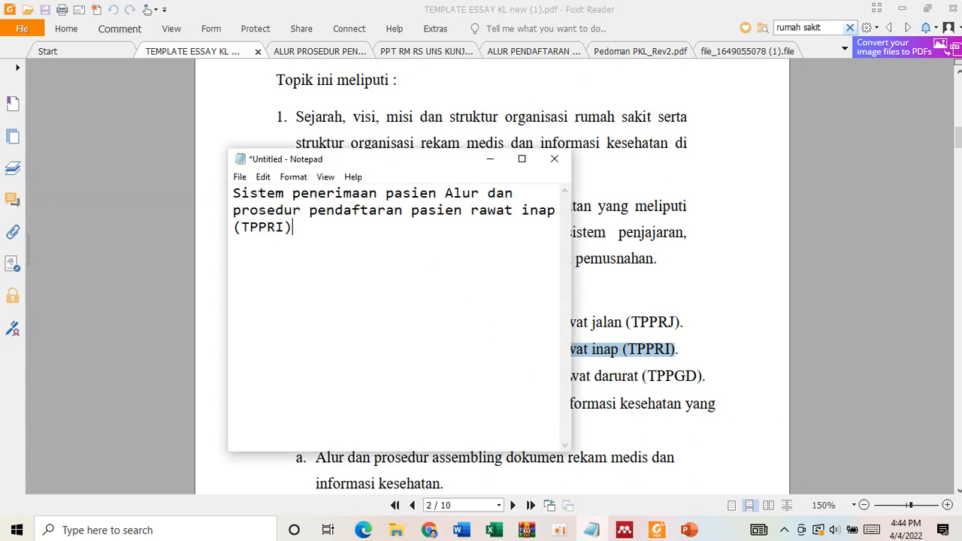
- Complete the title in the note by inserting "pada" before "Alur" and adding "di RS Universitas Sebelas Maret" at the end
left_click(446, 194)
type("pada")
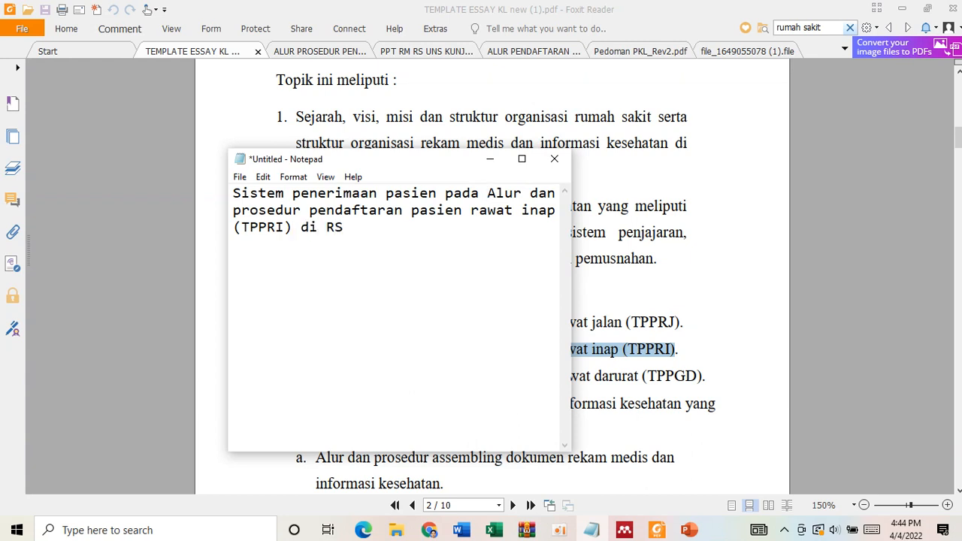
type("sit")
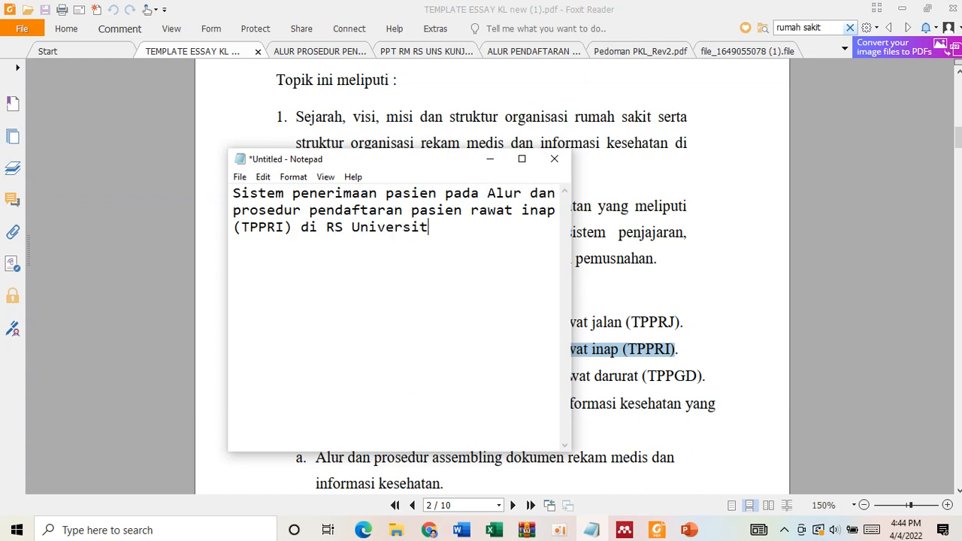
type("as Sebelas ")
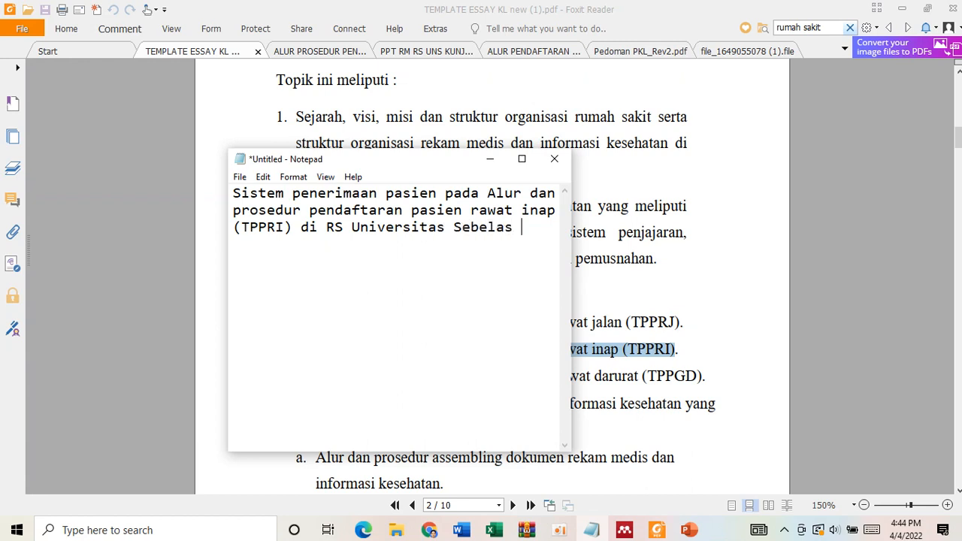
type("Maret")
- Cut the whole title from the note and paste it over the PENDAHULUAN heading in Word's Document2
left_click_drag(283, 243, 223, 188)
key("ctrl+c")
key("BackSpace")
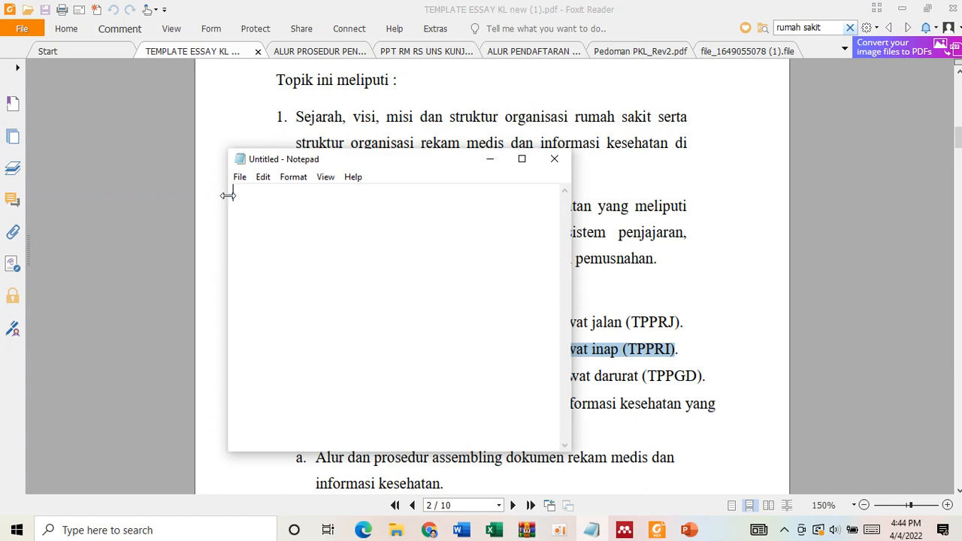
left_click(429, 530)
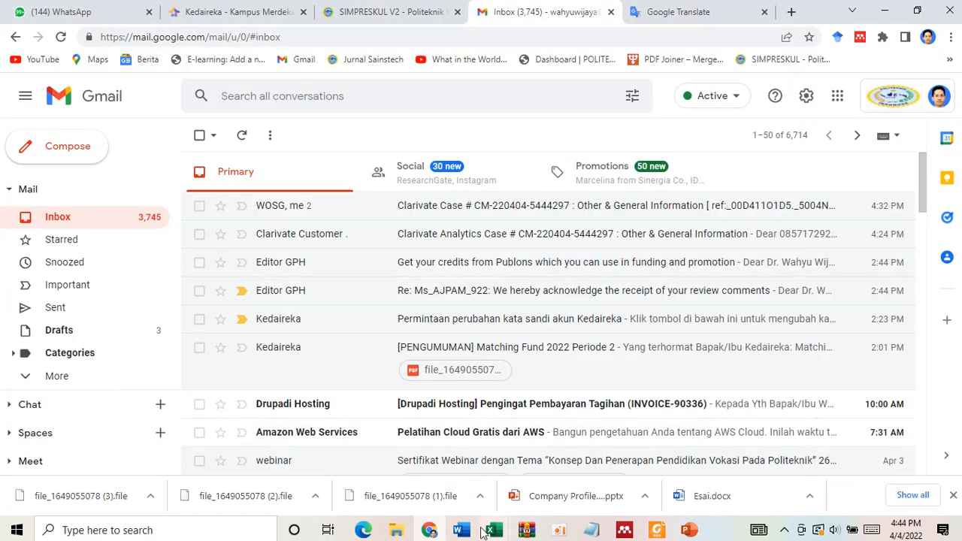
mouse_move(473, 534)
left_click(586, 481)
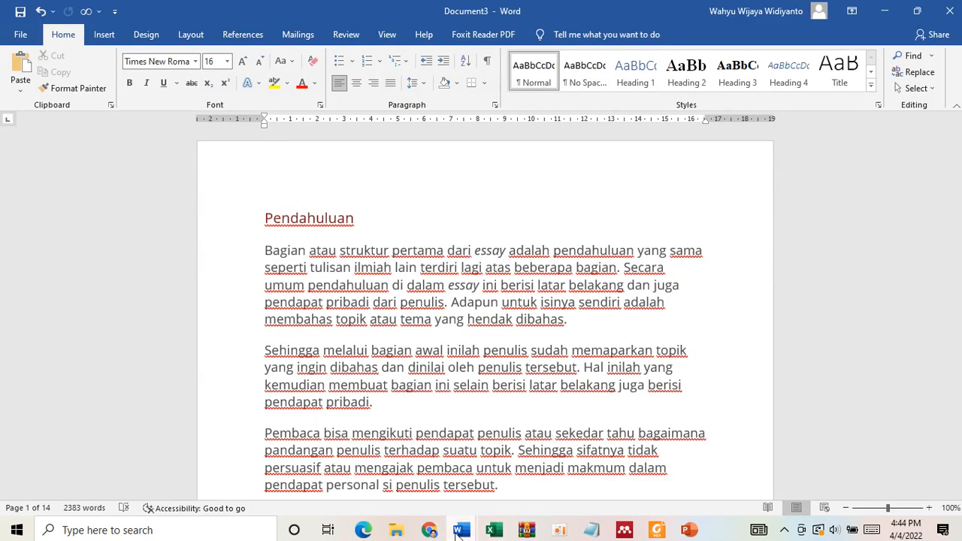
left_click(428, 489)
double_click(517, 235)
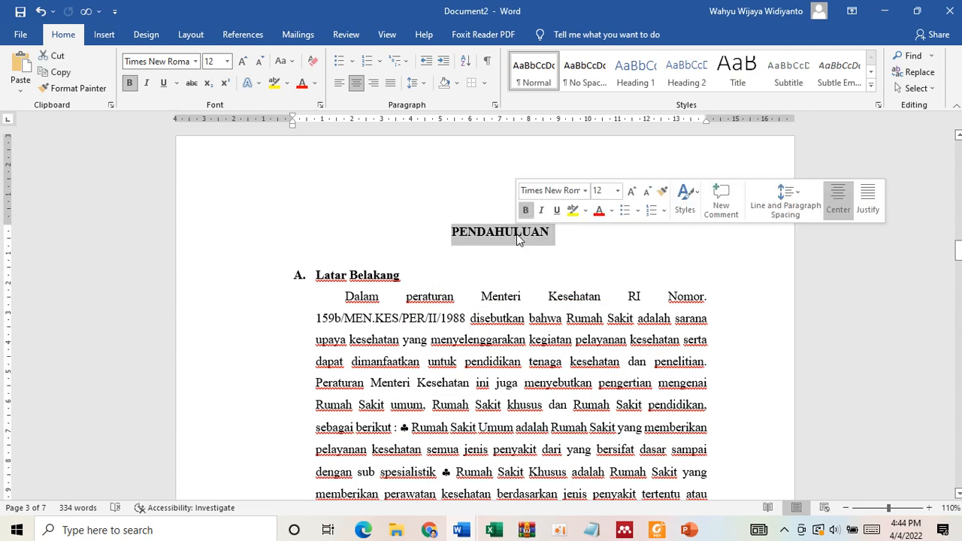
key("ctrl+v")
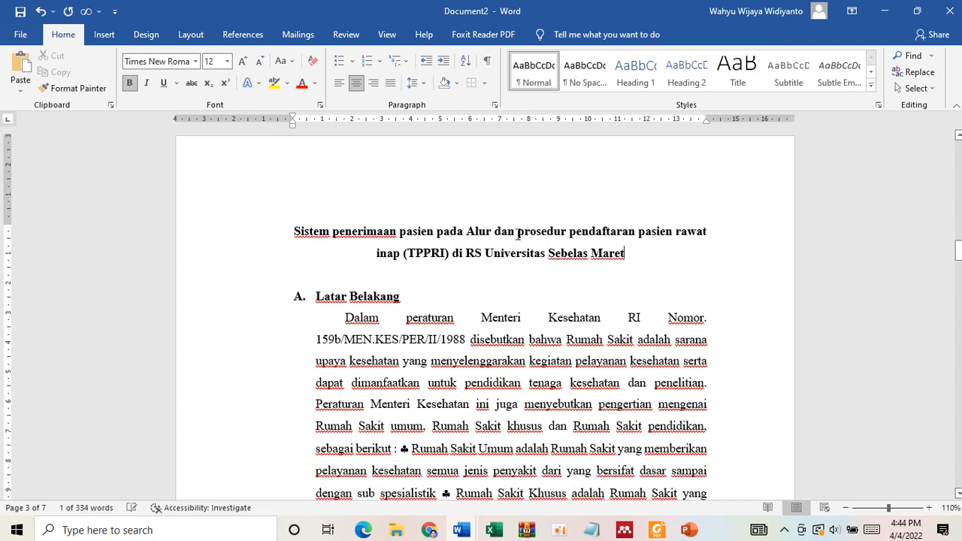
- Enlarge the pasted title to 14 pt and convert it to uppercase
left_click_drag(629, 256, 294, 229)
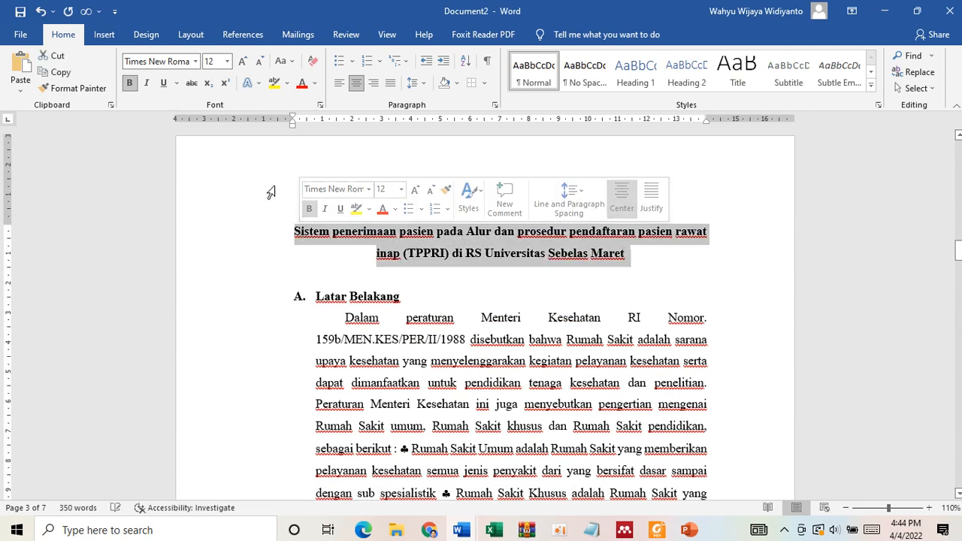
left_click(242, 61)
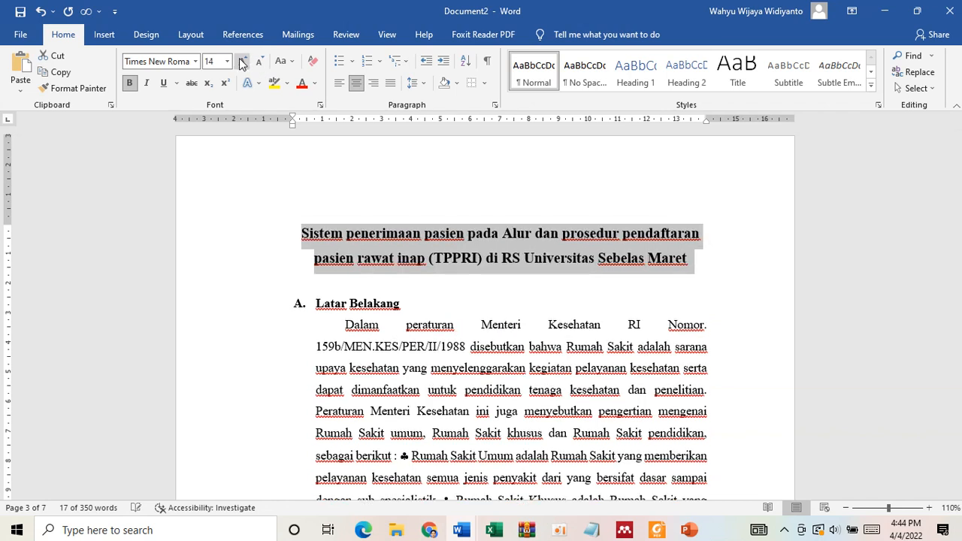
left_click(282, 61)
left_click(308, 131)
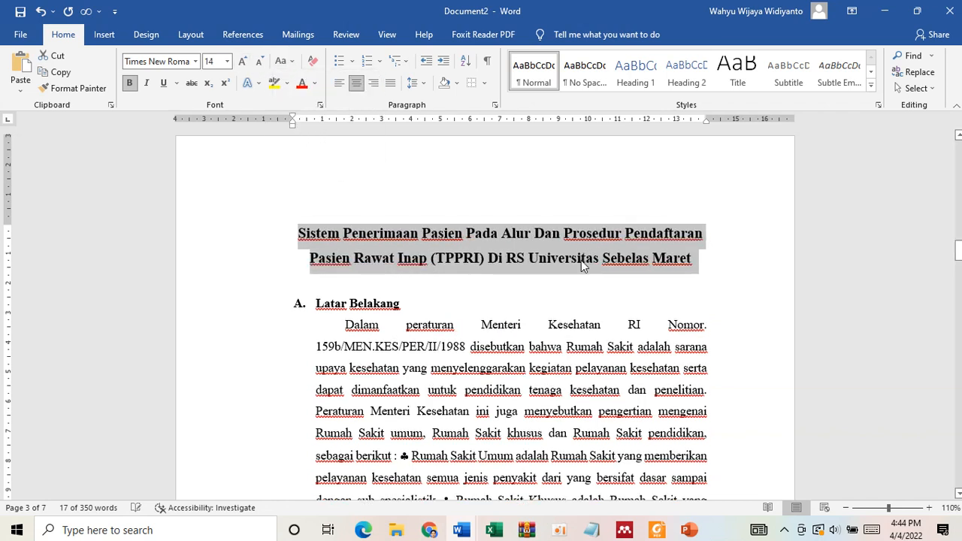
left_click(698, 261)
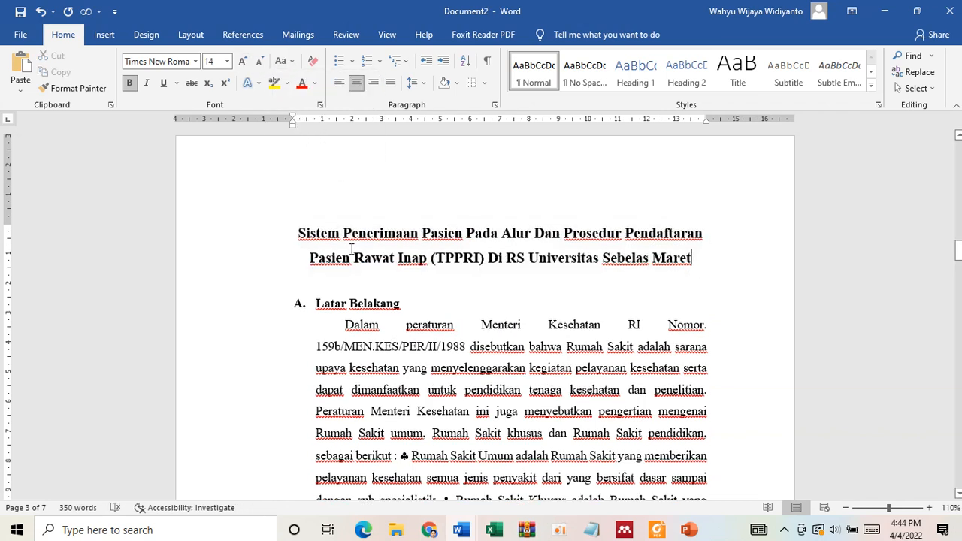
triple_click(473, 239)
left_click(283, 61)
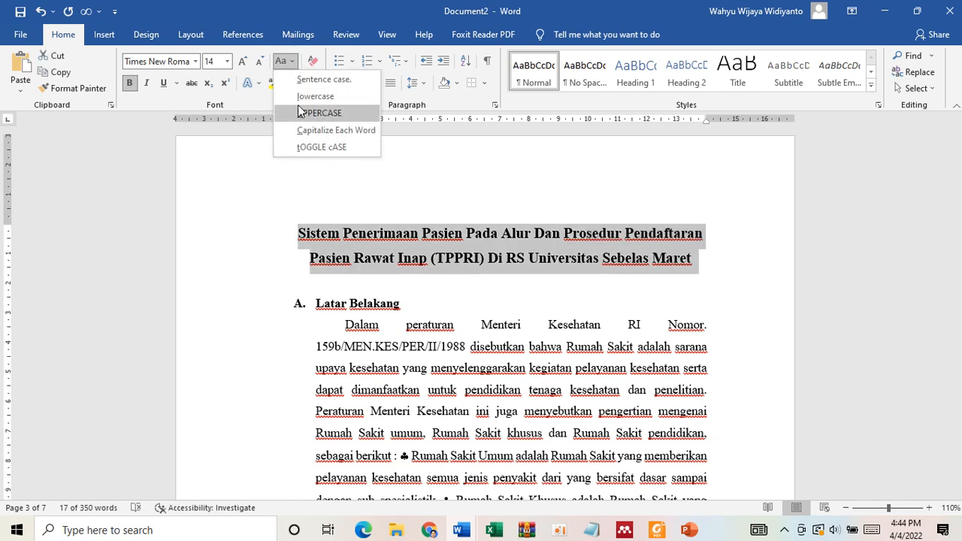
left_click(315, 113)
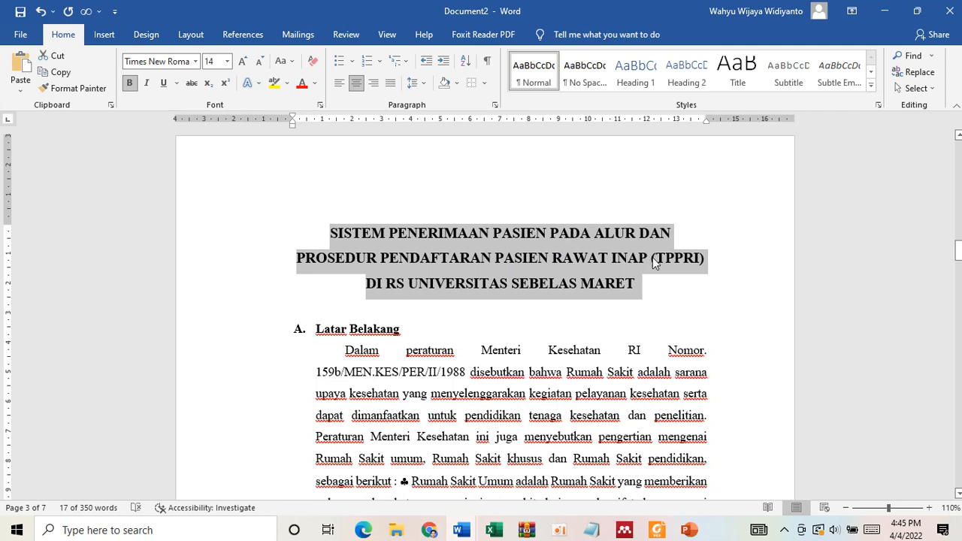
- Replace the word "PADA" in the title with "DI"
double_click(583, 234)
type("di")
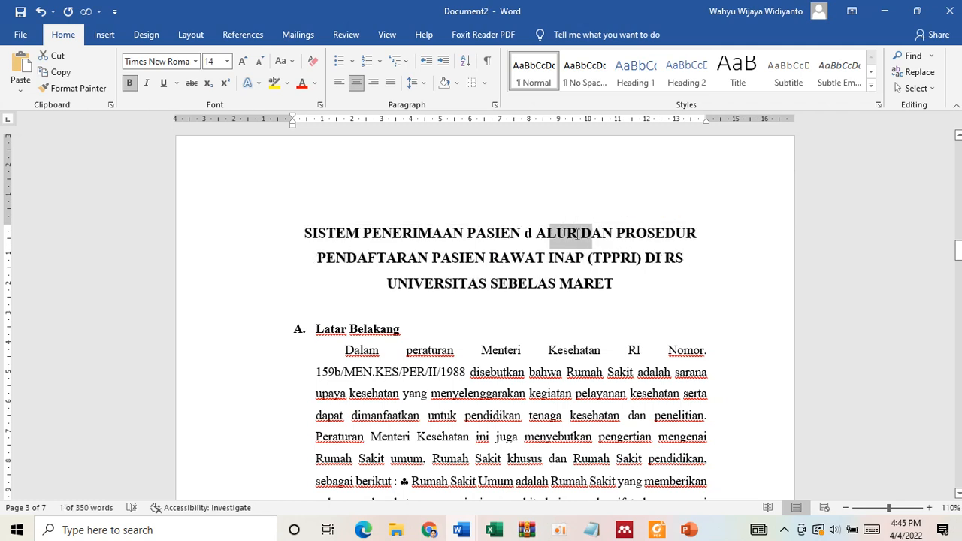
key("BackSpace")
key("BackSpace")
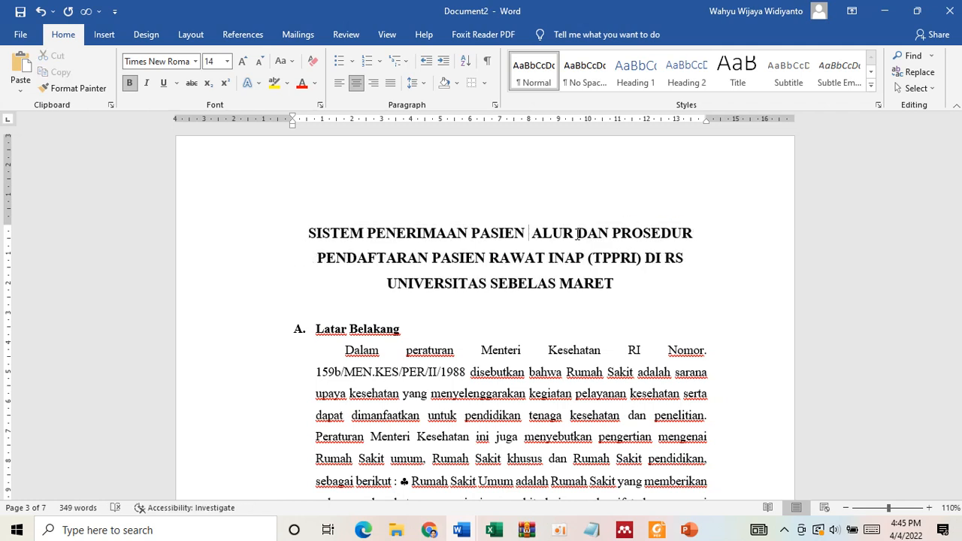
type("DI")
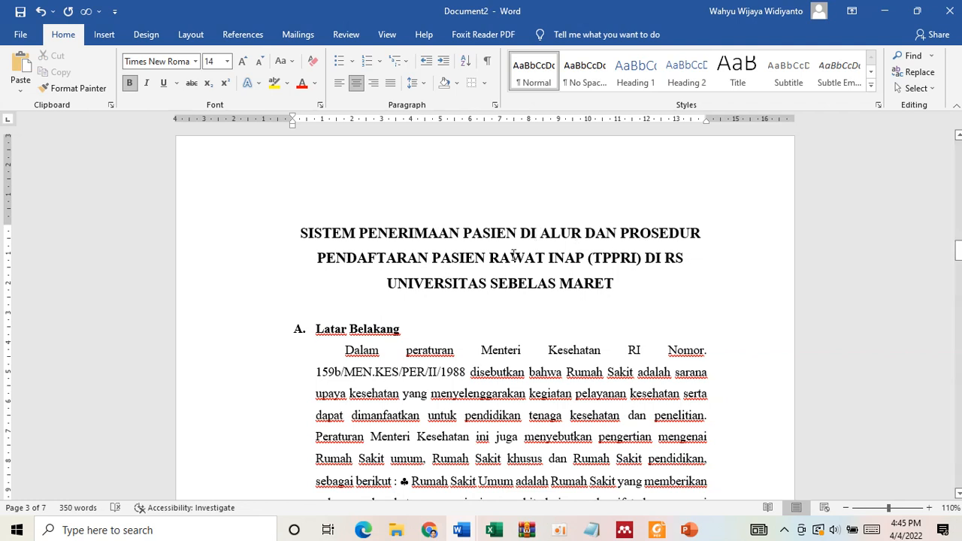
- Move "DI RS UNIVERSITAS SEBELAS MARET" onto its own title line in parentheses, and check the word count of the two lines above
triple_click(612, 283)
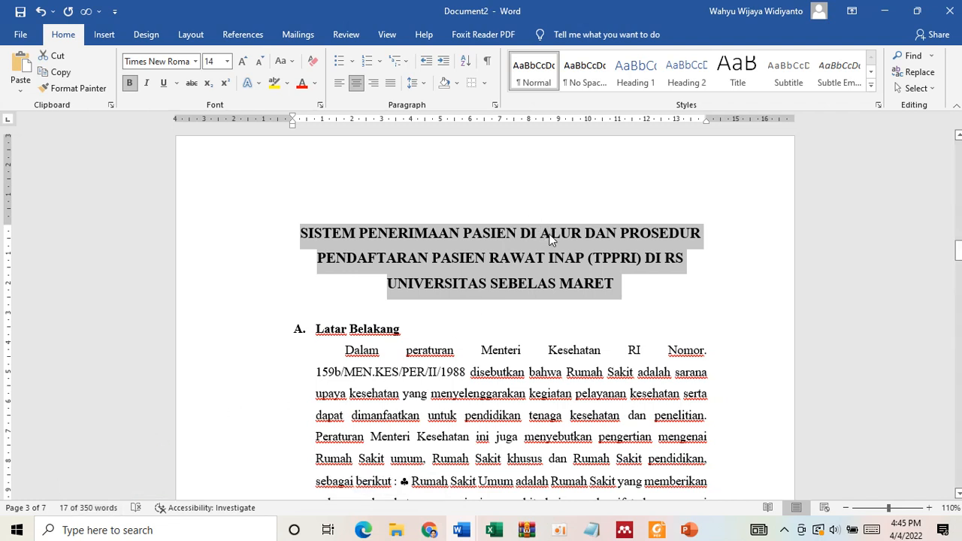
left_click(650, 266)
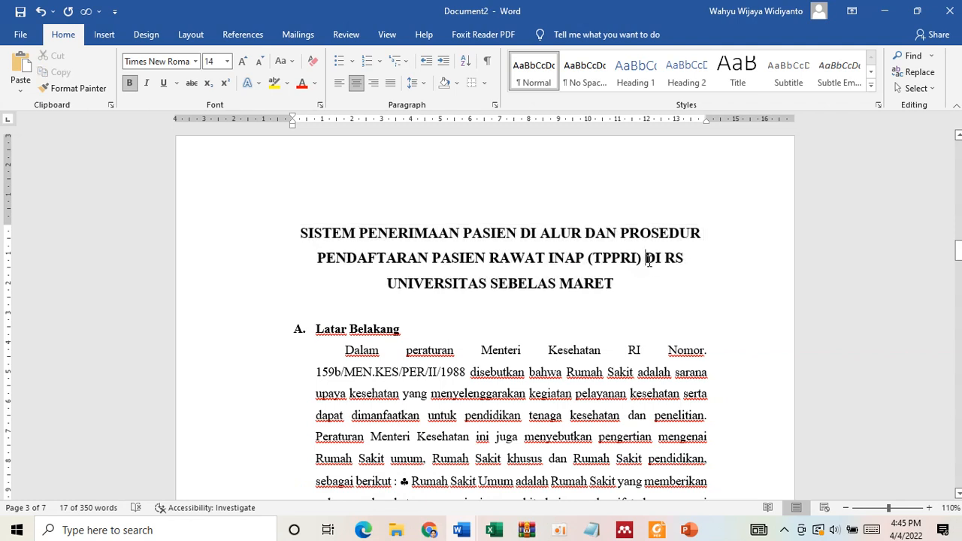
key("Return")
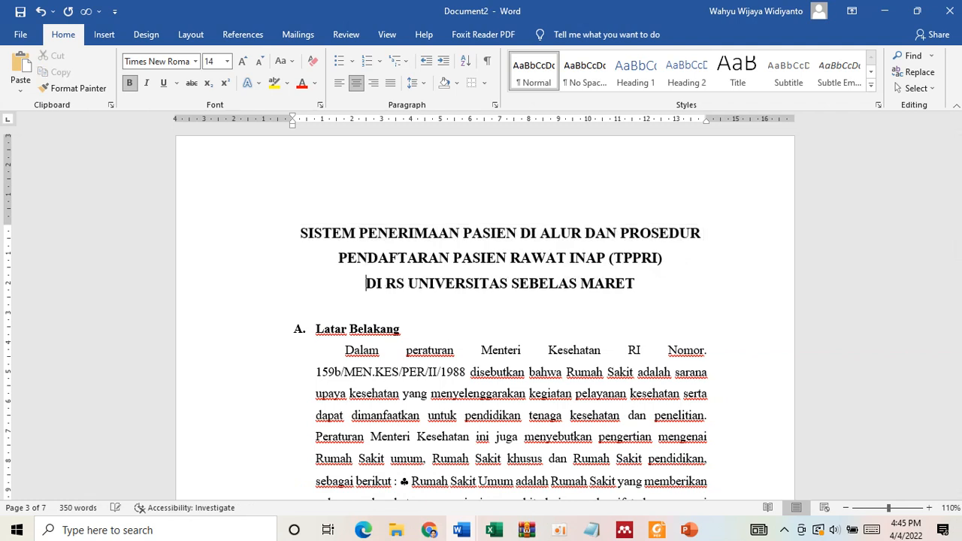
type("(")
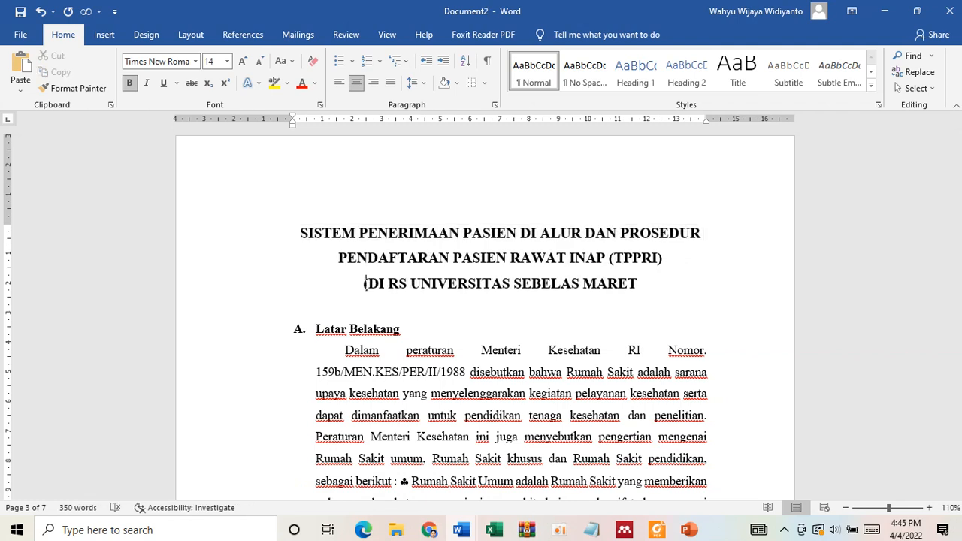
left_click(641, 283)
type(")")
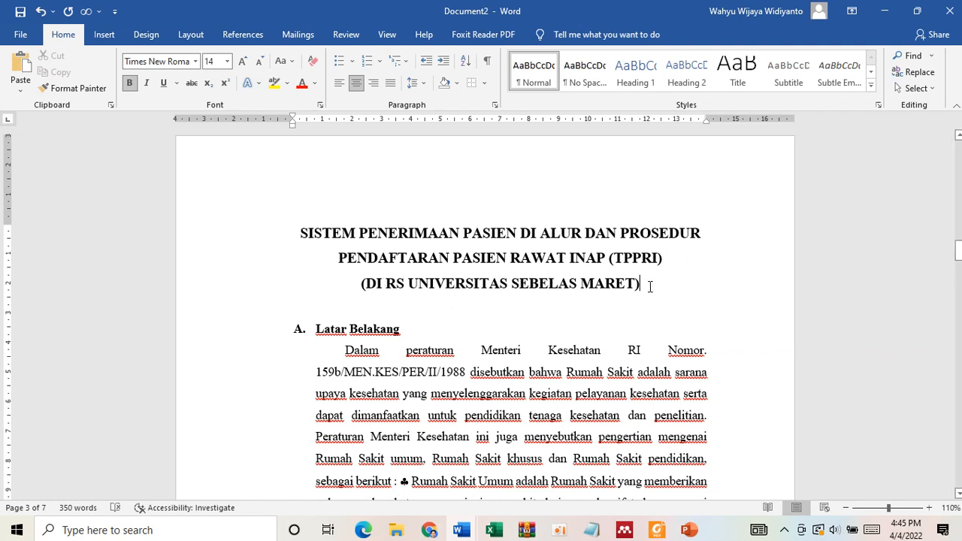
left_click_drag(650, 286, 667, 261)
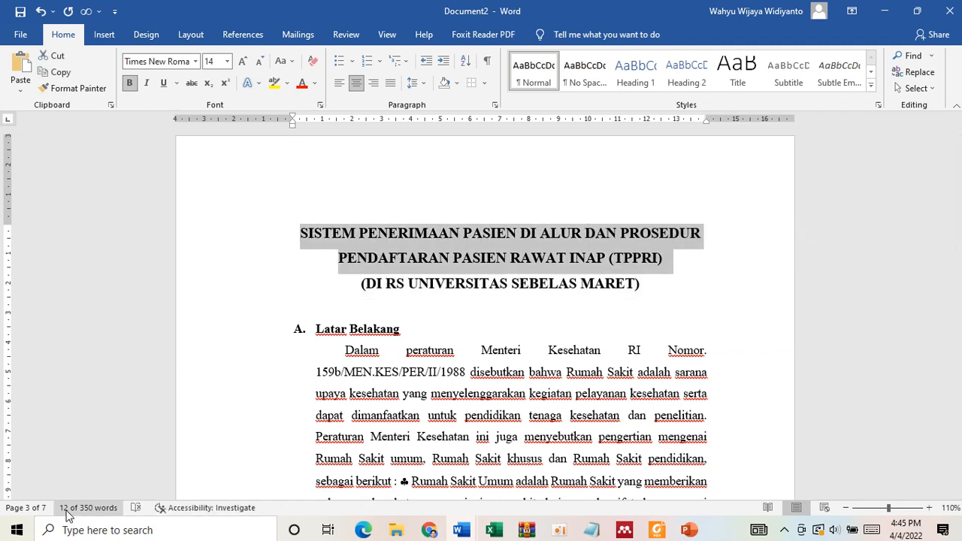
- Add two blank lines below the title and set the second one to non-bold 12 pt
left_click(547, 281)
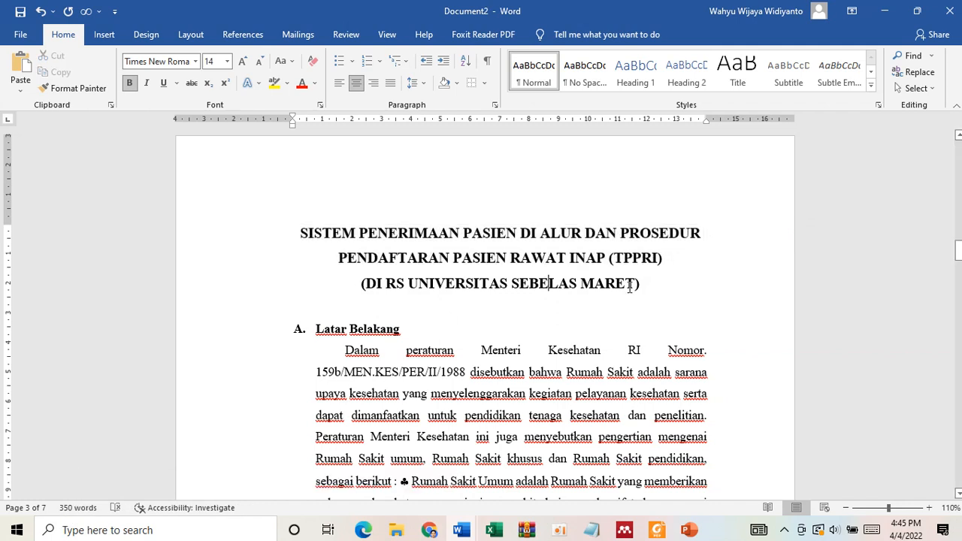
key("Return")
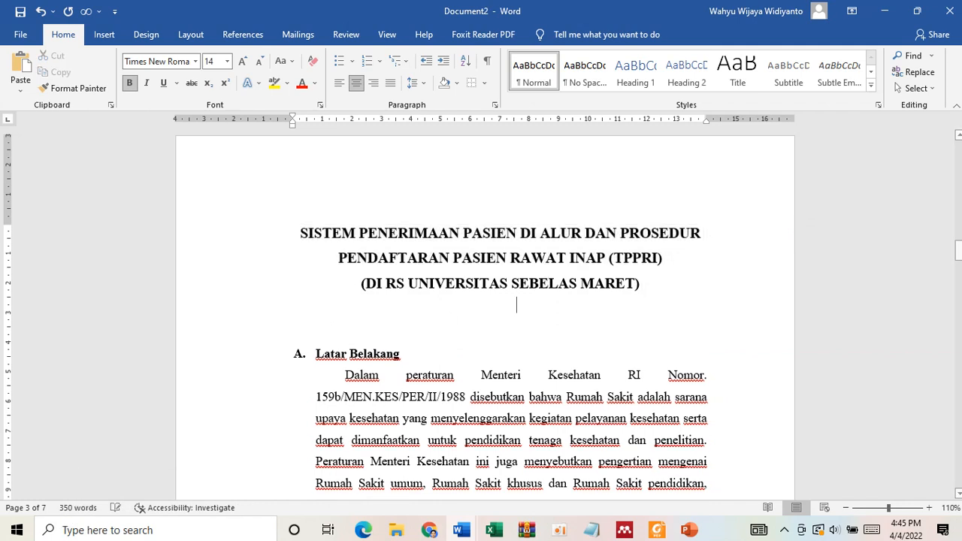
key("Return")
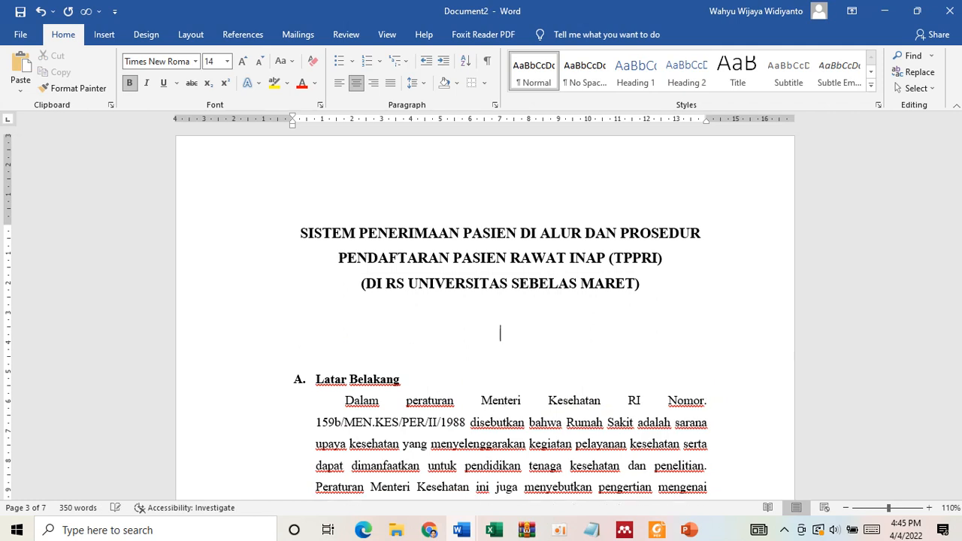
key("ctrl+b")
left_click(259, 61)
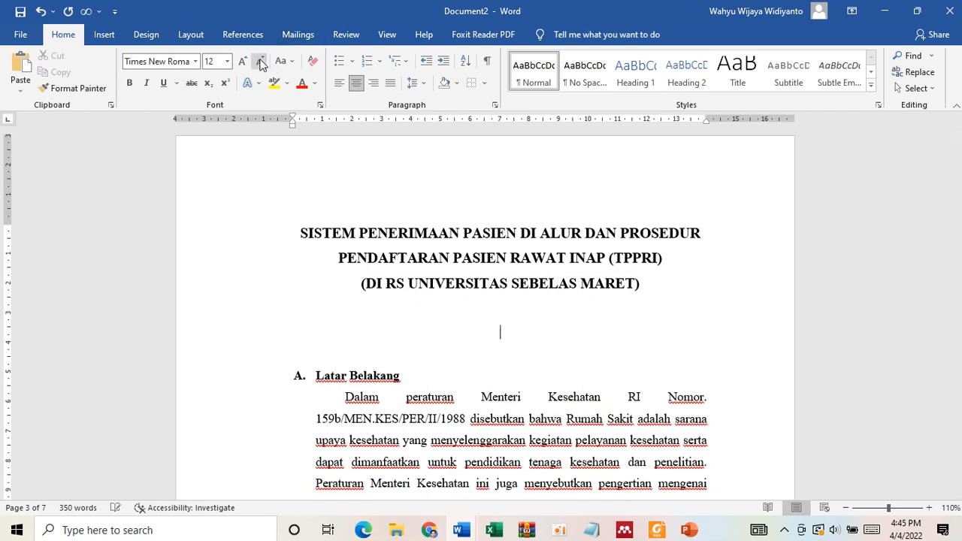
- Set the blank line directly below the essay title to 12 pt and enter the author's full name there without bold
left_click(482, 291)
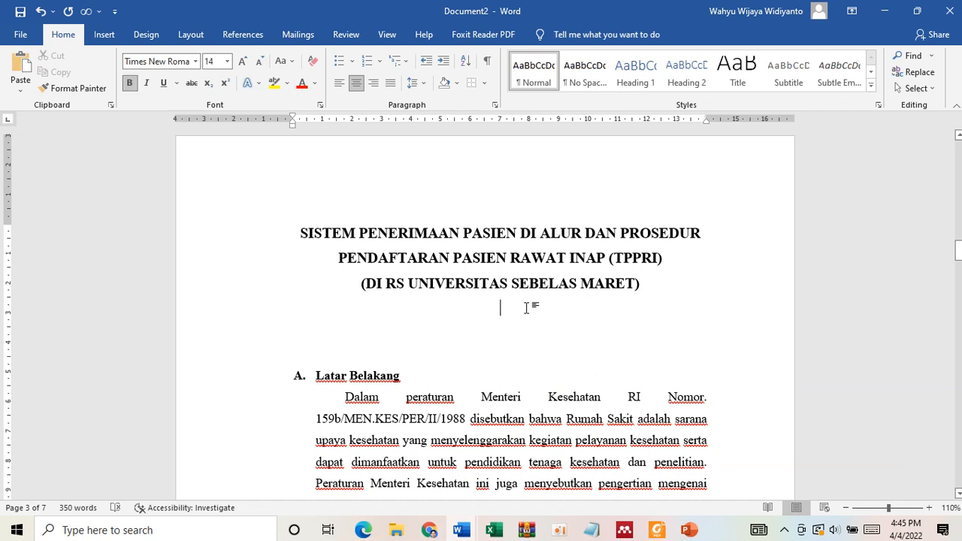
left_click(259, 61)
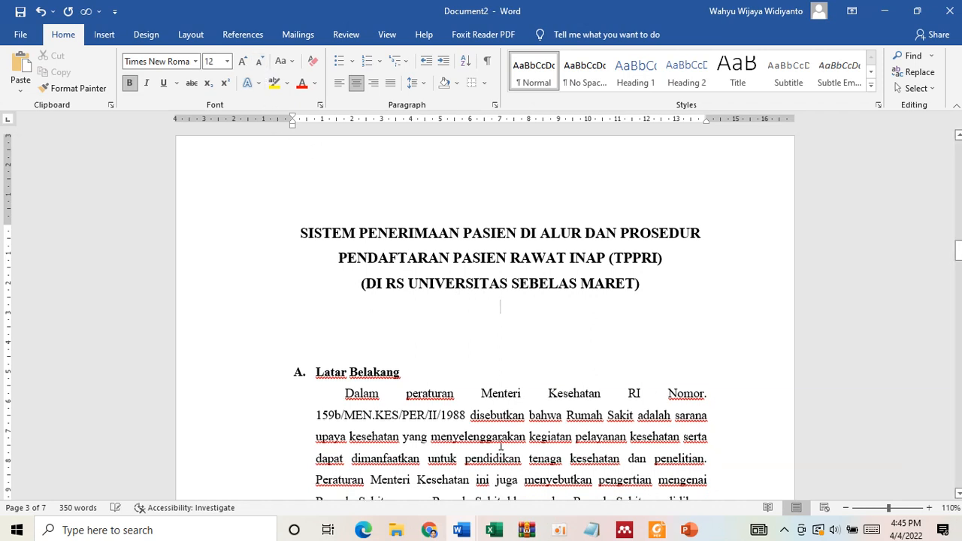
type("Wahy")
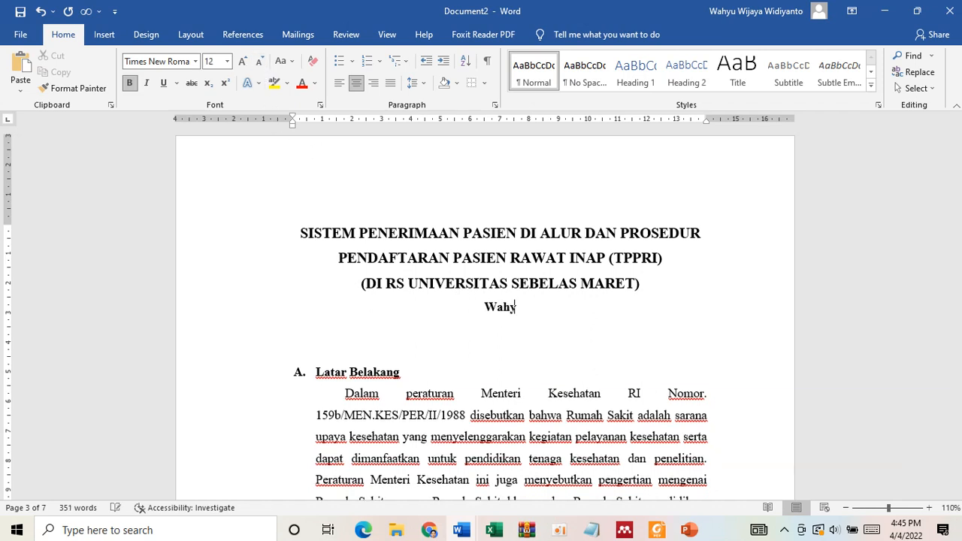
type("u Wijaya W")
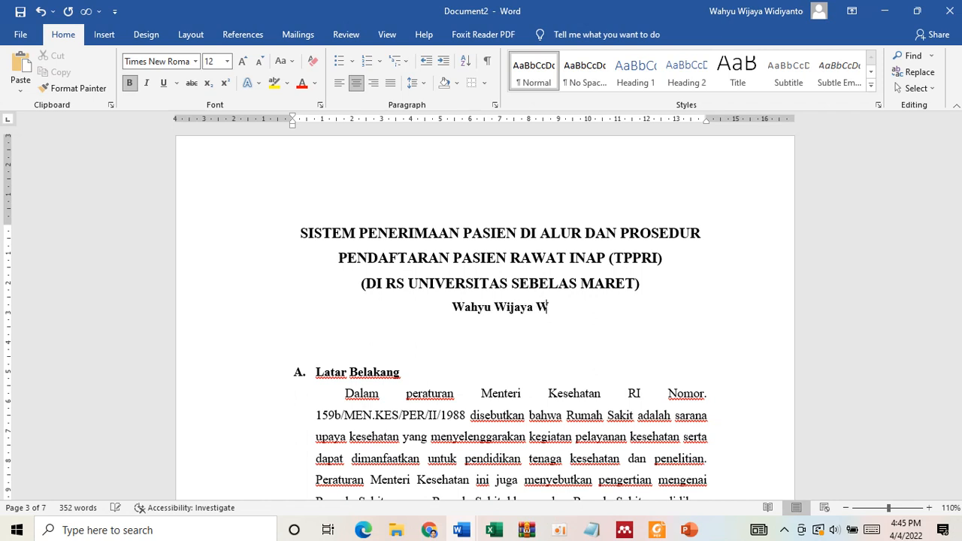
type("idiyanto")
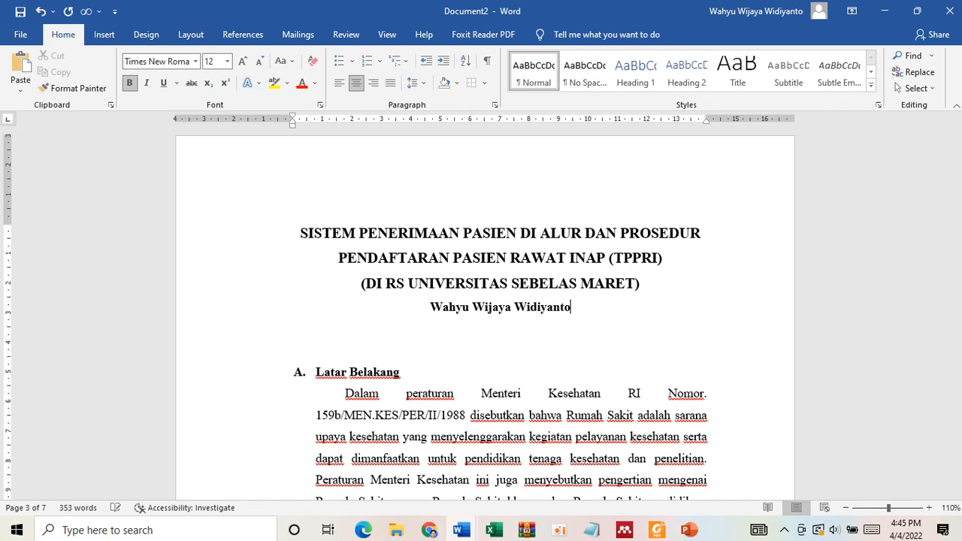
left_click_drag(574, 310, 442, 314)
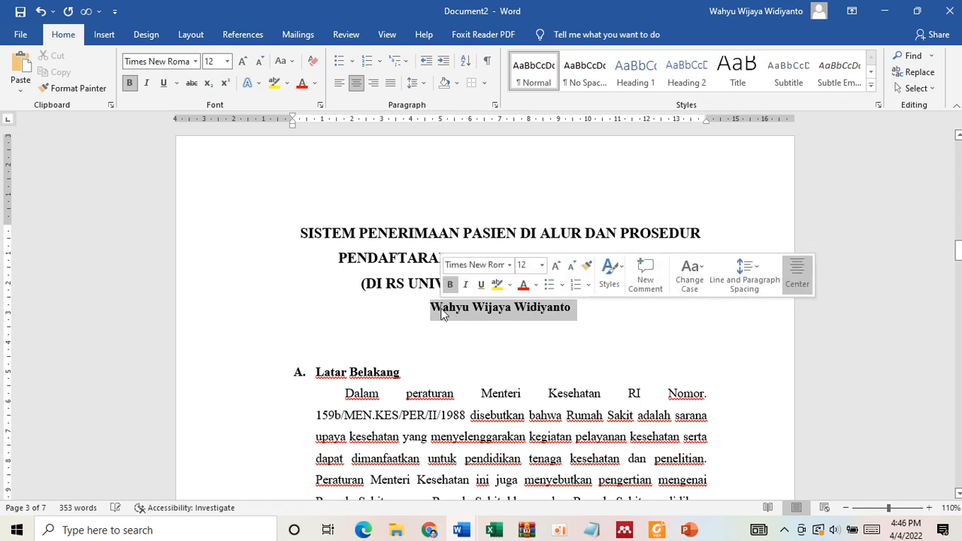
key("ctrl+b")
left_click(551, 352)
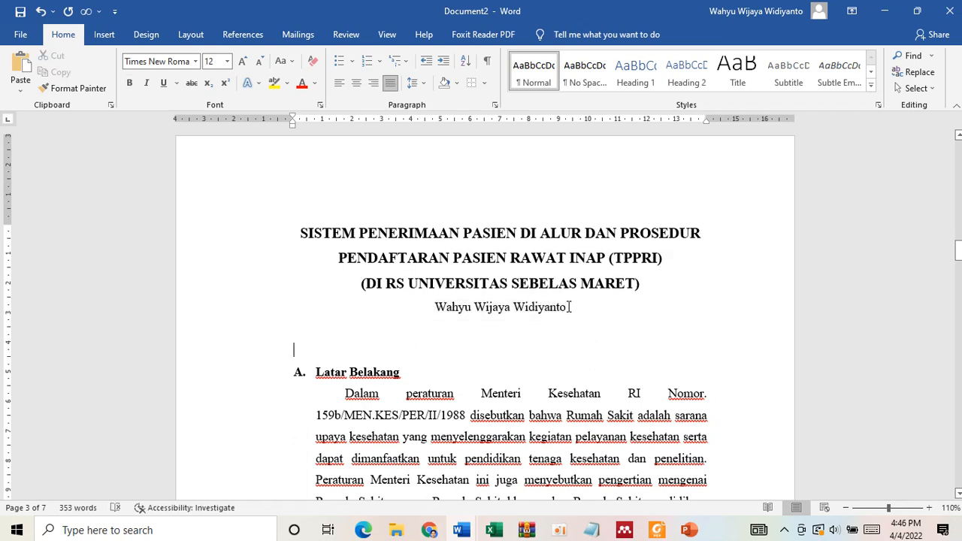
- Switch to the essay template PDF in Foxit Reader and review its writing rules, including the placement of the author's name
left_click(657, 530)
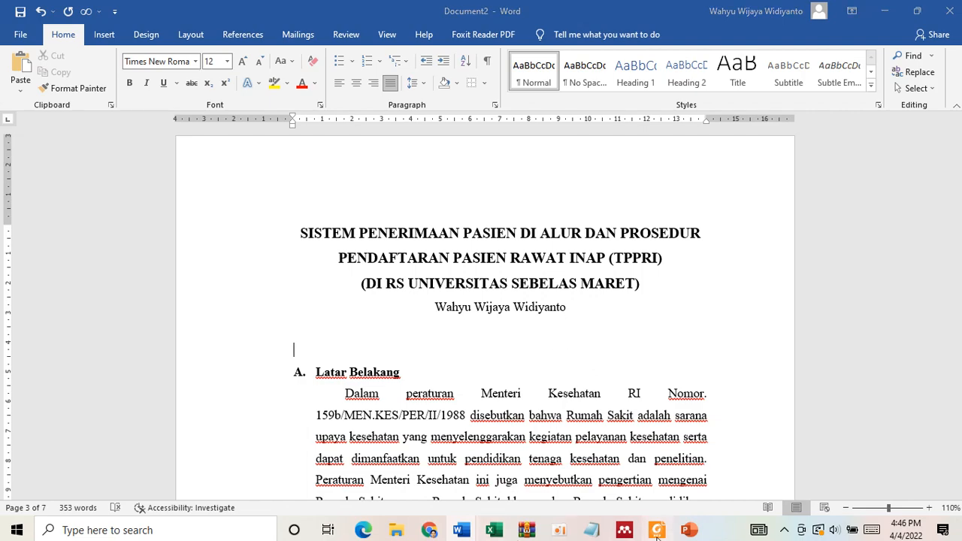
scroll(478, 349, "up", 10)
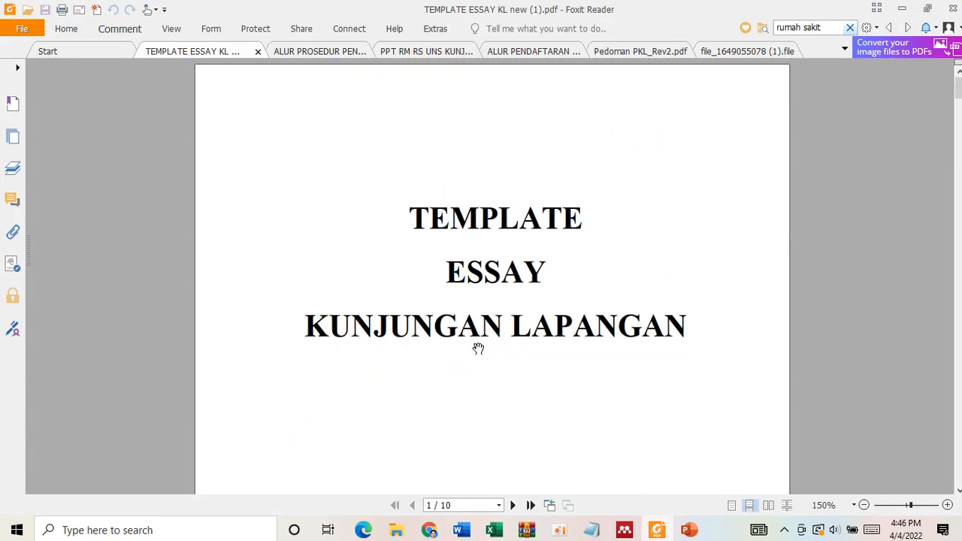
scroll(478, 349, "down", 17)
scroll(479, 349, "down", 8)
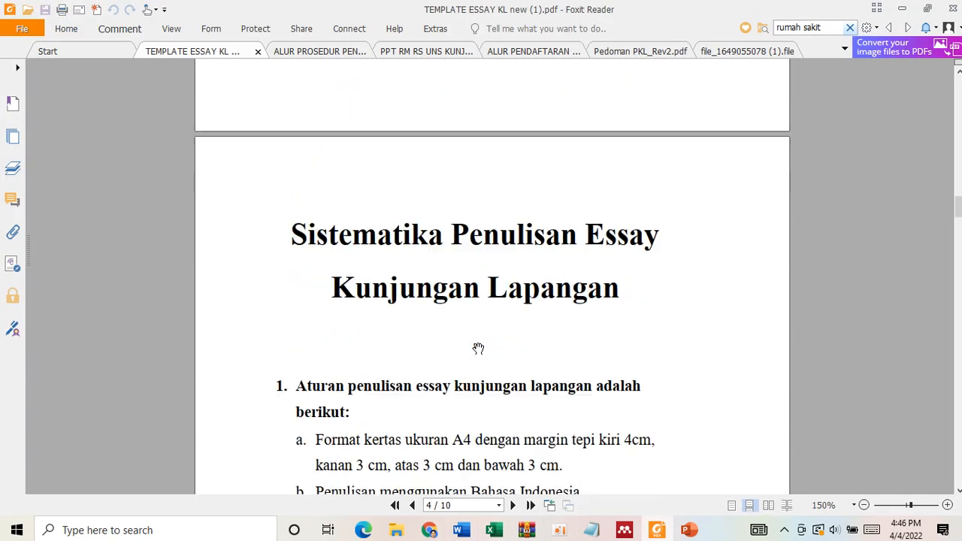
scroll(478, 349, "down", 7)
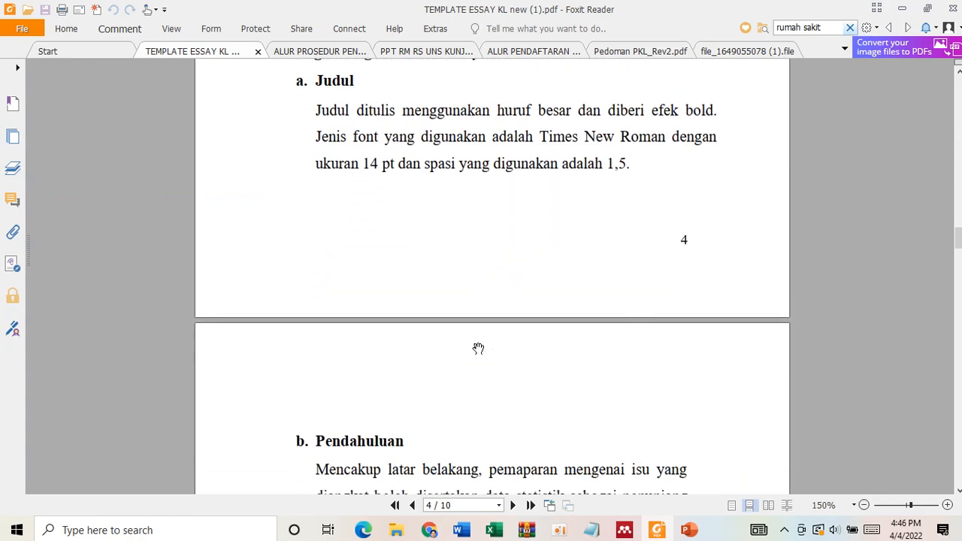
scroll(478, 349, "up", 6)
scroll(478, 348, "up", 3)
scroll(457, 331, "down", 1)
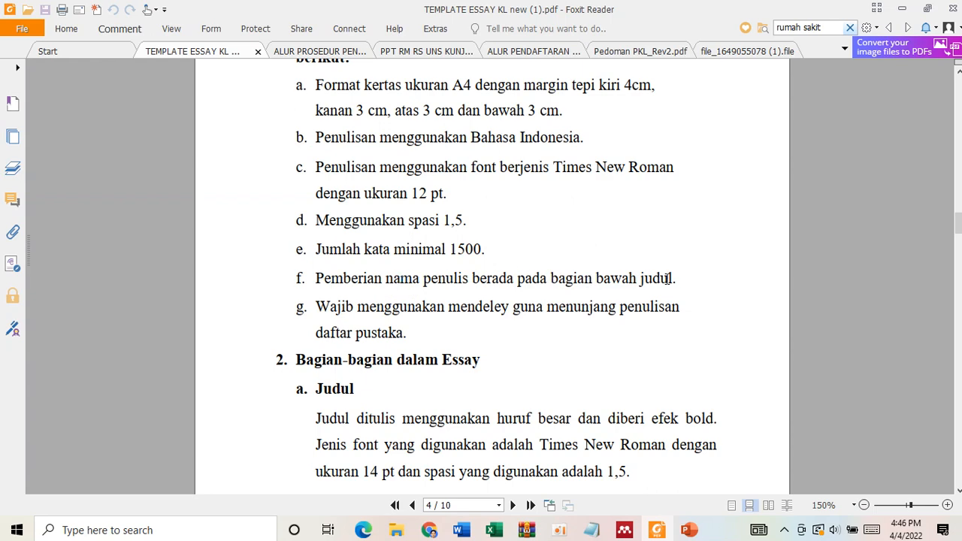
- Return to Document2 in Word and insert a blank line between the title's last line and the author's name
left_click(433, 531)
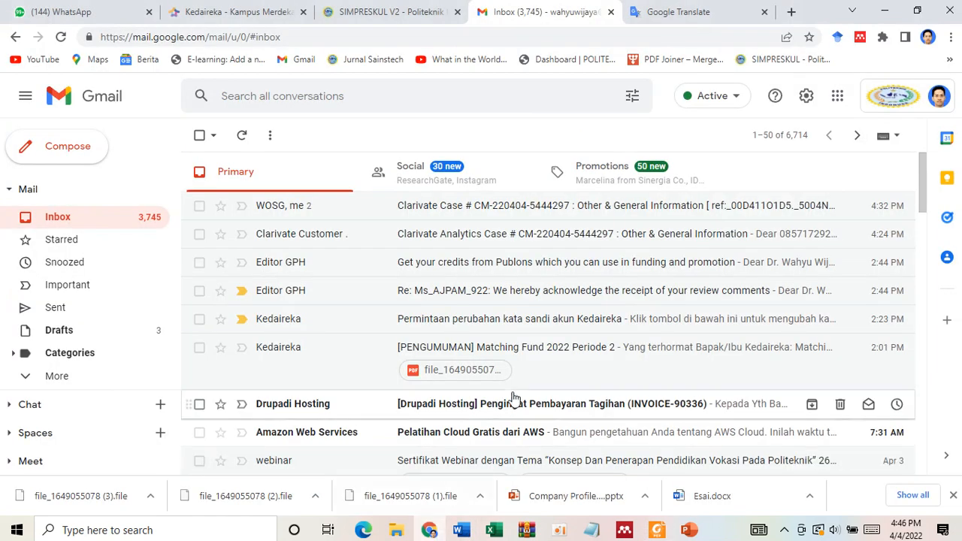
mouse_move(461, 531)
left_click(490, 472)
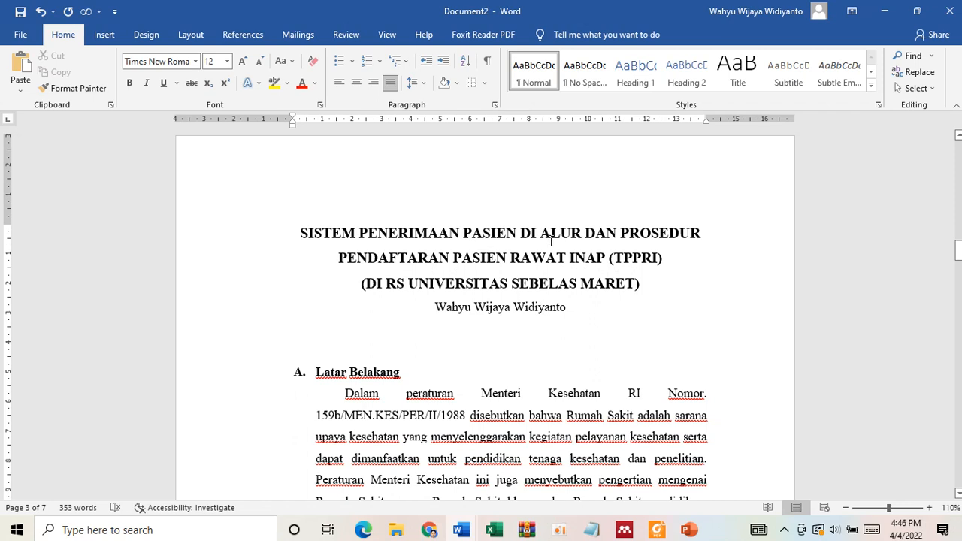
double_click(527, 233)
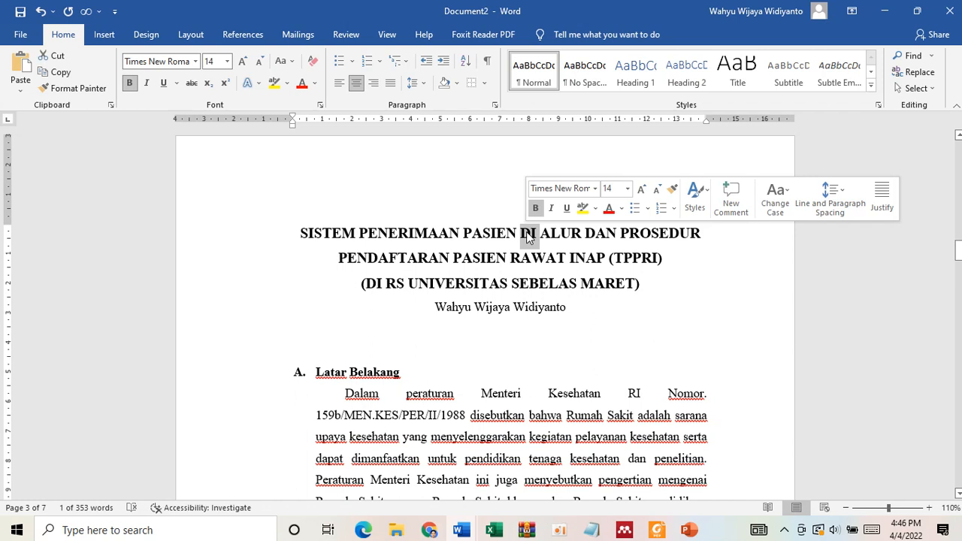
left_click(608, 233)
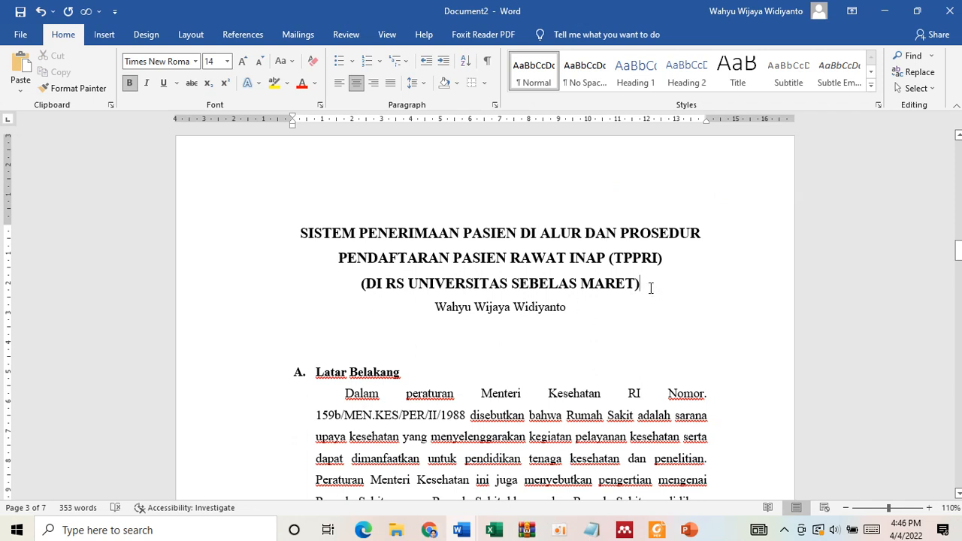
key("Return")
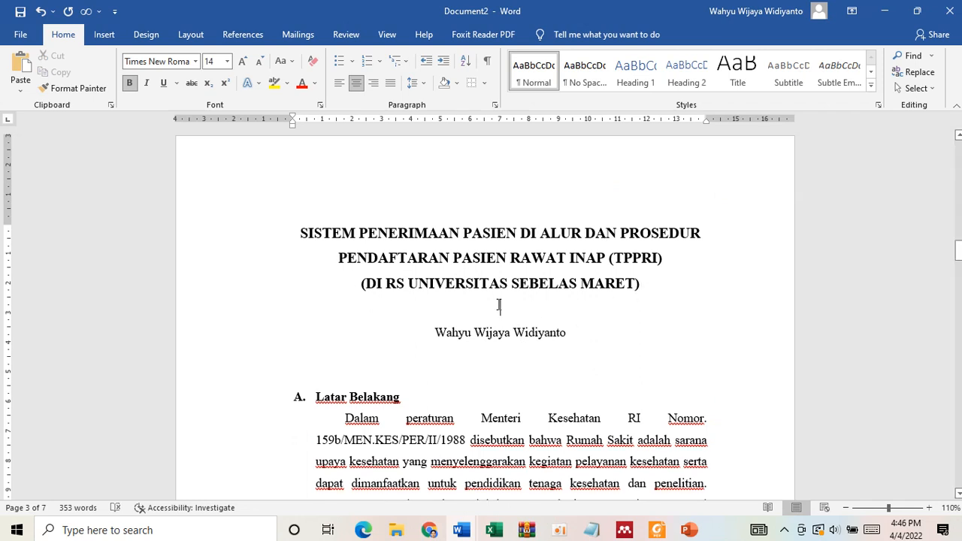
left_click_drag(499, 305, 506, 355)
left_click(494, 359)
- Switch to the essay template PDF in Foxit Reader and read what the Pendahuluan section must cover
scroll(539, 333, "down", 3)
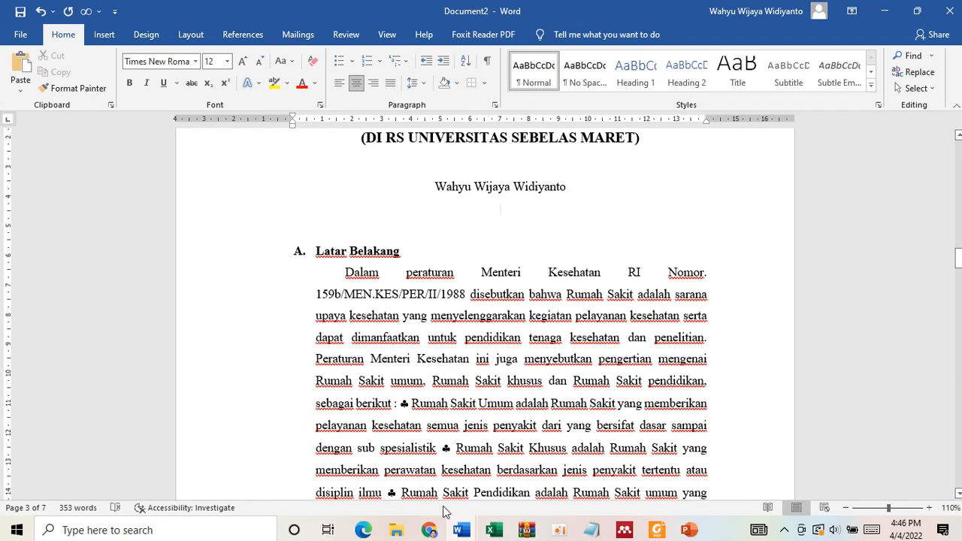
mouse_move(461, 529)
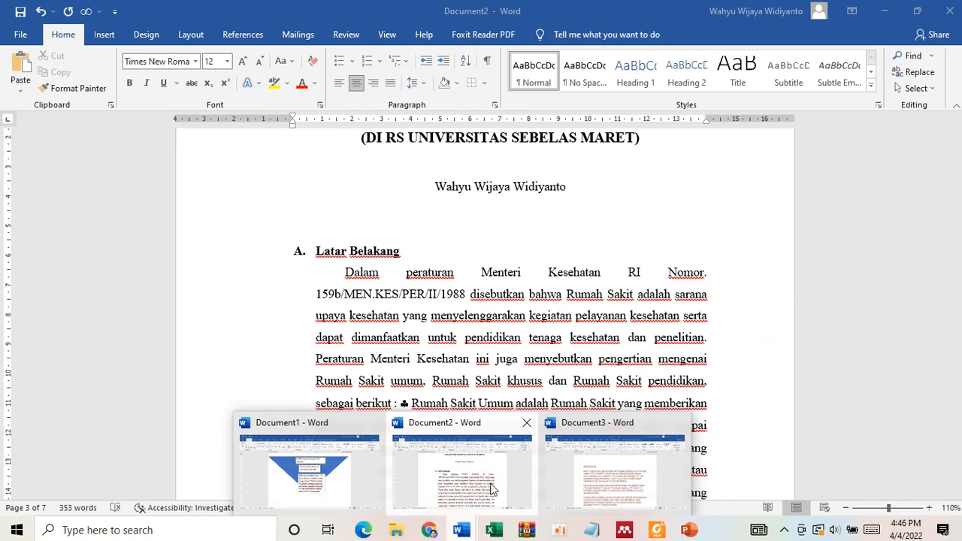
left_click(666, 537)
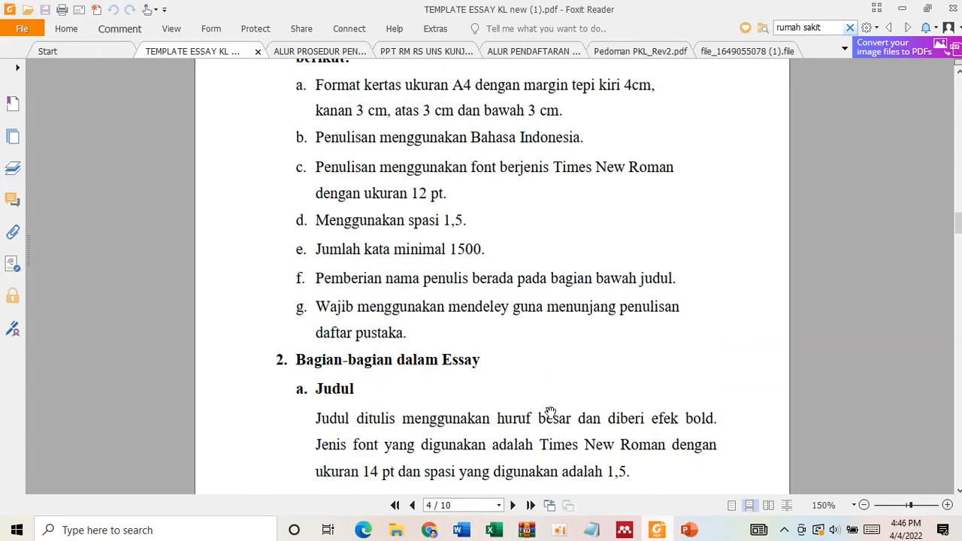
scroll(442, 376, "down", 10)
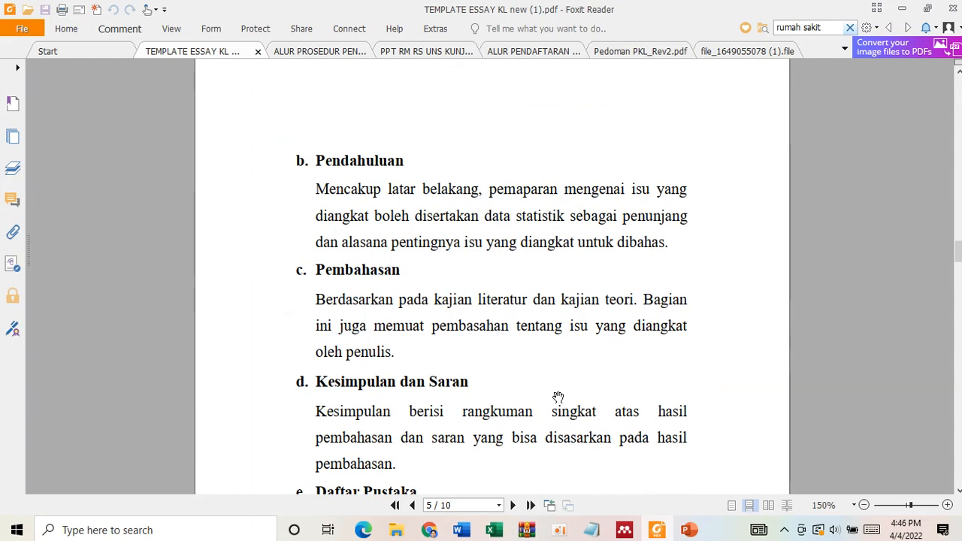
- Switch to Document3 in Word and bold "pendahuluan yang sama seperti tulisan ilmiah lain terdiri lagi atas beberapa bagian" under Pendahuluan
left_click(472, 534)
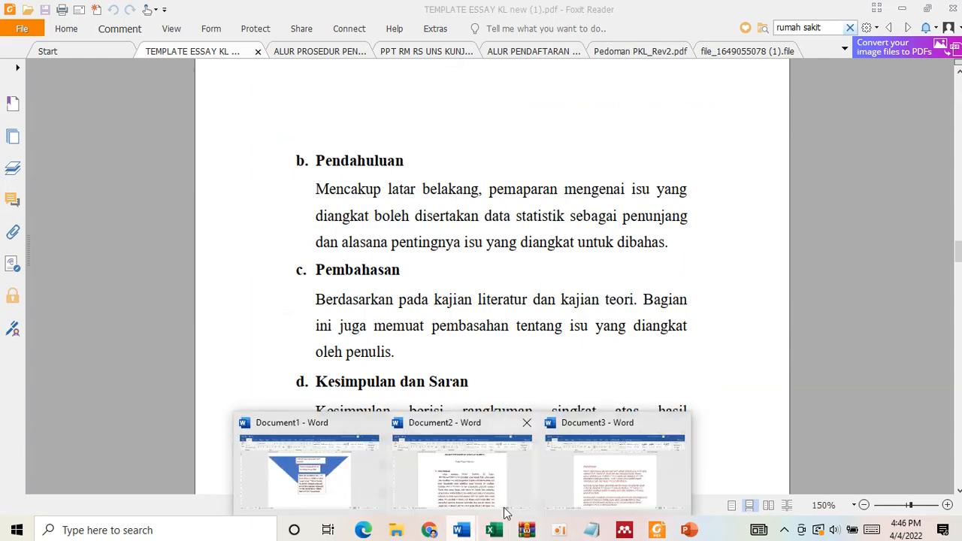
left_click(591, 471)
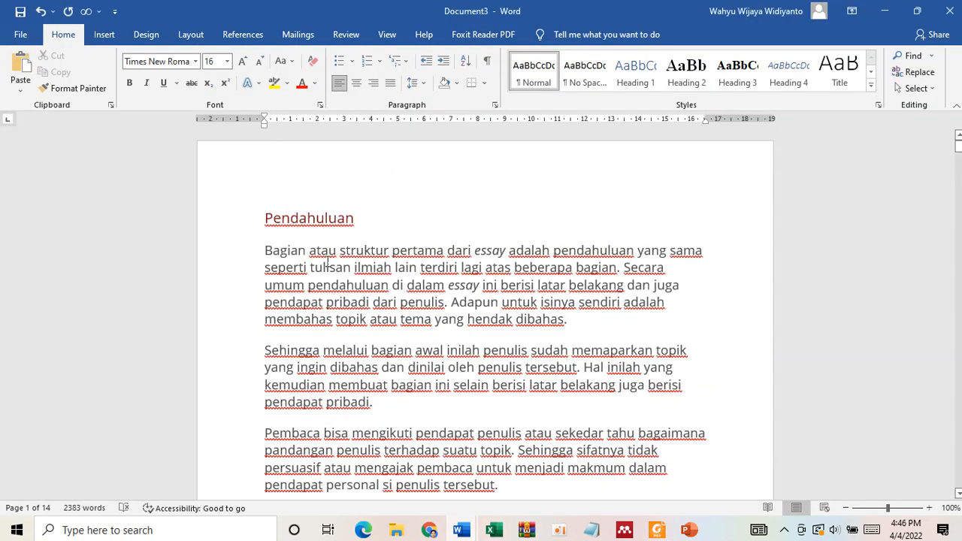
scroll(327, 261, "down", 8)
scroll(327, 261, "up", 3, "ctrl")
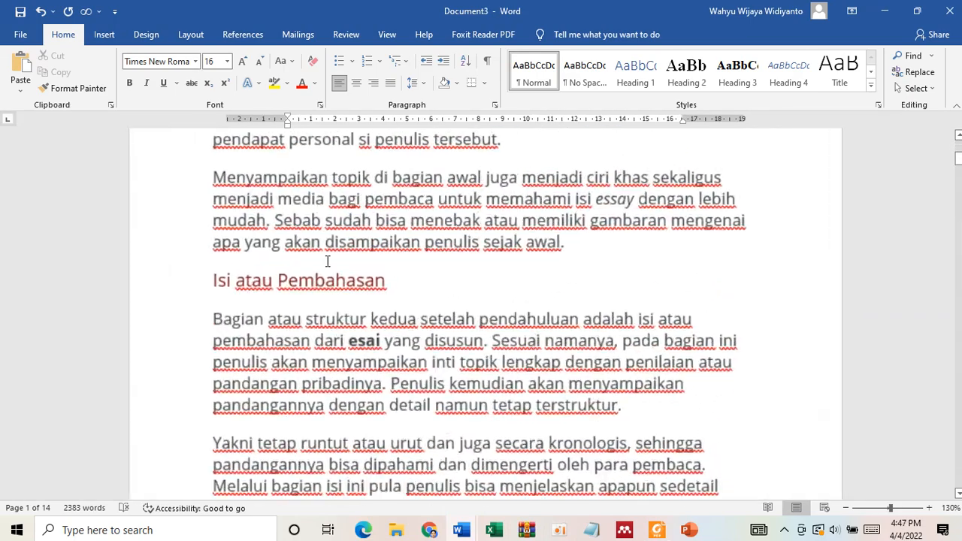
scroll(327, 261, "up", 1, "ctrl")
scroll(291, 293, "up", 8)
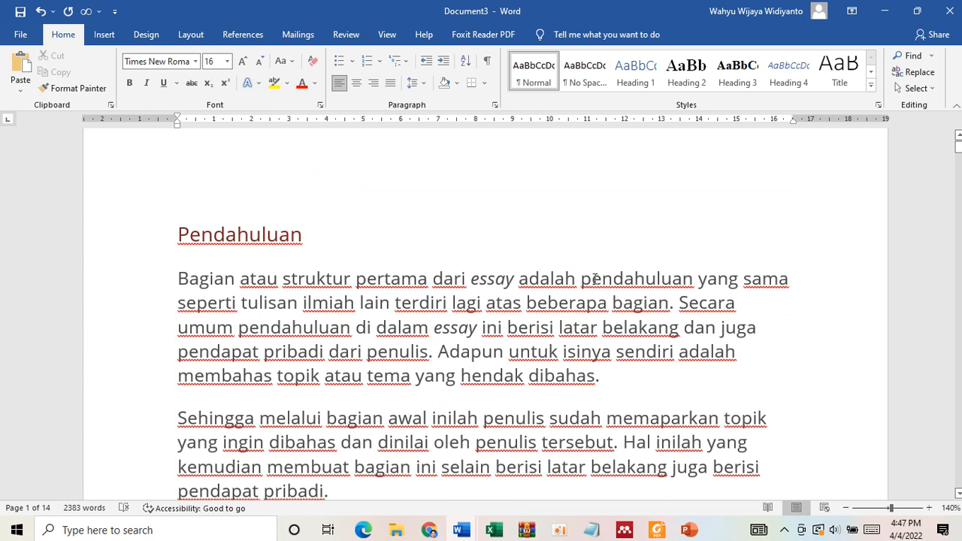
left_click_drag(626, 295, 648, 304)
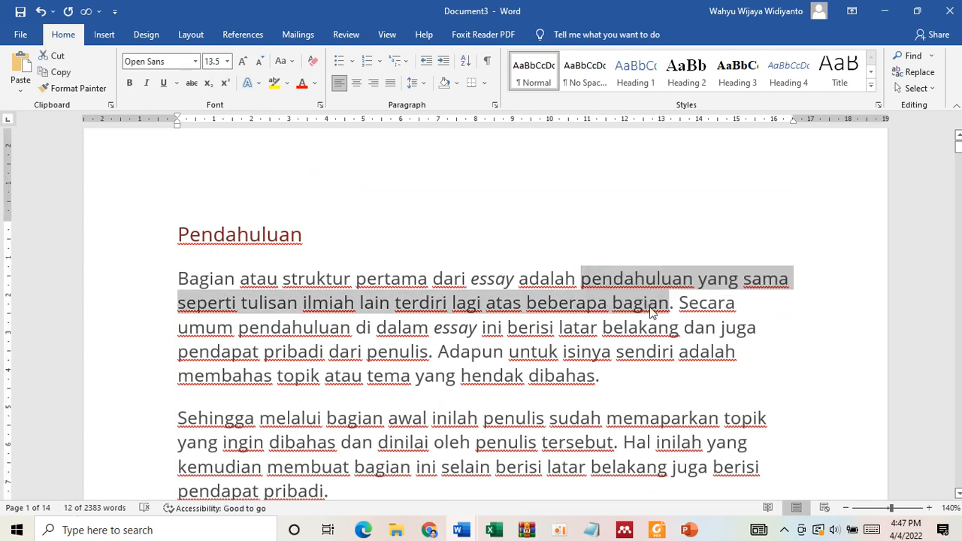
key("ctrl+b")
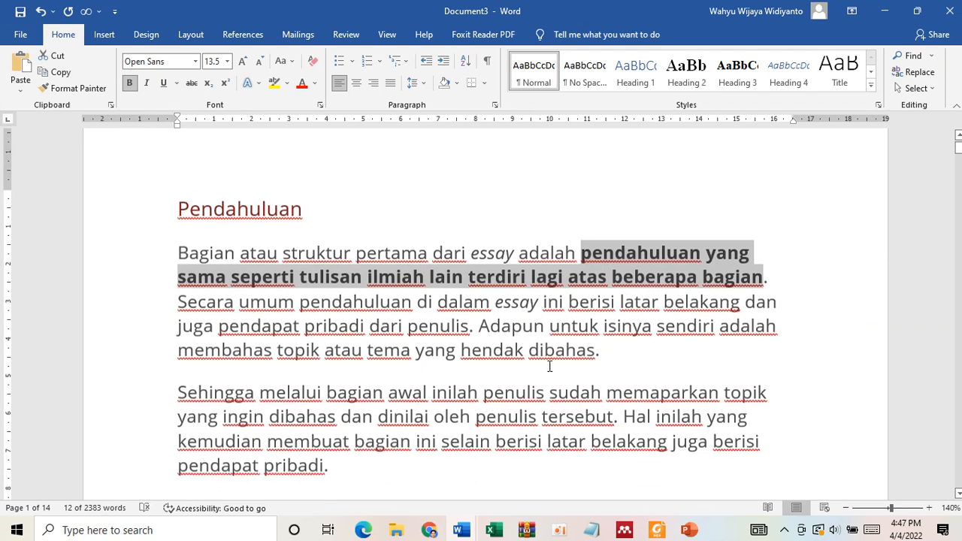
- Bold the phrase "latar belakang dan juga pendapat pribadi dari penulis" in the first Pendahuluan paragraph
scroll(551, 362, "down", 2)
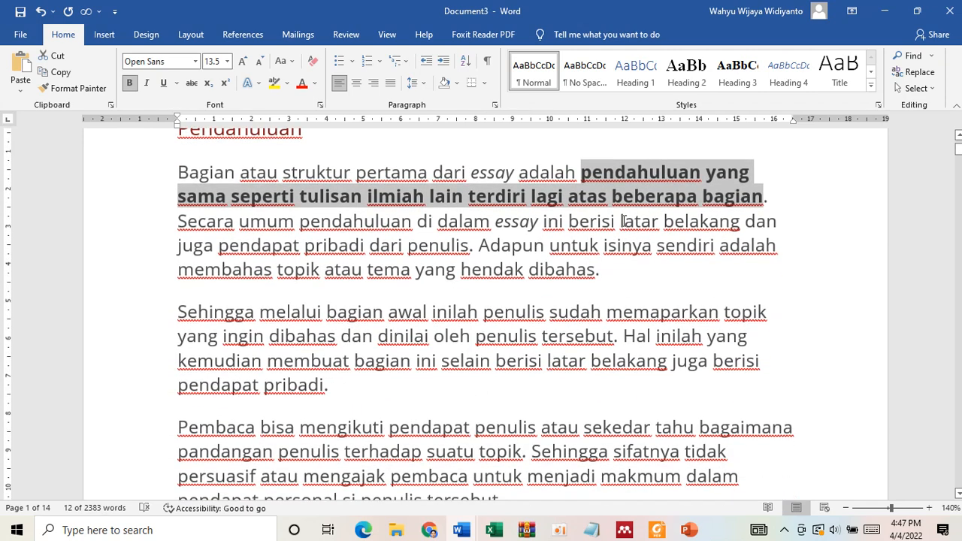
left_click_drag(623, 220, 467, 256)
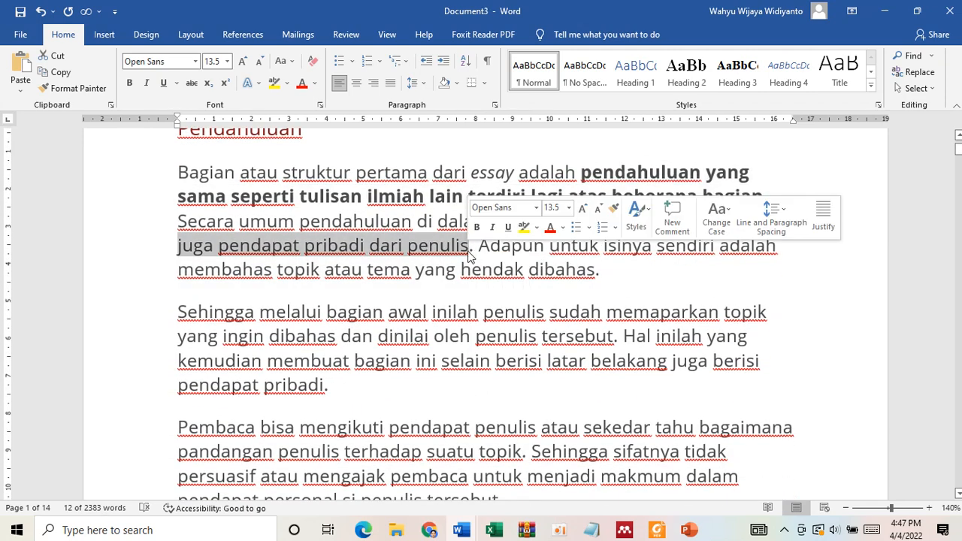
key("ctrl+b")
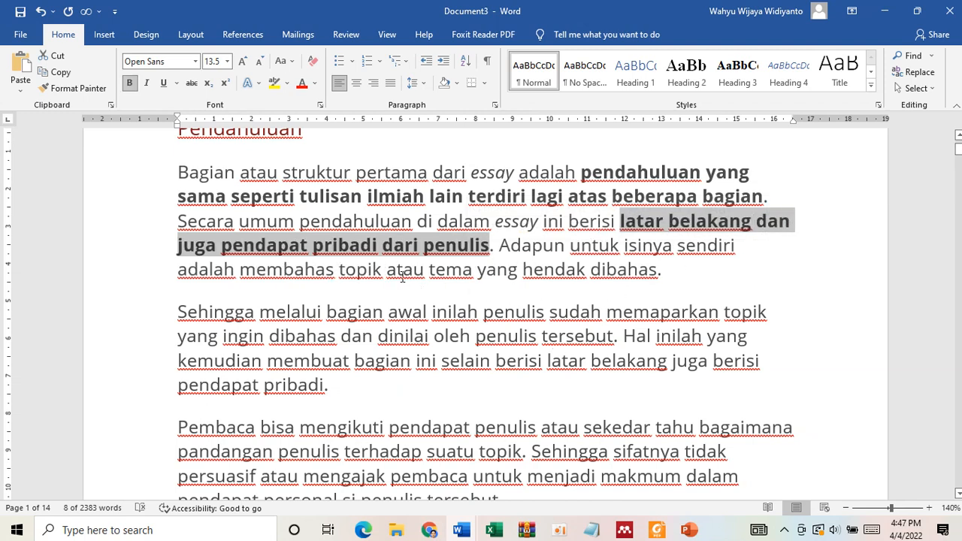
left_click(525, 277)
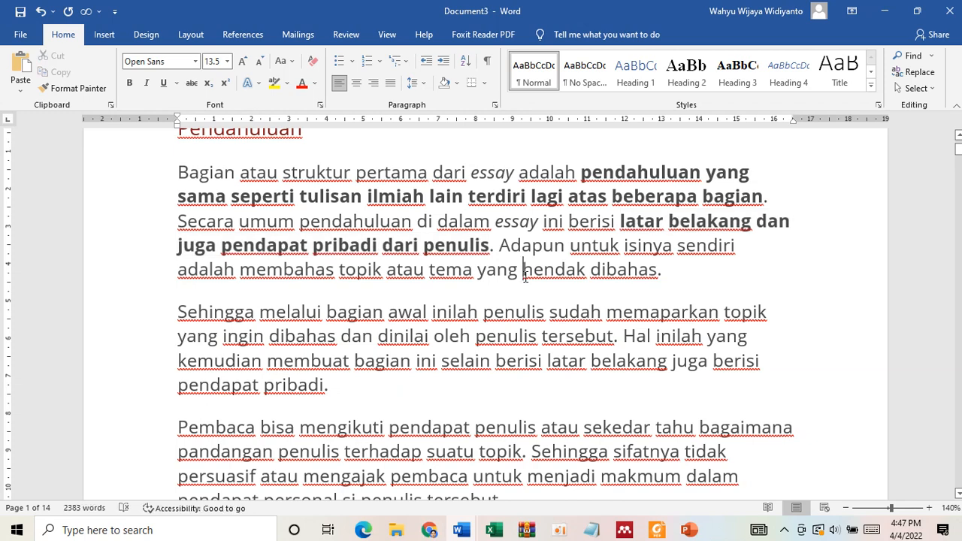
- Examine the "Penjelasan umum" box of the inverted-triangle diagram in Document1, and return to the essay title in Document2
left_click(455, 534)
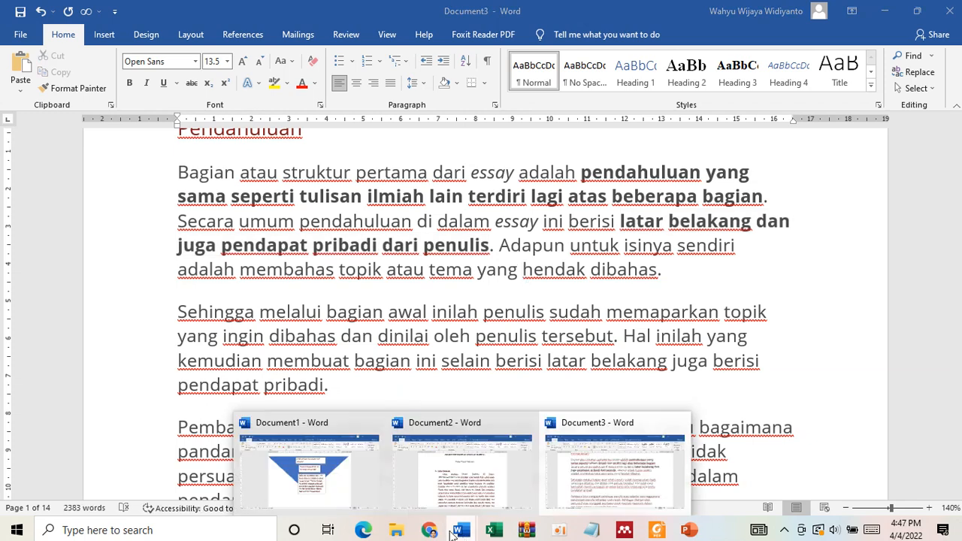
left_click(335, 485)
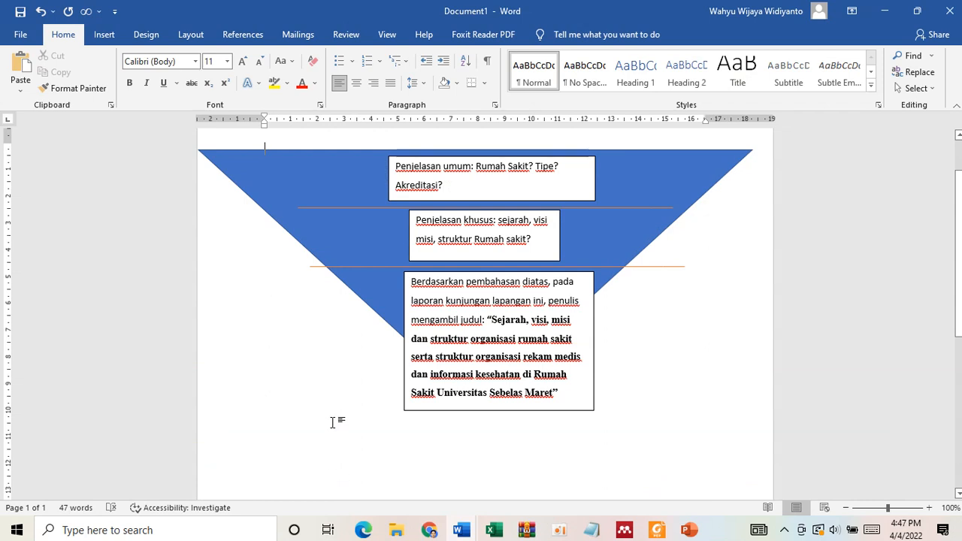
left_click(458, 177)
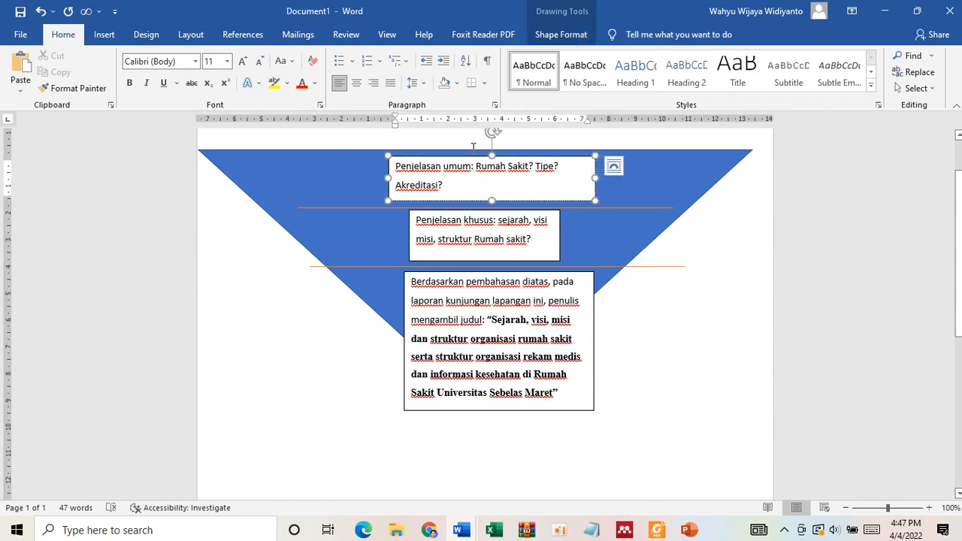
left_click(464, 532)
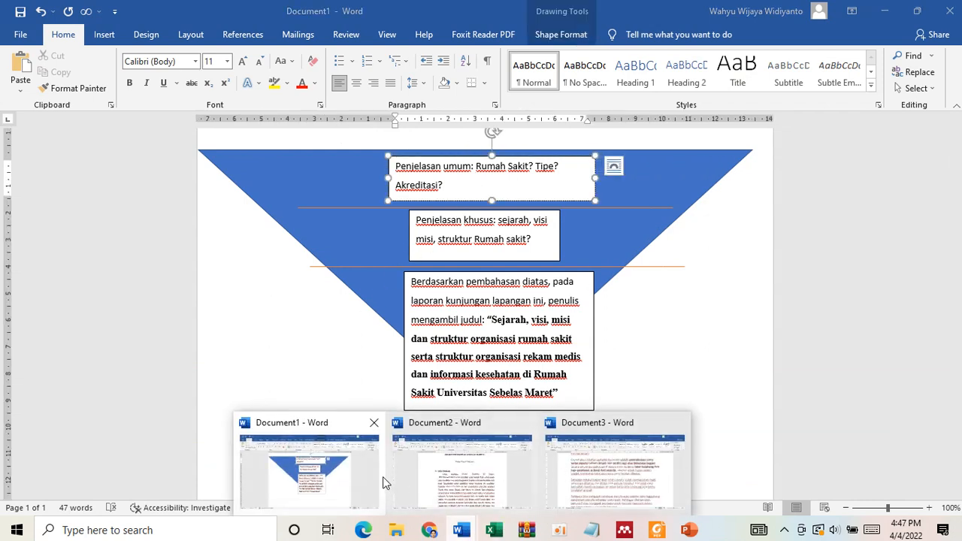
left_click(476, 477)
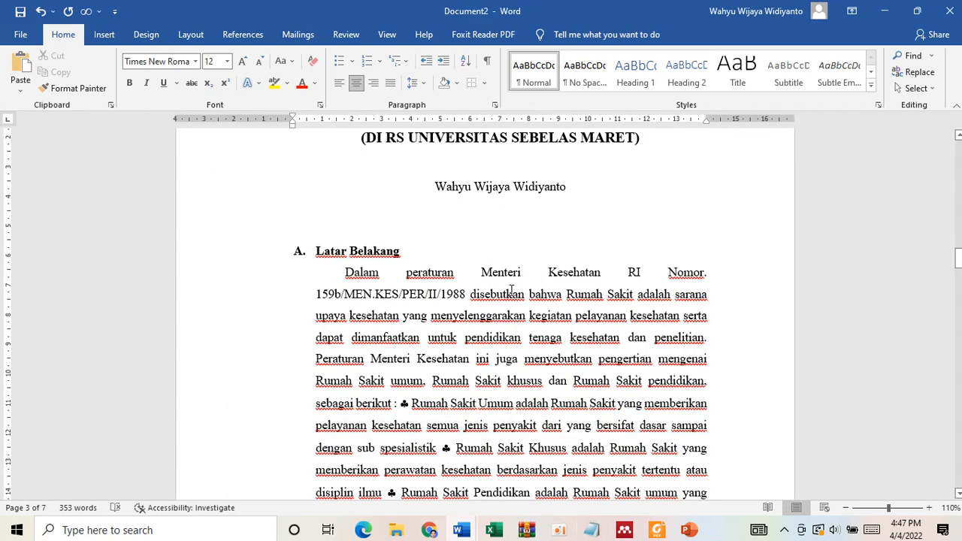
scroll(511, 290, "up", 3)
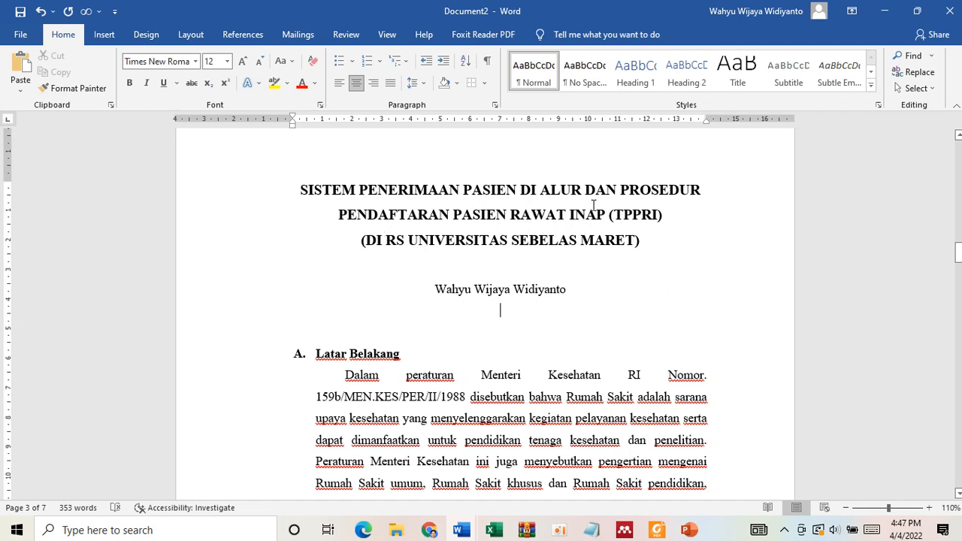
- Delete the "Latar Belakang" heading and align the left indent of the paragraph beneath it with the page margin
triple_click(344, 360)
key("Delete")
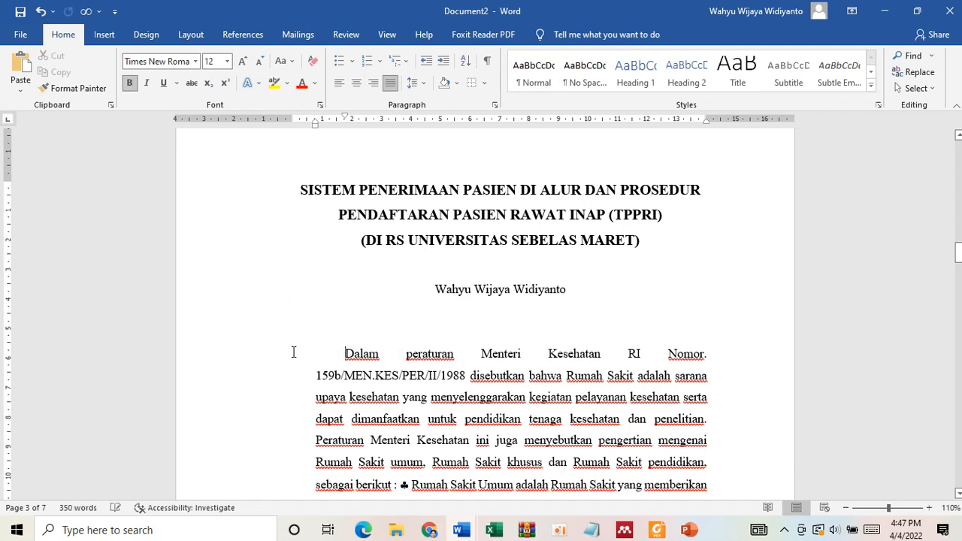
mouse_move(316, 125)
left_mouse_down()
mouse_move(294, 124)
mouse_move(328, 124)
left_mouse_up()
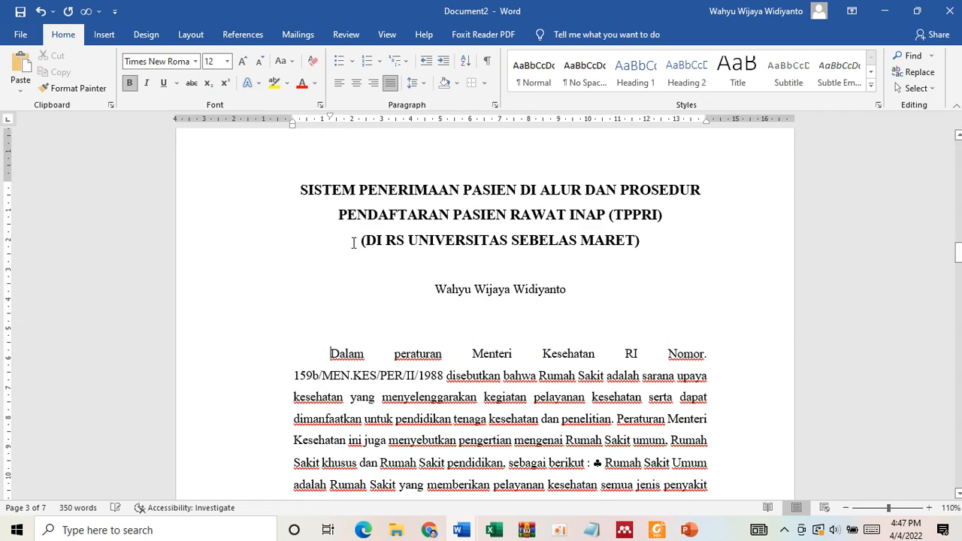
scroll(510, 381, "down", 1)
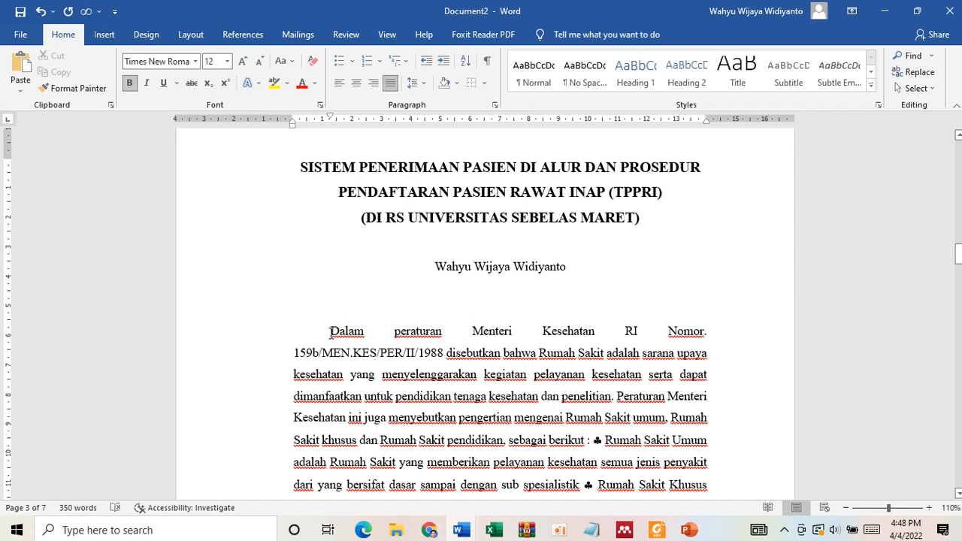
left_click(331, 332)
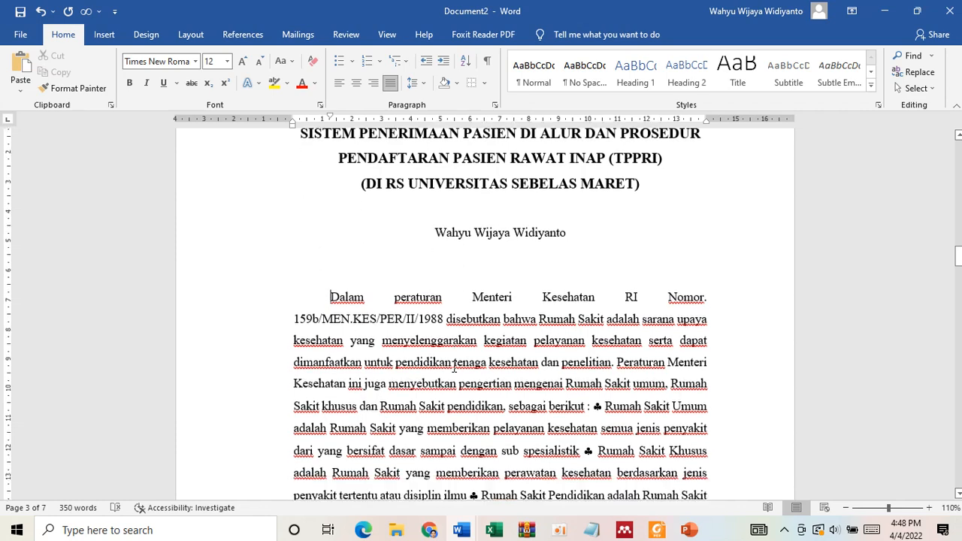
- Delete the "Tujuan" section together with everything up to the PEMBAHASAN heading
scroll(447, 399, "down", 5)
scroll(342, 390, "up", 1)
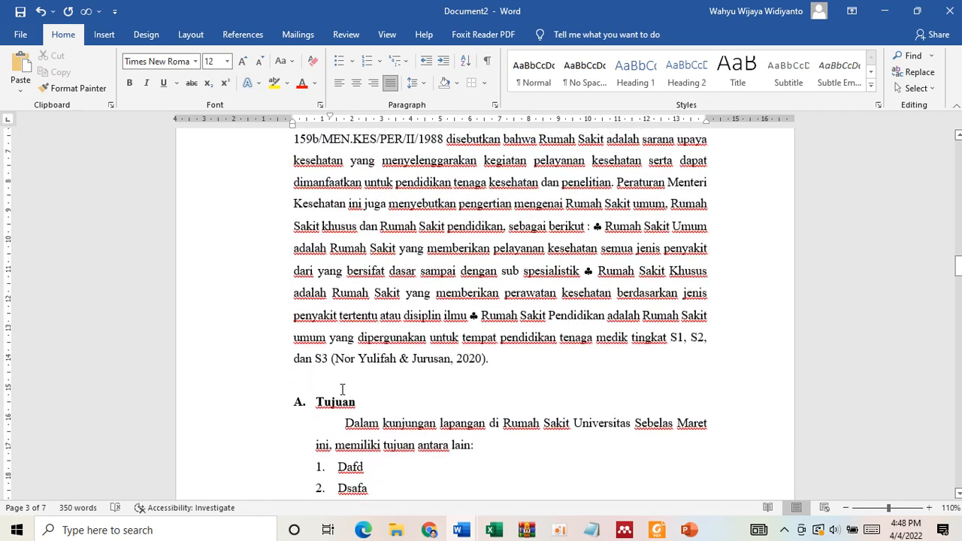
left_click_drag(295, 400, 469, 411)
key("Delete")
scroll(468, 406, "up", 3)
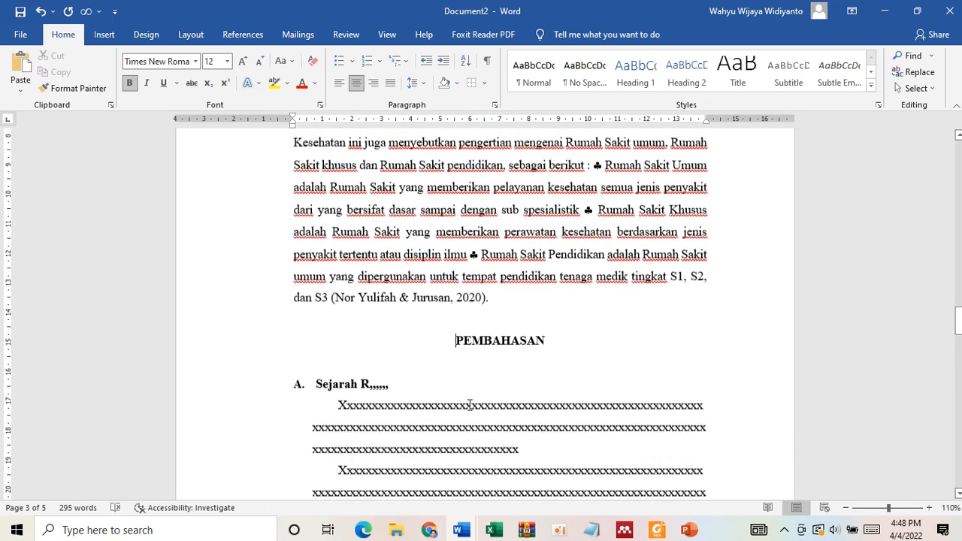
- Delete the "PEMBAHASAN" heading above the "Sejarah" section
scroll(532, 394, "up", 1)
left_click_drag(552, 406, 411, 409)
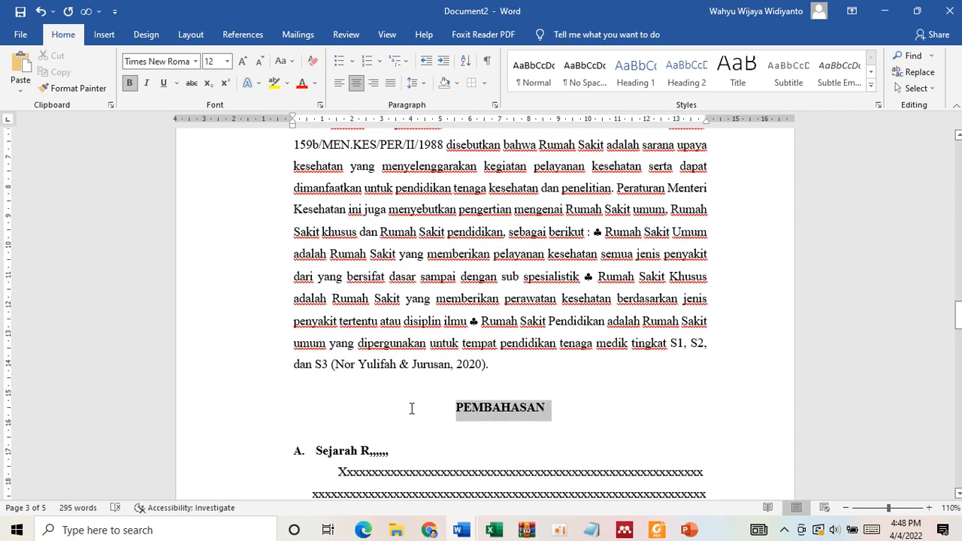
key("Delete")
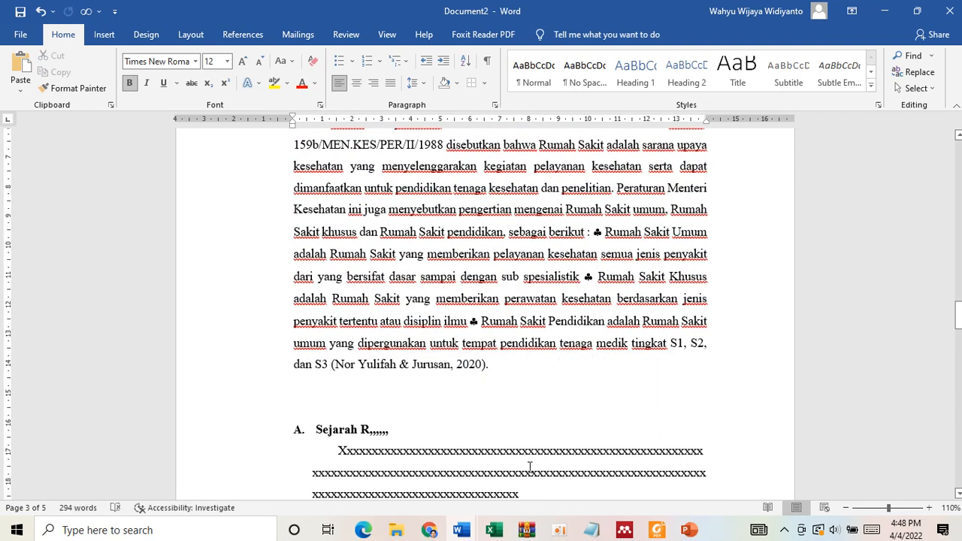
- Switch to Document3 and read the guidance on what the Pendahuluan and "Isi atau Pembahasan" sections should contain
mouse_move(461, 530)
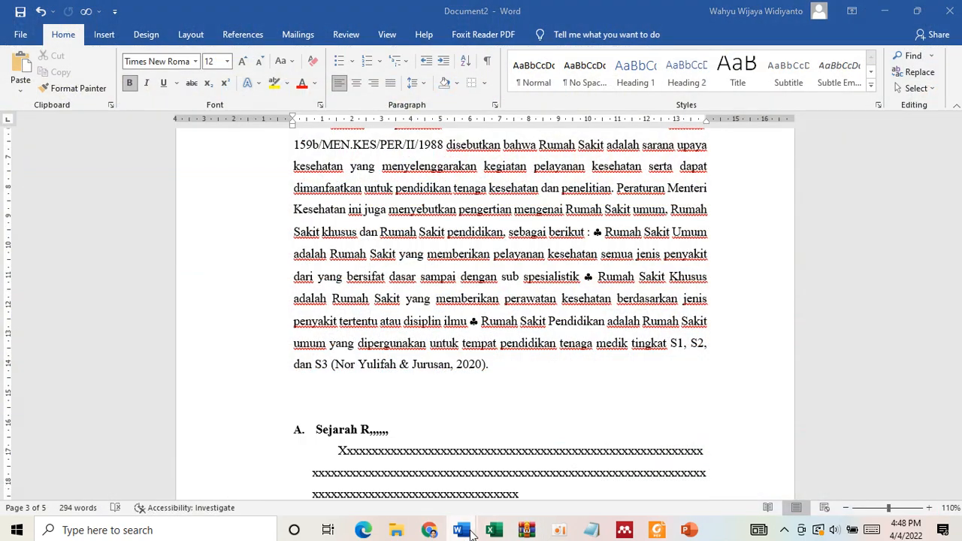
left_click(606, 476)
scroll(528, 344, "down", 2)
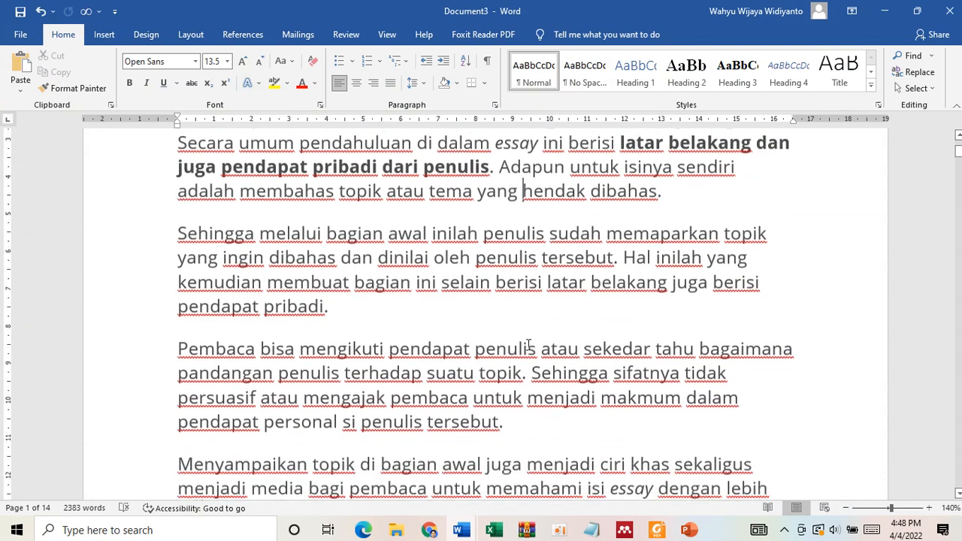
scroll(528, 344, "down", 3)
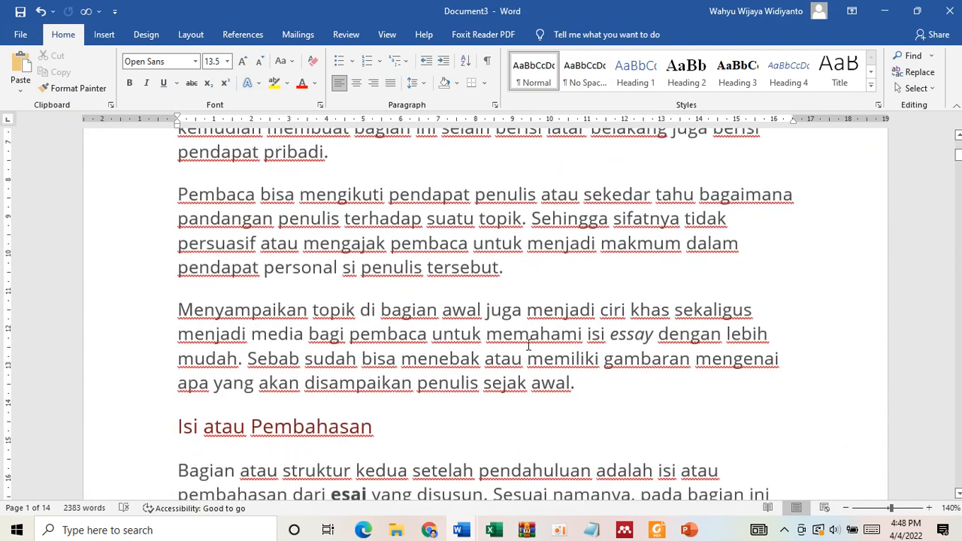
scroll(528, 344, "down", 5)
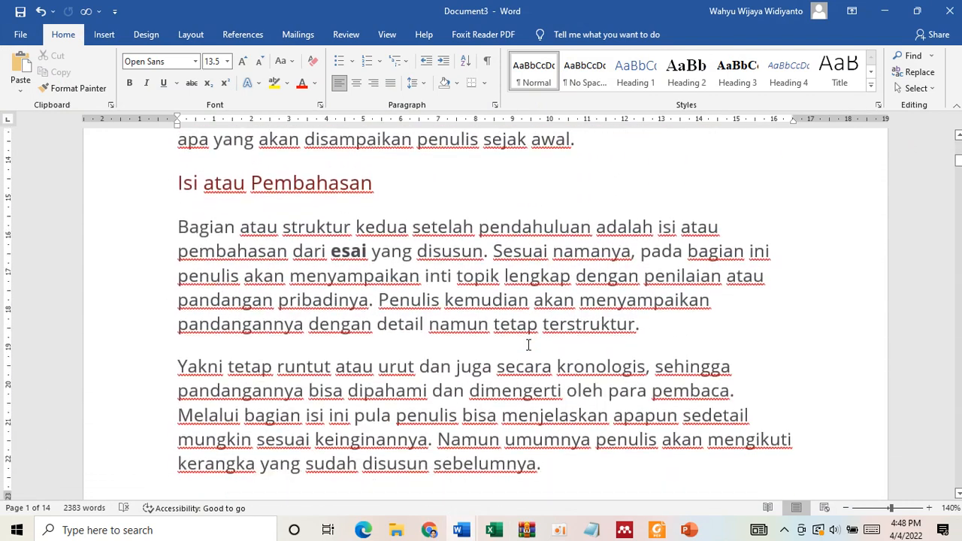
scroll(529, 344, "up", 12)
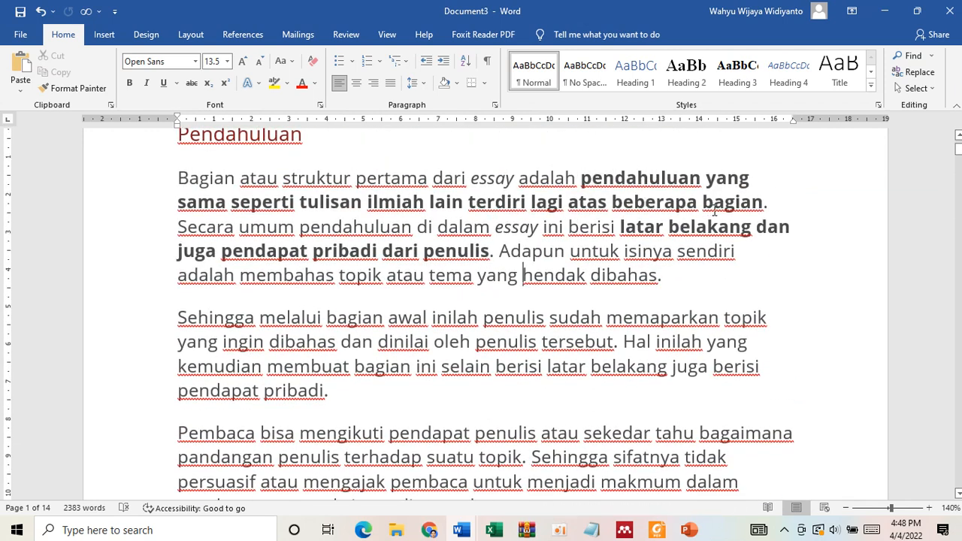
left_click_drag(634, 226, 748, 228)
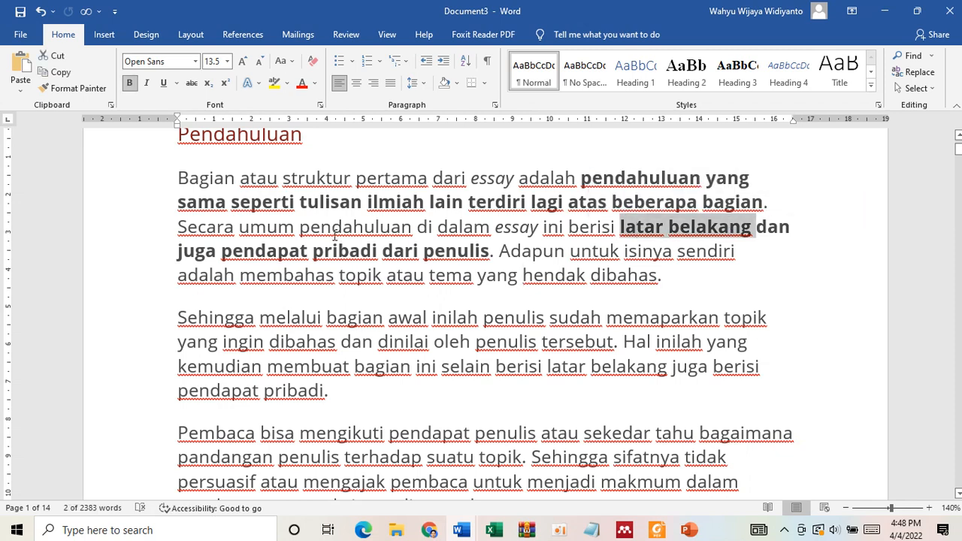
left_click_drag(314, 251, 420, 264)
left_click(479, 254)
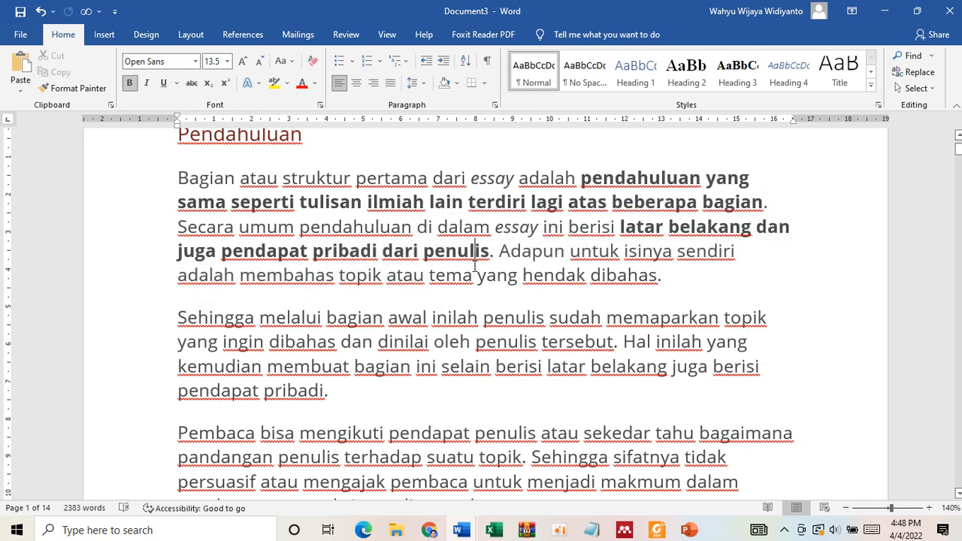
- Bold "penulis sudah memaparkan topik yang ingin dibahas dan dinilai oleh penulis tersebut" in the second Pendahuluan paragraph
scroll(497, 309, "down", 3)
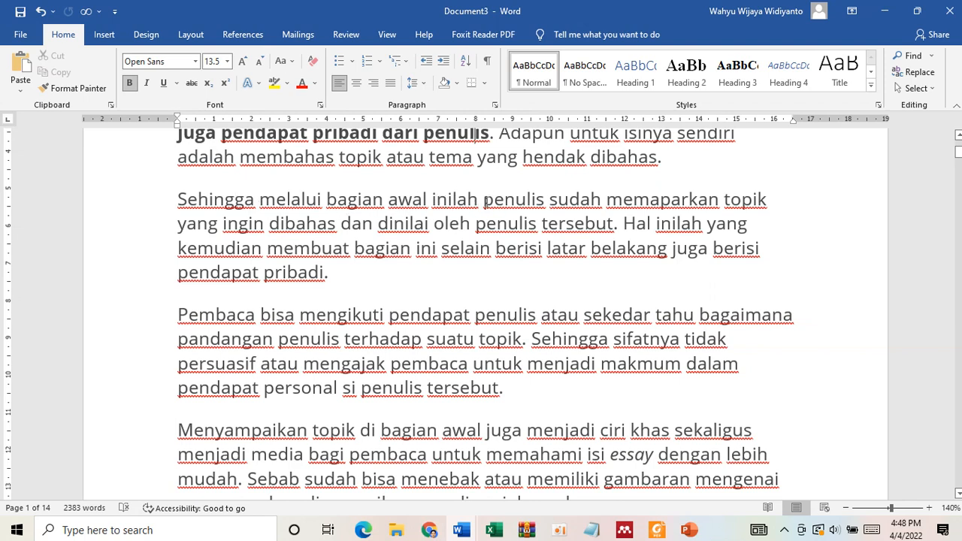
left_click_drag(484, 199, 614, 224)
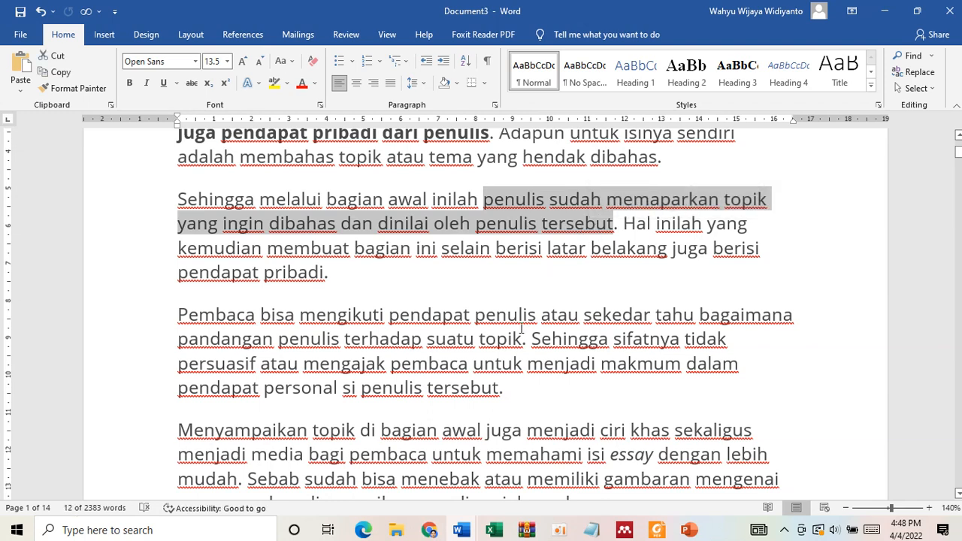
key("ctrl+b")
- Bold "Pembaca bisa mengikuti pendapat penulis atau sekedar tahu bagaimana pandangan penulis terhadap suatu topik" in the third Pendahuluan paragraph
scroll(340, 280, "down", 3)
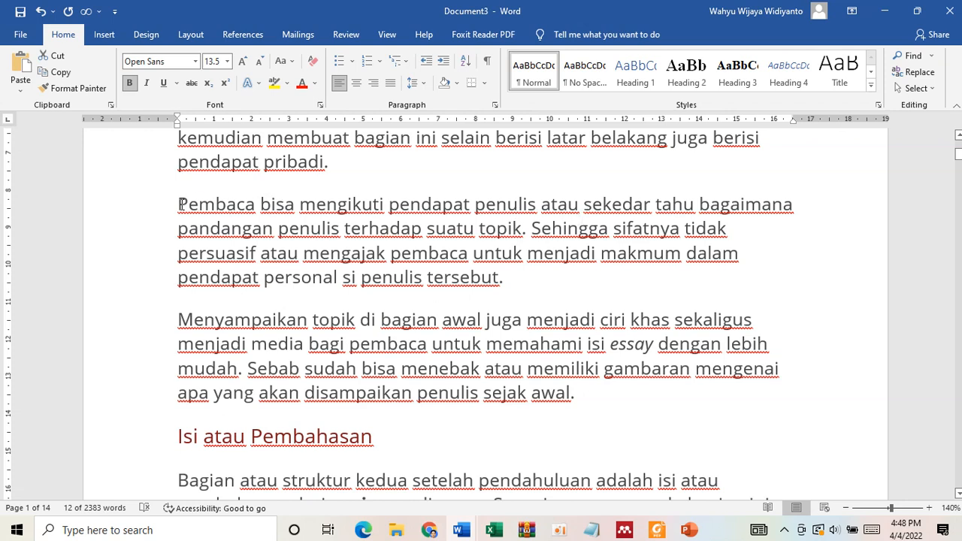
left_click_drag(180, 204, 502, 236)
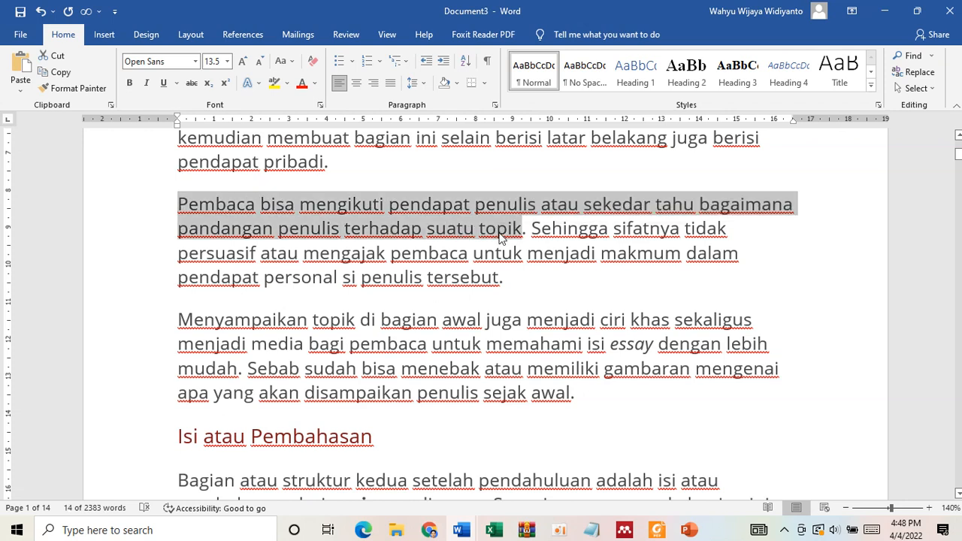
key("ctrl+b")
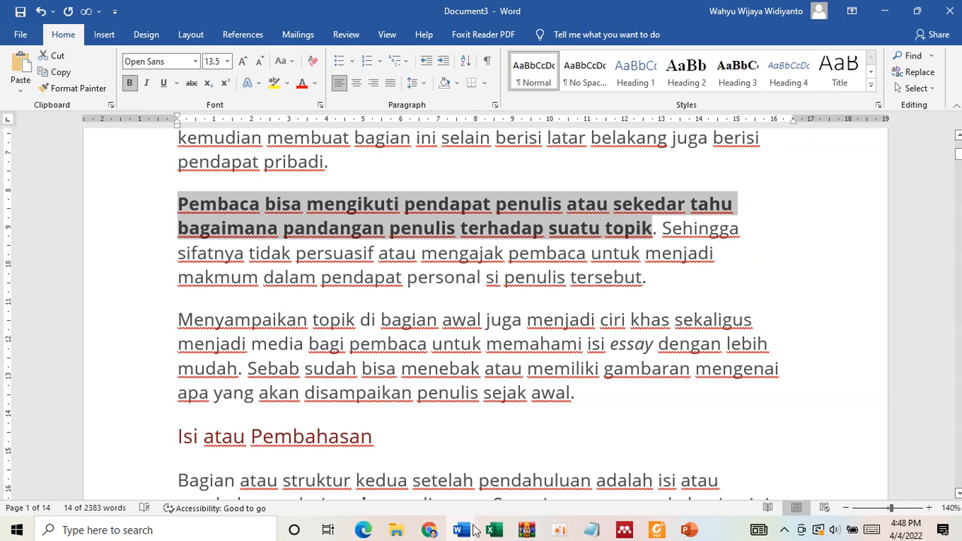
- Return to Document2 and review the essay's title, its opening paragraph and the section that follows
mouse_move(462, 530)
left_click(462, 465)
scroll(524, 338, "up", 6)
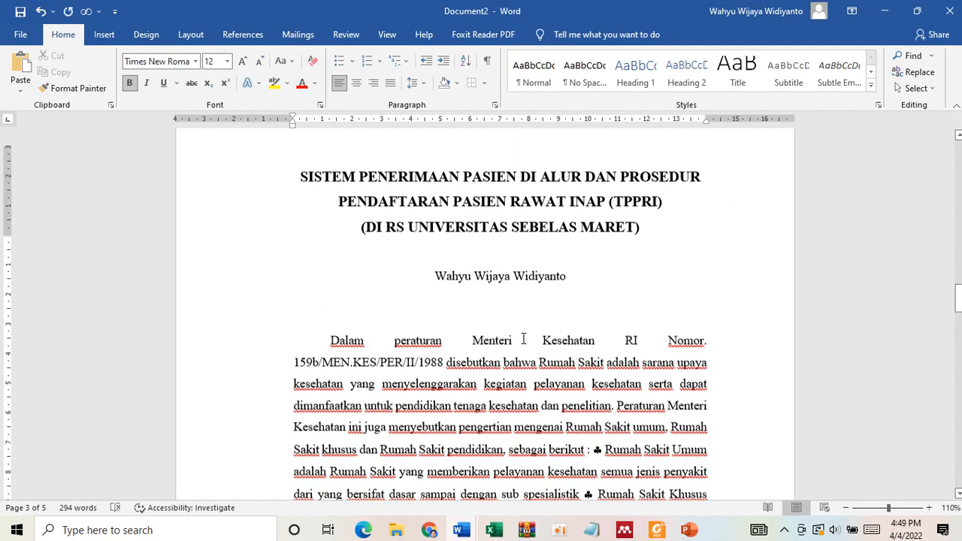
left_click(390, 284)
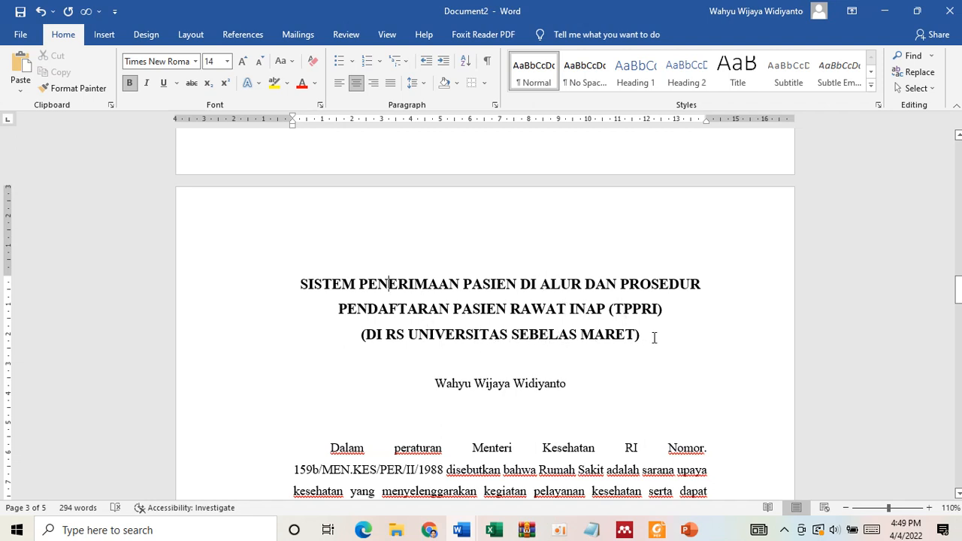
scroll(654, 338, "down", 2)
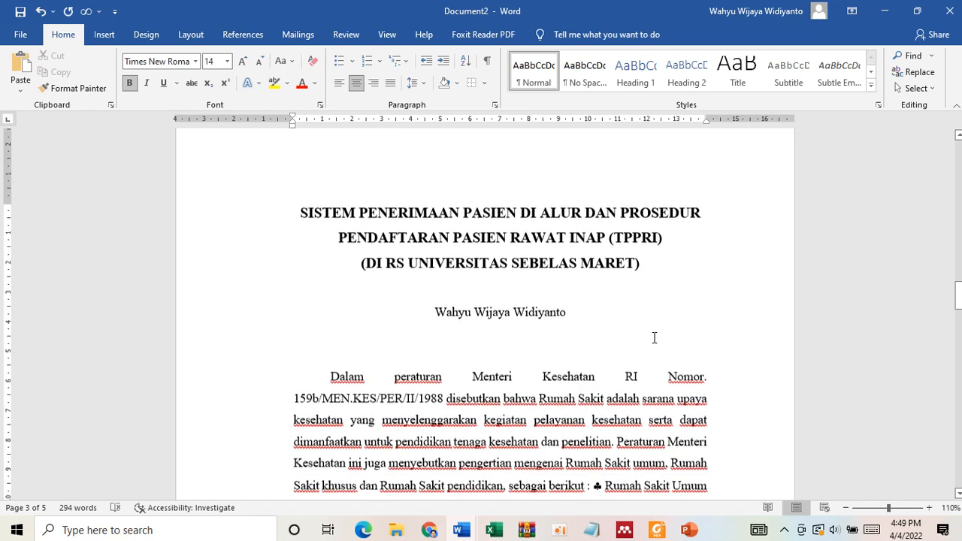
left_click_drag(328, 380, 496, 474)
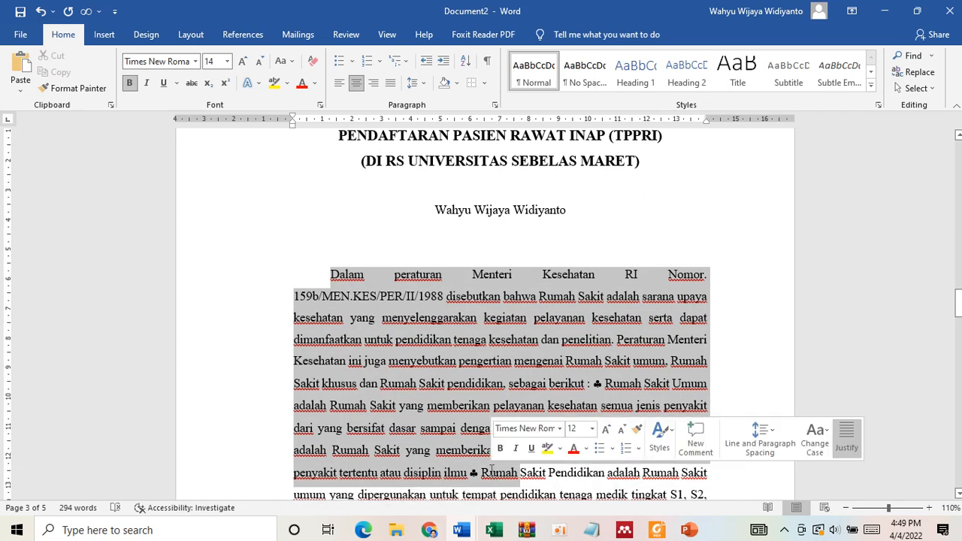
scroll(481, 443, "down", 1)
scroll(481, 440, "down", 1)
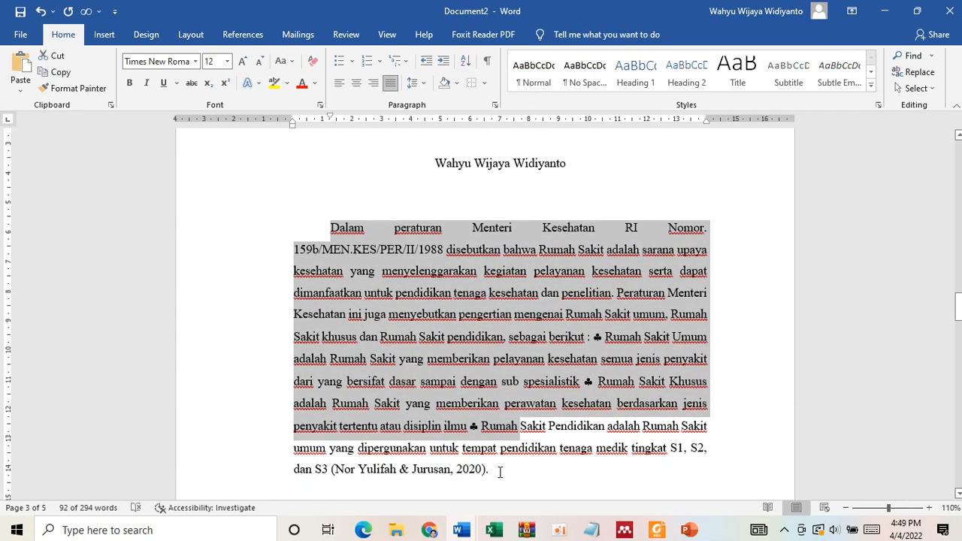
left_click(499, 473)
scroll(476, 357, "up", 4)
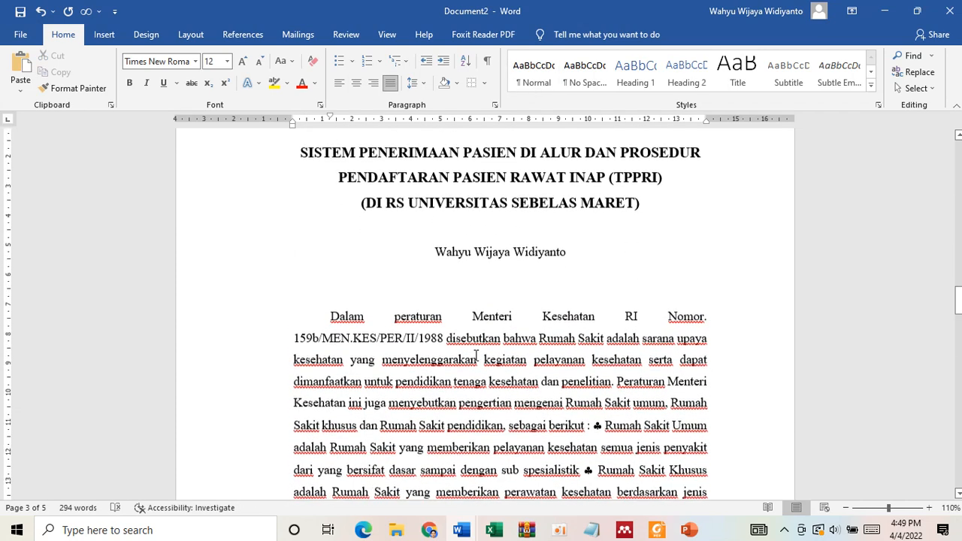
scroll(489, 368, "down", 4)
scroll(515, 322, "up", 5)
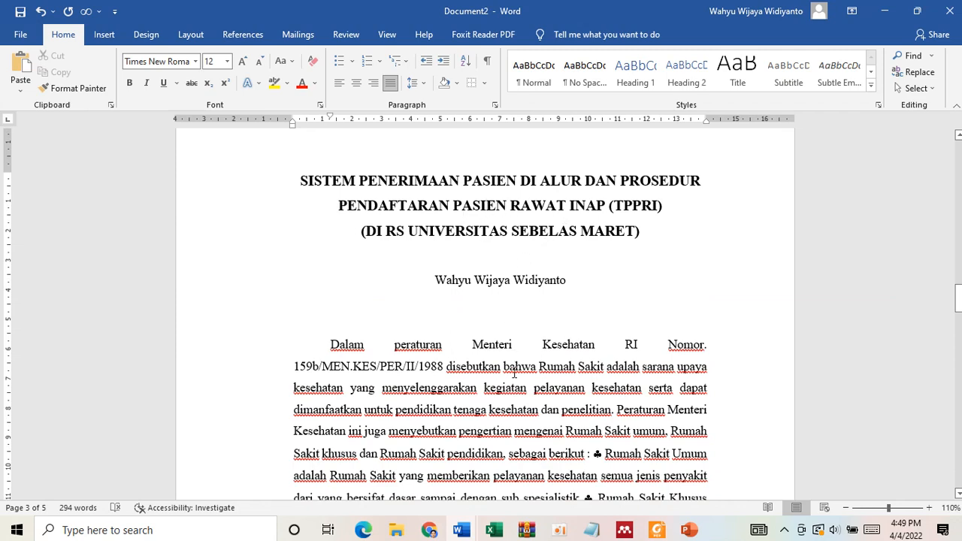
scroll(514, 374, "down", 10)
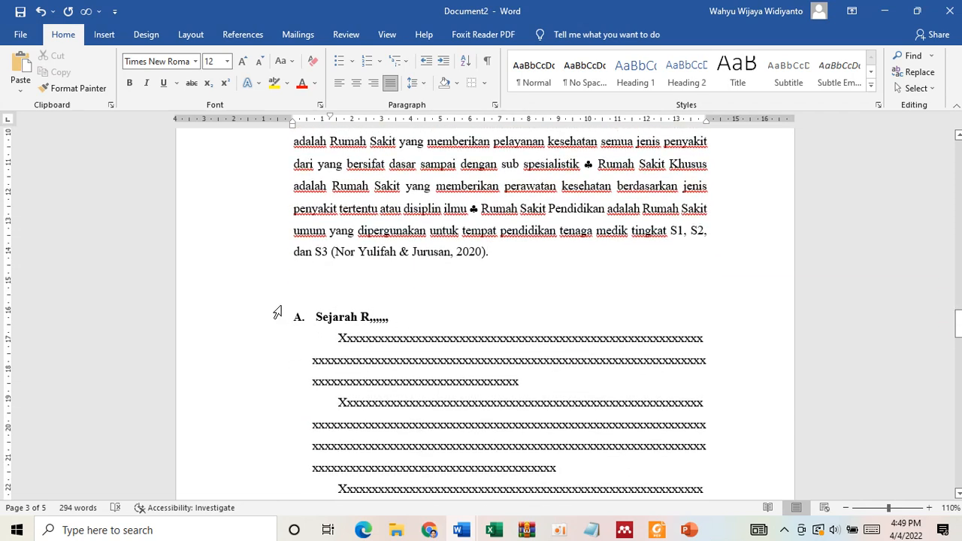
- Switch to Document3 and bold the sentence from "Sesuai namanya" to "pandangan pribadinya." under "Isi atau Pembahasan"
mouse_move(461, 529)
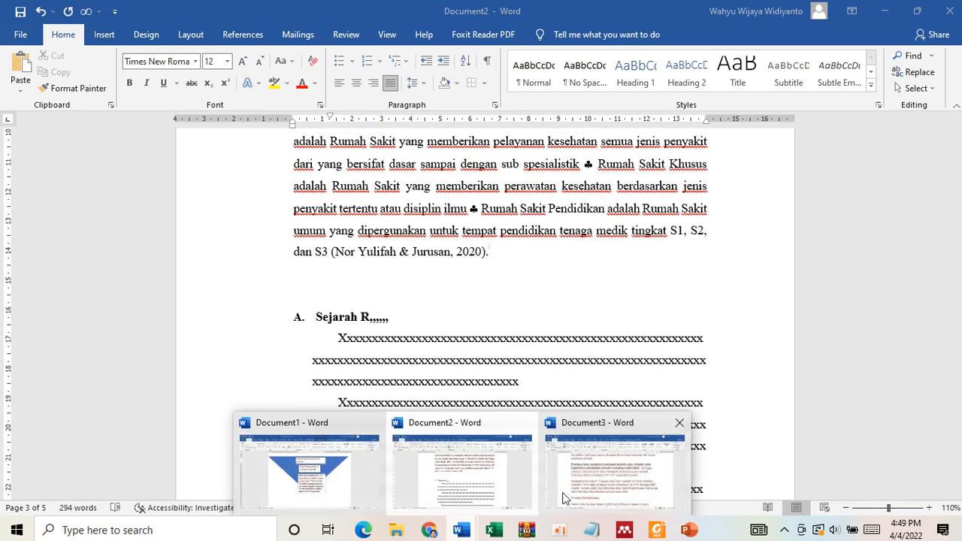
left_click(628, 499)
scroll(484, 408, "down", 10)
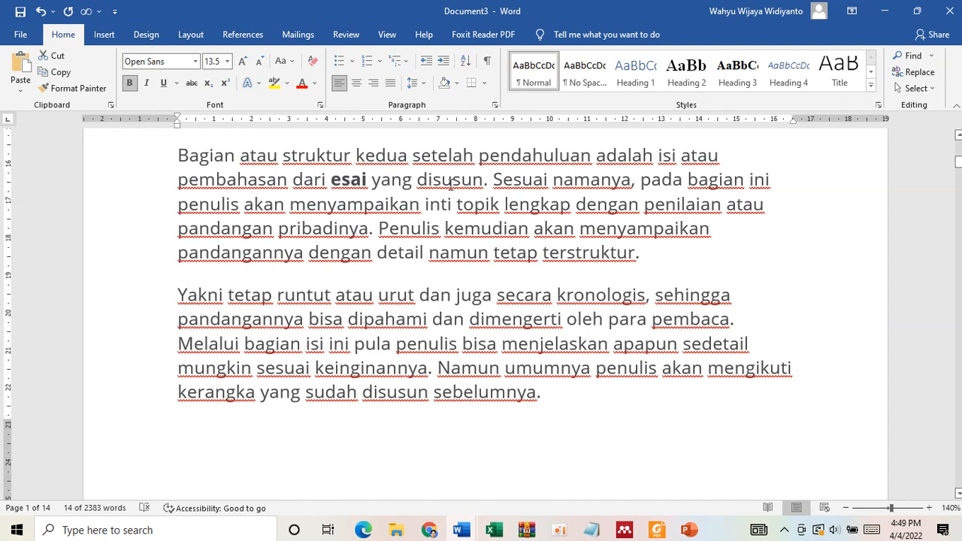
left_click_drag(503, 187, 372, 230)
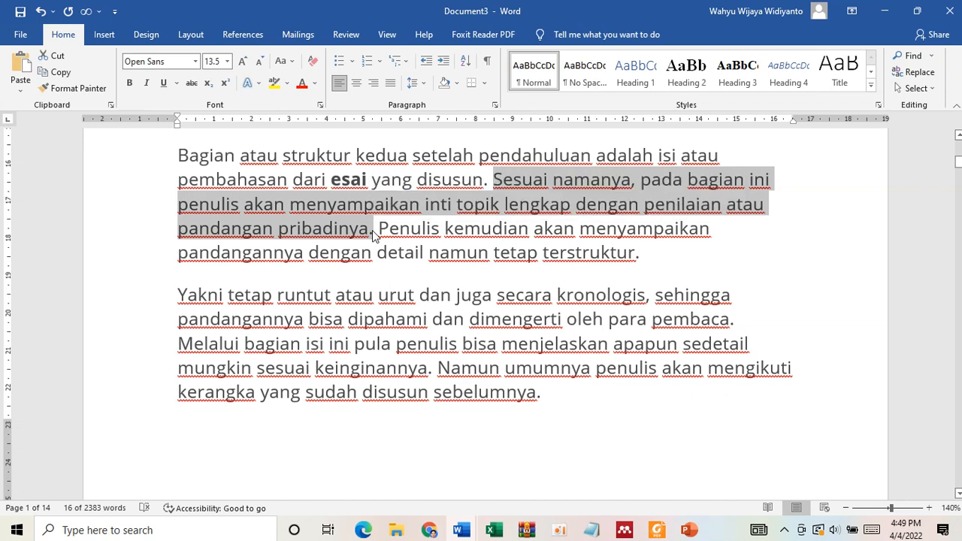
key("ctrl+b")
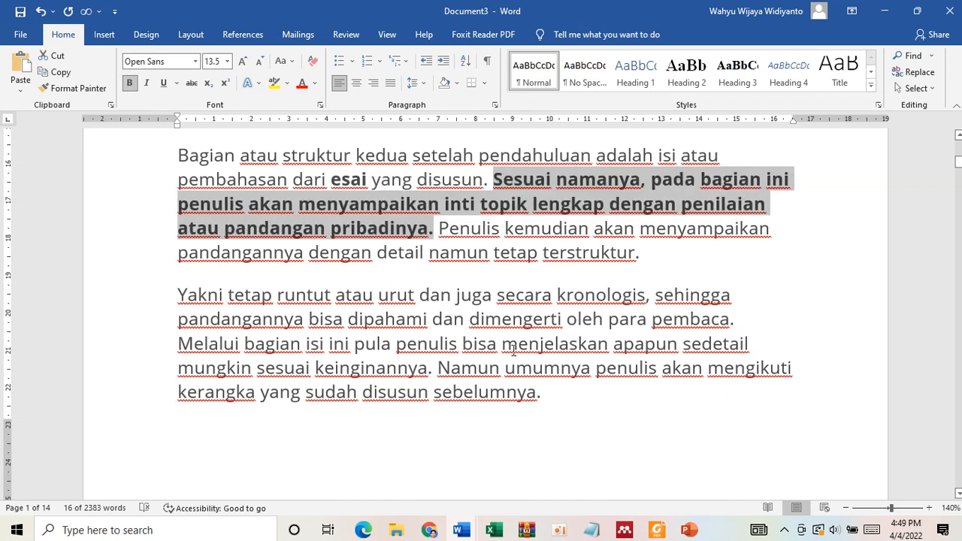
- Return to Document2 and add the heading "Rumah Sakit" on the empty line above the essay's opening paragraph
left_click(462, 531)
left_click(475, 445)
scroll(380, 304, "up", 4)
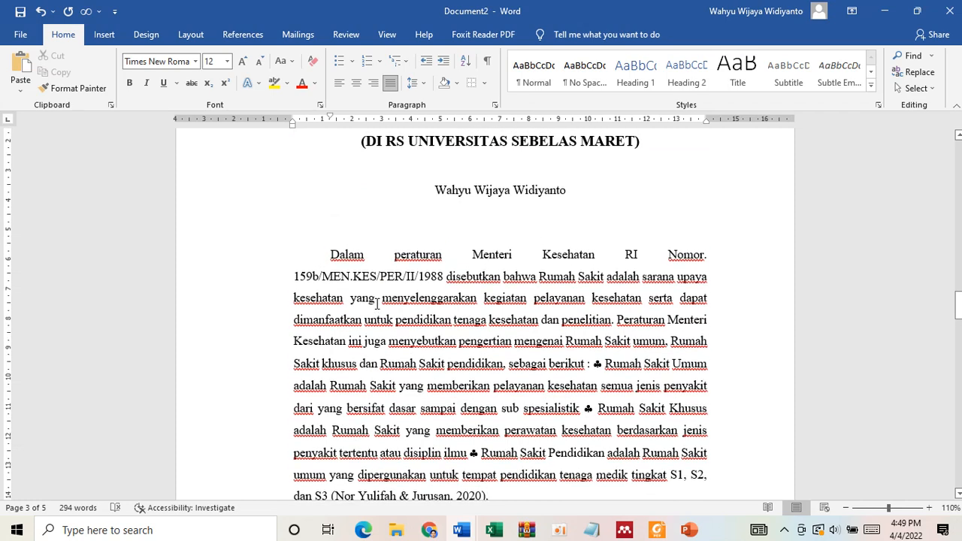
scroll(377, 303, "down", 1)
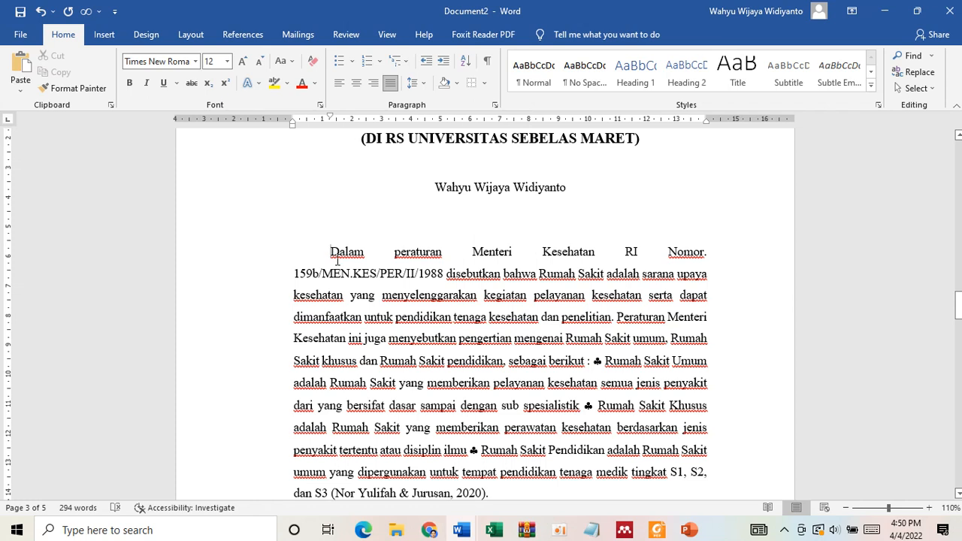
key("Up")
type("R")
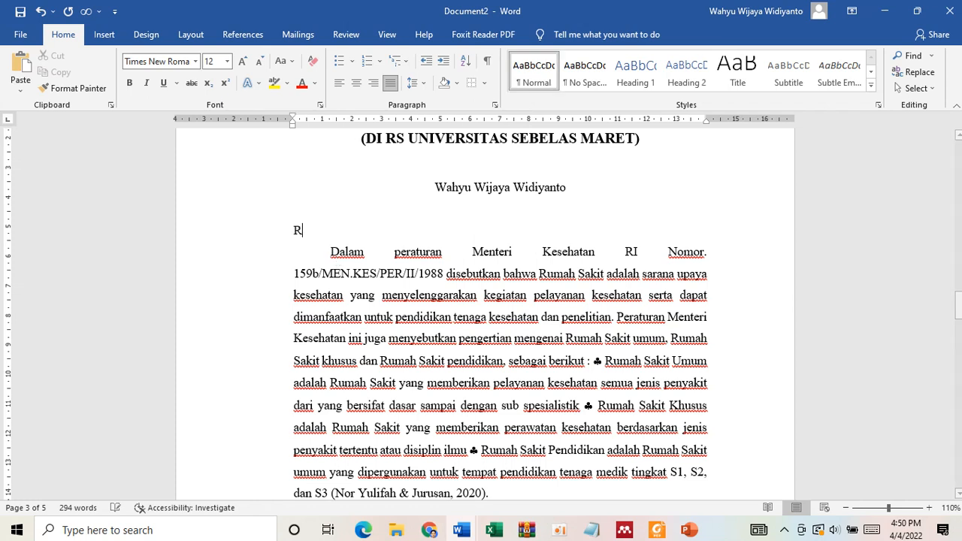
type("umah Sa")
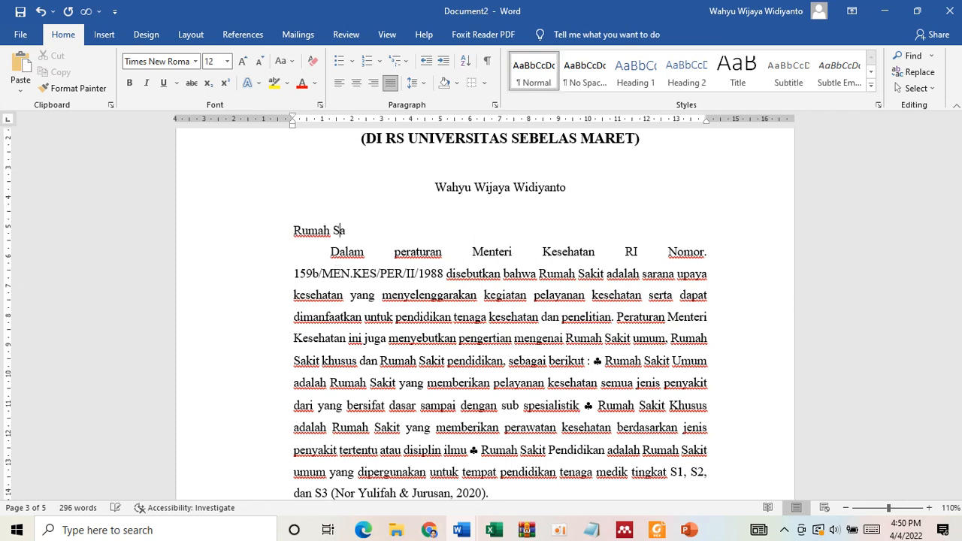
type("kit")
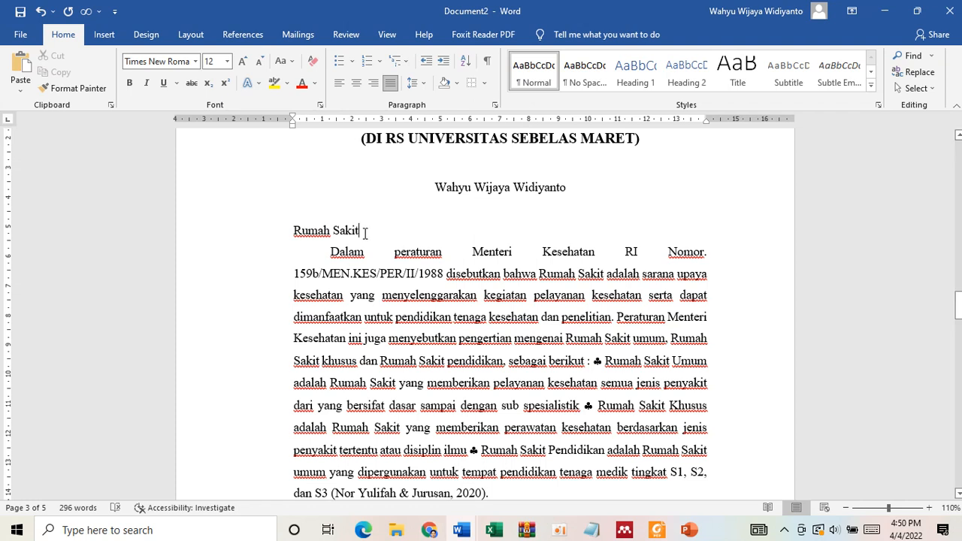
- Make the "Rumah Sakit" heading above the opening paragraph bold
left_click_drag(361, 230, 296, 232)
key("ctrl+b")
key("ctrl+u")
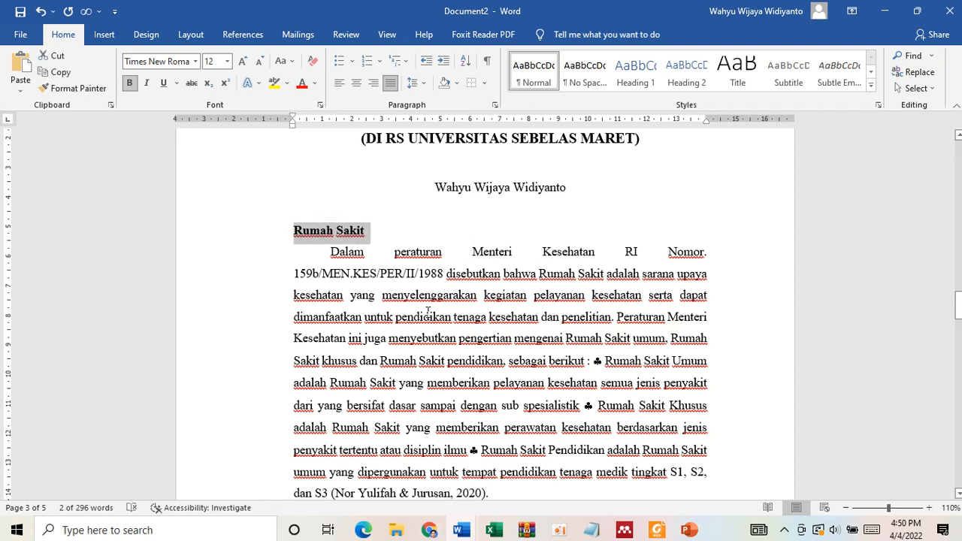
left_click(429, 312)
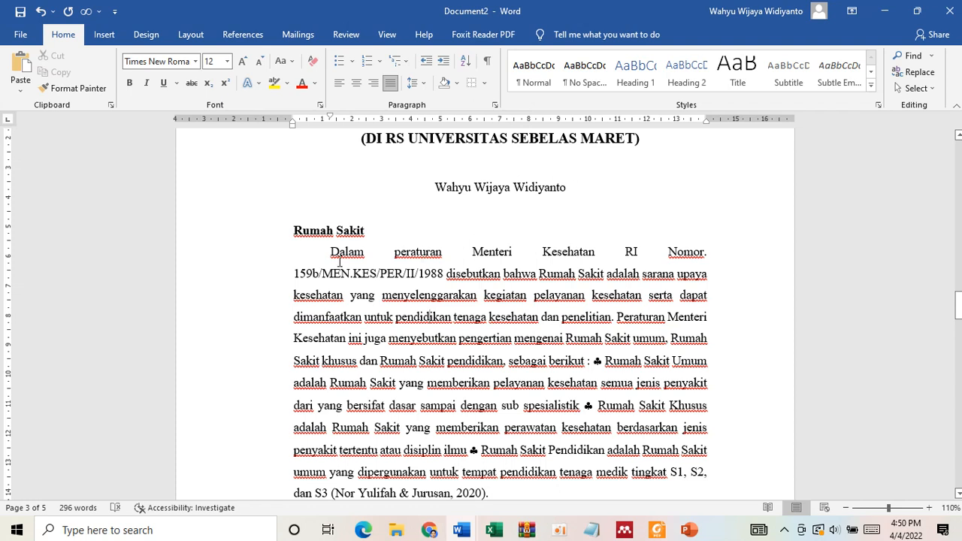
left_click(295, 232)
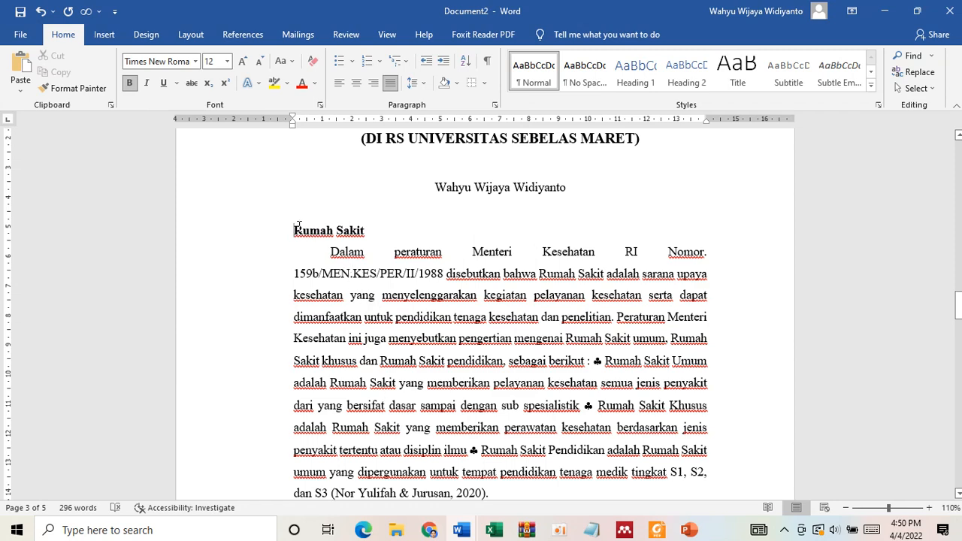
- Add a new line reading "Pasien" below the Rumah Sakit paragraph
scroll(451, 361, "down", 3)
left_click(493, 399)
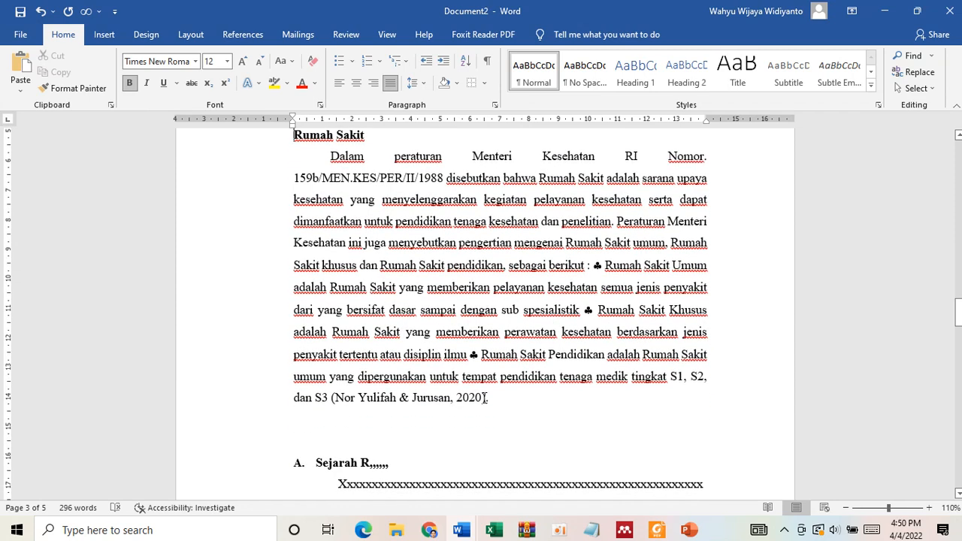
key("Return")
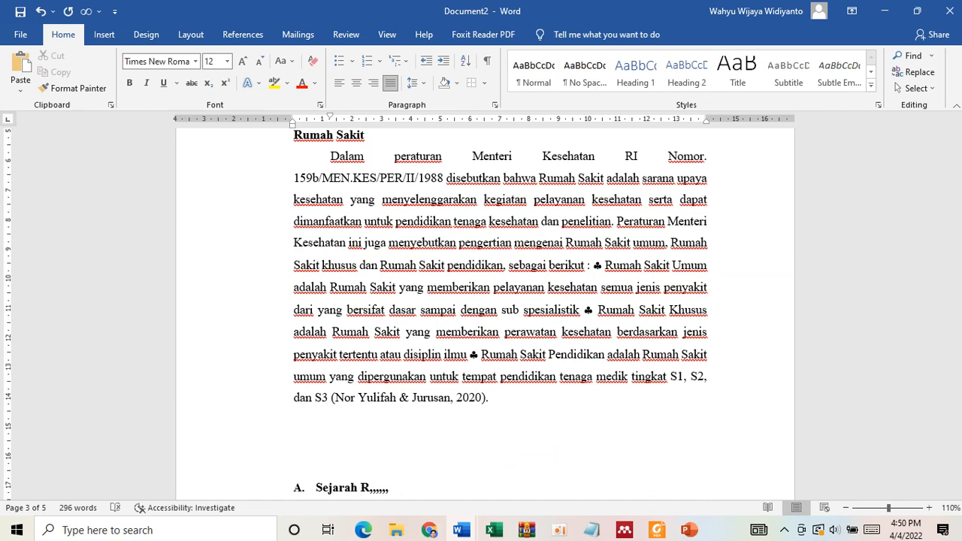
key("ctrl+shift+n")
scroll(495, 347, "up", 5)
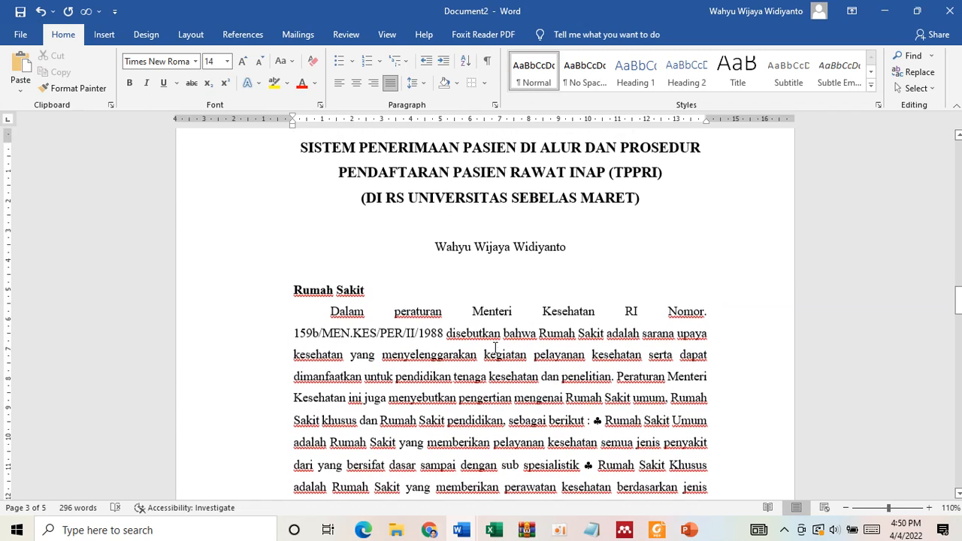
scroll(511, 406, "down", 8)
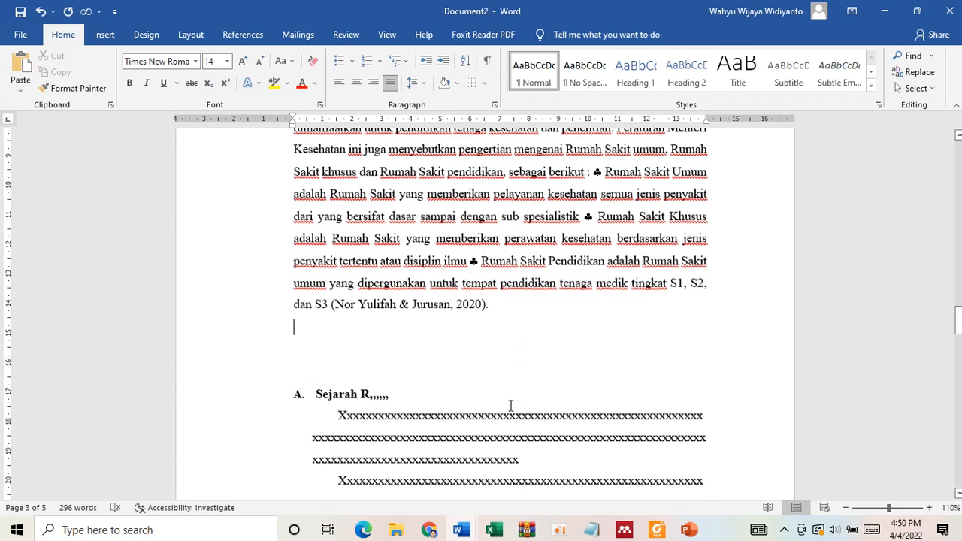
type("Pas")
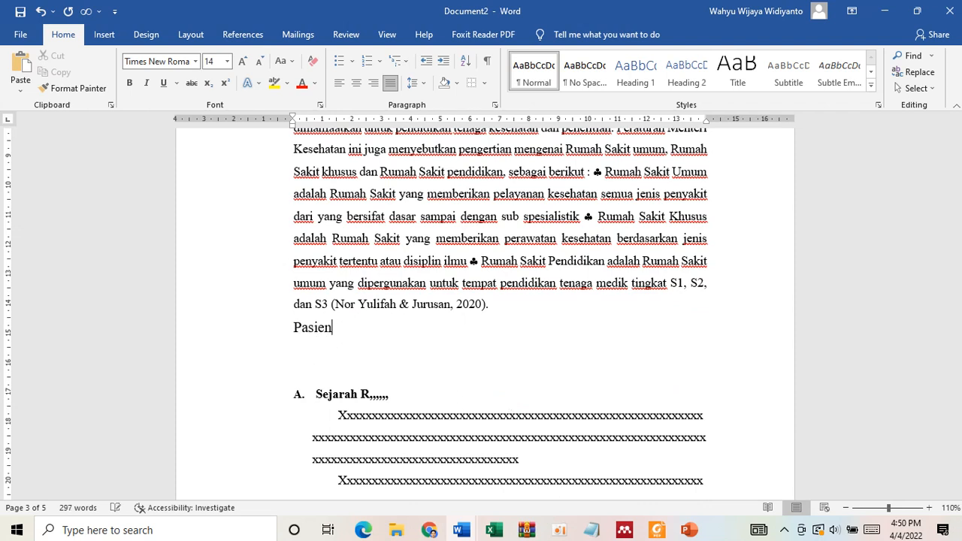
type("ien")
- Insert a blank line above "Pasien" and format that heading as bold at 12 pt
left_click(505, 305)
key("Return")
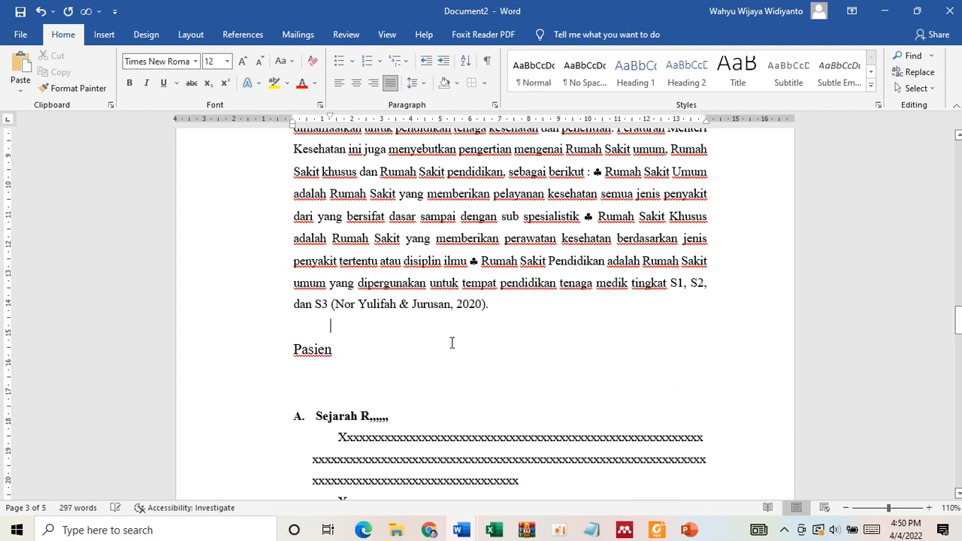
double_click(319, 351)
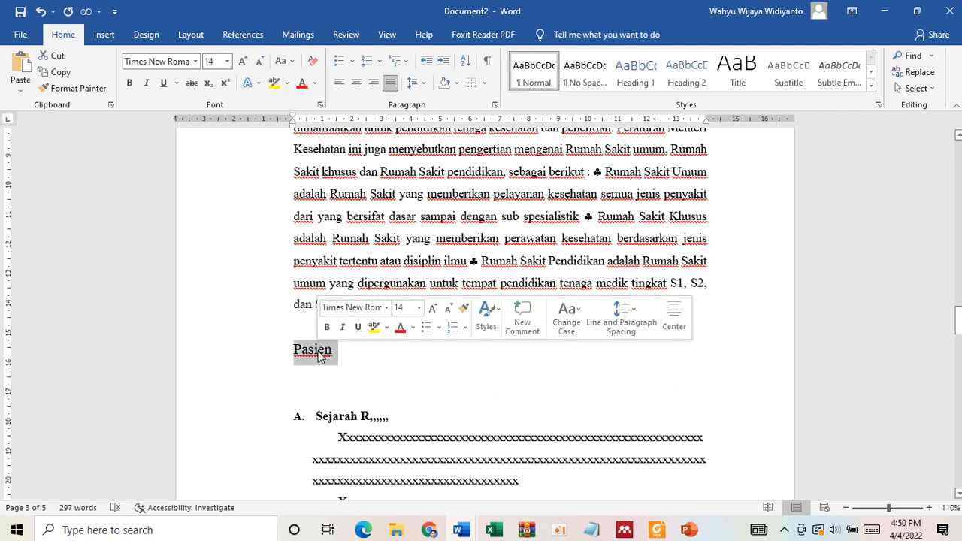
left_click(260, 61)
key("ctrl+b")
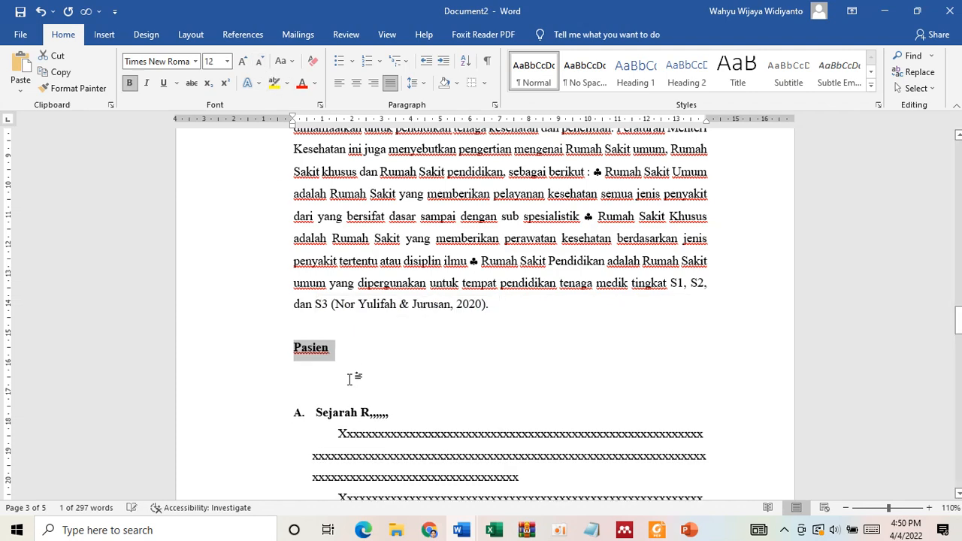
- Copy the Rumah Sakit paragraph to the line below the Pasien heading and match its formatting to the original paragraph
scroll(398, 324, "up", 4)
left_click(364, 300)
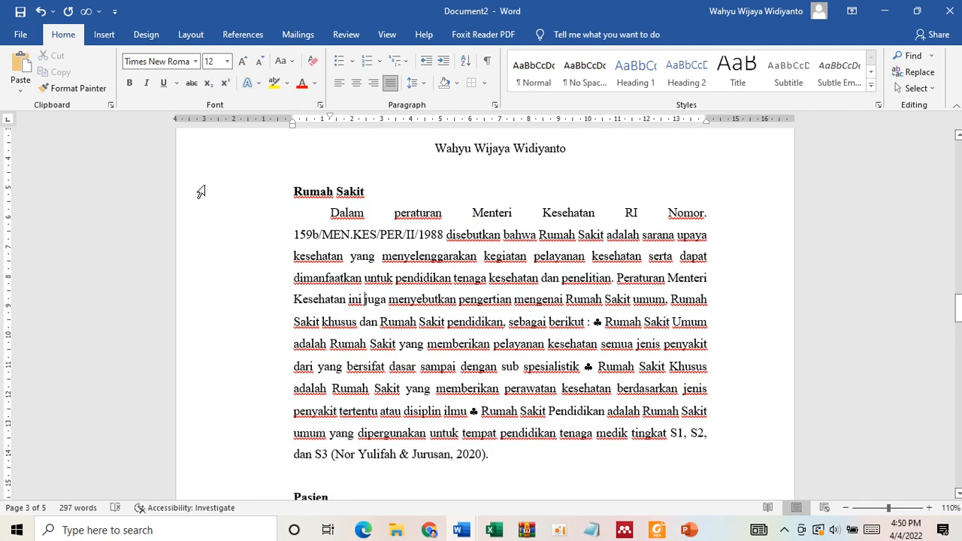
left_click_drag(331, 213, 483, 460)
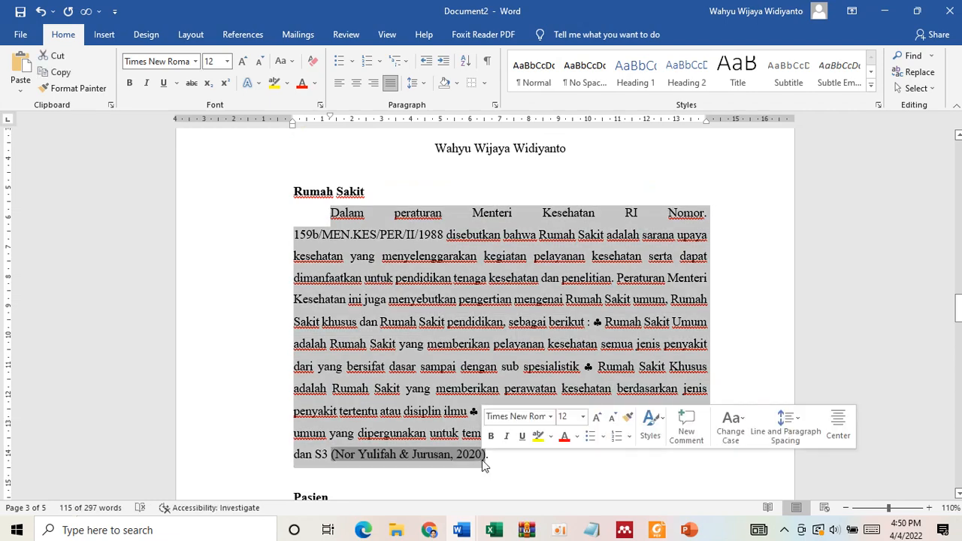
scroll(389, 382, "down", 4)
left_click(376, 351)
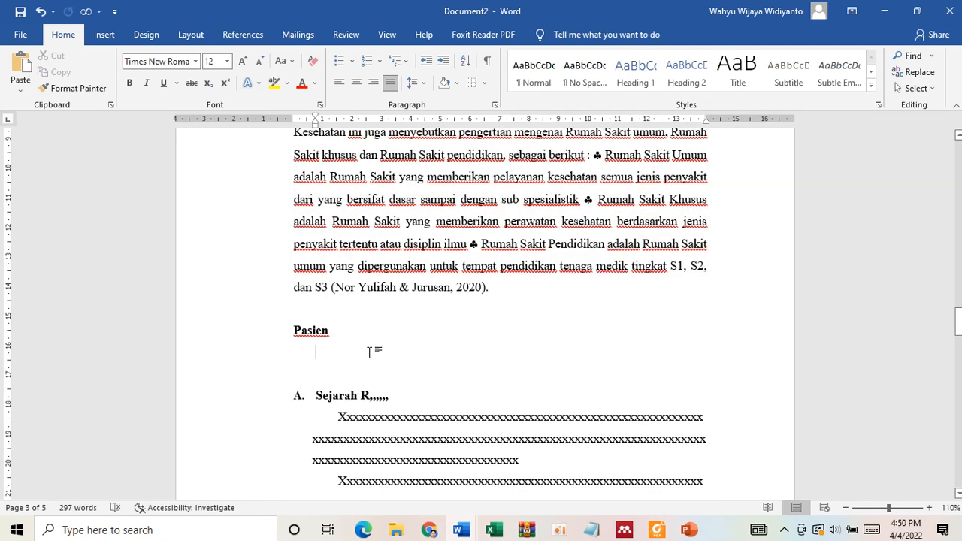
type("Dalam peraturan Menteri Kesehatan RI Nomor. 159b/MEN.KES/PER/II/1988 disebutkan bahwa Rumah Sakit adalah sarana upaya kesehatan yang menyelenggarakan kegiatan pelayanan kesehatan serta dapat dimanfaatkan untuk pendidikan tenaga kesehatan dan penelitian. Peraturan Menteri Kesehatan ini juga menyebutkan pengertian mengenai Rumah Sakit umum, Rumah Sakit khusus dan Rumah Sakit pendidikan, sebagai berikut : ♣ Rumah Sakit Umum adalah Rumah Sakit yang memberikan pelayanan kesehatan semua jenis penyakit dari yang bersifat dasar sampai dengan sub spesialistik ♣ Rumah Sakit Khusus adalah Rumah Sakit yang memberikan perawatan kesehatan berdasarkan jenis penyakit tertentu atau disiplin ilmu ♣ Rumah Sakit Pendidikan adalah Rumah Sakit umum yang dipergunakan untuk tempat pendidikan tenaga medik tingkat S1, S2, dan S3 (Nor Yulifah & Jurusan, 2020)")
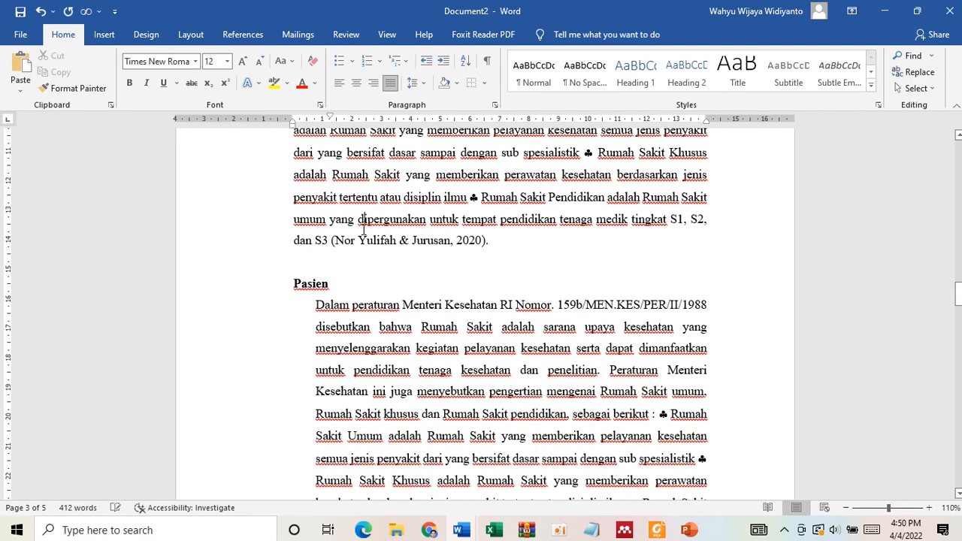
left_click(72, 88)
left_click(363, 382)
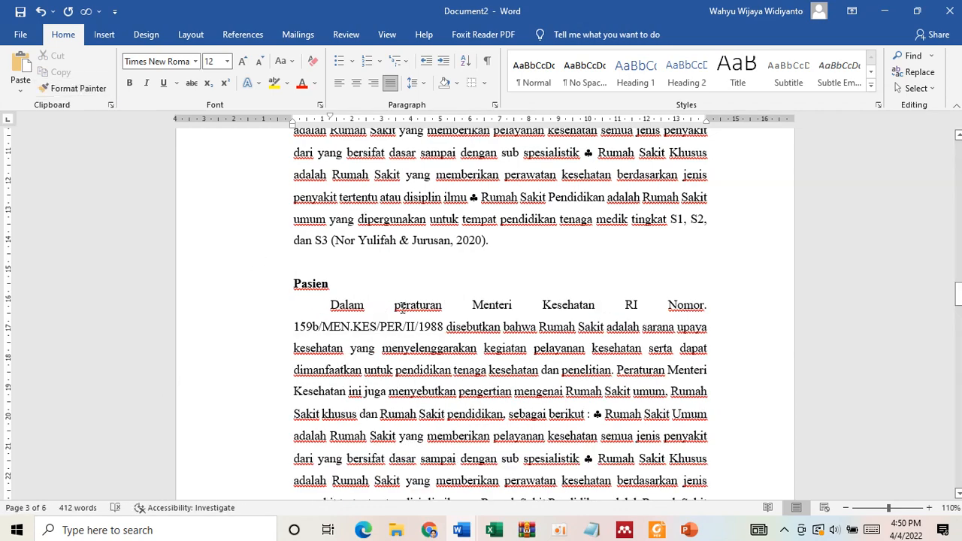
- Review the Rumah Sakit and Pasien paragraphs, the citations that close them, and the patient registration wording in the essay title
scroll(402, 306, "up", 5)
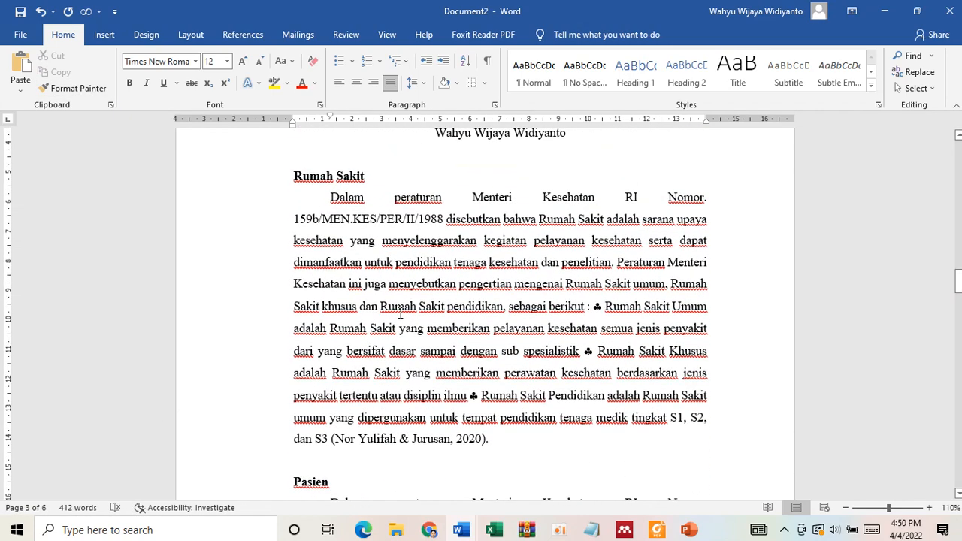
scroll(400, 315, "down", 3)
scroll(433, 279, "up", 4)
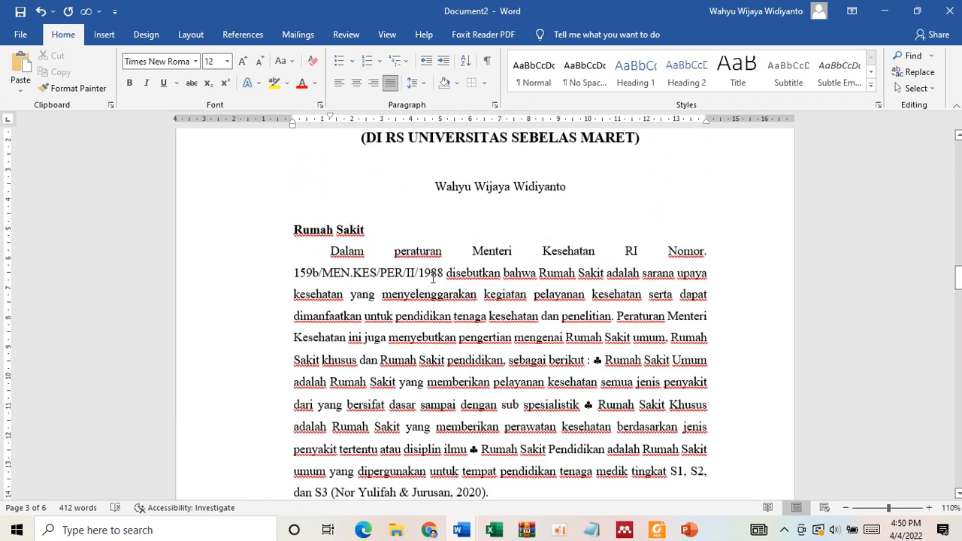
scroll(433, 279, "down", 3)
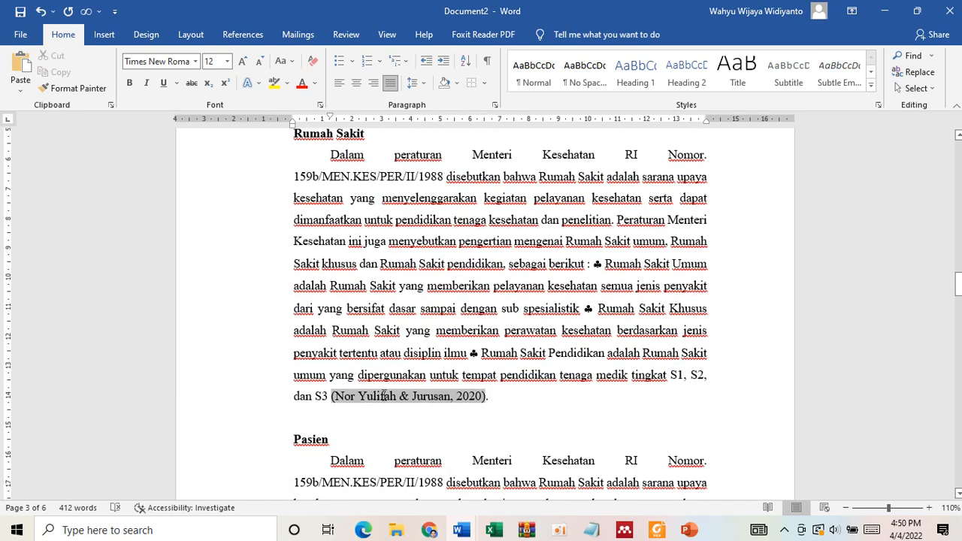
scroll(384, 397, "down", 6)
scroll(461, 421, "down", 7)
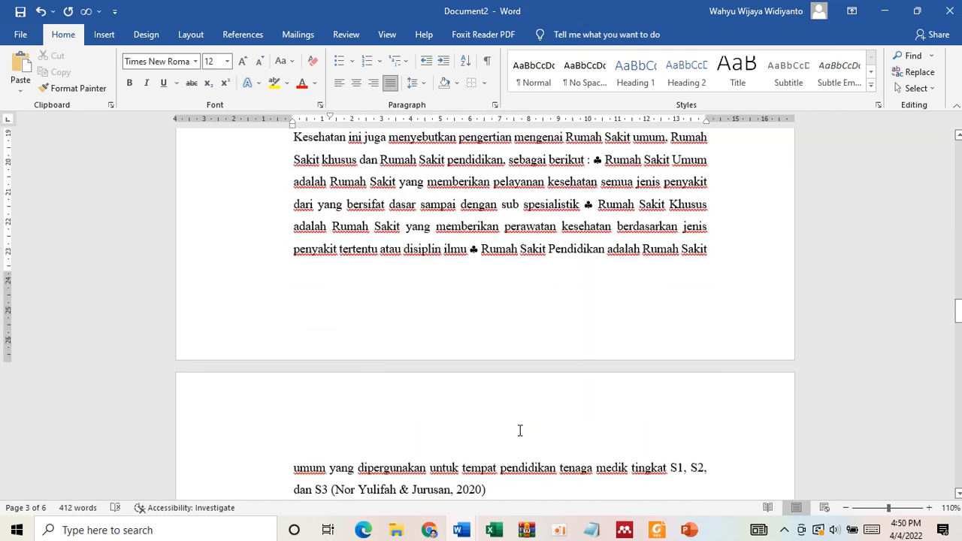
scroll(519, 431, "down", 3)
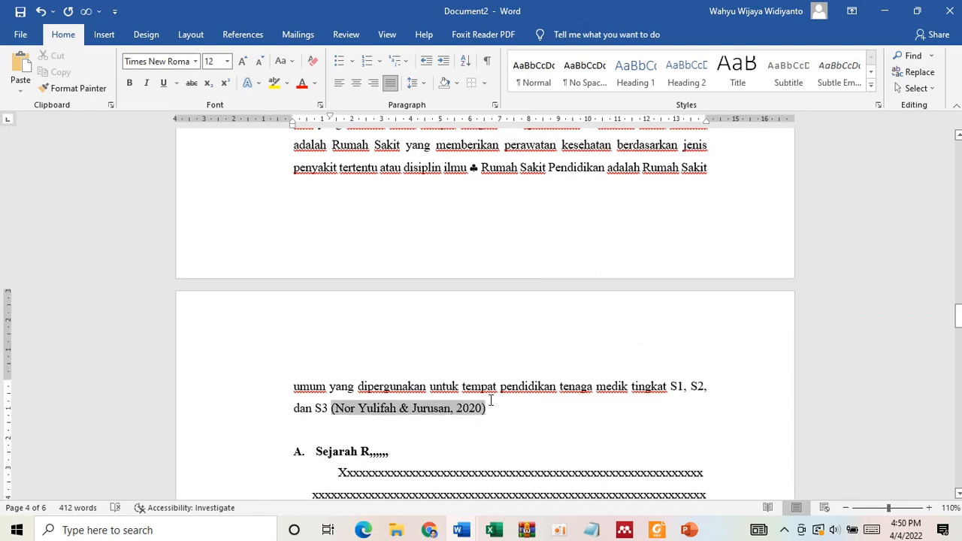
left_click(497, 416)
scroll(497, 416, "up", 10)
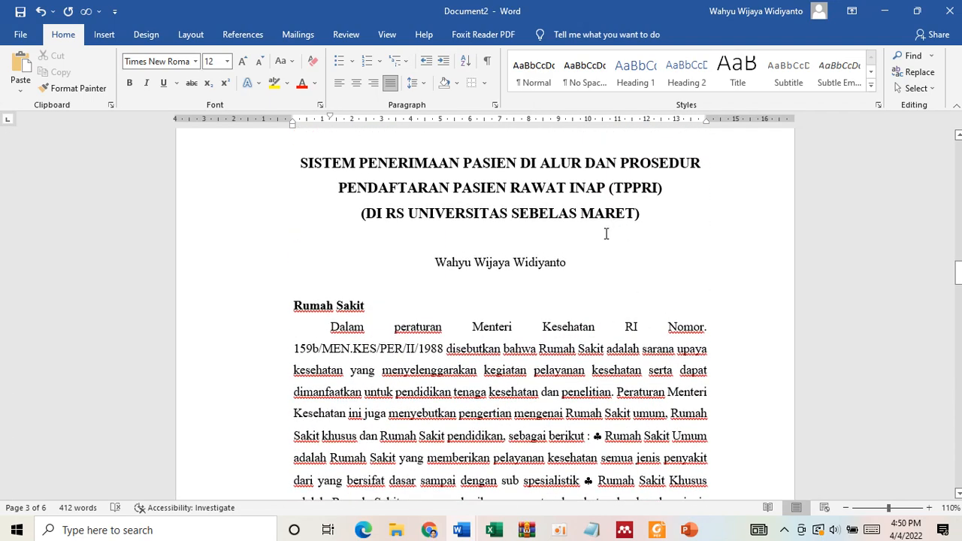
scroll(607, 234, "up", 1)
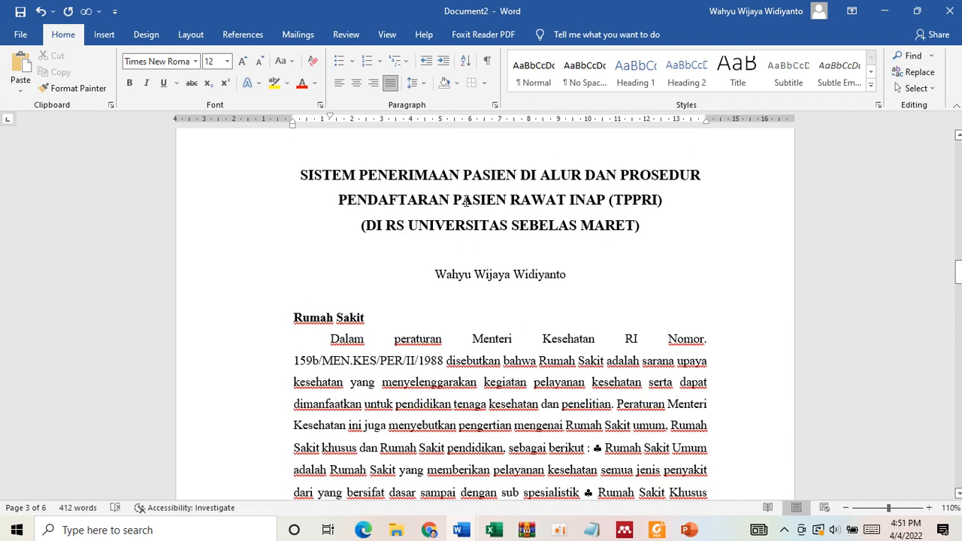
left_click_drag(466, 202, 618, 200)
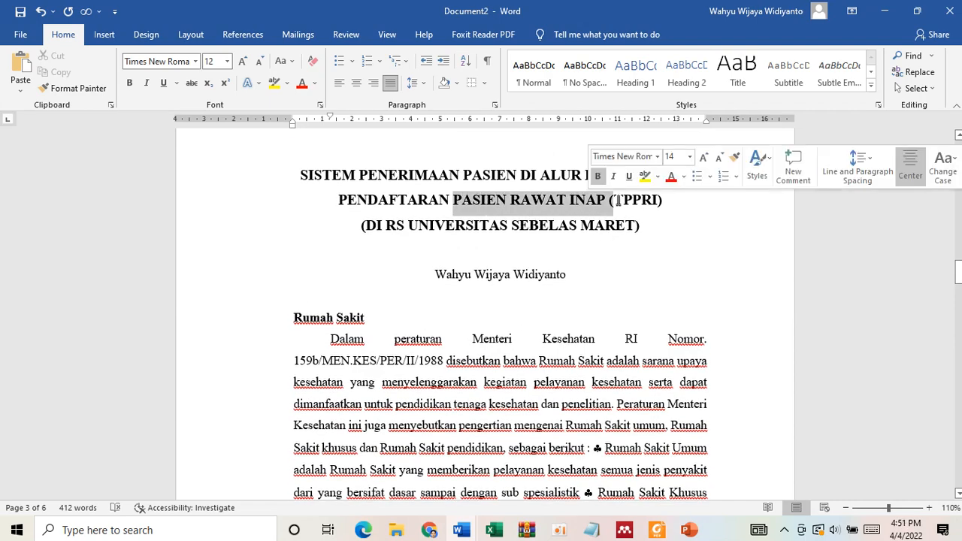
- Delete the lettered "Sejarah R,,,,,," heading and insert an empty line above the first placeholder paragraph
scroll(516, 424, "down", 5)
scroll(515, 426, "down", 2)
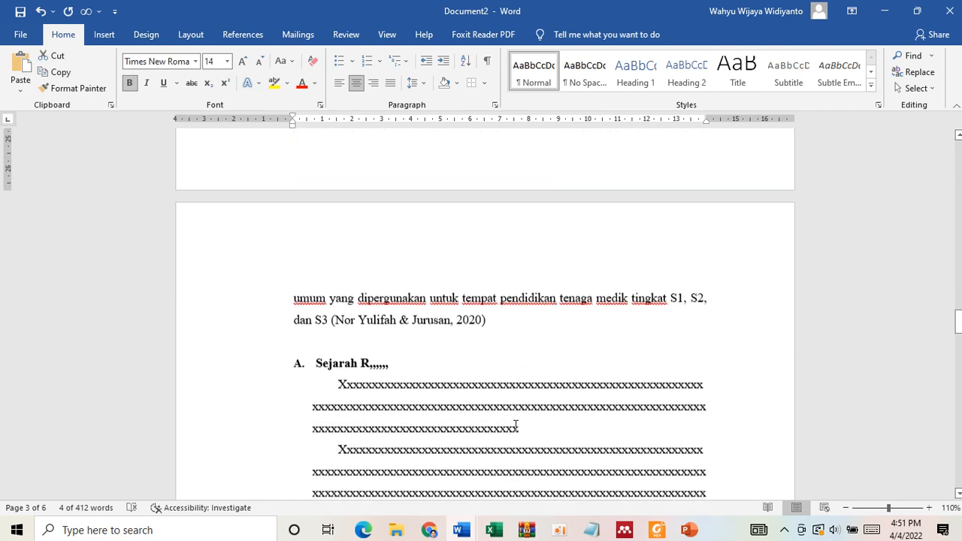
left_click_drag(291, 309, 389, 306)
key("Delete")
key("Delete")
key("BackSpace")
key("BackSpace")
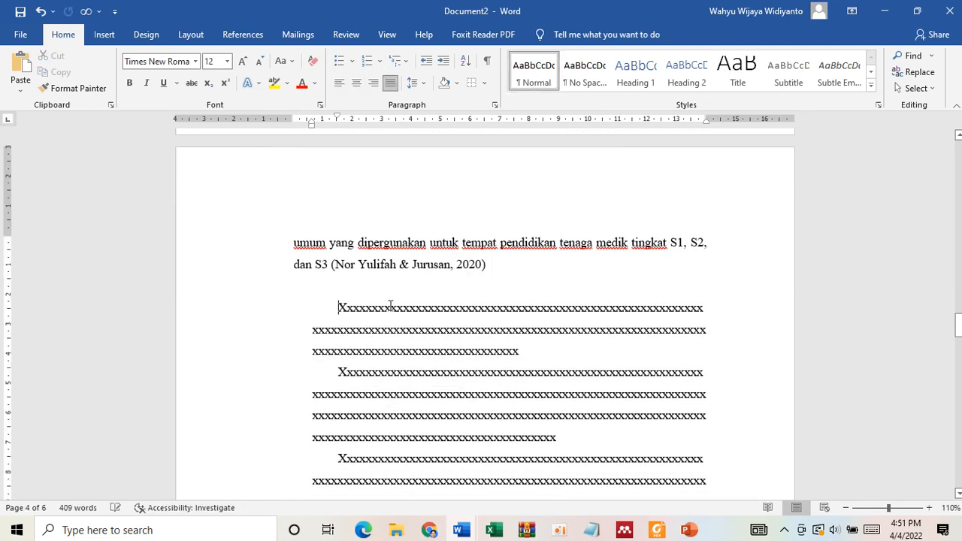
key("Return")
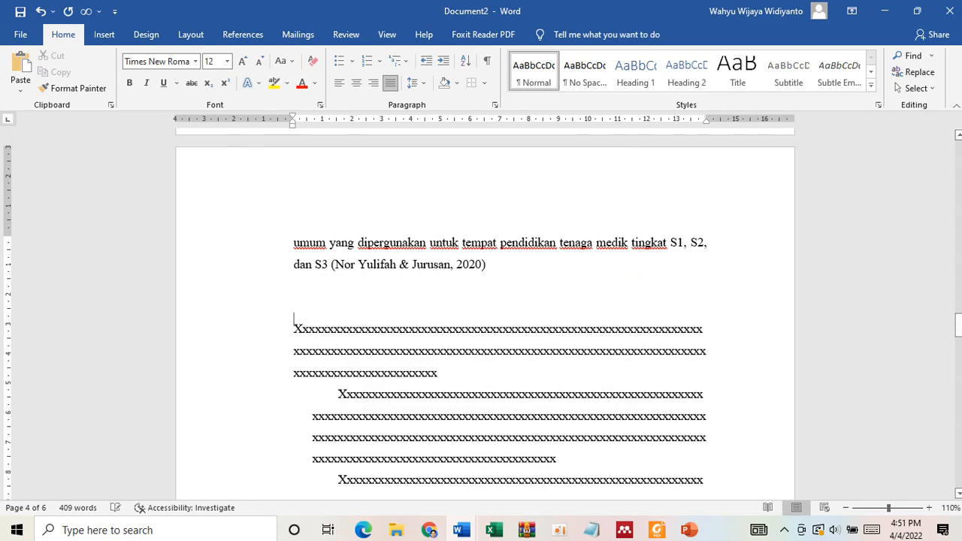
key("Up")
- Go back to the start of the essay and select its three-line title
scroll(485, 313, "up", 10)
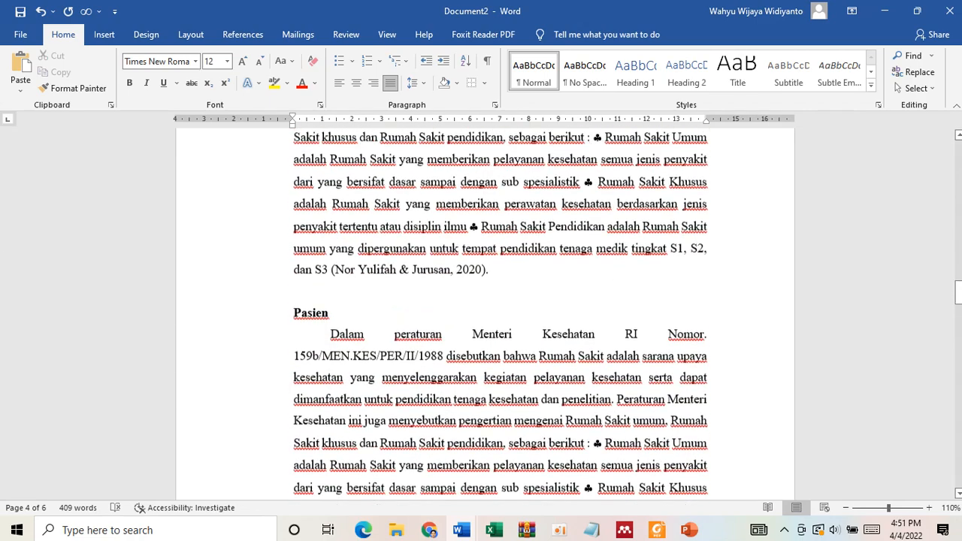
scroll(481, 278, "up", 1)
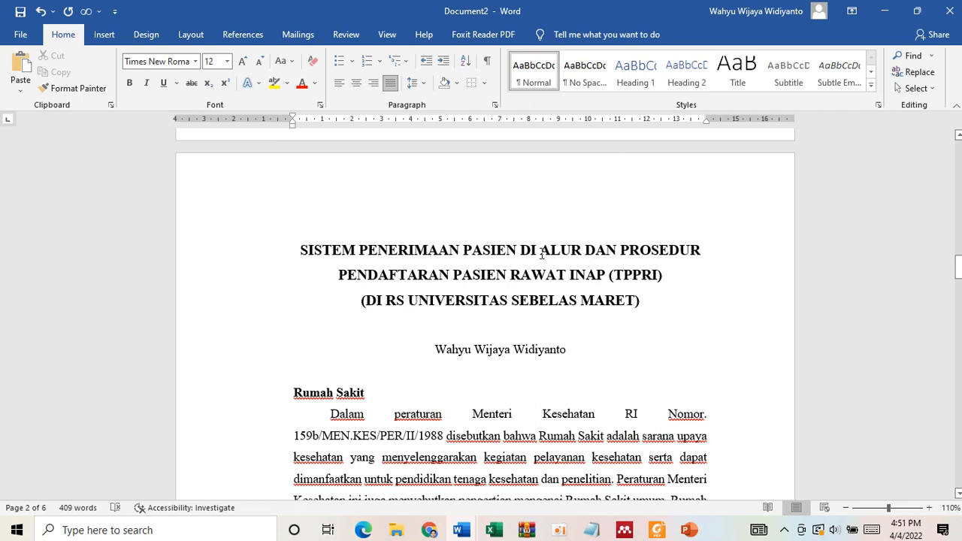
left_click(541, 253)
left_click_drag(301, 250, 643, 308)
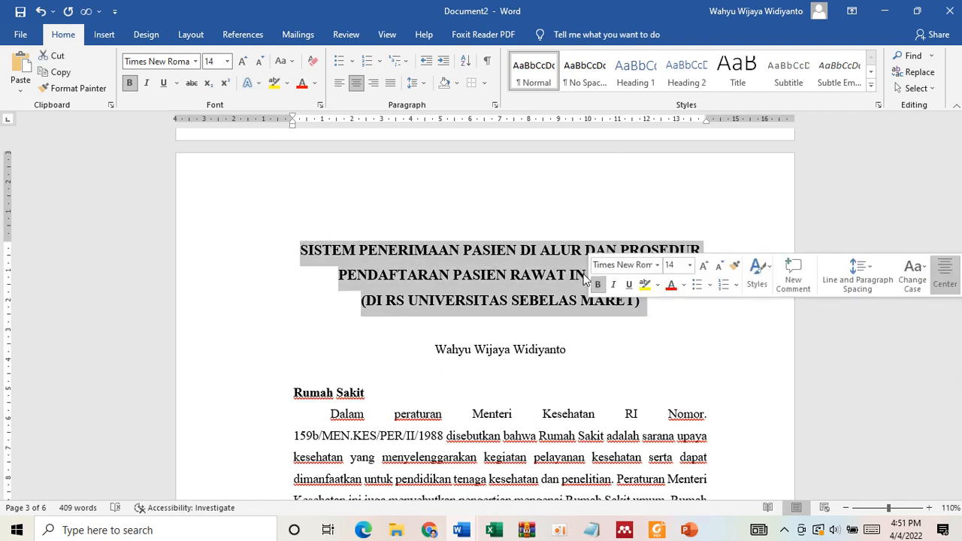
- Copy "ALUR DAN PROSEDUR PENDAFTARAN PASIEN RAWAT INAP (TPPRI)" from the essay title to the empty line above the first placeholder paragraph, at size 12
left_click_drag(540, 250, 662, 276)
scroll(661, 276, "down", 9)
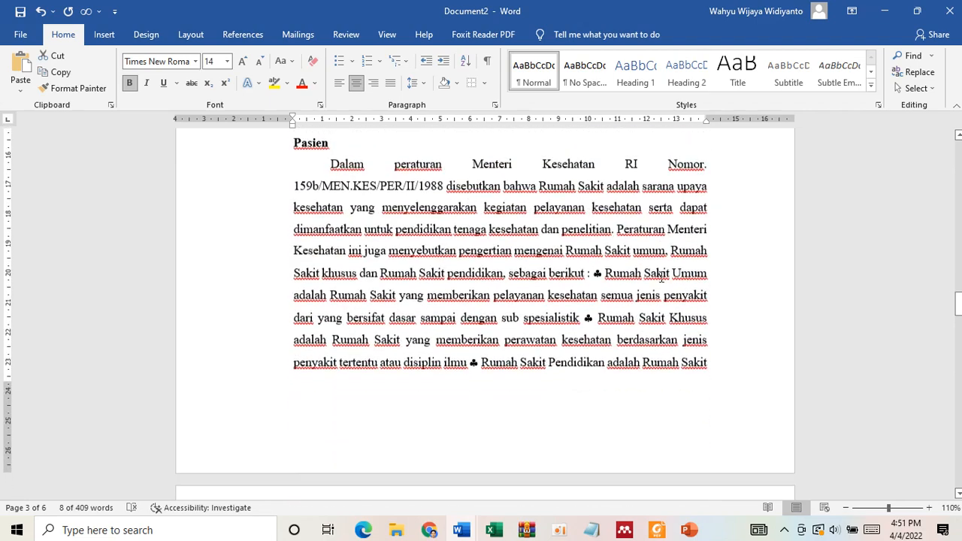
scroll(661, 276, "down", 6)
left_click(306, 279)
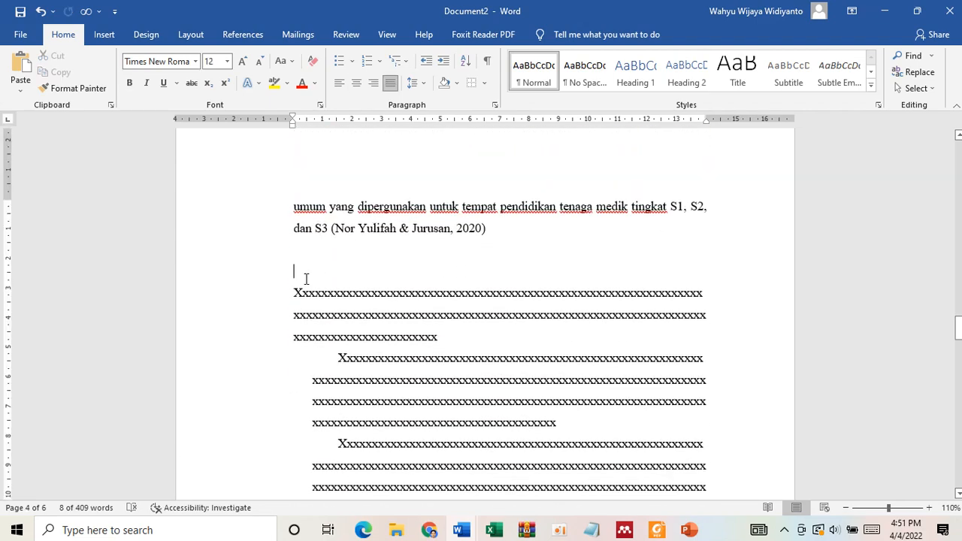
type("ALUR DAN PROSEDUR PENDAFTARAN PASIEN RAWAT INAP (TPPRI)")
left_click_drag(403, 300, 293, 276)
left_click(259, 61)
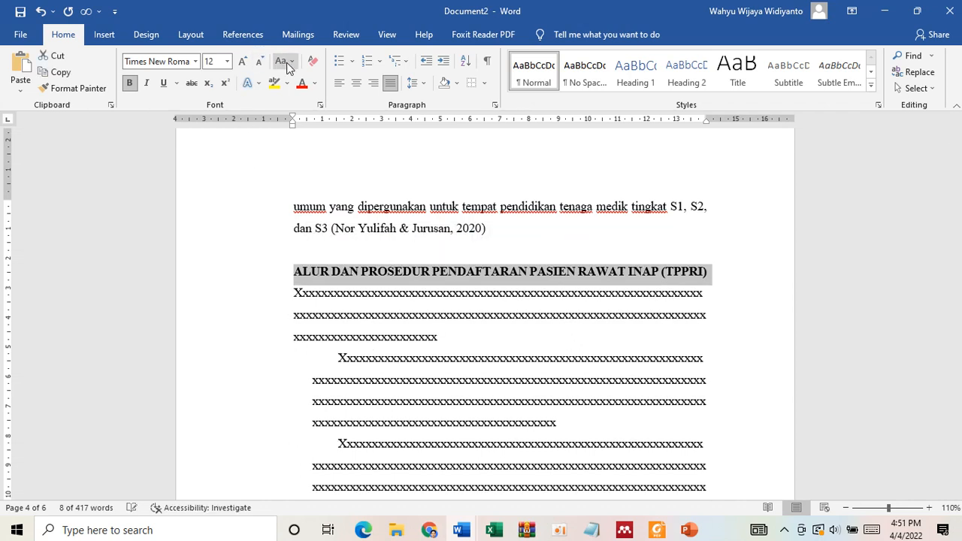
- Change the pasted heading to Capitalize Each Word and set its TPPRI abbreviation back to uppercase
left_click(288, 68)
left_click(313, 125)
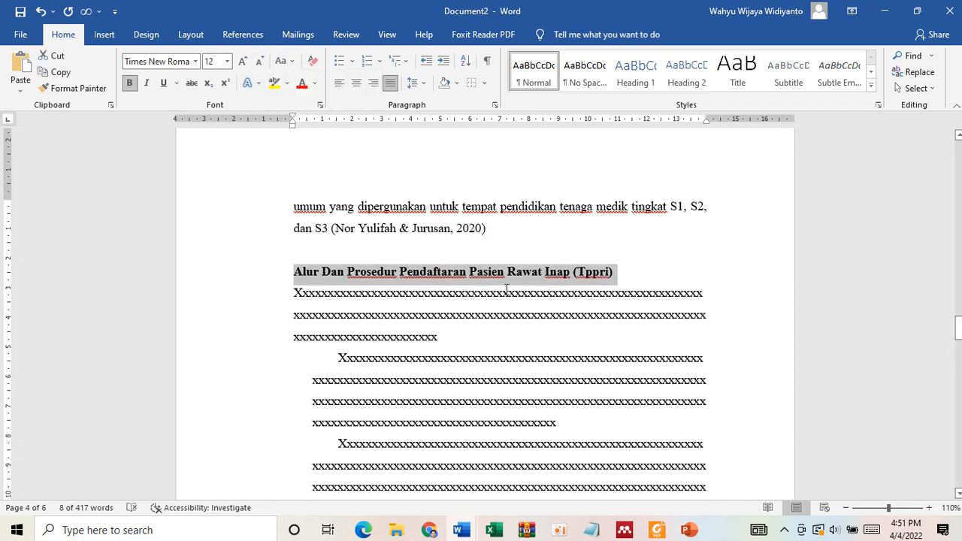
double_click(591, 272)
left_click(285, 60)
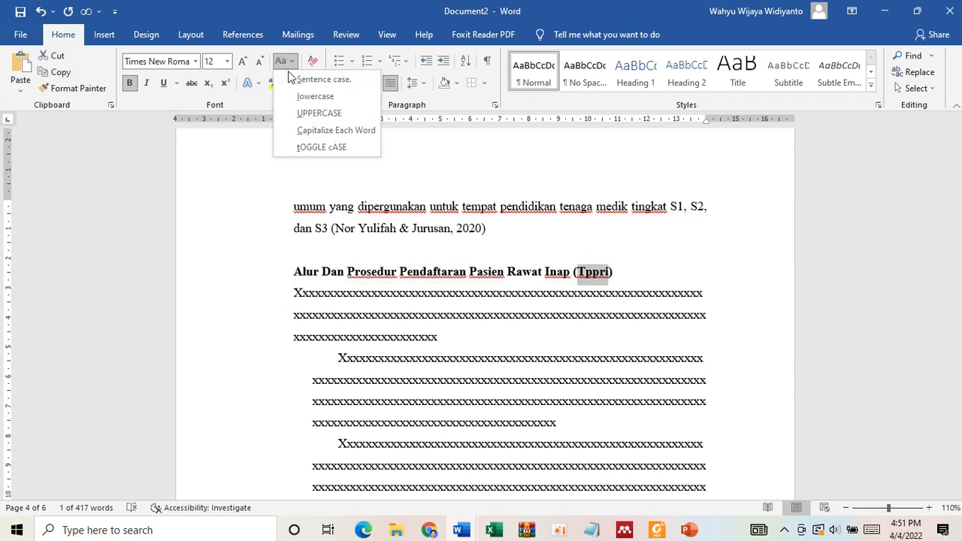
left_click(303, 114)
- Apply the cited body paragraph's formatting, with its first-line indent, to the first two placeholder paragraphs below the TPPRI heading
left_click(290, 297)
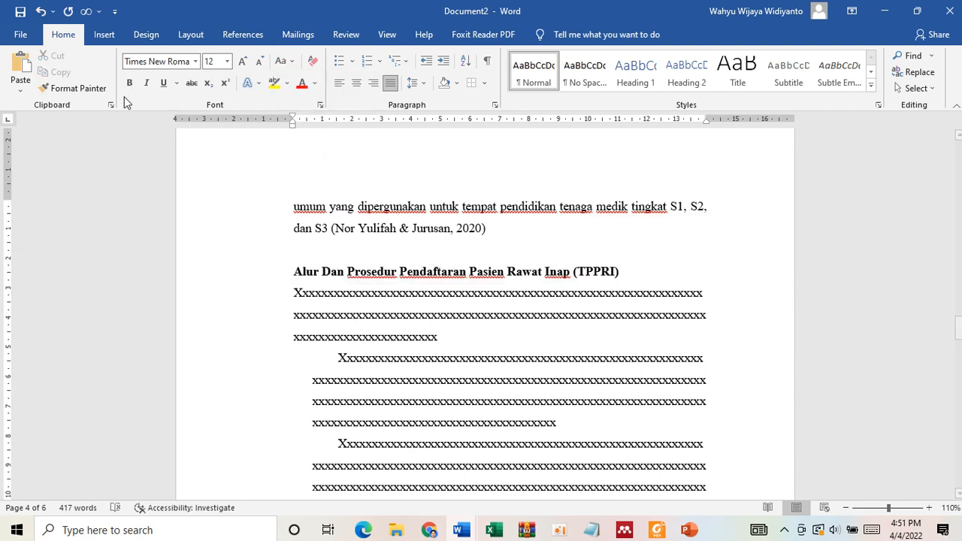
left_click(75, 87)
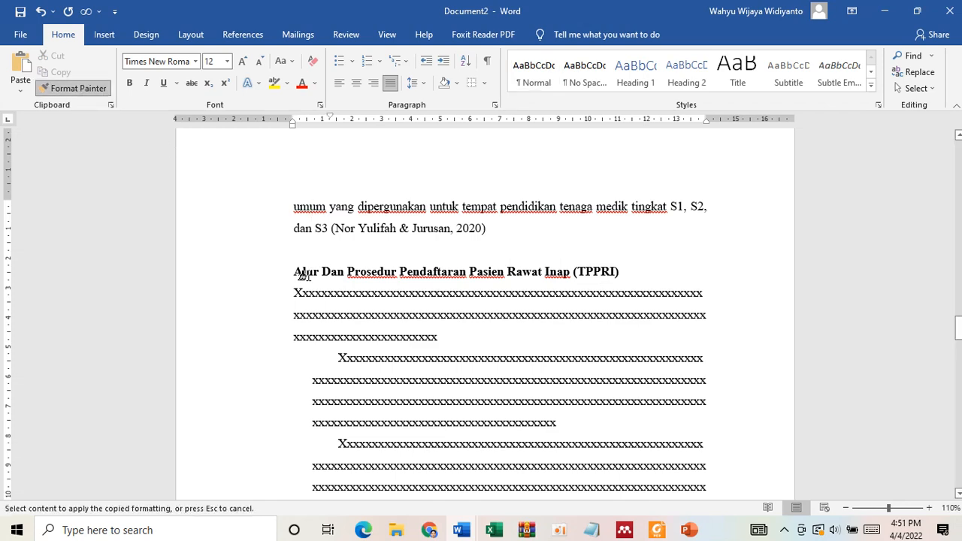
left_click(314, 293)
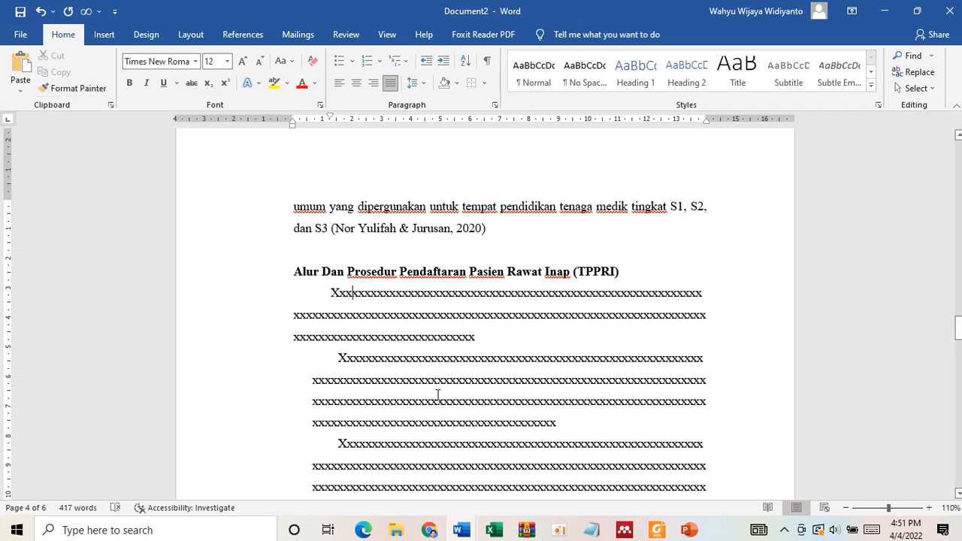
scroll(443, 399, "down", 1)
left_click(71, 88)
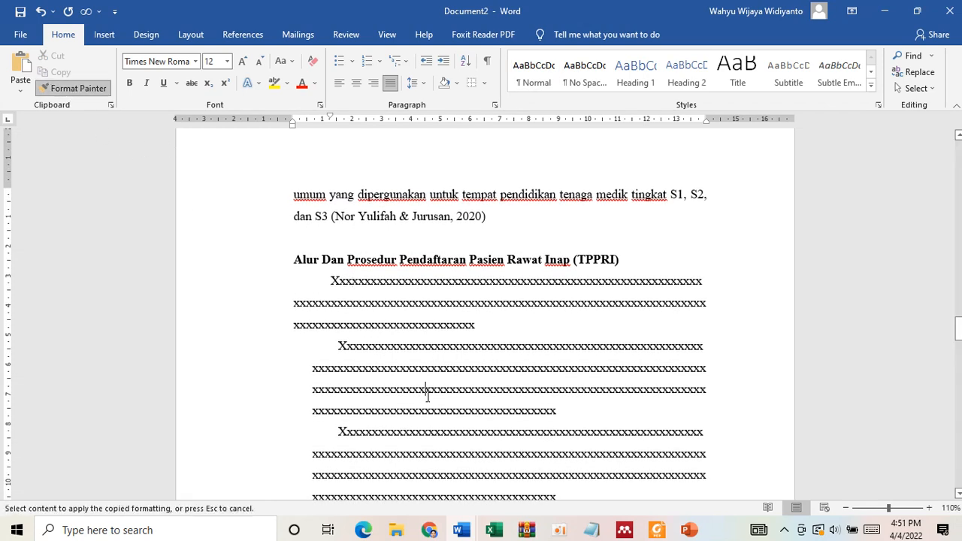
left_click(428, 392)
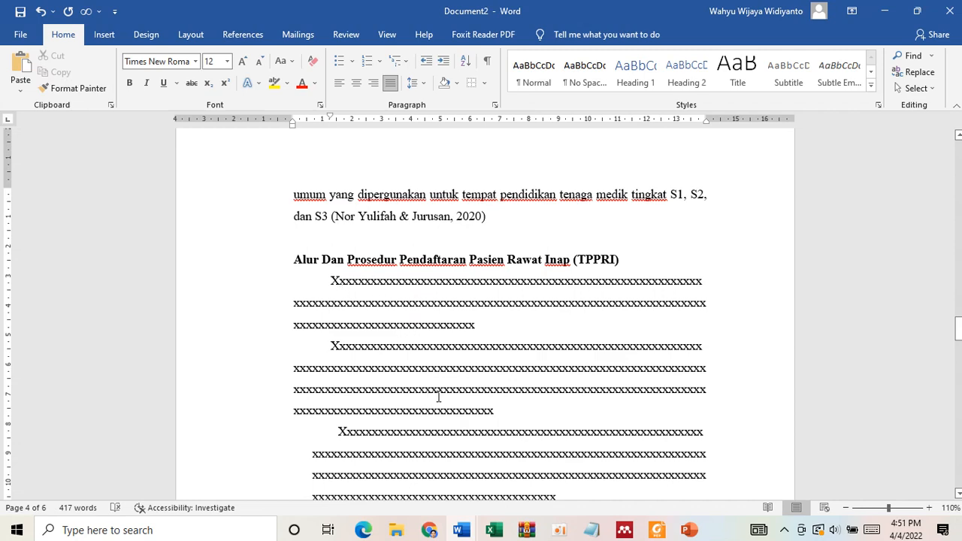
scroll(440, 397, "down", 1)
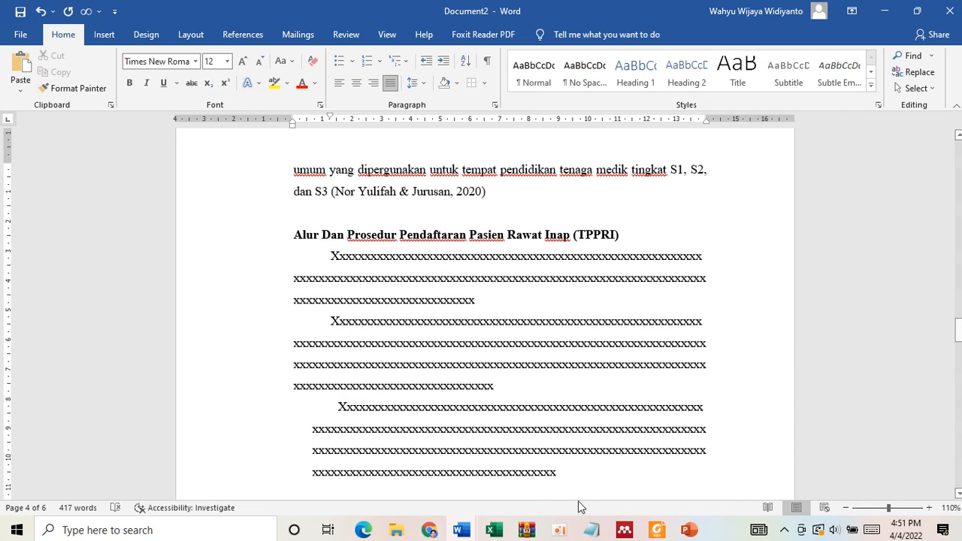
- Switch to Foxit Reader and look through the registration flowcharts in ALUR PENDAFTARAN PASIEN RAWAT JALAN.pdf up to the inpatient one
left_click(658, 530)
left_click(327, 54)
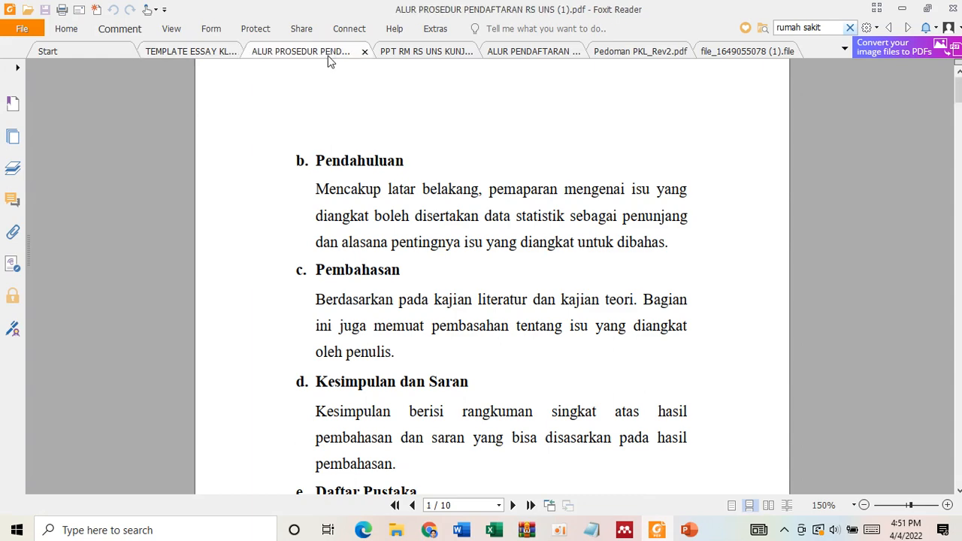
left_click(407, 49)
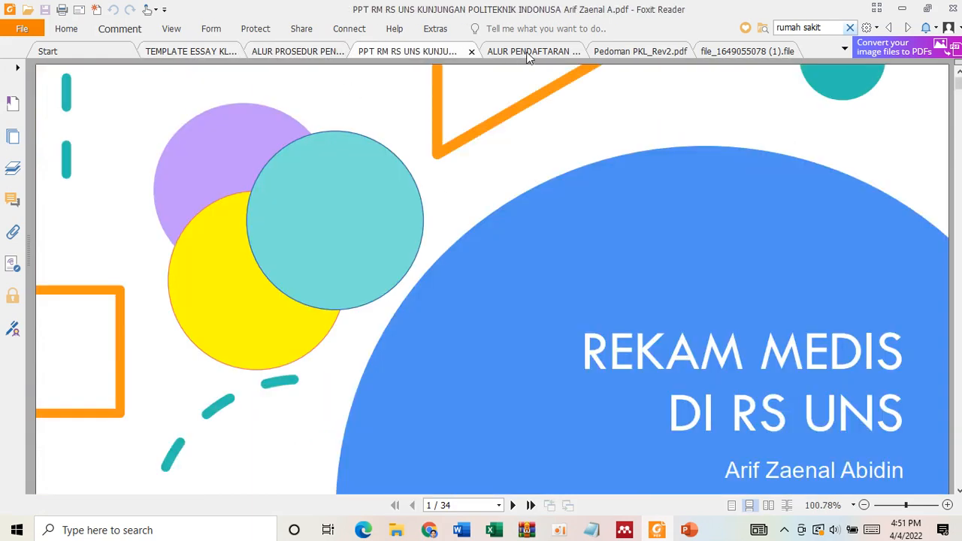
left_click(530, 51)
scroll(529, 320, "down", 2)
scroll(529, 321, "down", 15)
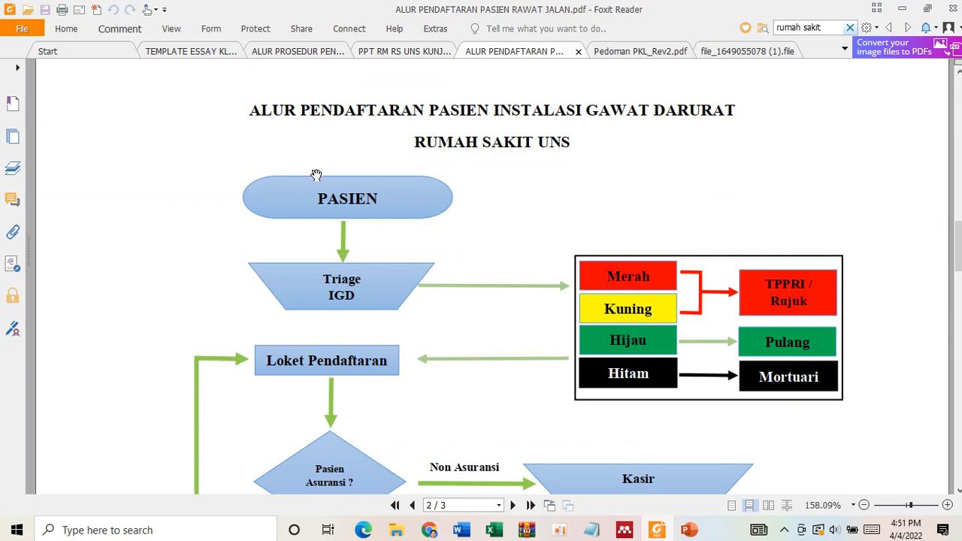
scroll(315, 175, "down", 10)
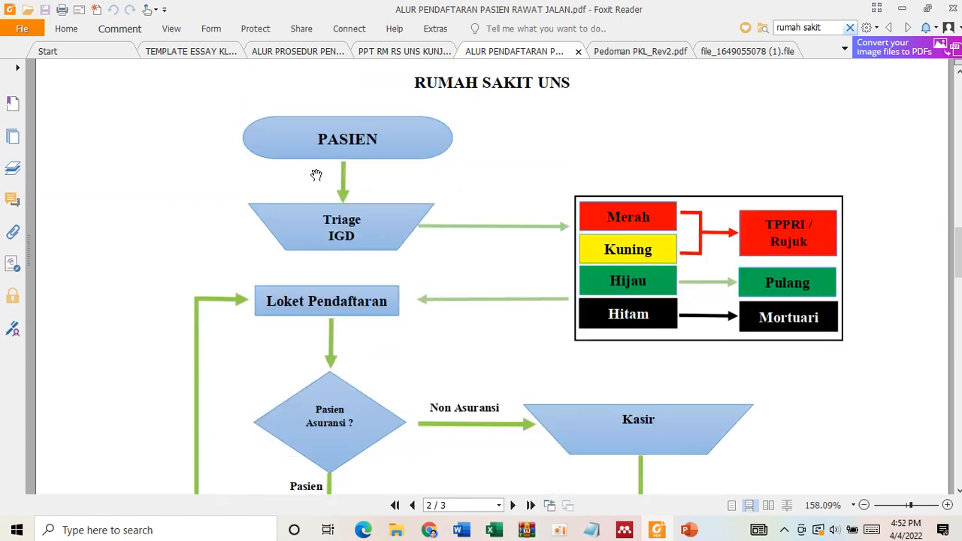
scroll(454, 321, "down", 4)
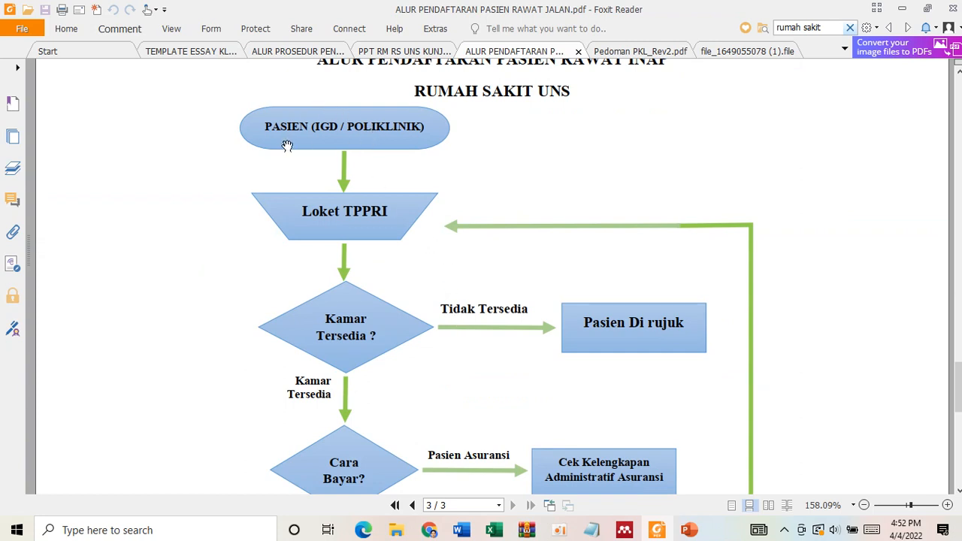
scroll(406, 279, "down", 12)
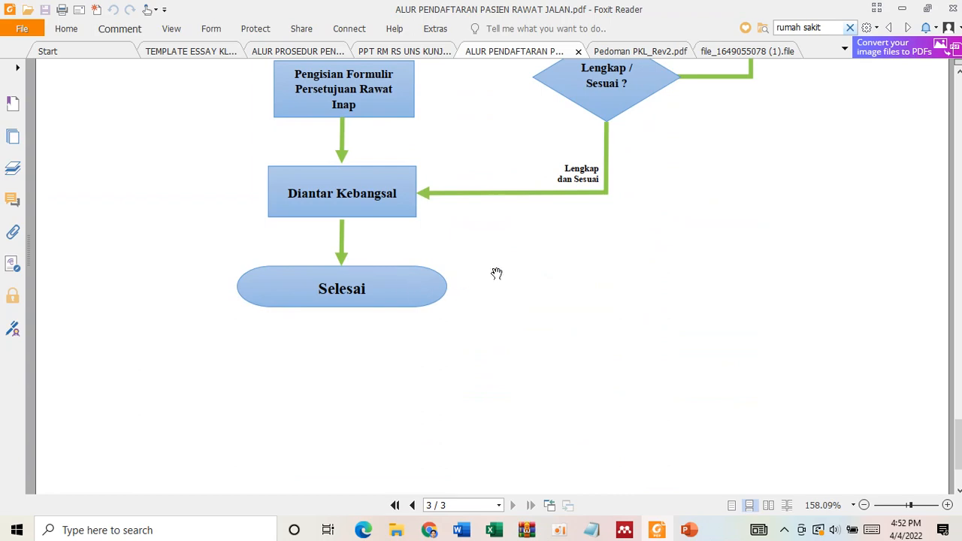
- Examine the inpatient registration flowchart's route from Loket TPPRI through room availability and payment method to the ward
scroll(496, 272, "up", 9)
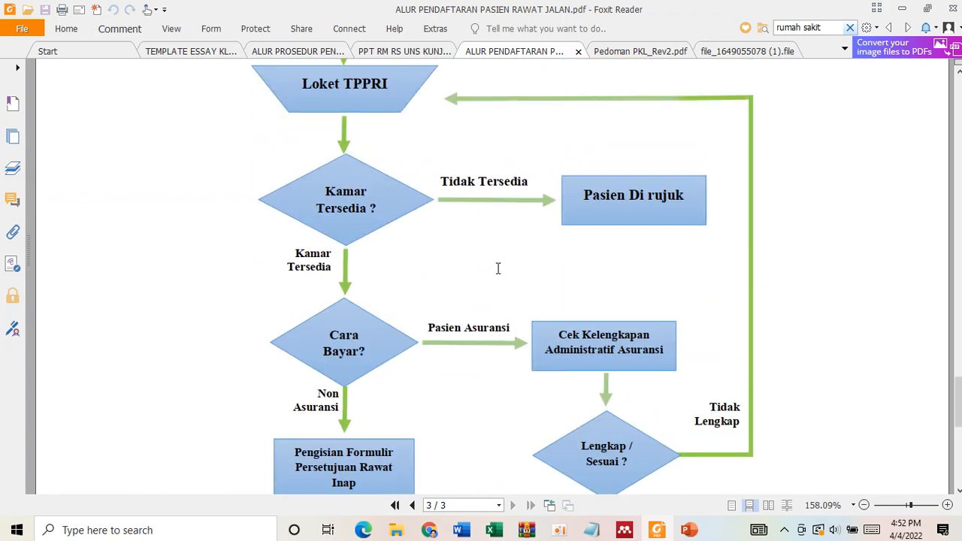
scroll(497, 269, "down", 2, "ctrl")
scroll(509, 251, "up", 8)
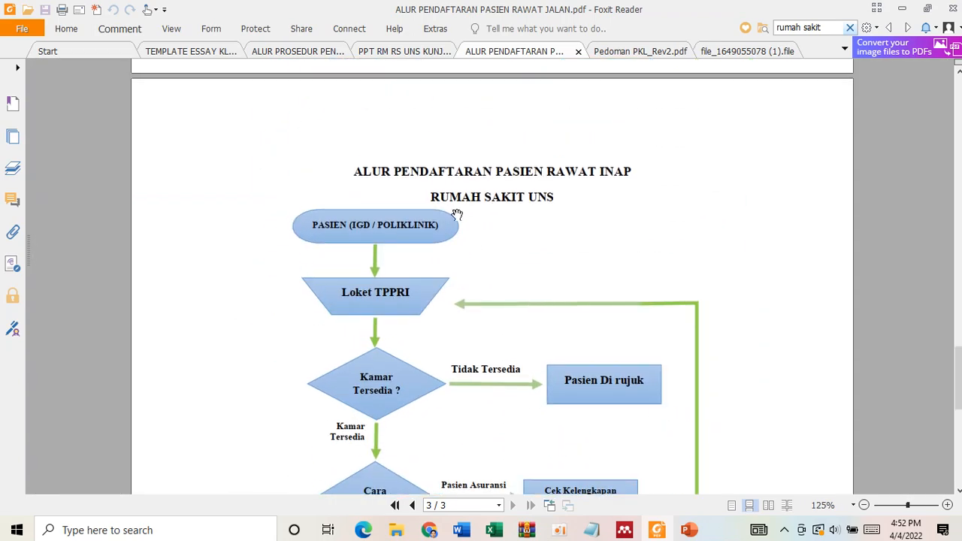
scroll(457, 215, "down", 4)
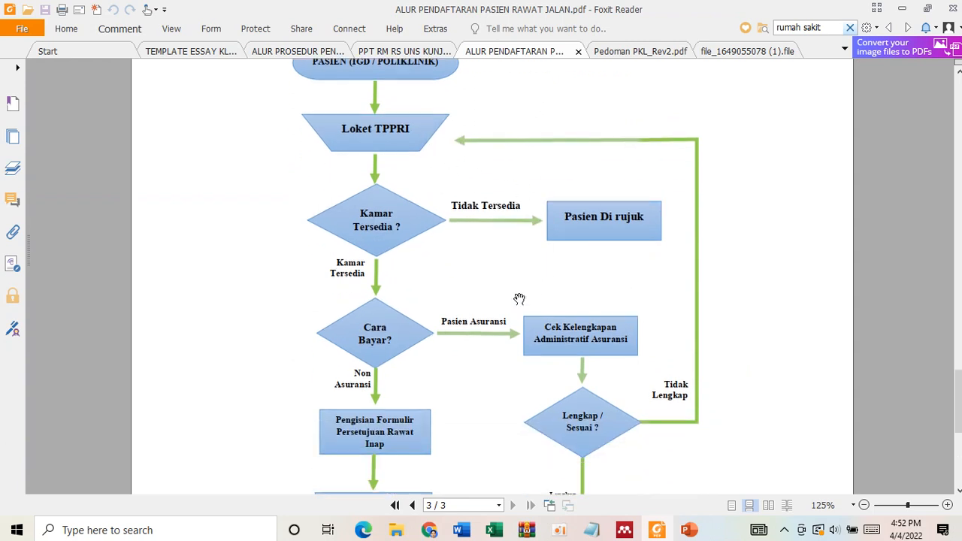
scroll(542, 294, "down", 1)
scroll(541, 294, "up", 1)
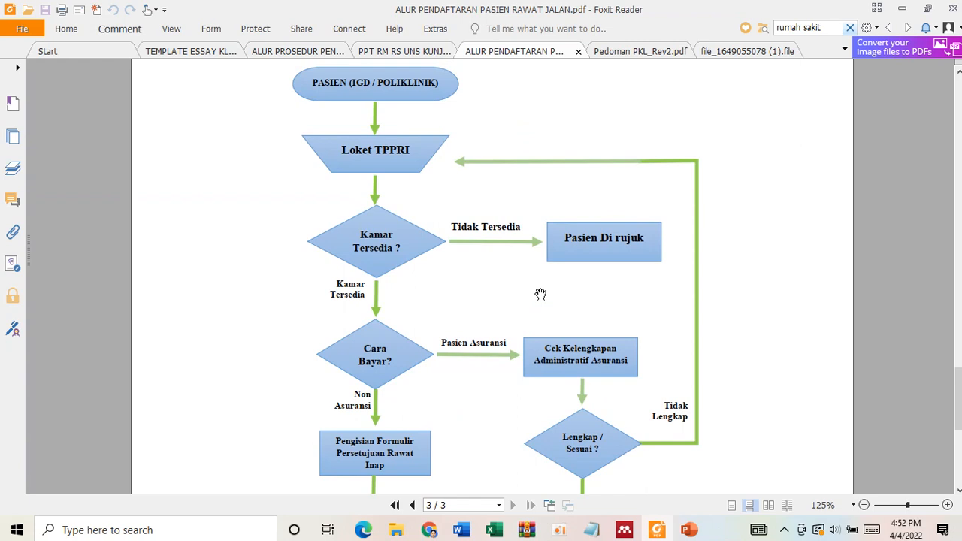
scroll(541, 294, "down", 5)
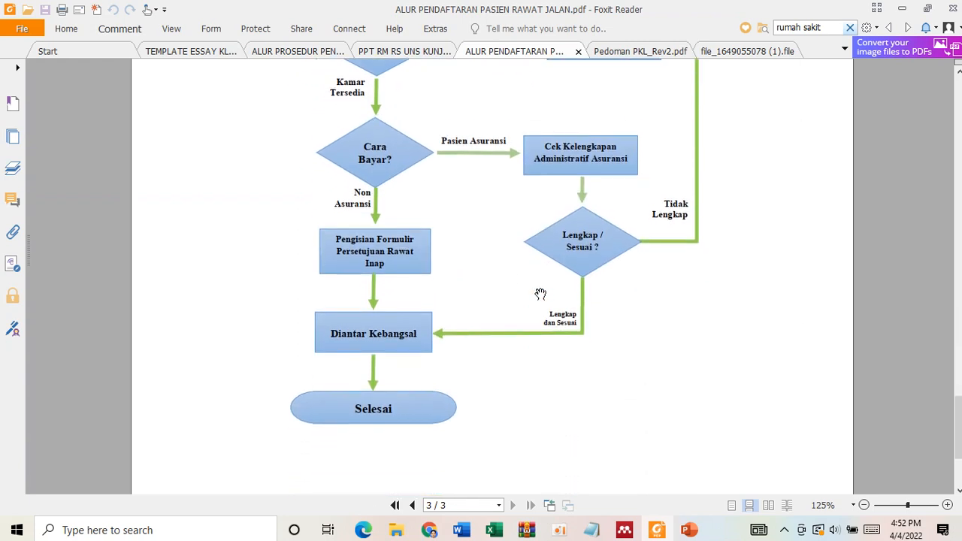
scroll(541, 294, "up", 3)
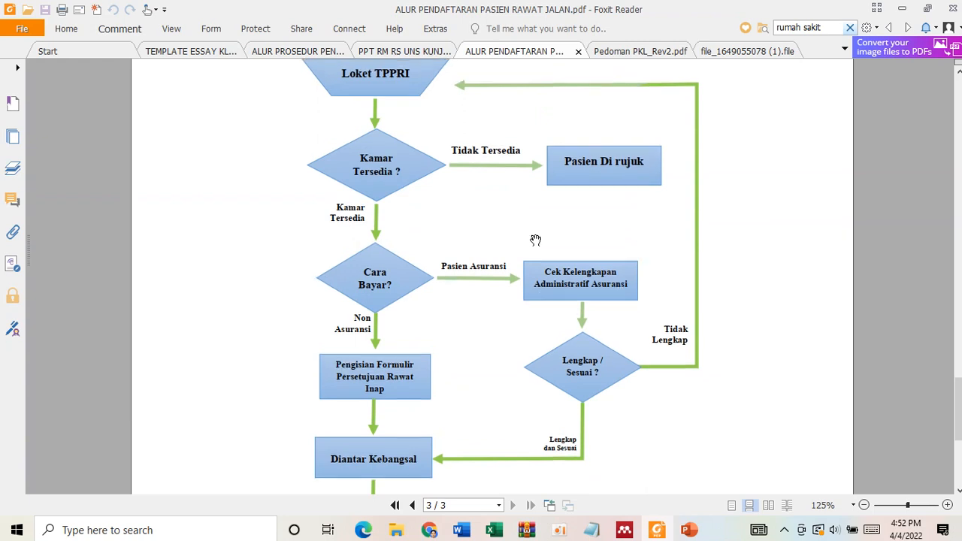
scroll(535, 240, "up", 3)
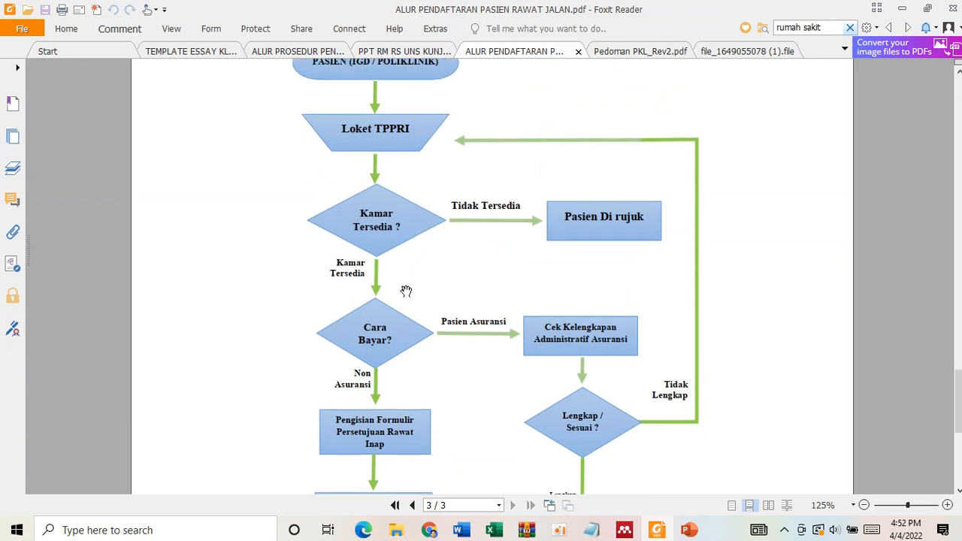
scroll(406, 291, "down", 3)
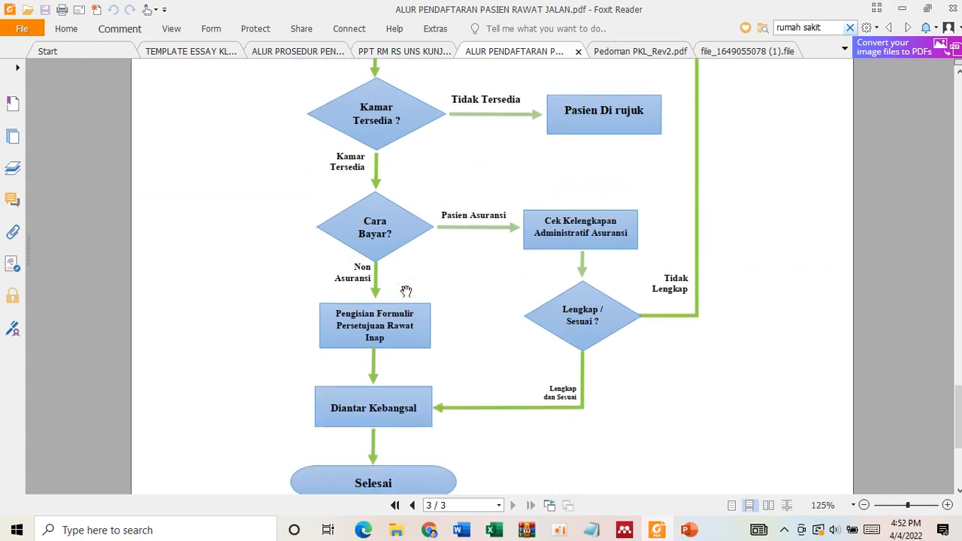
scroll(440, 280, "up", 5)
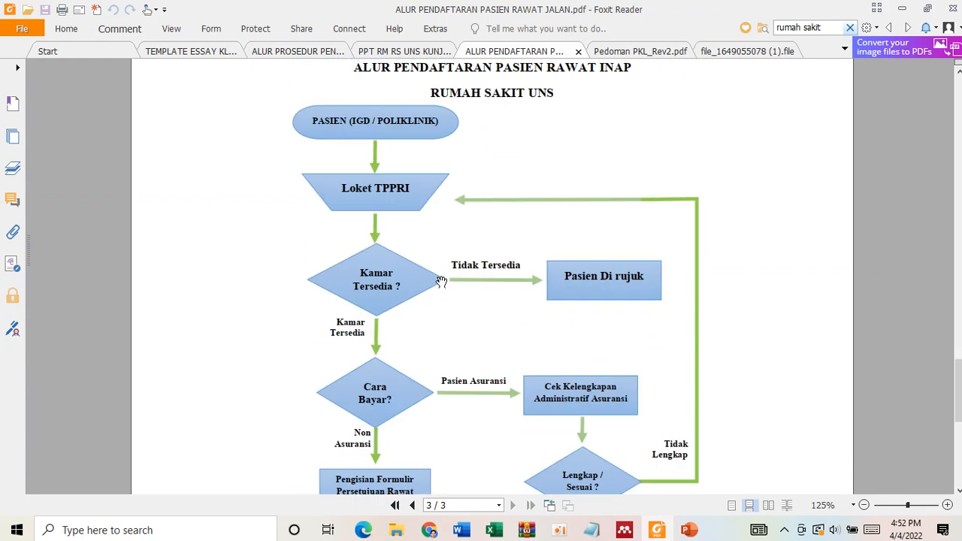
scroll(474, 390, "down", 4)
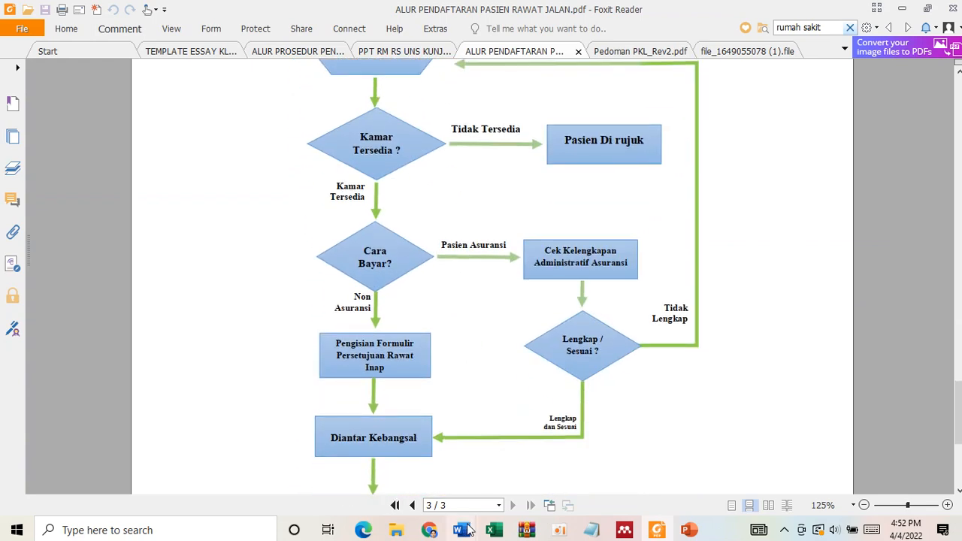
- In Word's Document3, bold "adalah karangan prosa yang membahas suatu masalah sepintas lalu dari sudut pandang pribadi penulisnya" under Definisi Esai
left_click(462, 531)
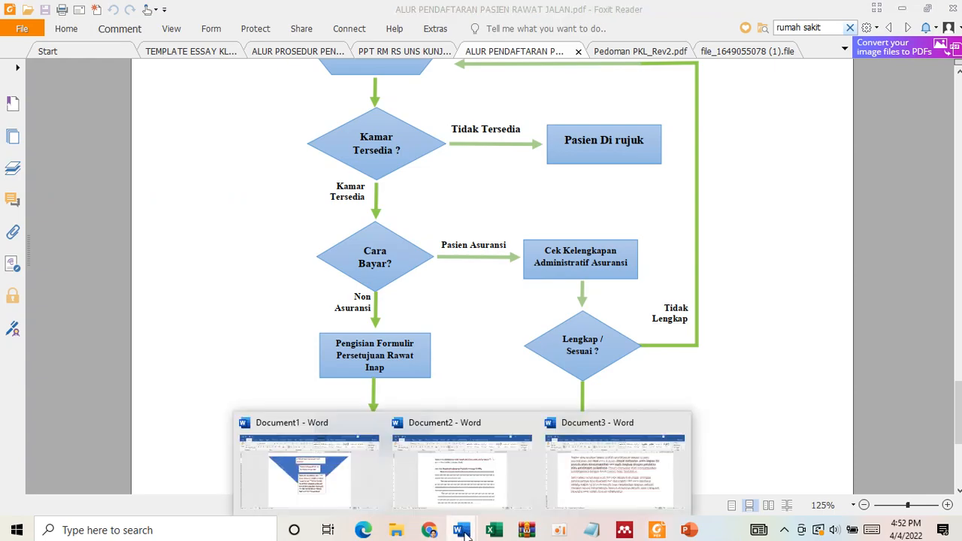
left_click(575, 482)
scroll(496, 421, "down", 10)
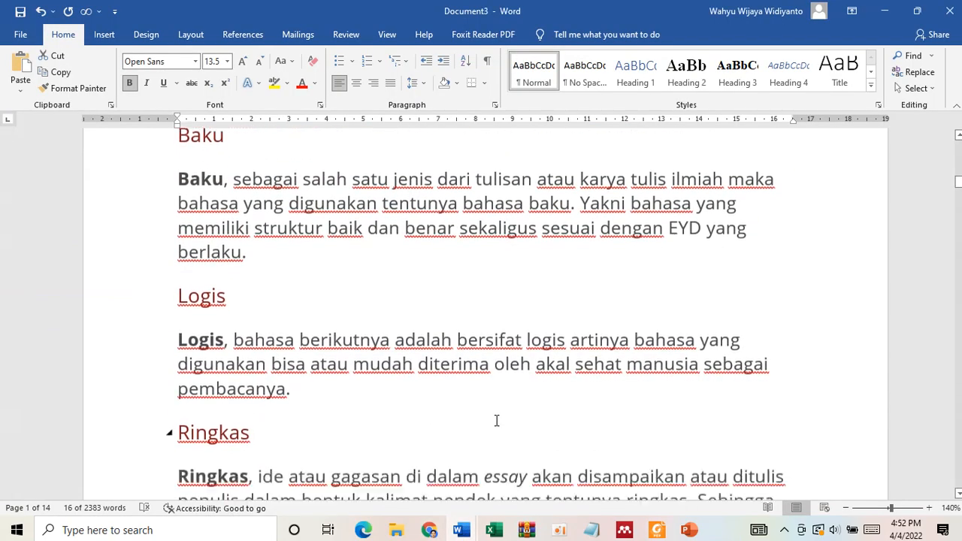
scroll(496, 421, "down", 20)
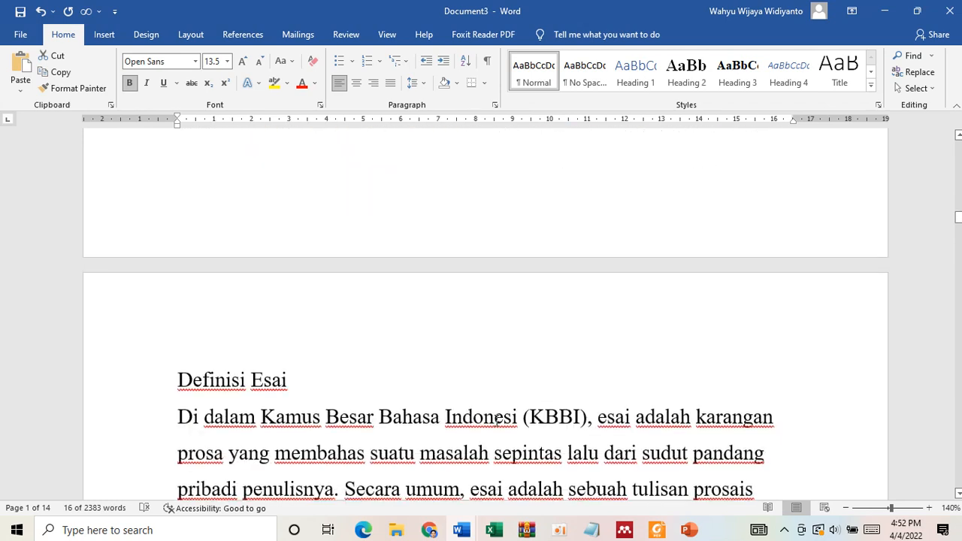
scroll(498, 421, "down", 3)
scroll(394, 374, "down", 3)
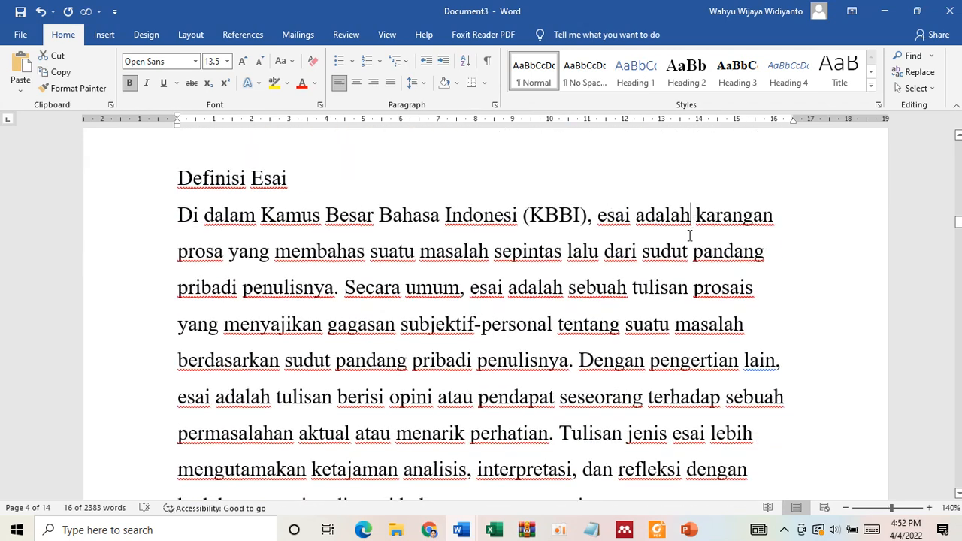
left_click_drag(690, 236, 334, 288)
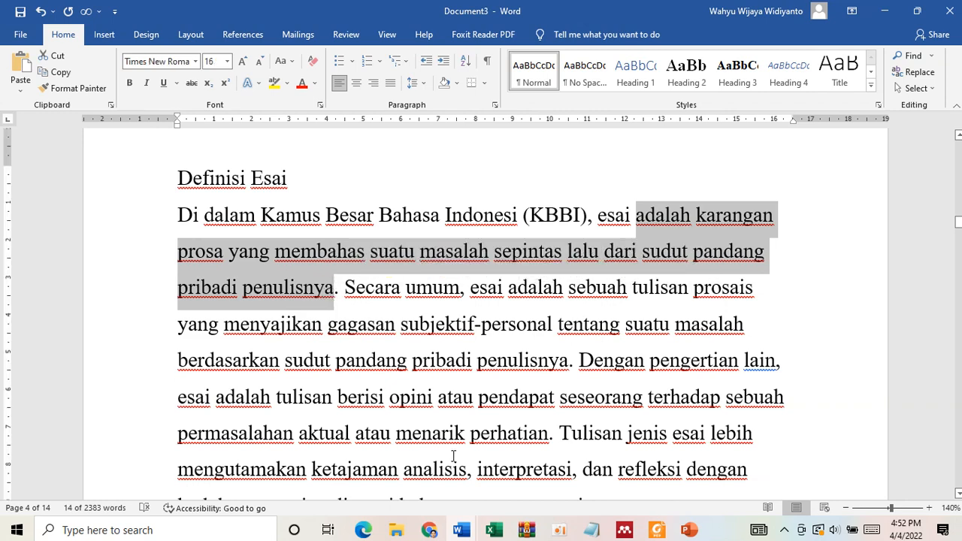
key("ctrl+b")
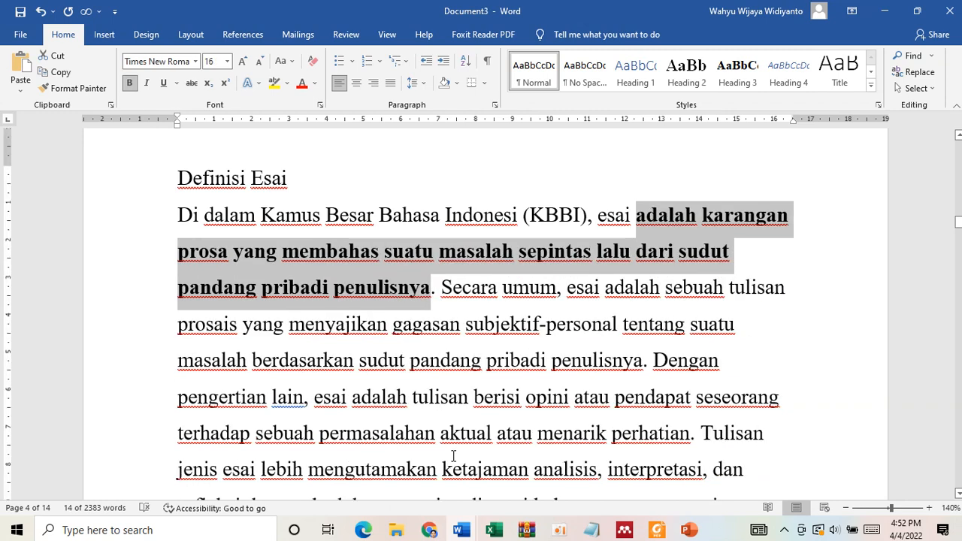
- Return to the field-visit essay in Document2 at the TPPRI heading
left_click(429, 530)
mouse_move(461, 533)
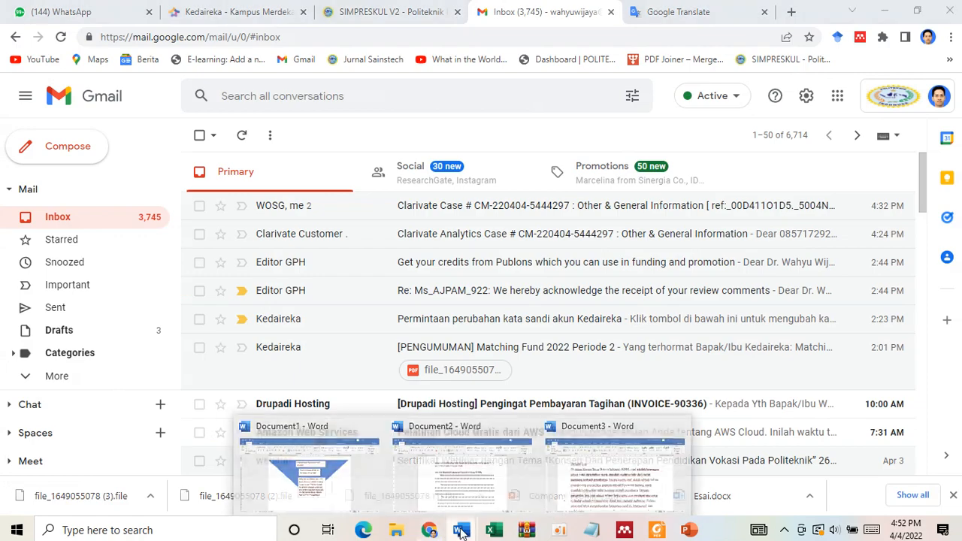
left_click(462, 463)
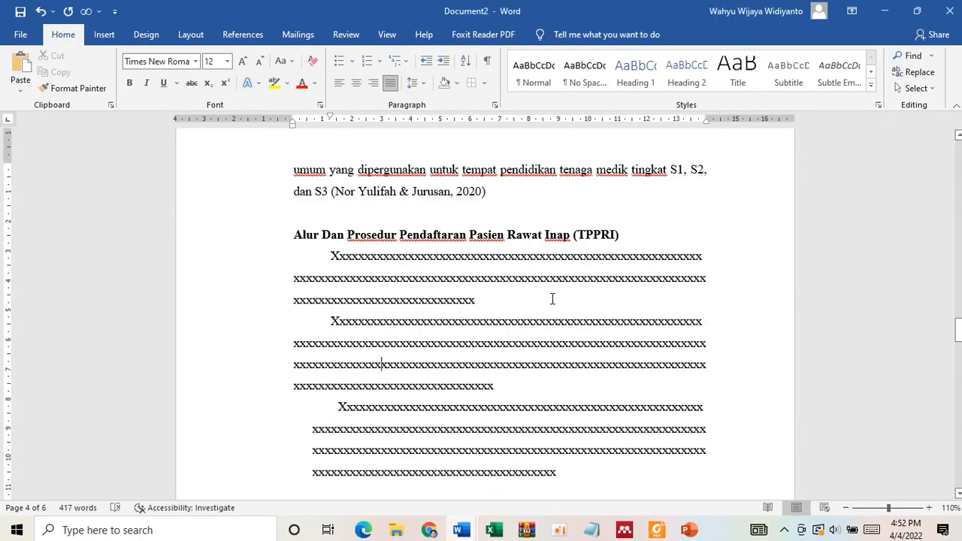
- Delete everything from the "A. Visi Dan Misi" section down to the KESIMPULAN DAN SARAN heading
scroll(554, 291, "down", 2)
scroll(553, 291, "up", 2)
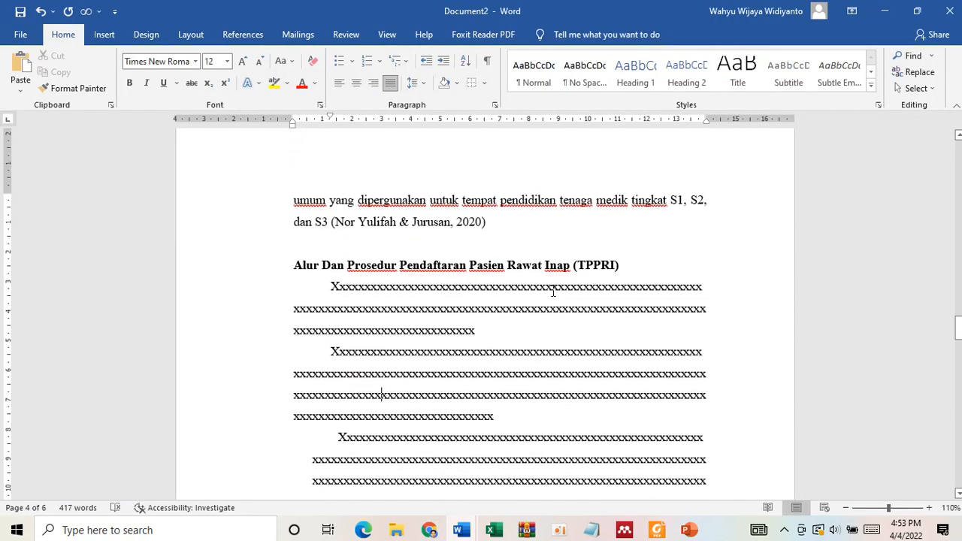
scroll(553, 291, "down", 3)
scroll(554, 291, "down", 1)
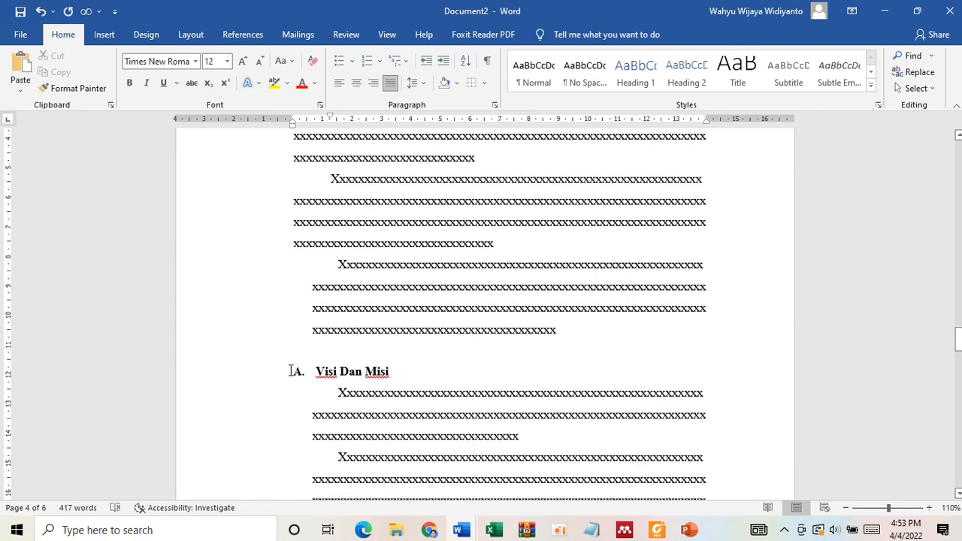
left_click_drag(291, 371, 591, 276)
key("Delete")
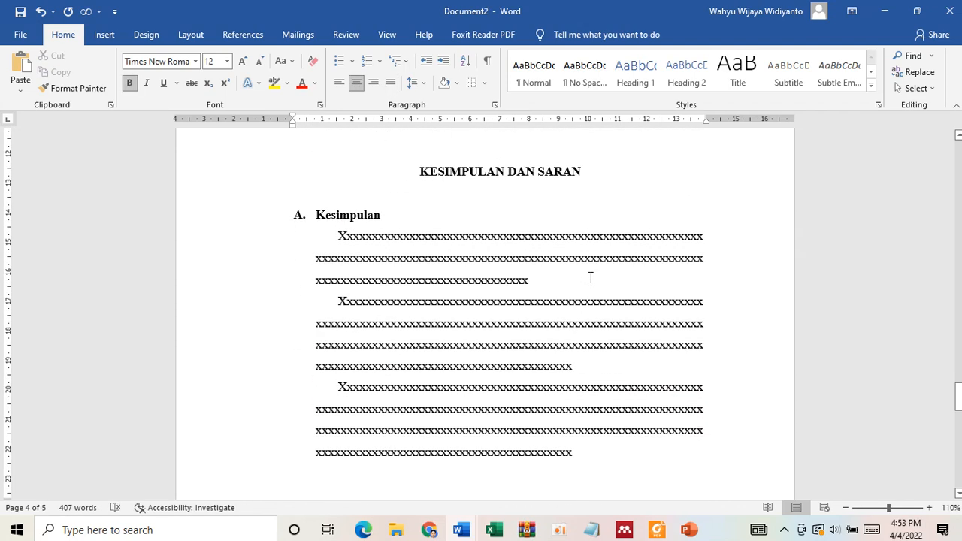
- Delete the KESIMPULAN DAN SARAN title and turn "A. Kesimpulan" into an unnumbered heading at the left margin
scroll(591, 277, "up", 3)
left_click_drag(591, 277, 380, 265)
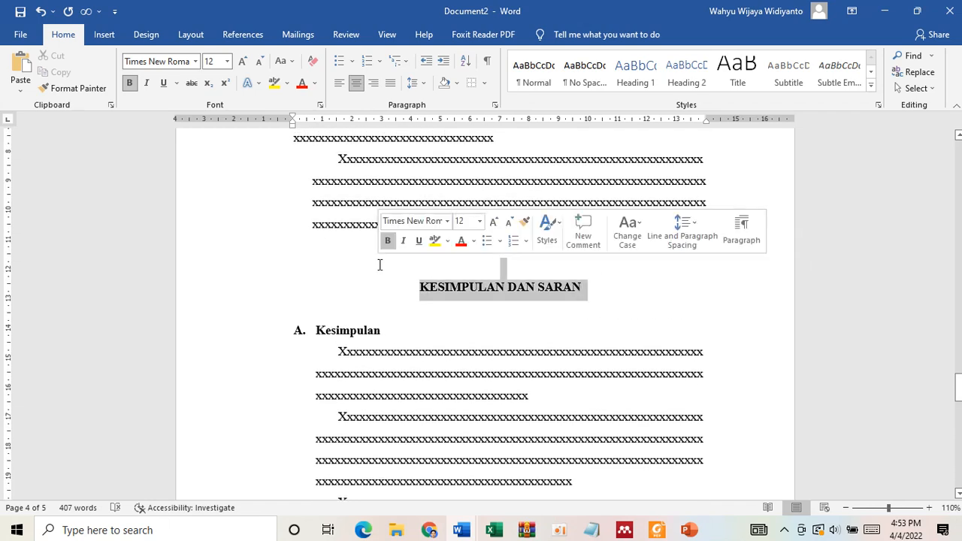
key("Delete")
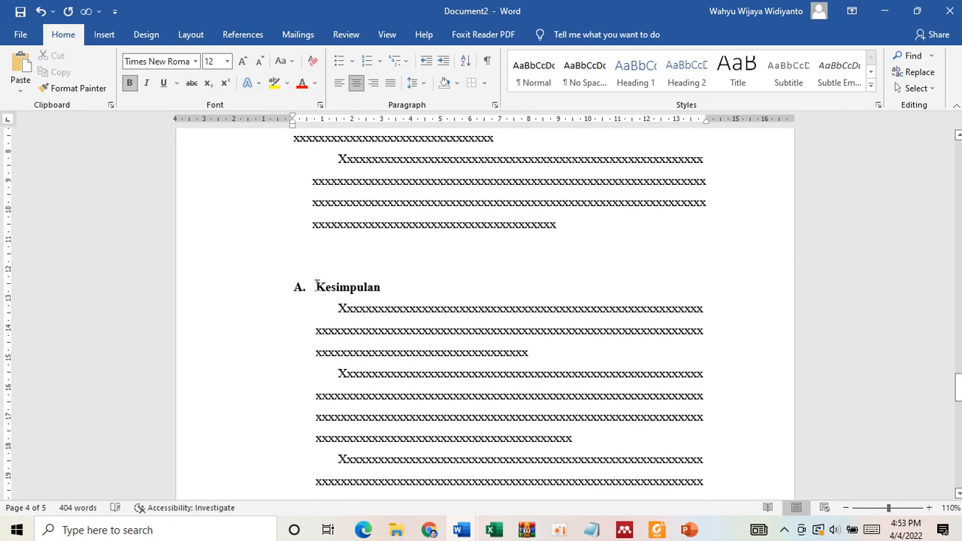
left_click(316, 285)
key("BackSpace")
key("BackSpace")
scroll(378, 193, "up", 5)
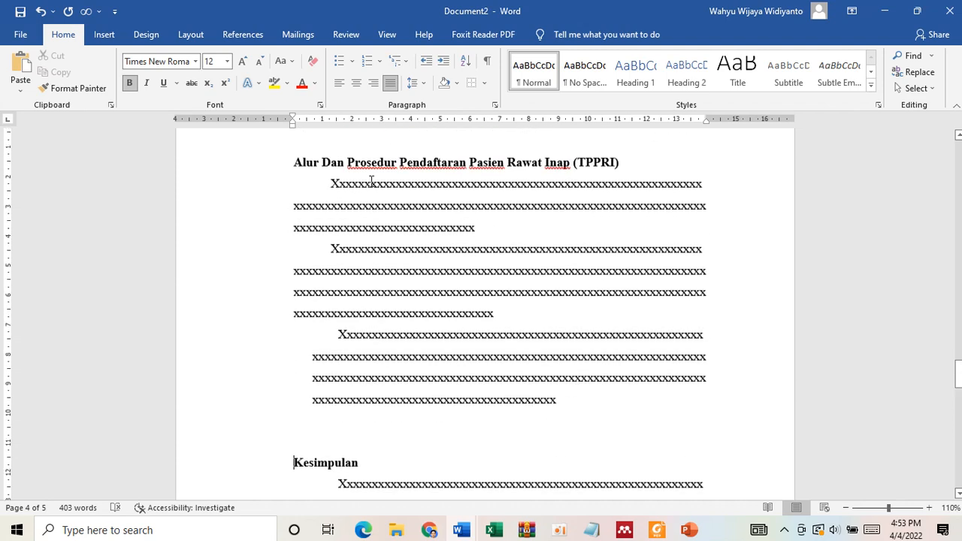
- Copy the second TPPRI paragraph's formatting onto the indented last paragraph of that section
left_click(353, 251)
scroll(353, 251, "down", 4)
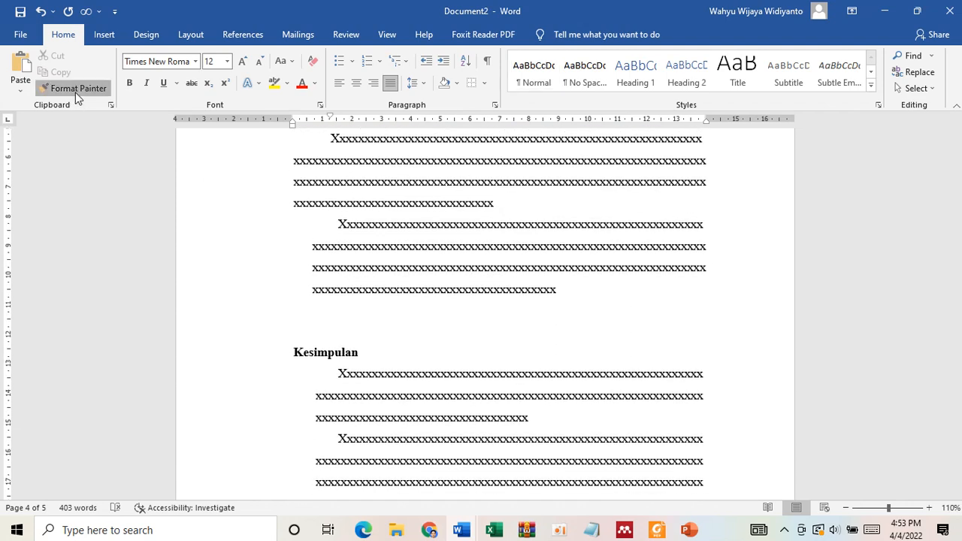
left_click(75, 89)
left_click(355, 241)
- Apply the same TPPRI body paragraph formatting to all three placeholder paragraphs under Kesimpulan
left_click(98, 88)
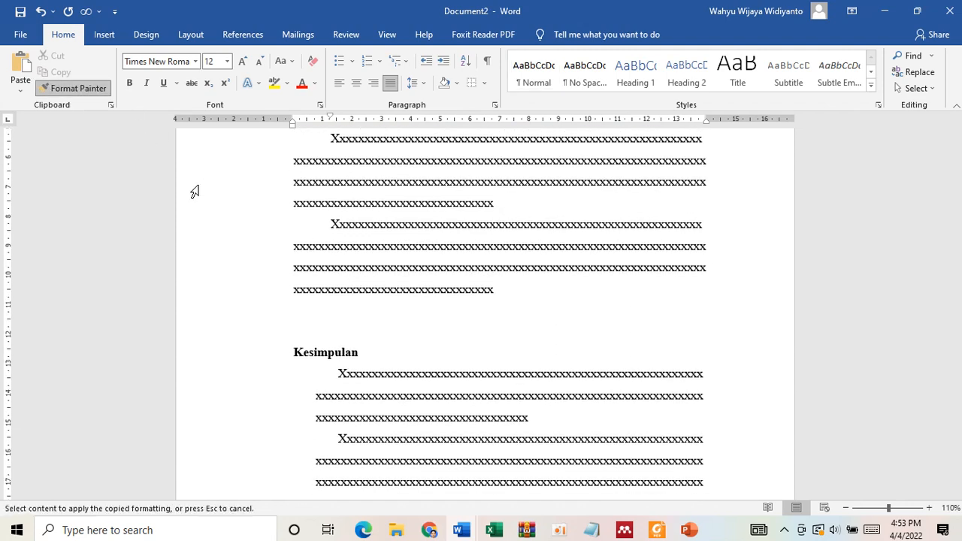
left_click(372, 391)
scroll(318, 389, "down", 3)
left_click(96, 89)
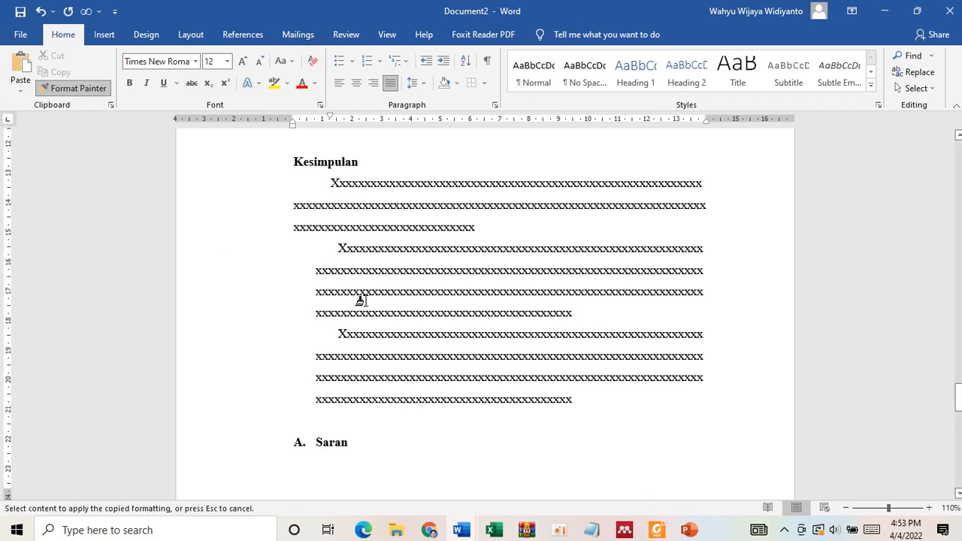
left_click(361, 300)
left_click(75, 89)
left_click(391, 363)
scroll(391, 365, "down", 3)
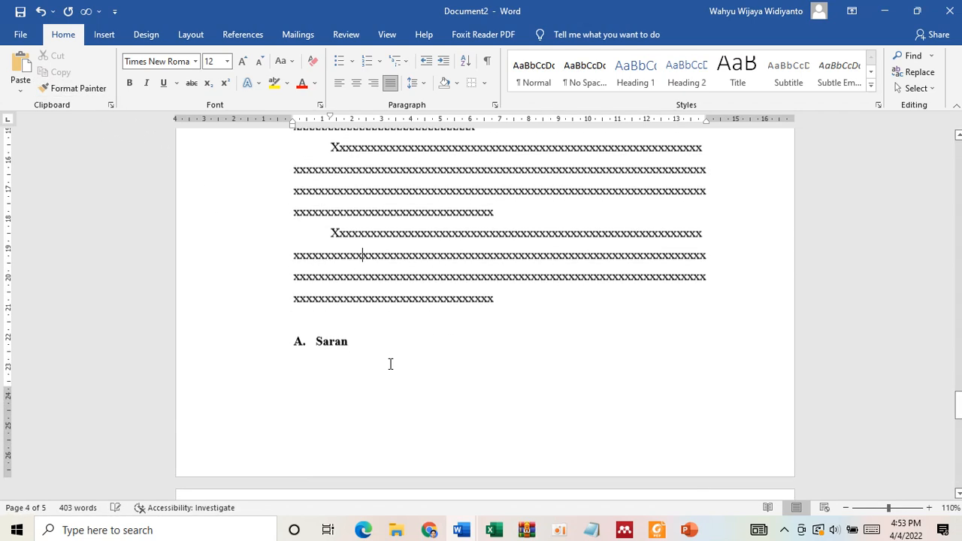
- Delete the Saran heading, its placeholder paragraphs and the extra blank lines before DAFTAR PUSTAKA
left_click(265, 343)
key("Delete")
scroll(264, 340, "down", 3)
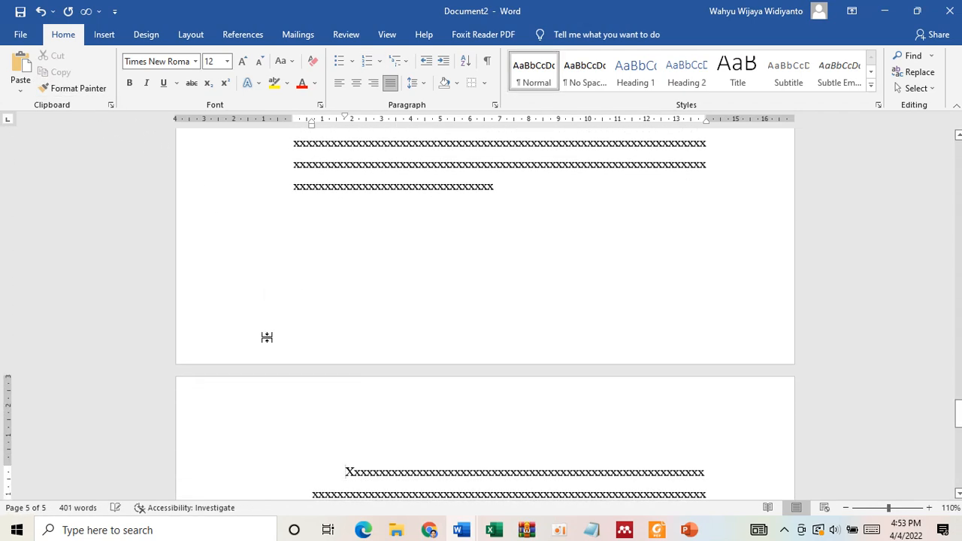
left_click(420, 467, "shift")
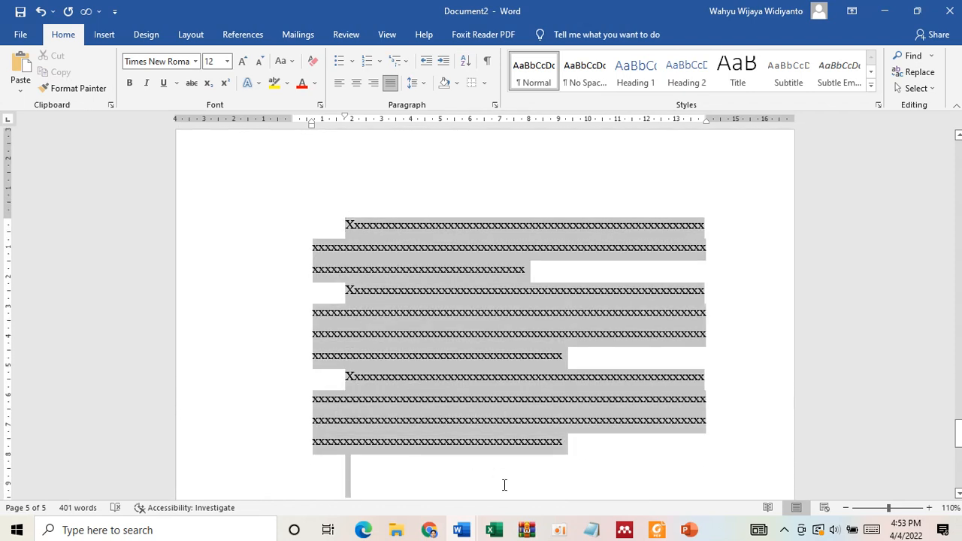
key("Delete")
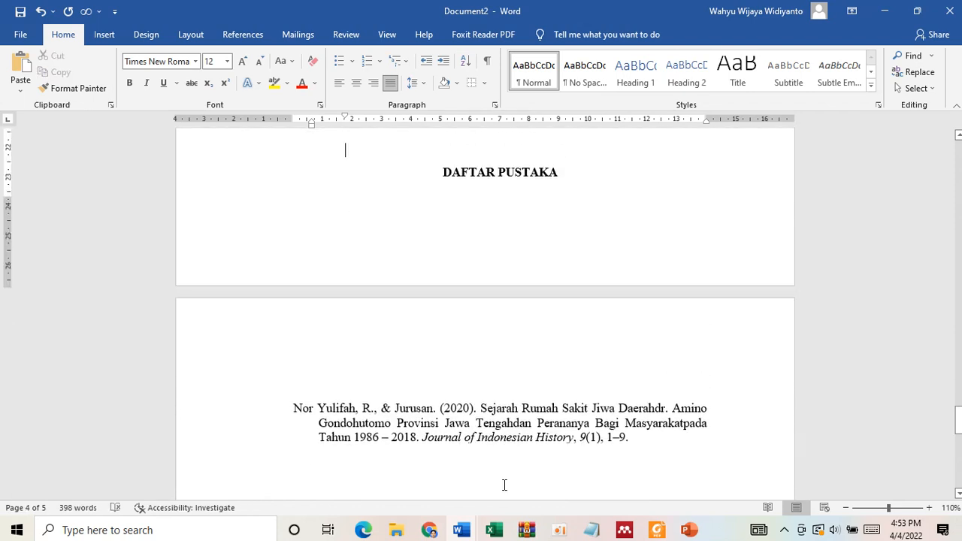
key("ctrl+z")
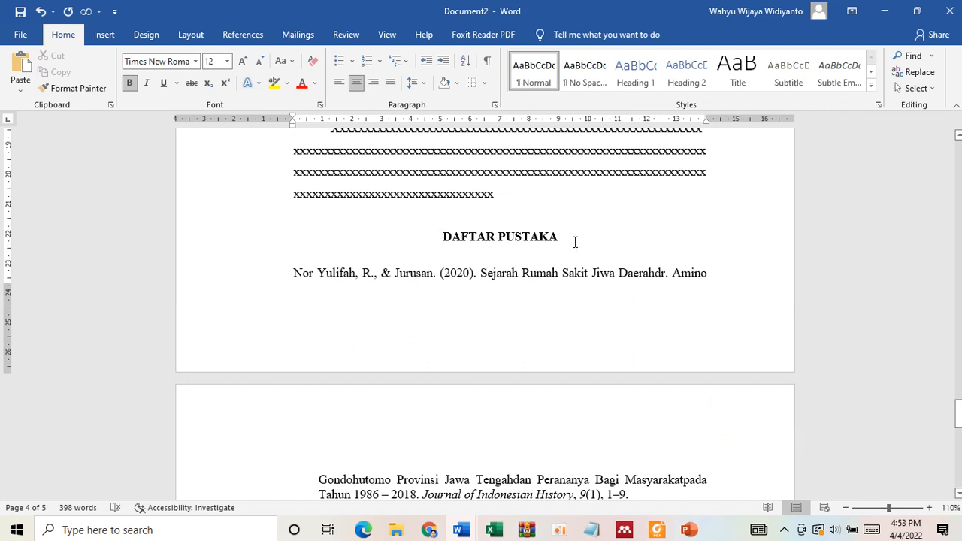
- Left-align the DAFTAR PUSTAKA heading and insert a page break before it so the reference list starts on a new page
left_click_drag(570, 240, 461, 238)
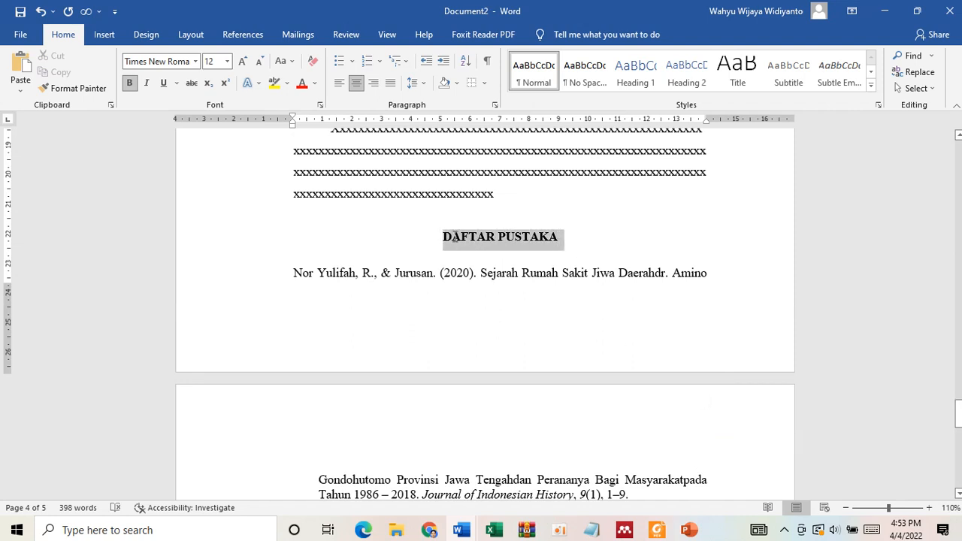
left_click(442, 239)
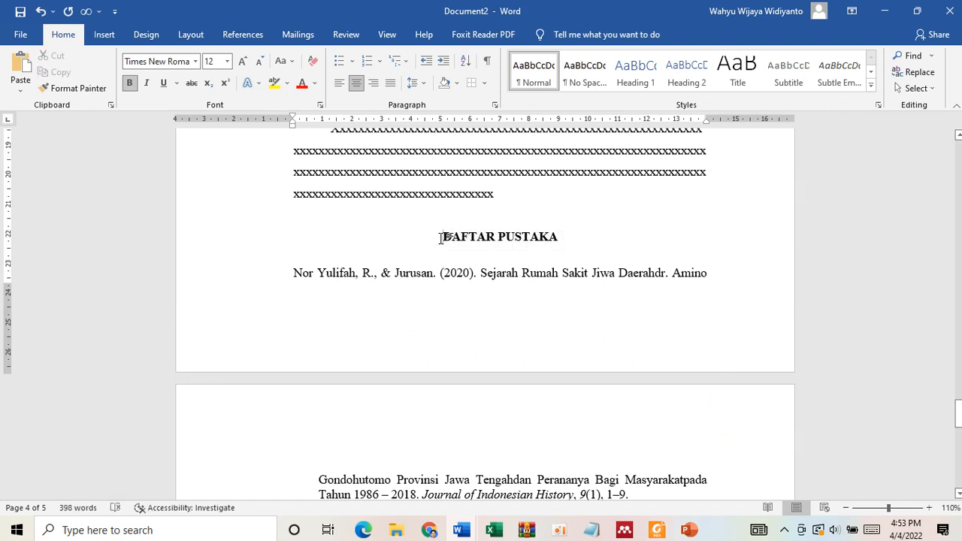
key("ctrl+l")
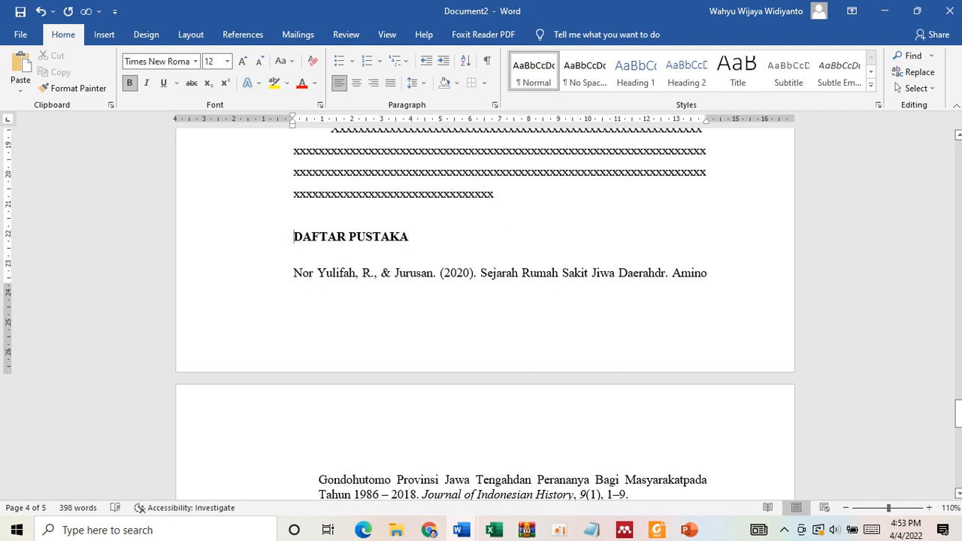
key("ctrl+Return")
scroll(363, 296, "down", 3)
scroll(364, 296, "up", 2)
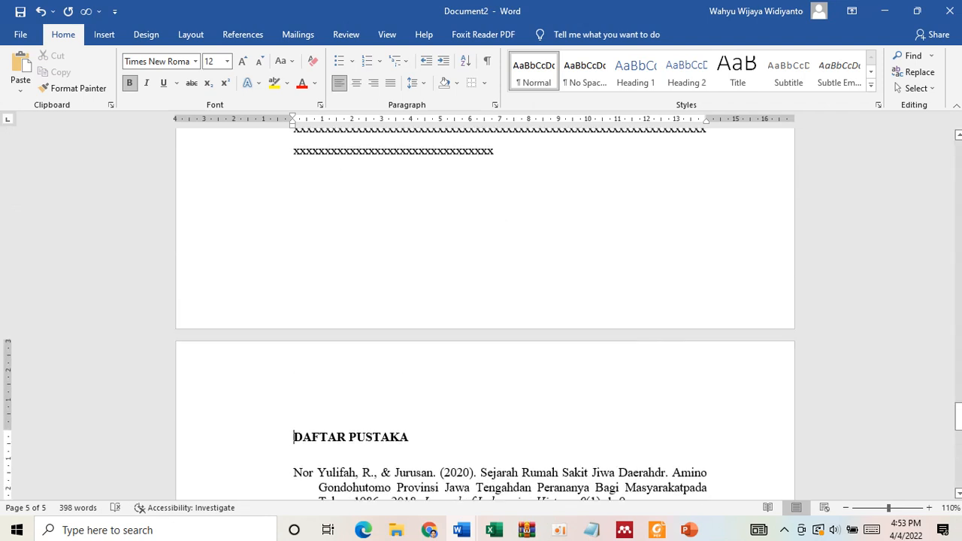
scroll(363, 296, "down", 5)
left_click(359, 301)
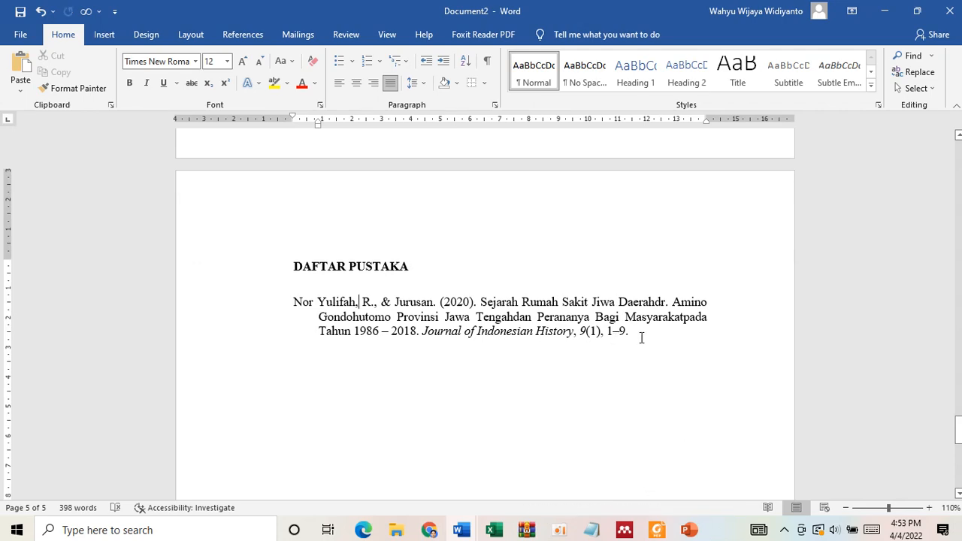
- Switch to Chrome and search Google for "rumah sakit uns" in a new tab
left_click(430, 530)
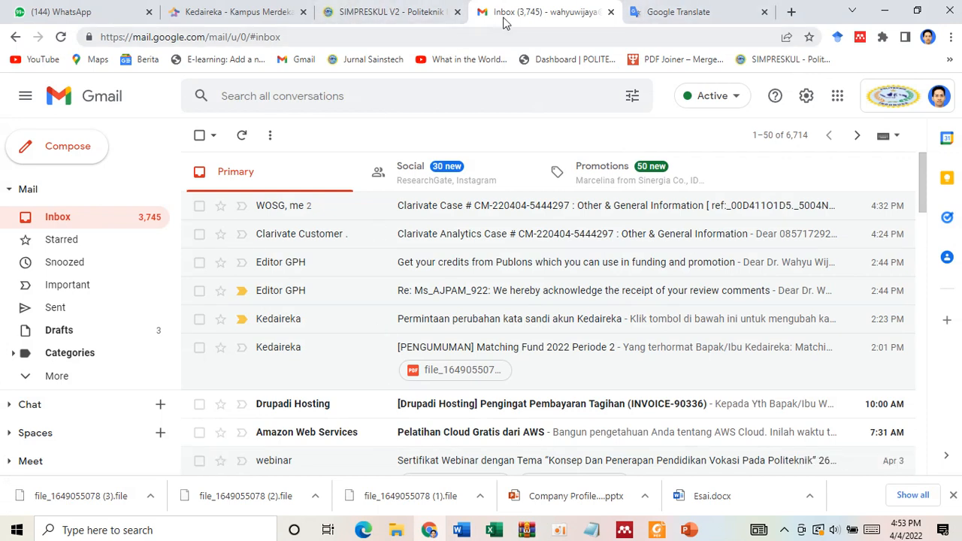
left_click(791, 11)
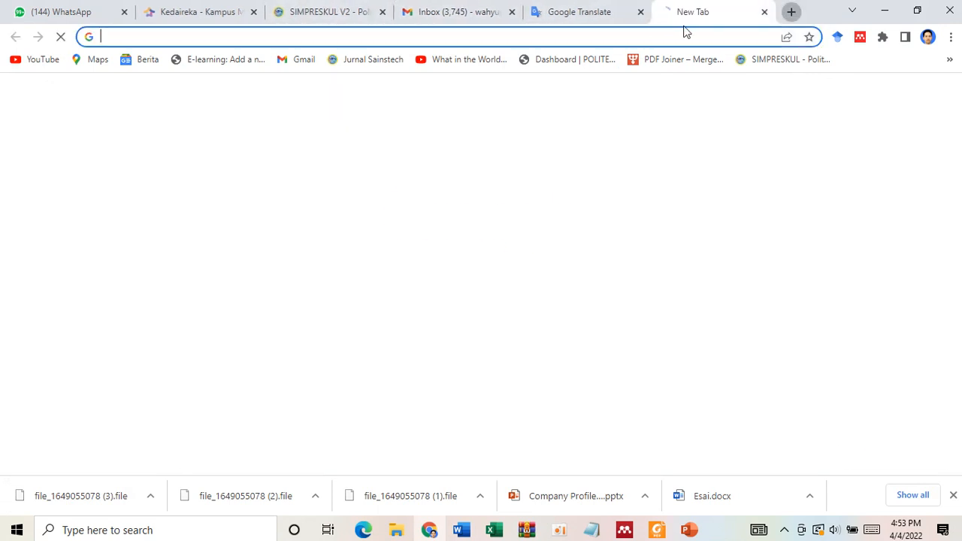
left_click(631, 37)
left_click(872, 252)
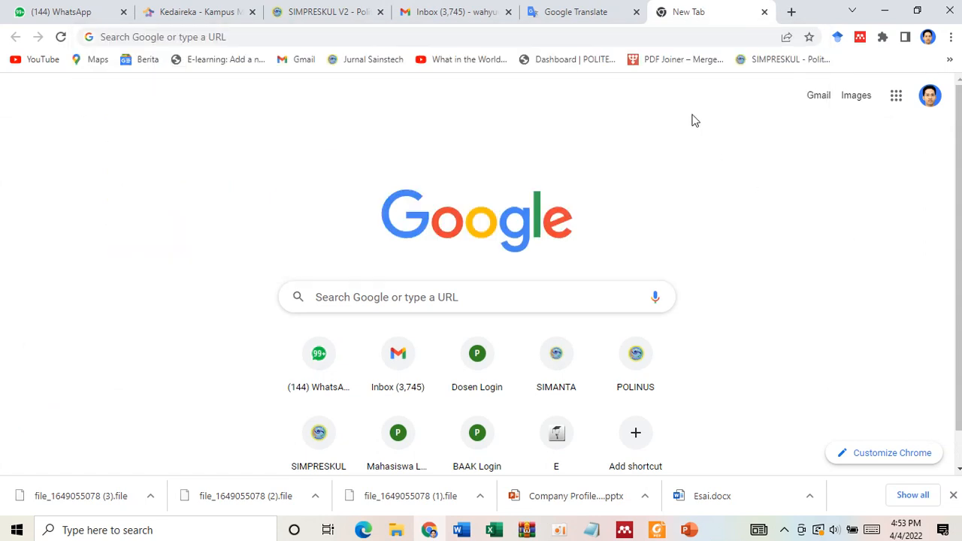
left_click(609, 39)
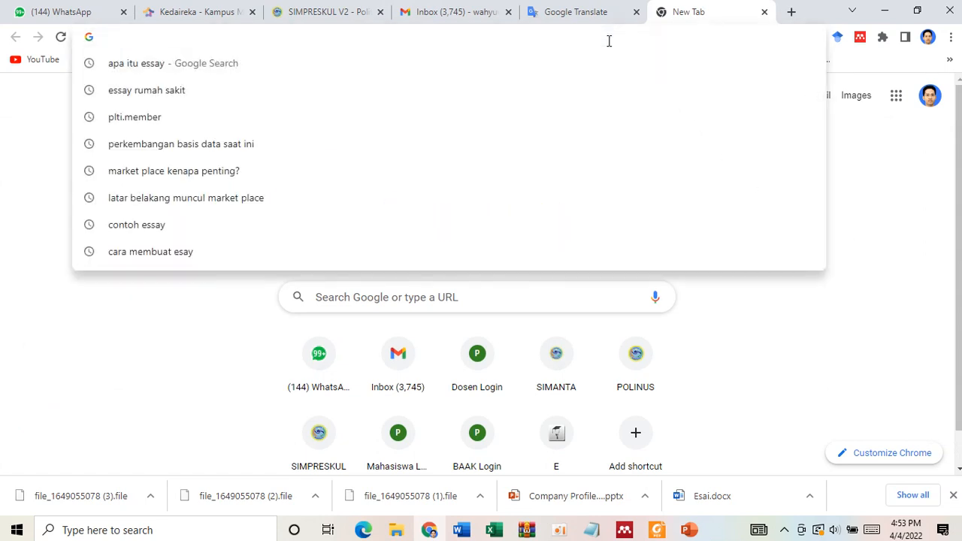
type("r")
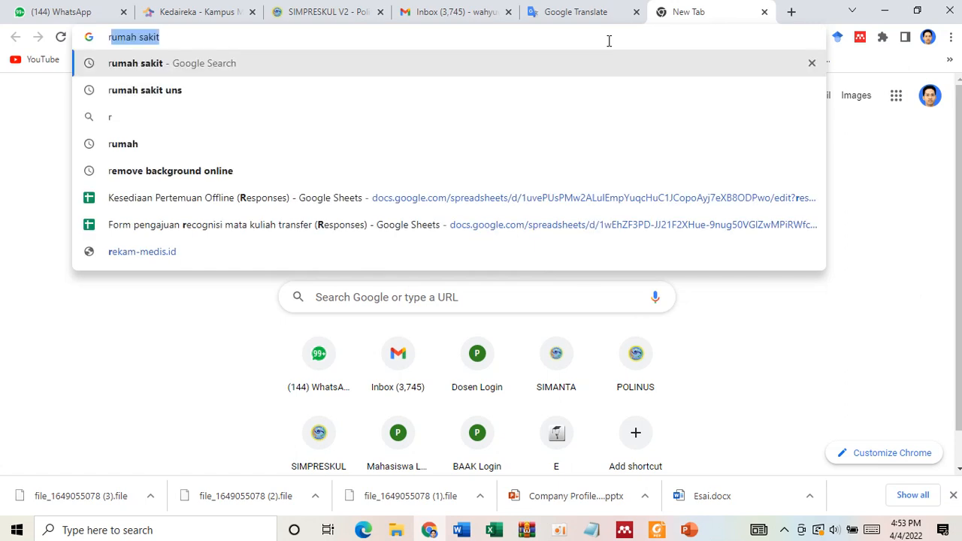
key("Right")
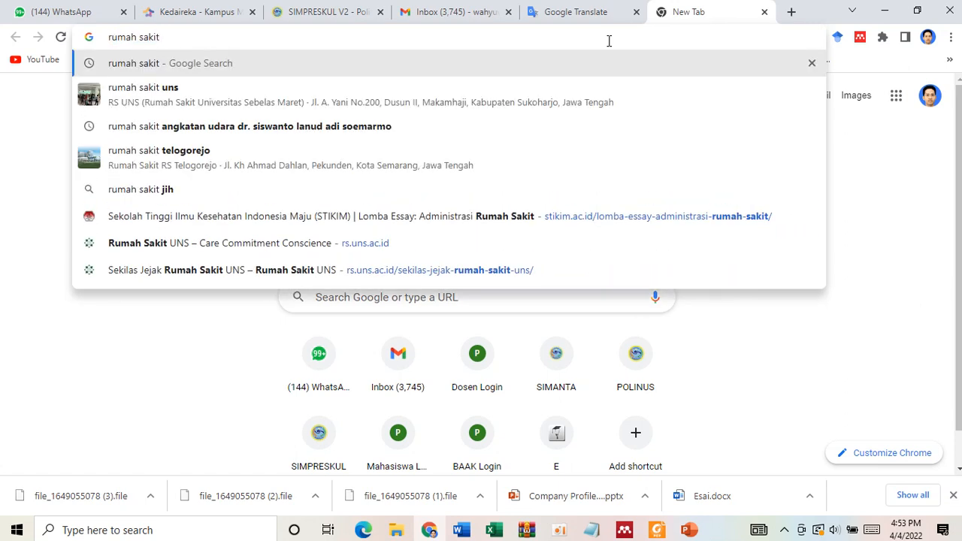
type("uns")
key("Return")
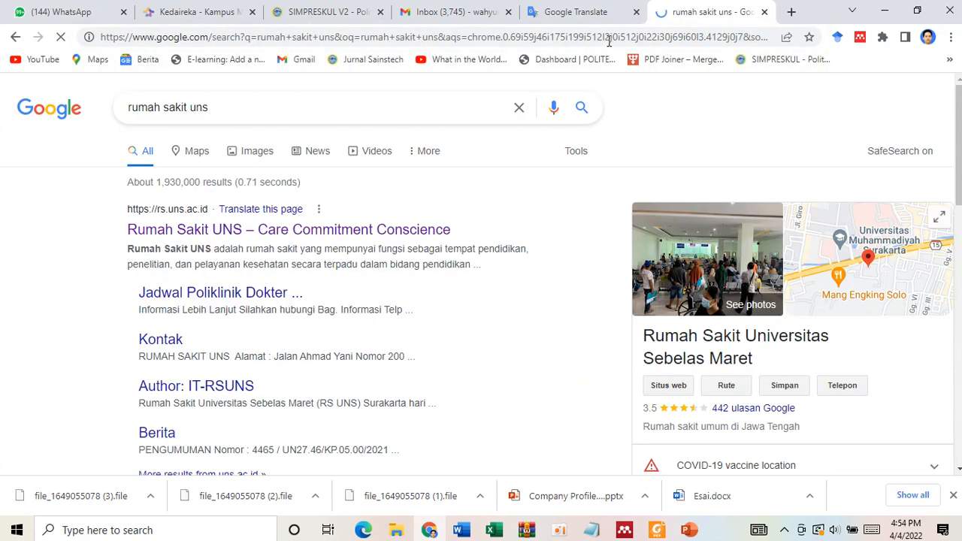
- Open the Rumah Sakit UNS website and go to its Visi, Misi, dan Tujuan page
left_click(342, 229)
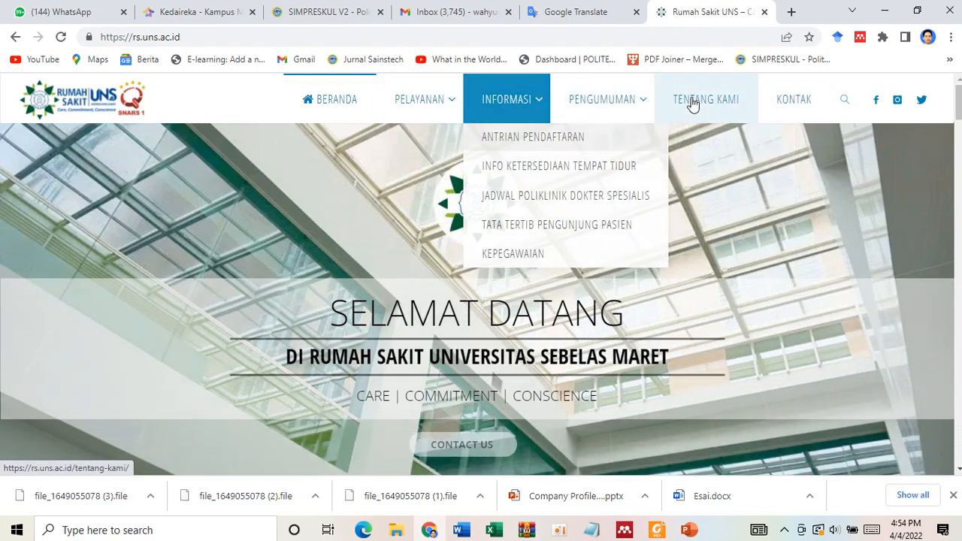
mouse_move(693, 104)
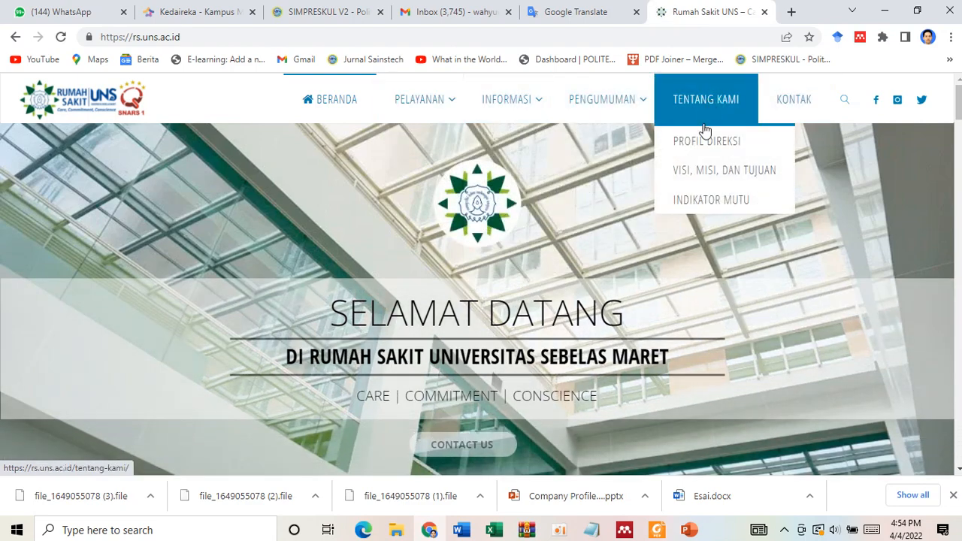
left_click(693, 175)
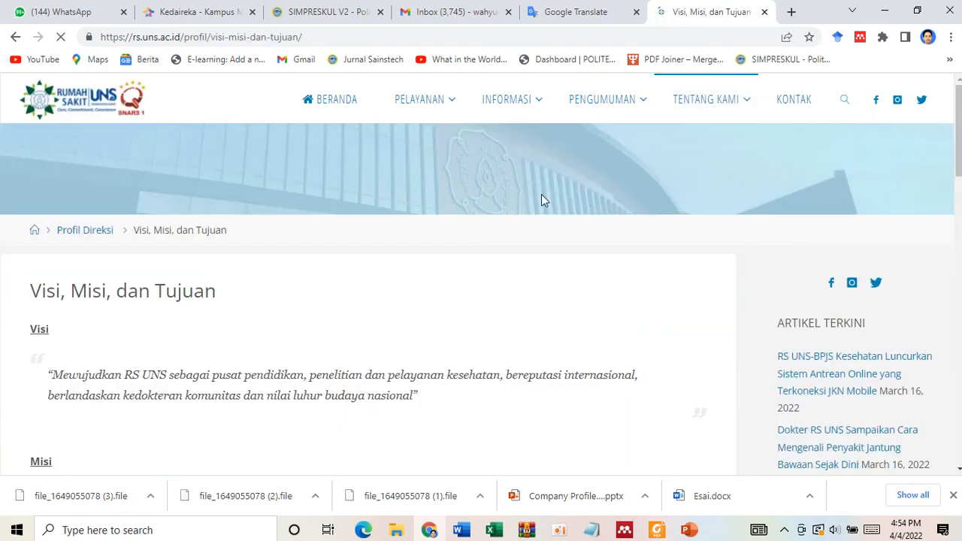
- Launch Mendeley Web Importer on the Visi, Misi, dan Tujuan page and sign in with the saved Elsevier account
left_click(861, 39)
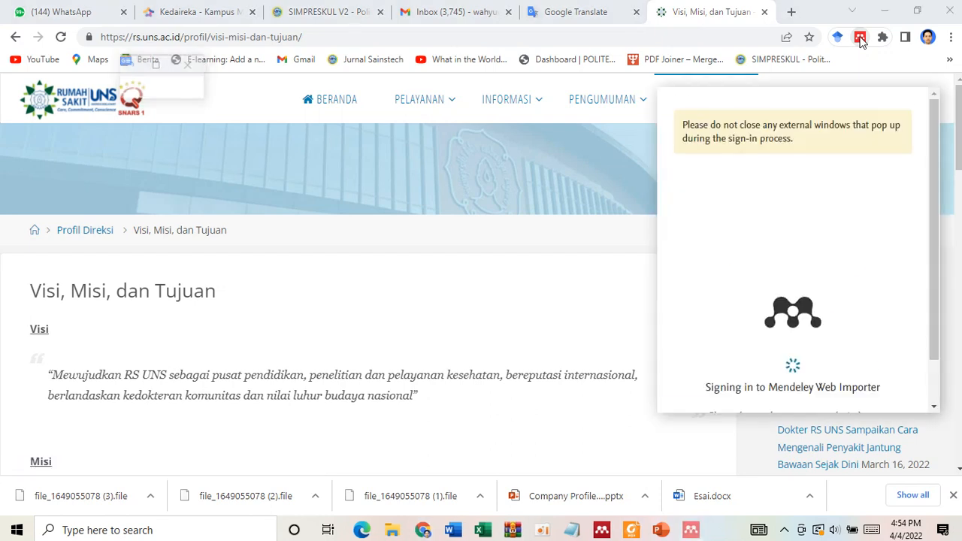
left_click(802, 254)
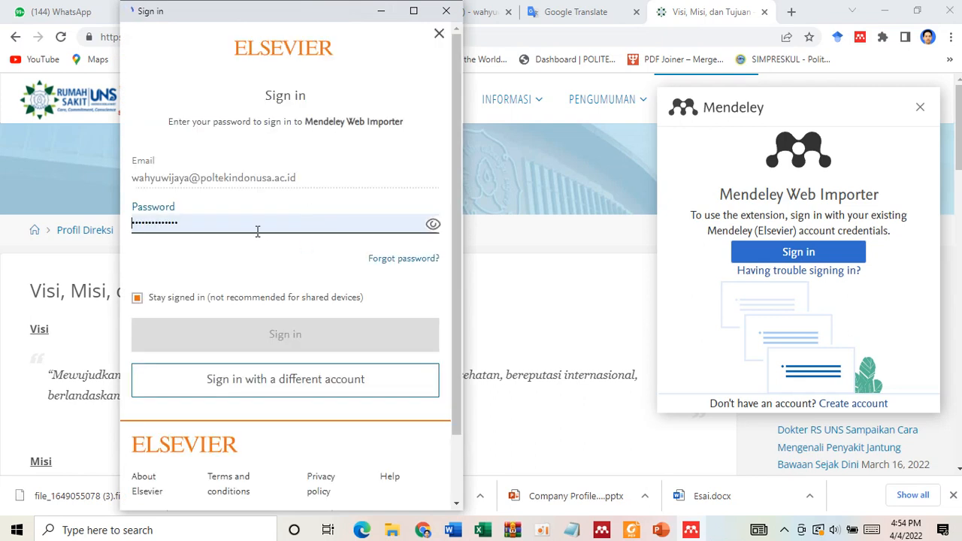
left_click(281, 388)
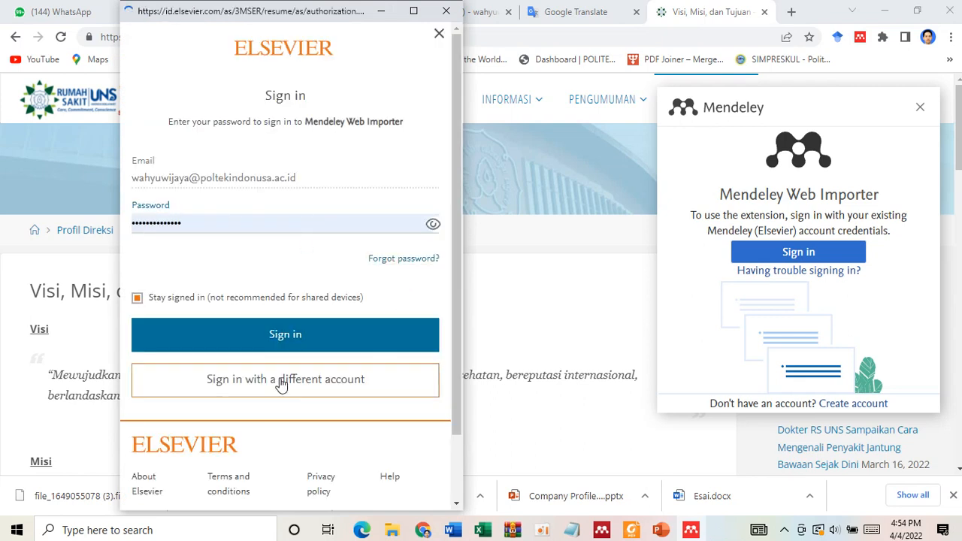
left_click(446, 11)
left_click(814, 254)
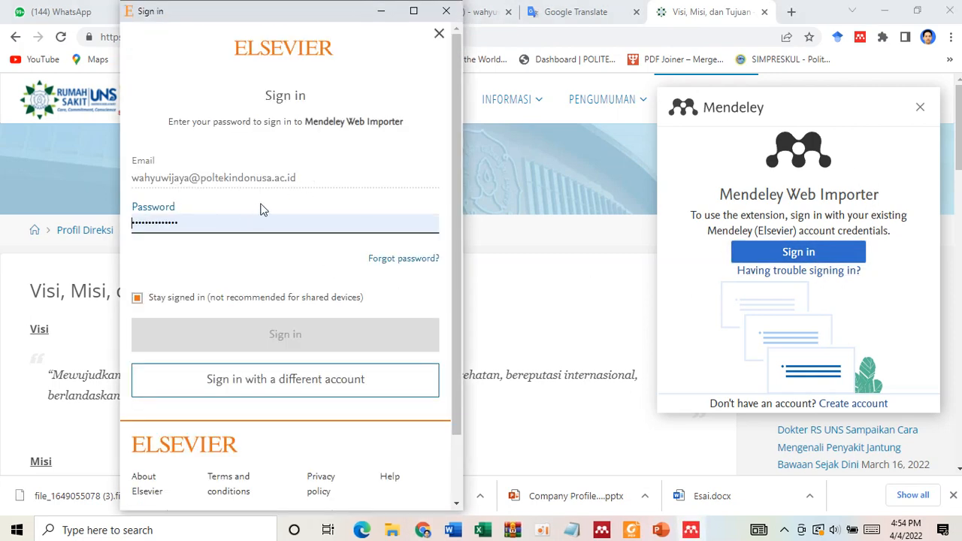
left_click(289, 336)
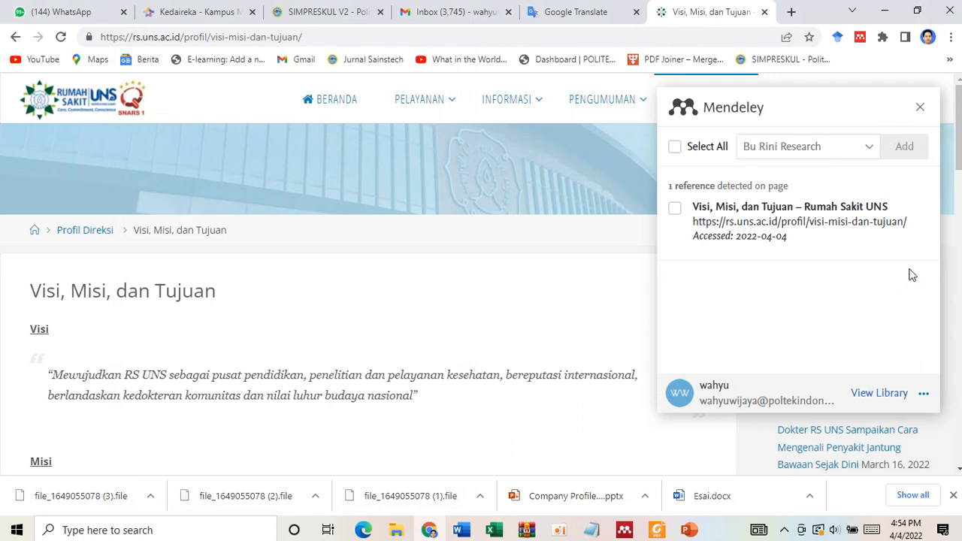
- Look through the destination collections in Mendeley Web Importer for the Kunjungan Lapangan collection
left_click(866, 149)
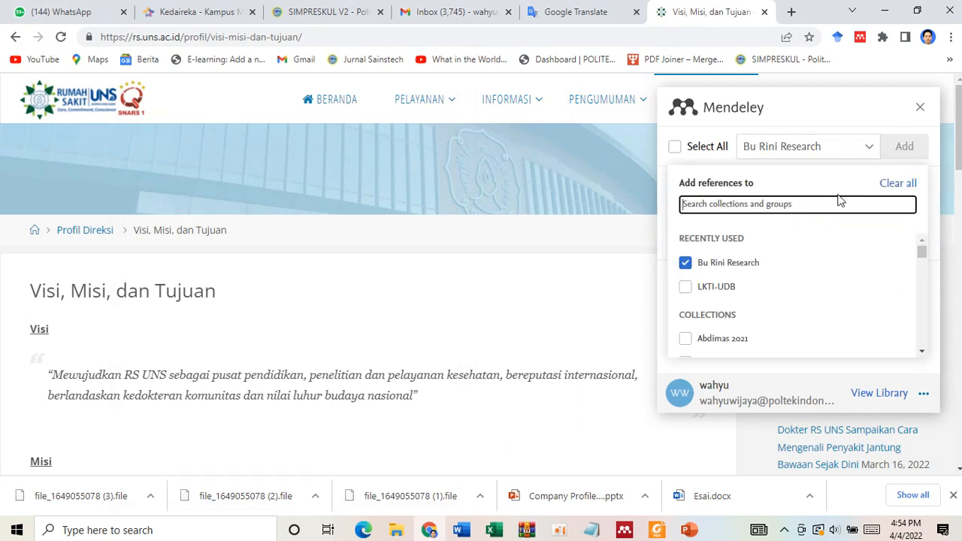
scroll(784, 291, "down", 1)
scroll(785, 291, "down", 10)
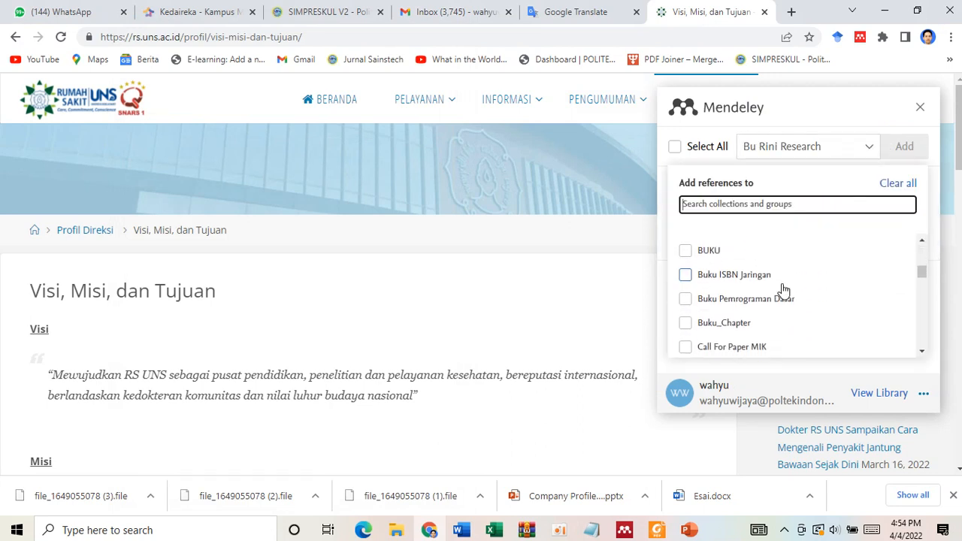
scroll(785, 291, "down", 4)
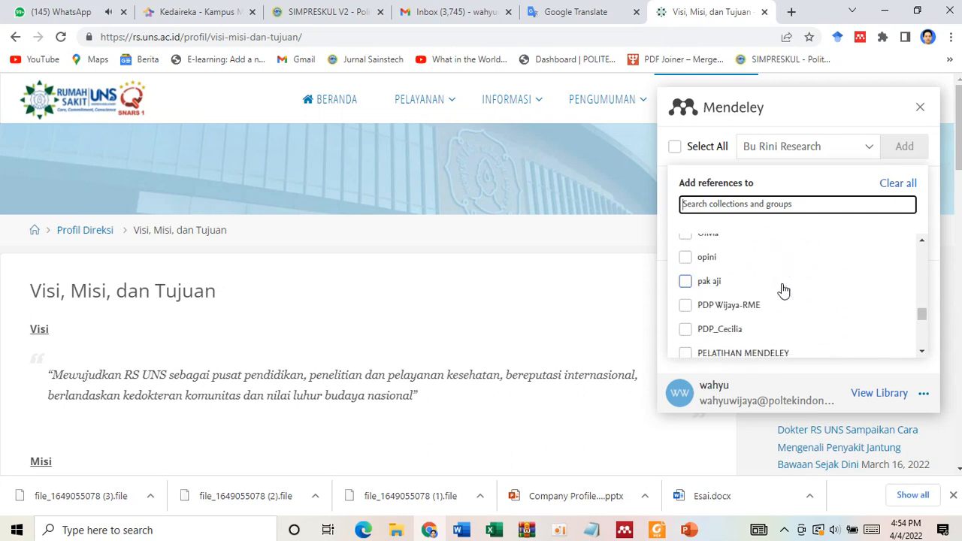
scroll(784, 291, "down", 8)
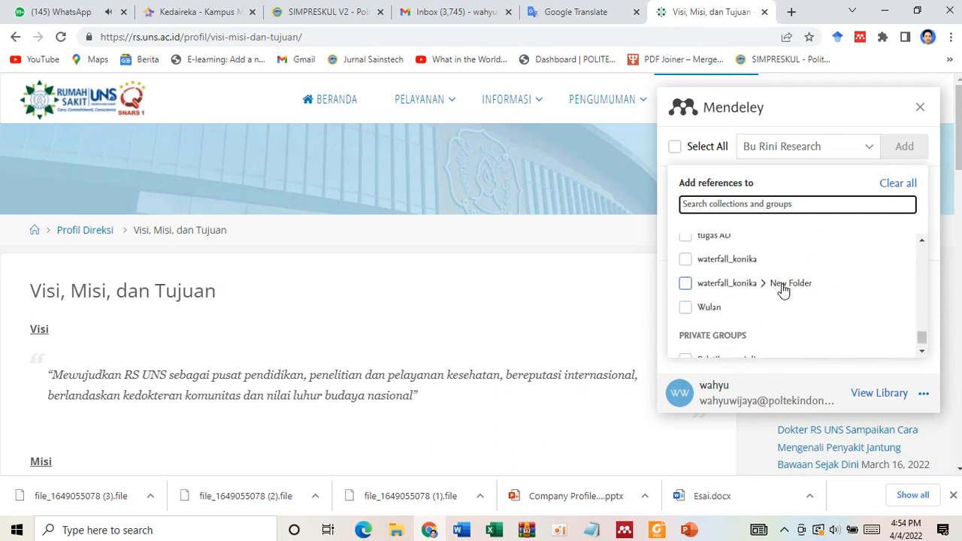
scroll(785, 291, "down", 1)
scroll(781, 329, "up", 10)
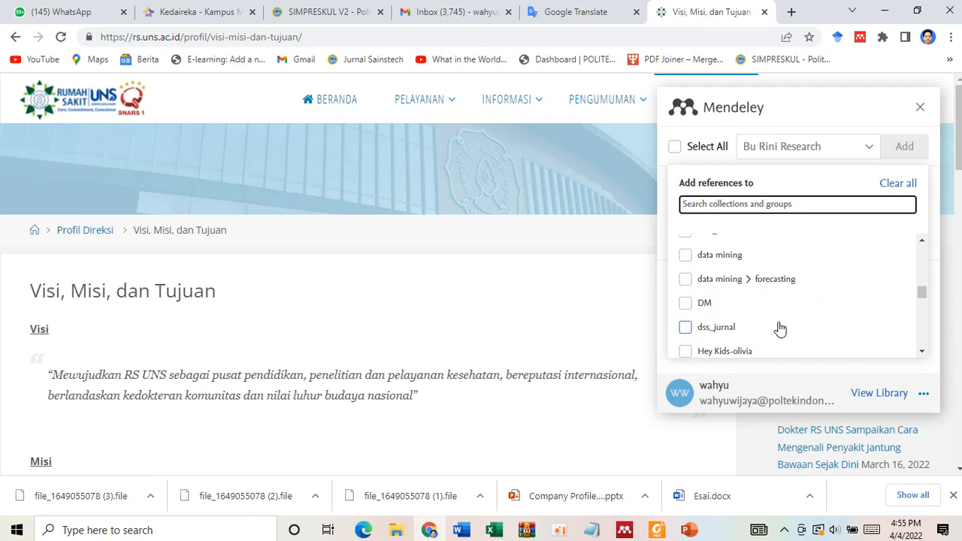
scroll(780, 328, "up", 8)
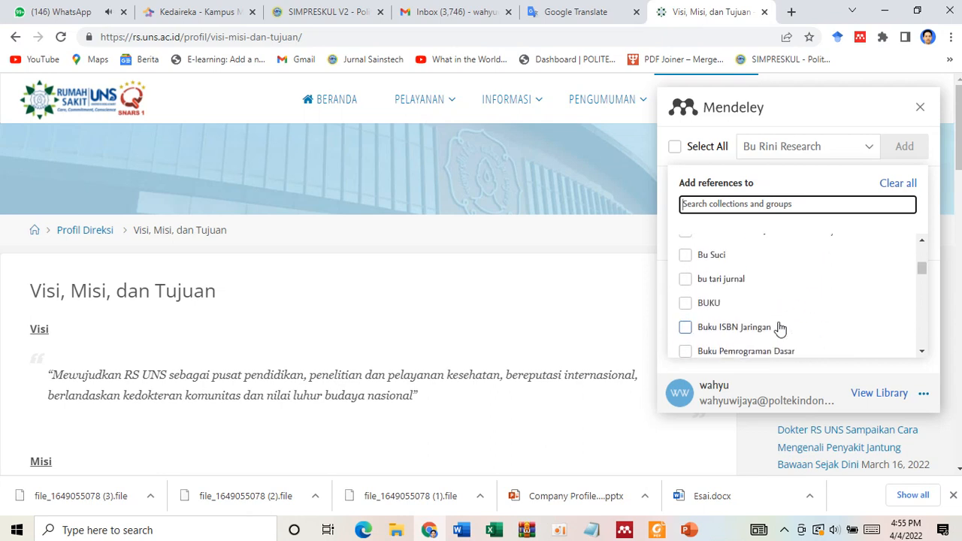
scroll(781, 329, "up", 1)
scroll(780, 328, "up", 2)
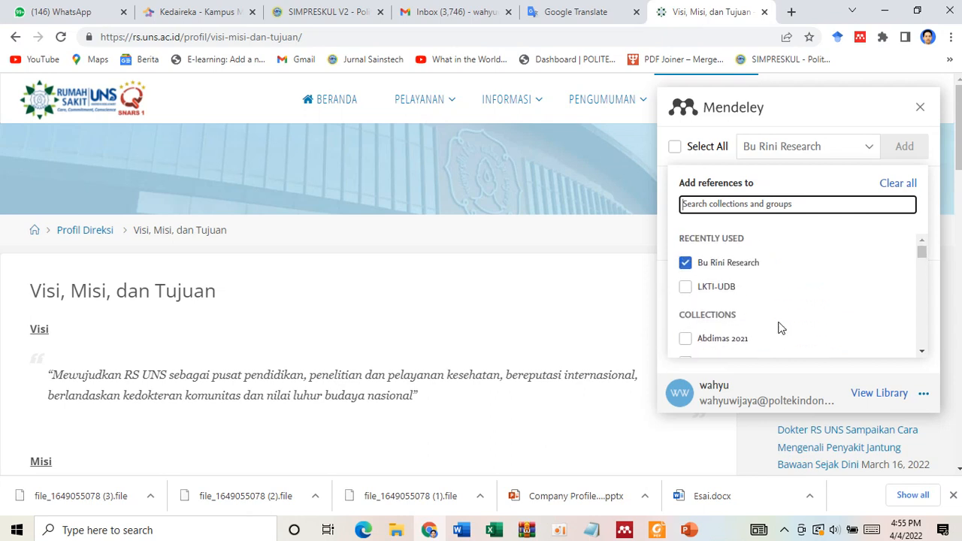
scroll(780, 329, "down", 10)
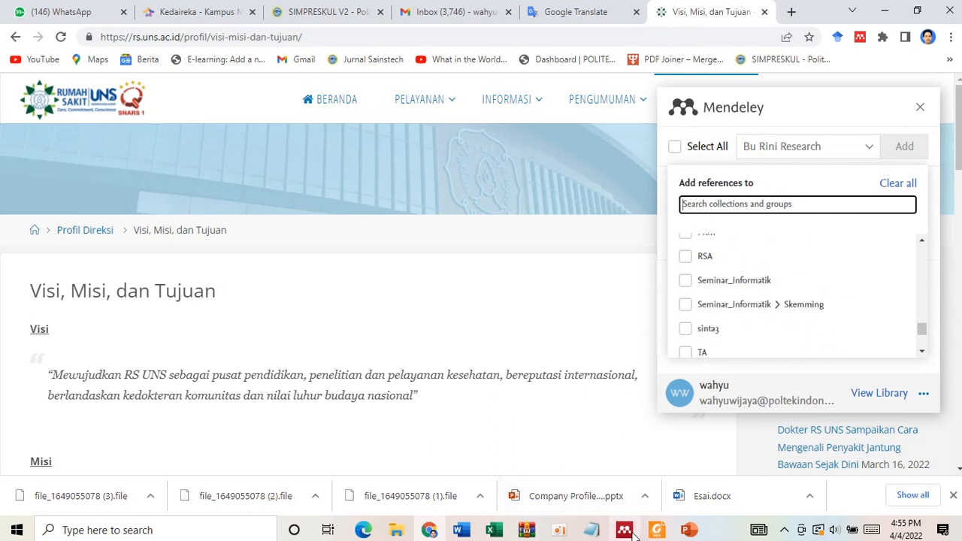
- Switch to Mendeley Desktop and synchronize the library while the Kunjungan Lapangan folder is open
left_click(625, 531)
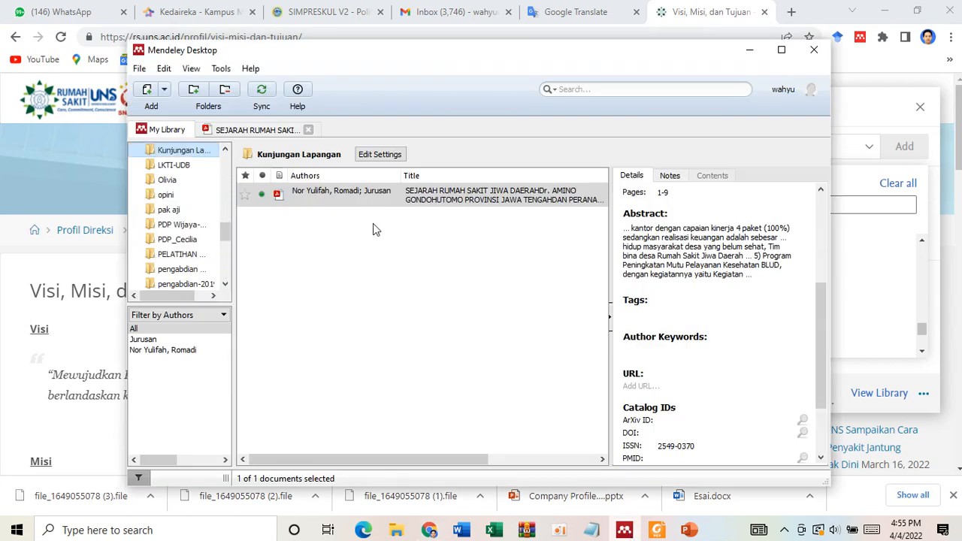
left_click(263, 90)
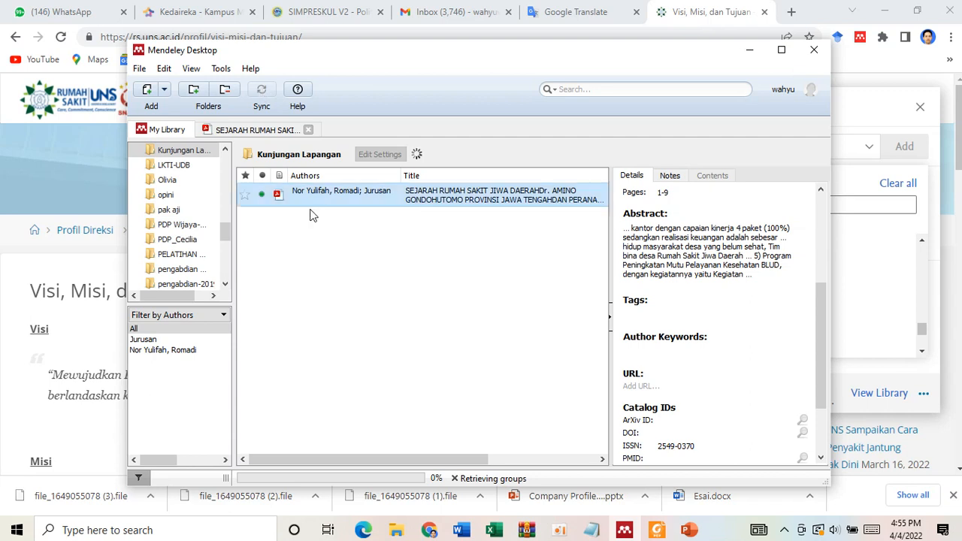
left_click(365, 333)
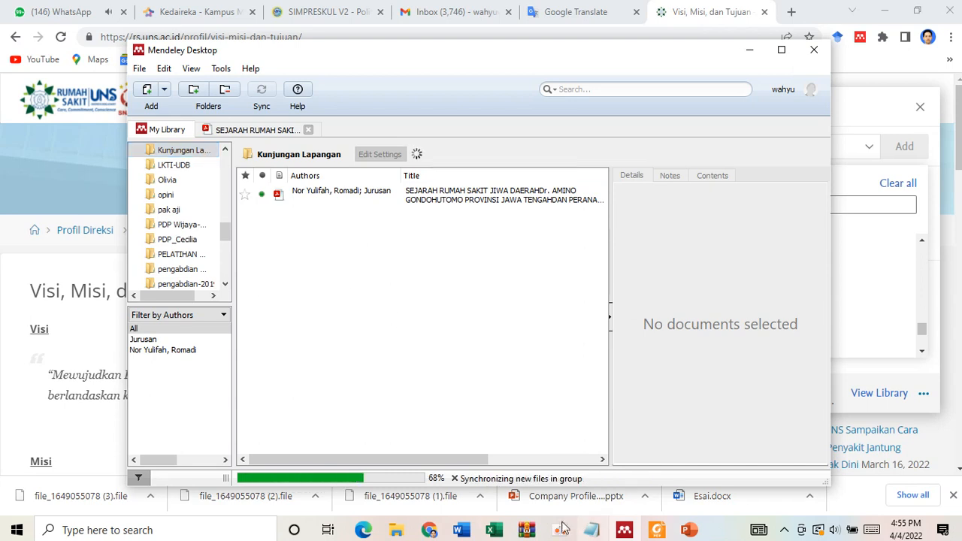
- Return to Chrome, search the importer's destination collections for "kunjun", and close the importer
left_click(429, 530)
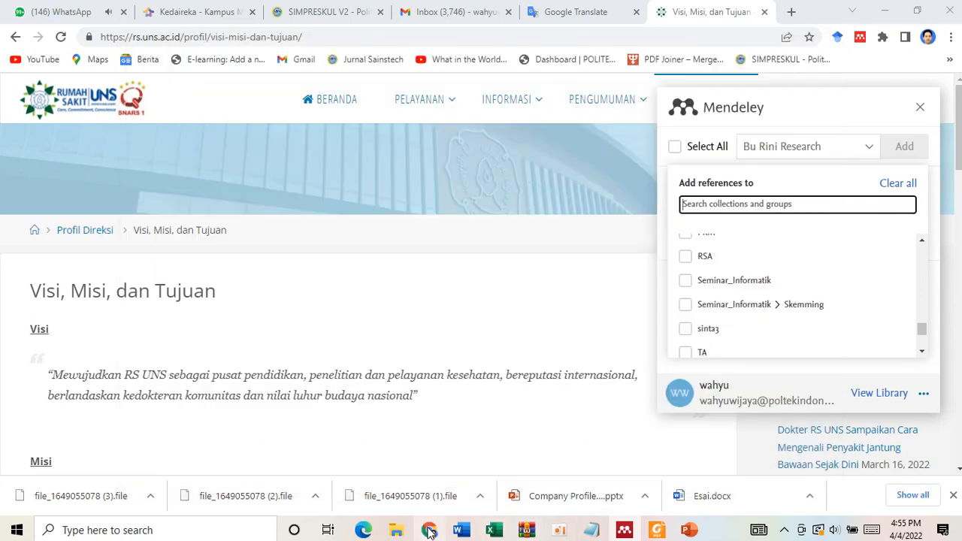
left_click(869, 149)
left_click(825, 151)
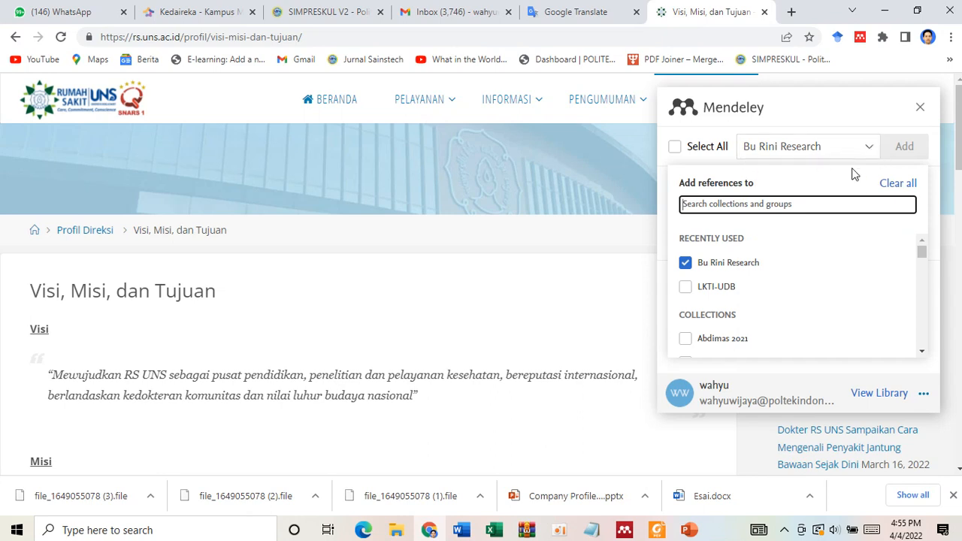
type("kur")
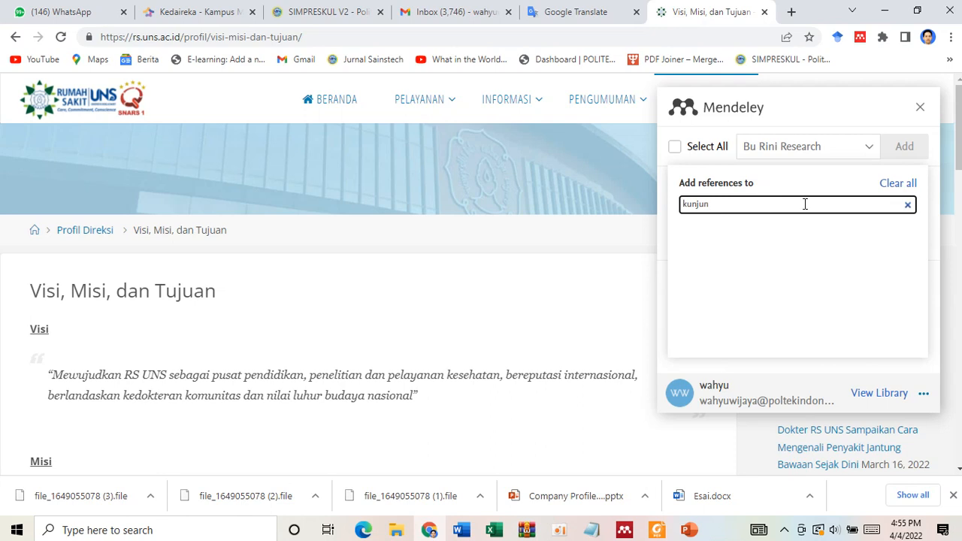
left_click(920, 107)
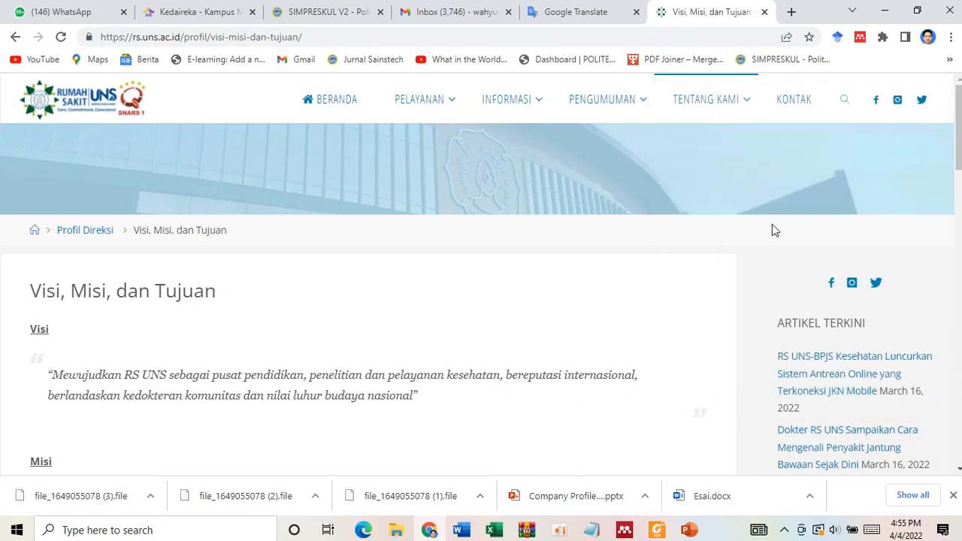
- Synchronize the Mendeley Desktop library once more and go back to the Rumah Sakit UNS page in Chrome
left_click(622, 532)
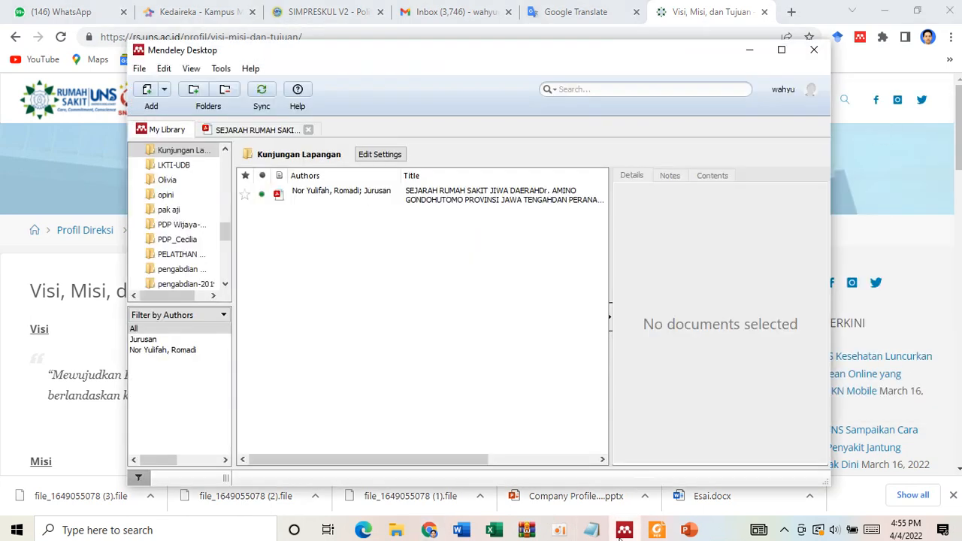
left_click(261, 90)
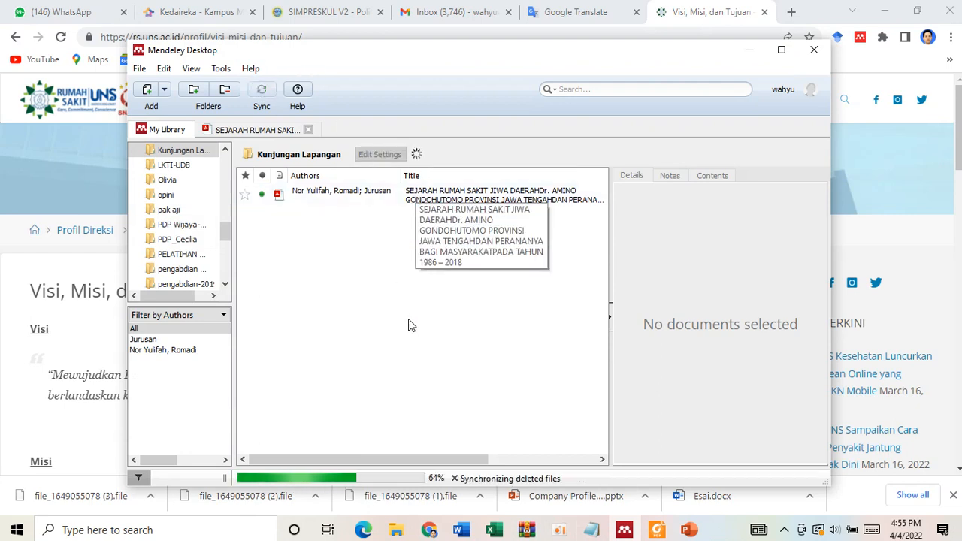
left_click(666, 22)
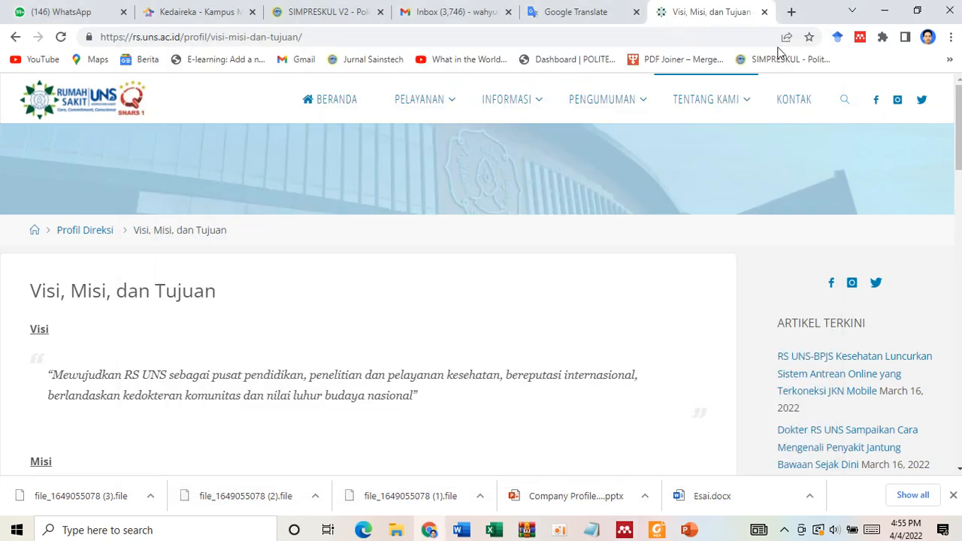
- Reopen Mendeley Web Importer, search the destination collections for "kun", and clear the search
left_click(860, 37)
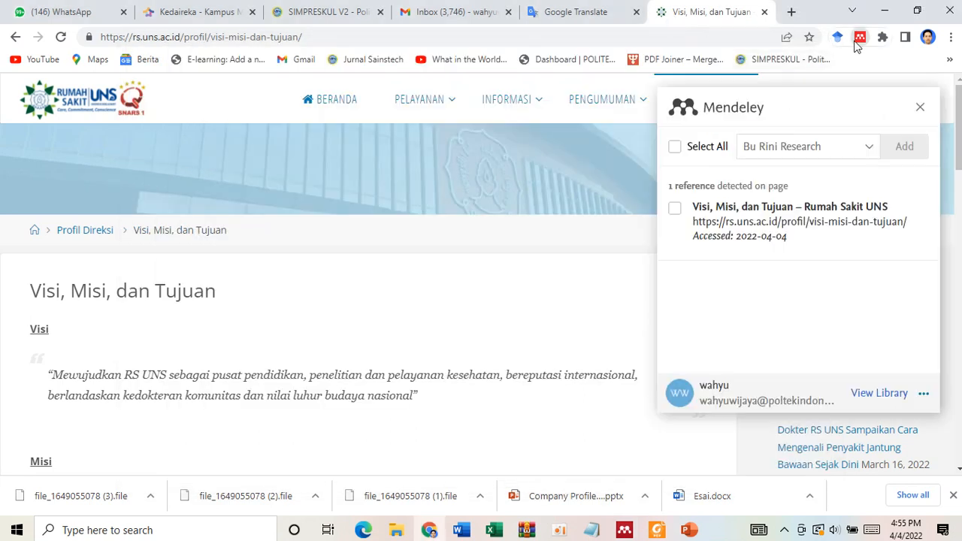
left_click(870, 147)
type("ku")
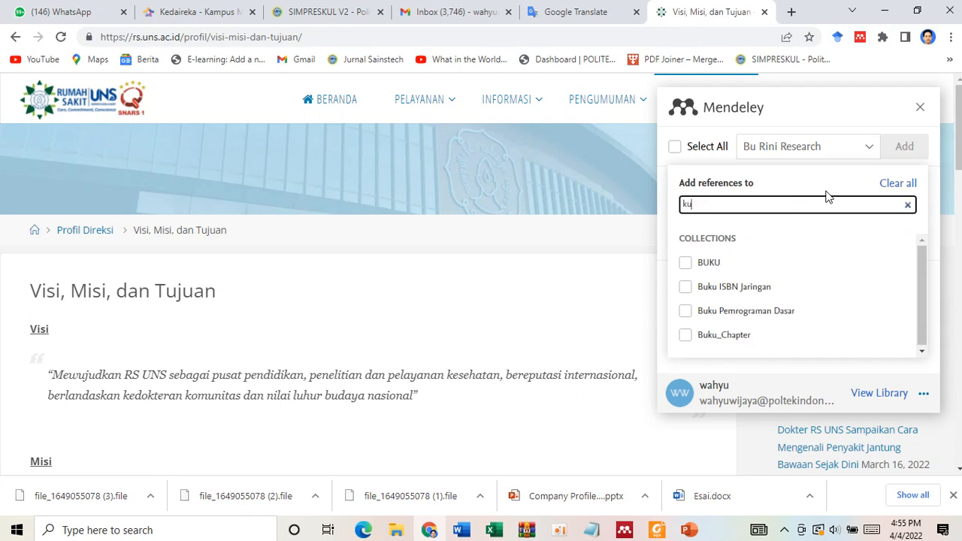
type("n")
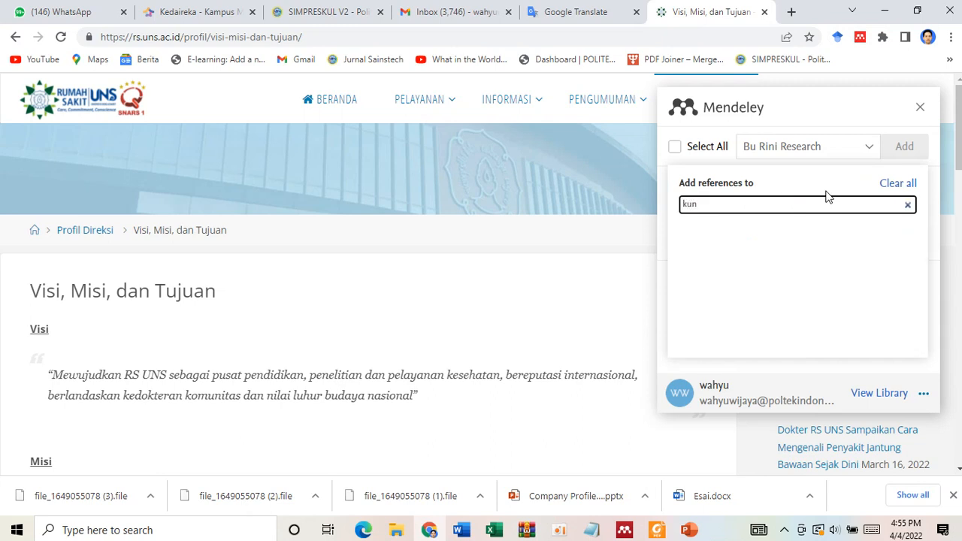
key("BackSpace")
key("BackSpace")
key("BackSpace")
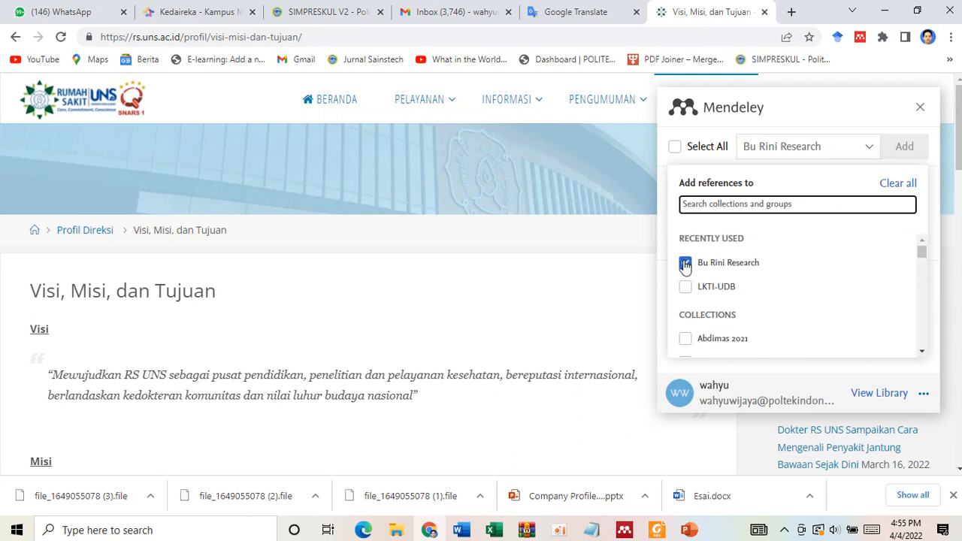
- Deselect the preselected recently used collection and look through the remaining collections for Kunjungan Lapangan
left_click(686, 264)
scroll(810, 323, "down", 5)
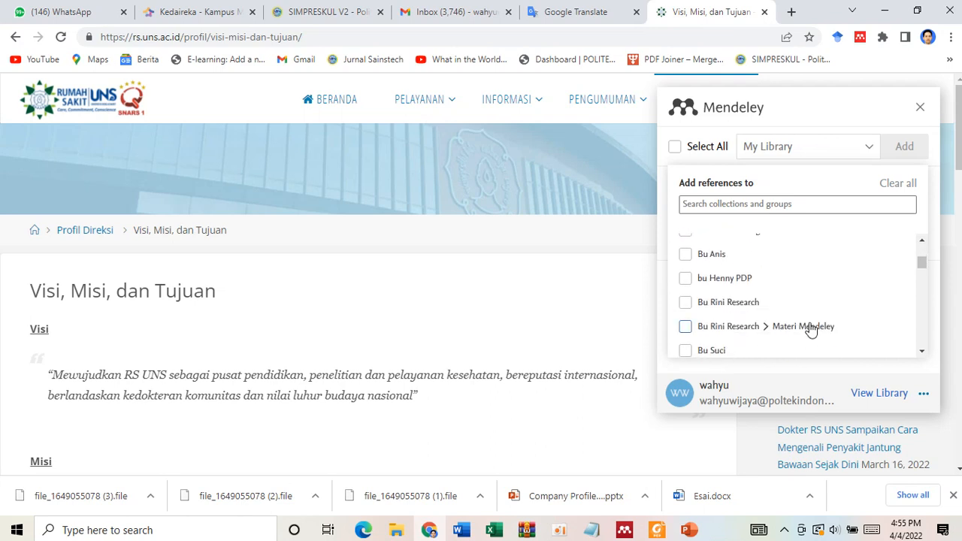
scroll(811, 329, "down", 8)
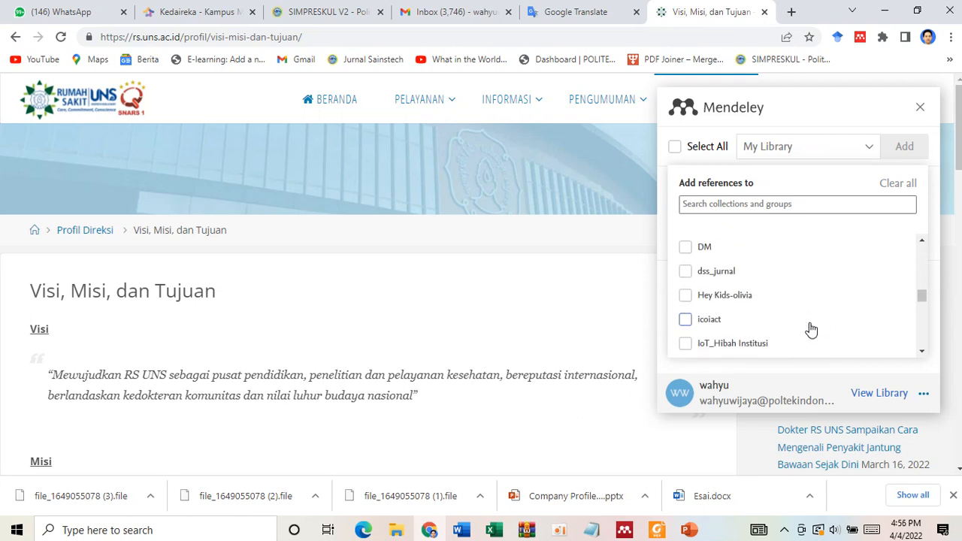
scroll(812, 329, "down", 6)
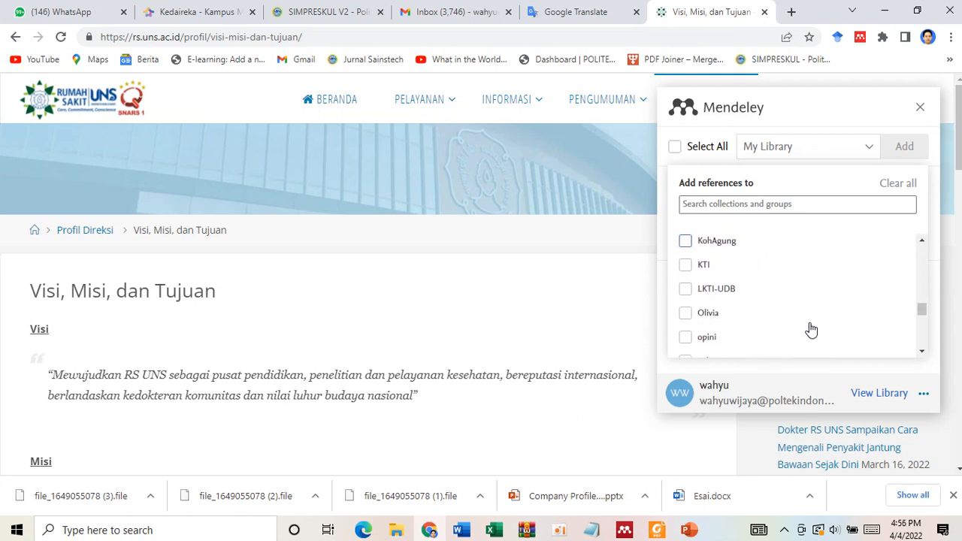
scroll(811, 329, "down", 7)
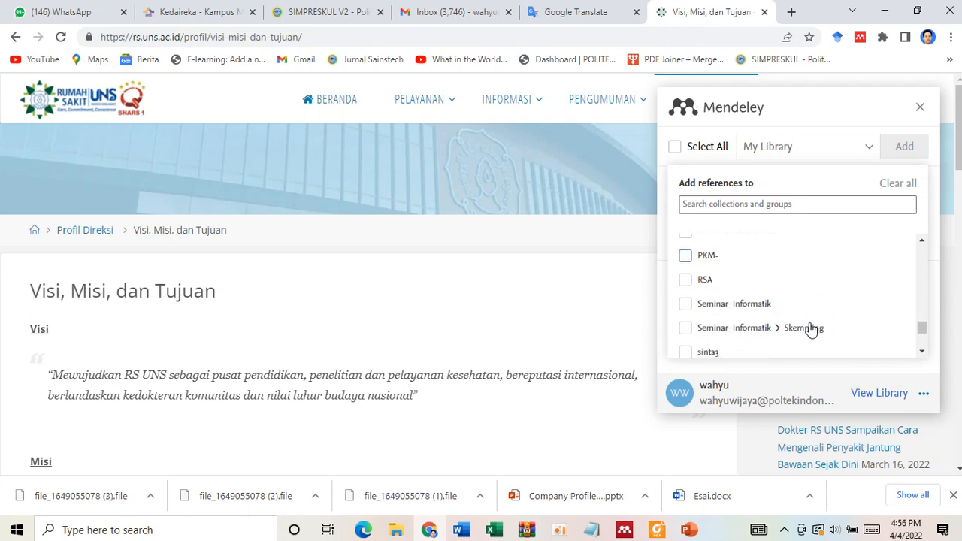
scroll(811, 328, "down", 4)
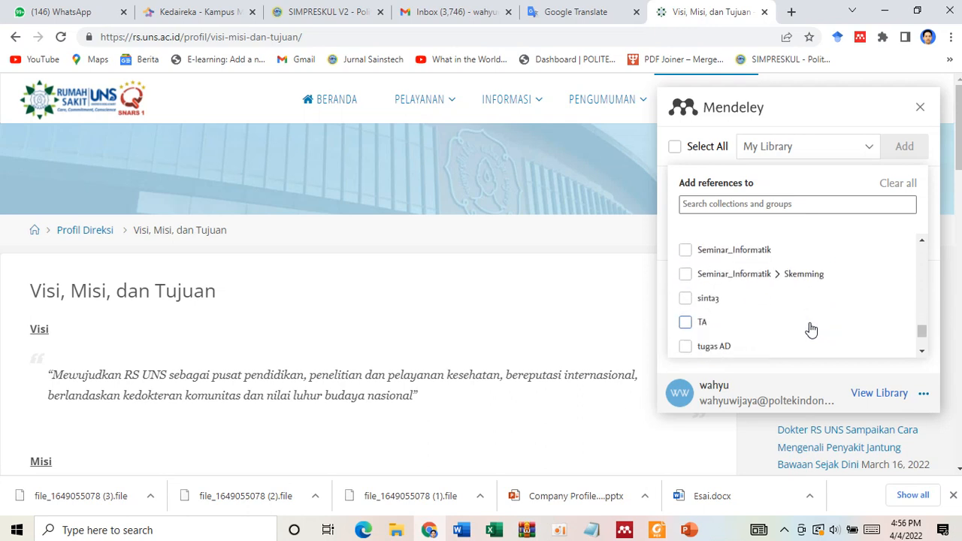
- Reload the page, then find "kun" in the importer's collections and select Kunjungan Lapangan as the destination
left_click(54, 41)
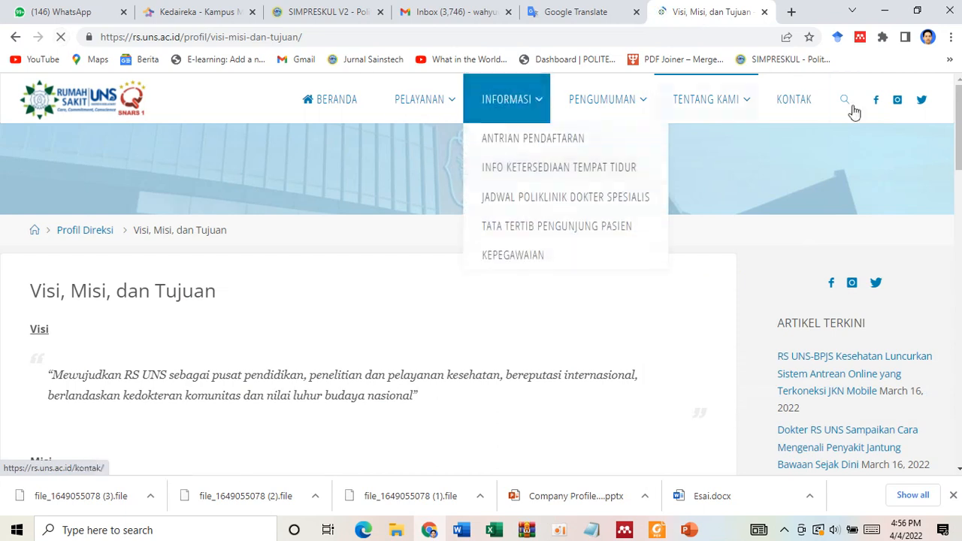
left_click(861, 37)
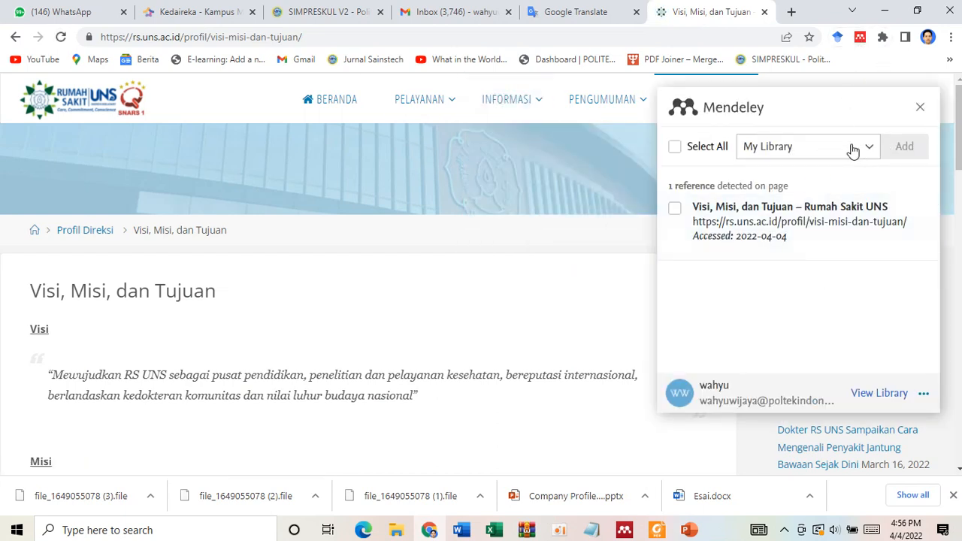
left_click(854, 150)
left_click(818, 203)
type("k")
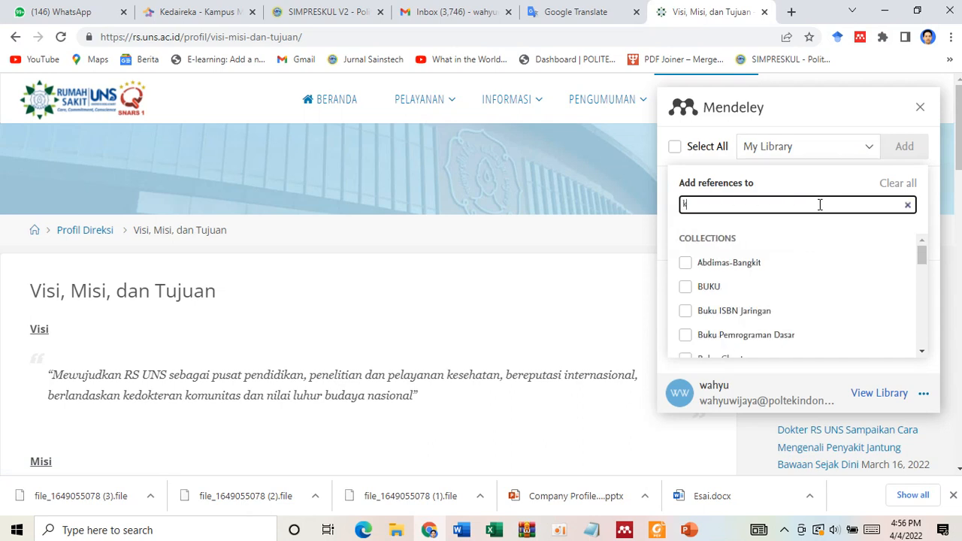
type("un")
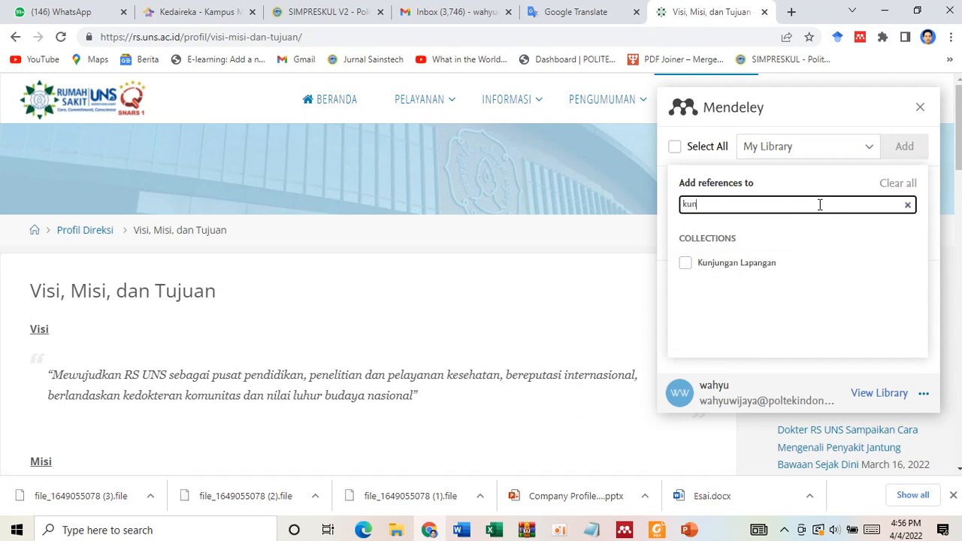
left_click(686, 264)
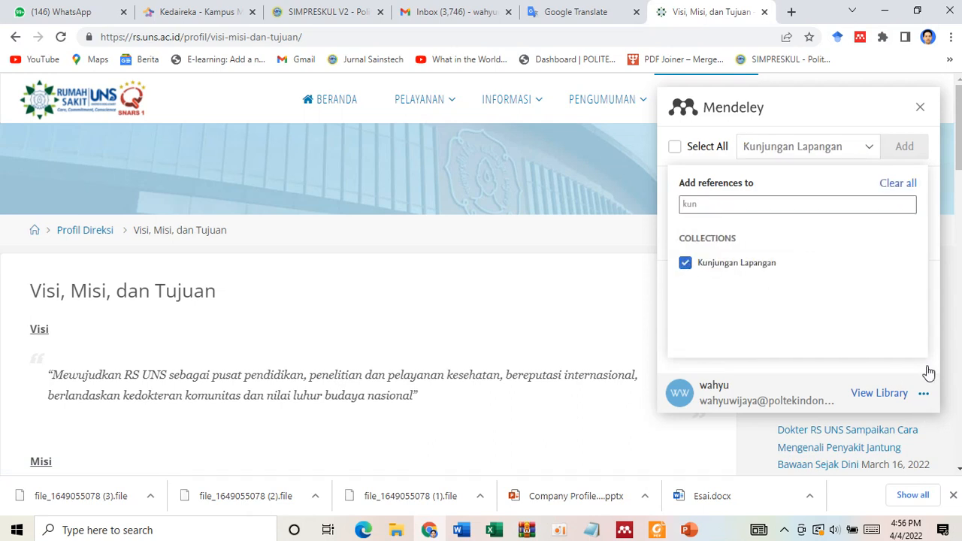
- Select the "Visi, Misi, dan Tujuan – Rumah Sakit UNS" reference and add it to the Kunjungan Lapangan collection
left_click(903, 150)
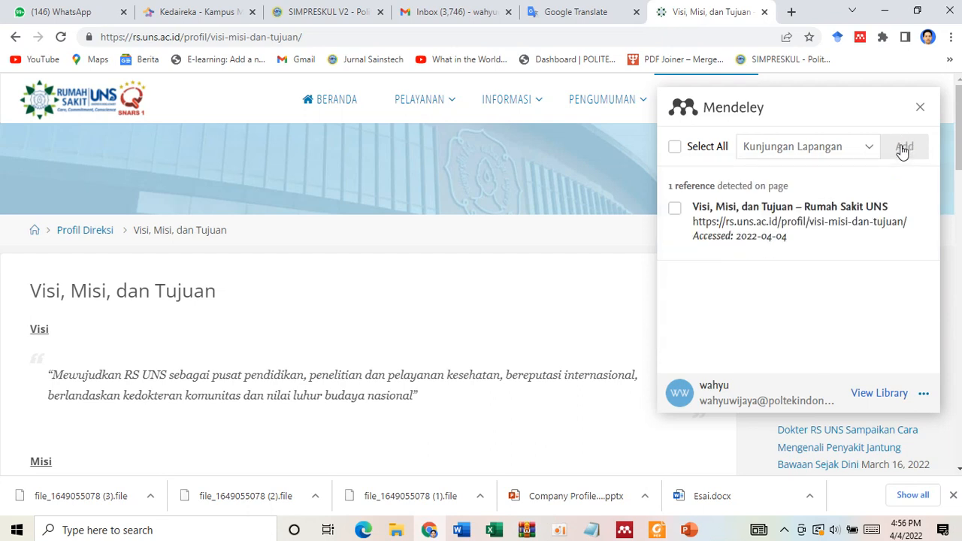
left_click(675, 211)
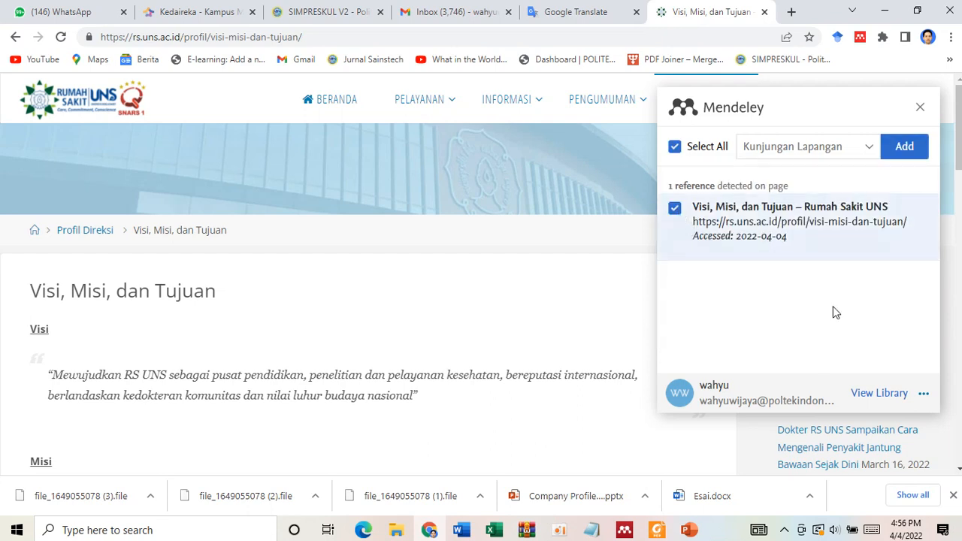
left_click(905, 148)
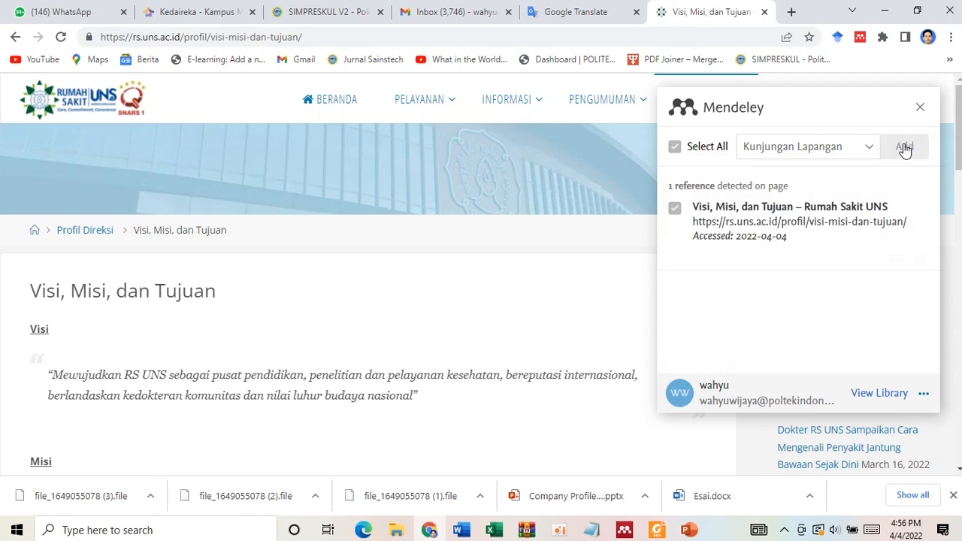
- Switch to Mendeley Desktop, sync the library, and select the "Visi, Misi, dan Tujuan – Rumah Sakit UNS" reference in Kunjungan Lapangan
left_click(625, 530)
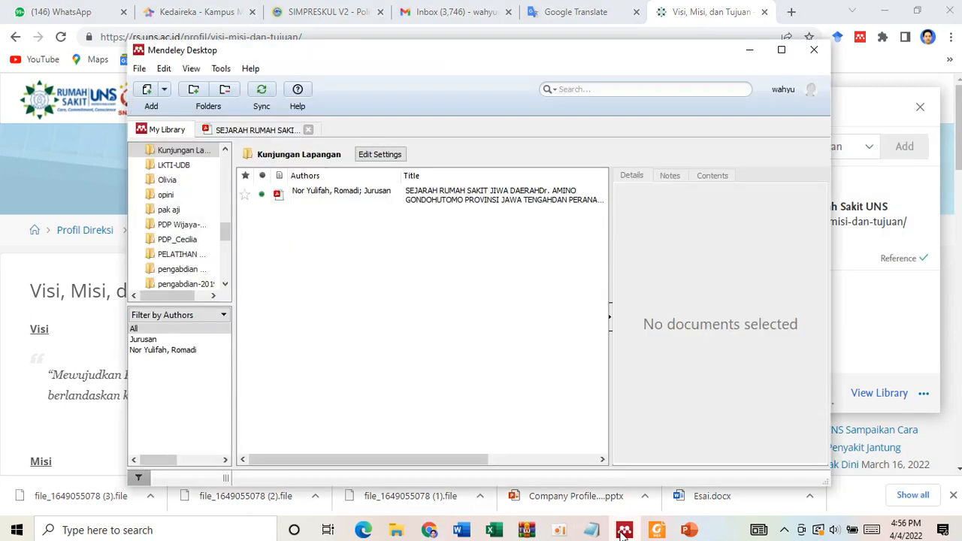
left_click(260, 96)
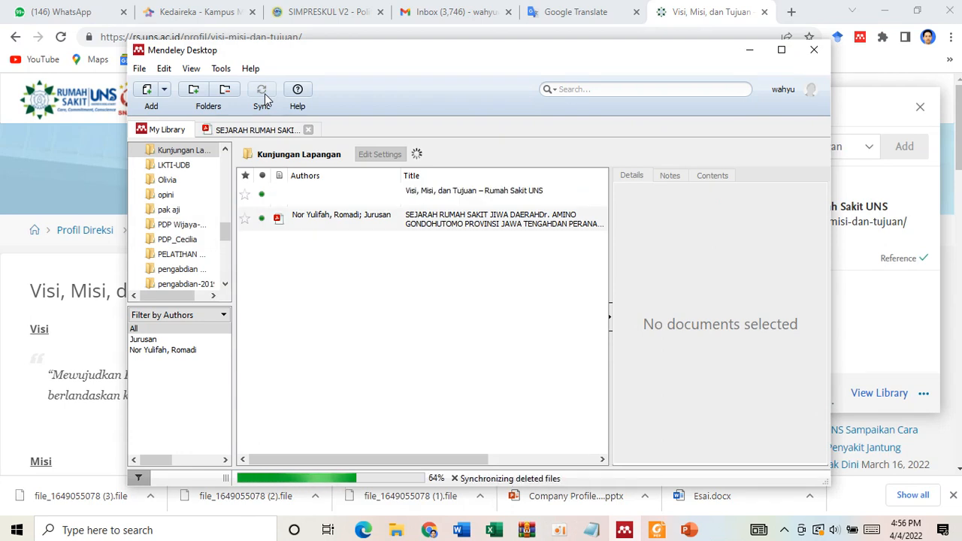
left_click(422, 195)
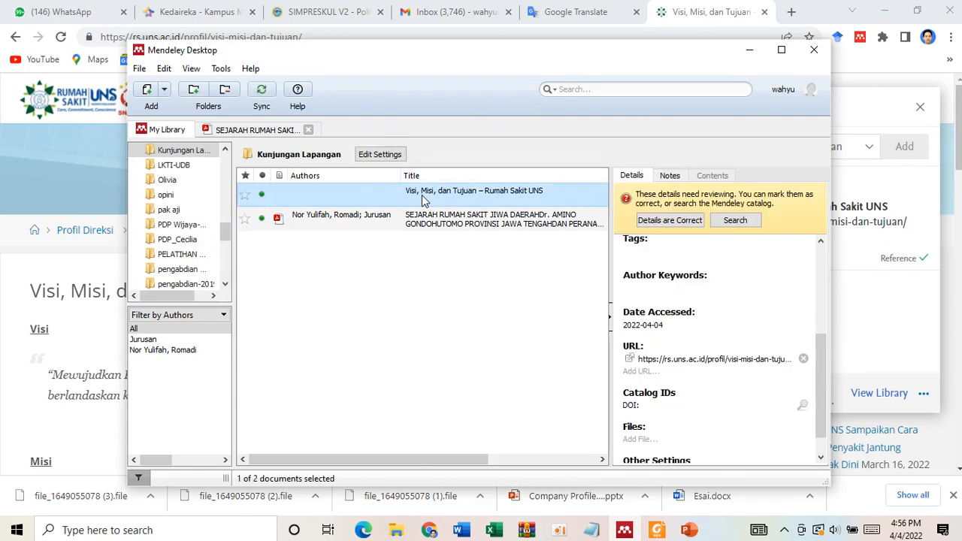
- Set the selected web page reference's author to the institution RS UNS
scroll(714, 279, "up", 5)
left_click(689, 299)
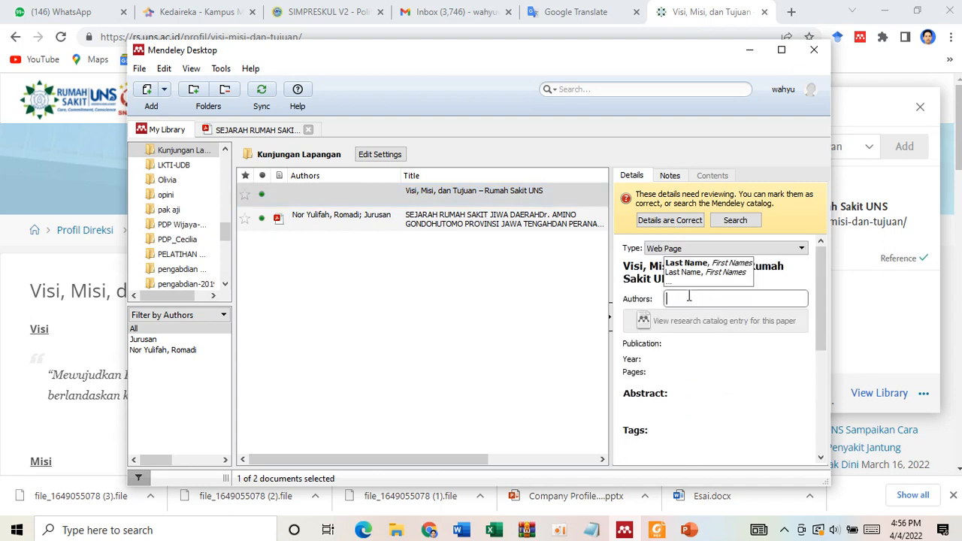
type("RS")
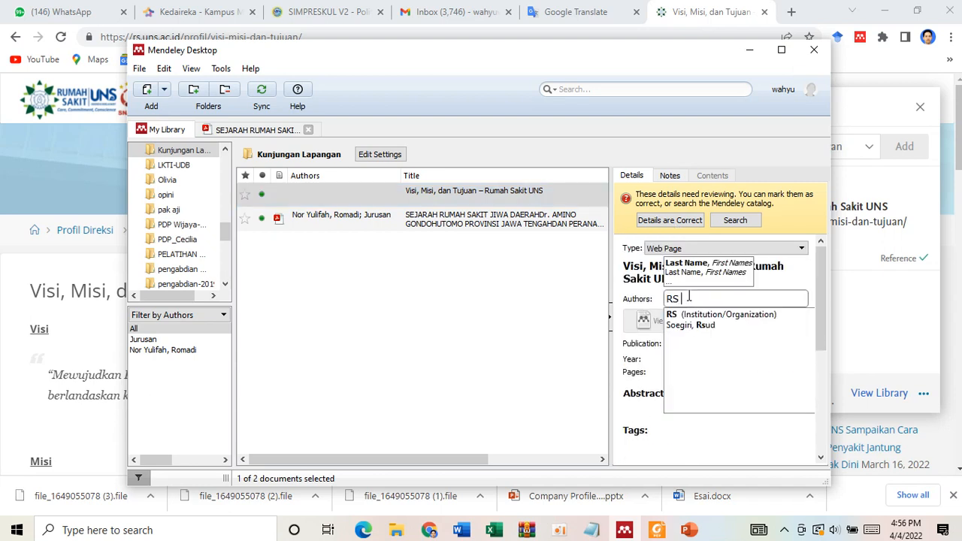
type(" UNS")
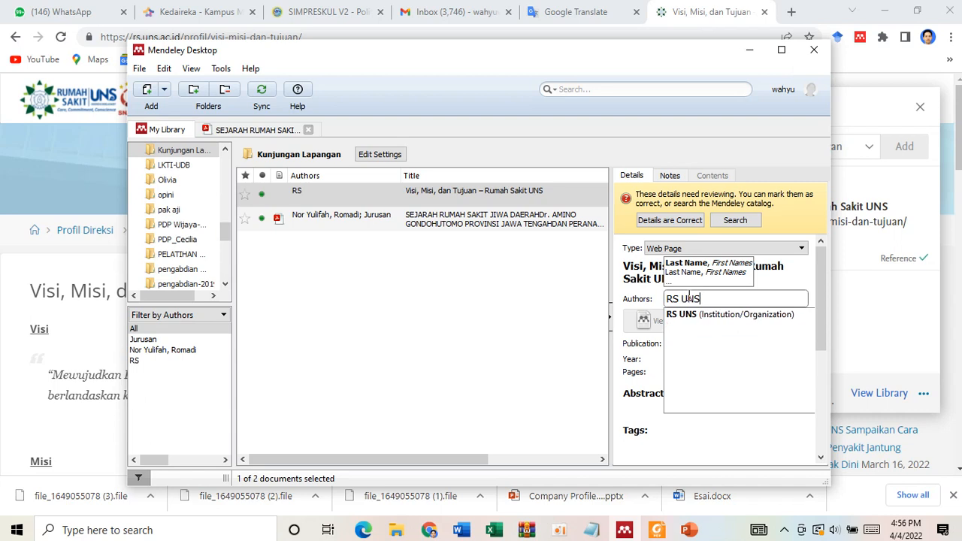
left_click(698, 317)
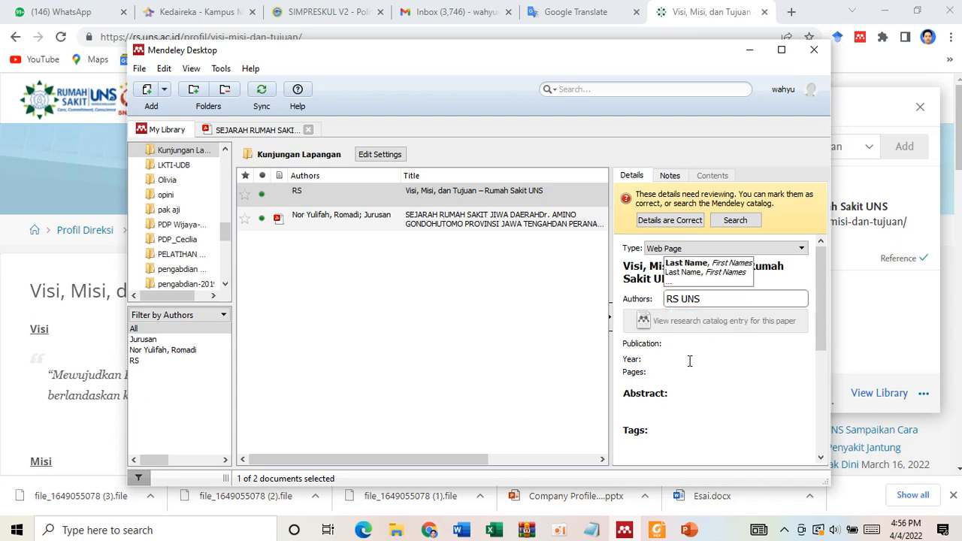
- Look over the RS UNS web page for a date, set the reference's year to 2022, and review its remaining details
left_click(675, 344)
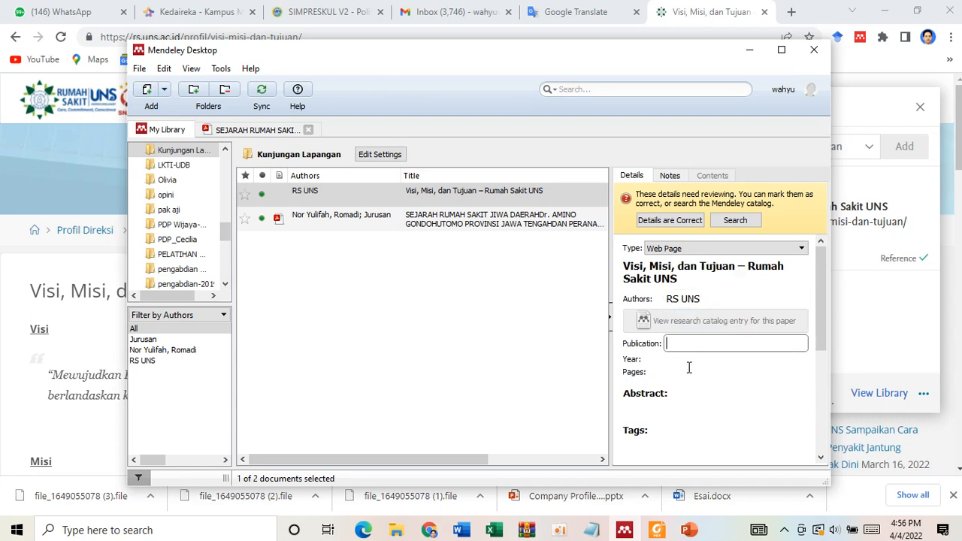
left_click(675, 361)
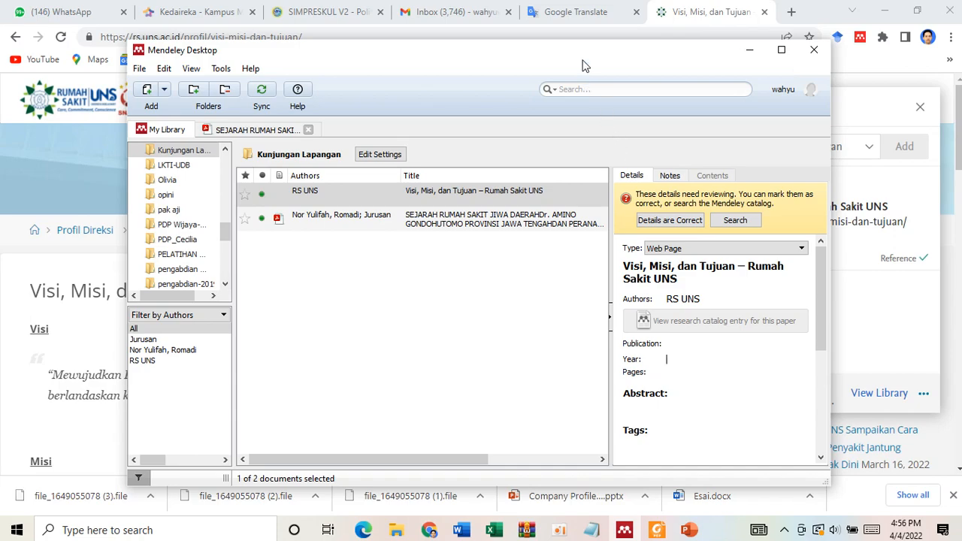
left_click_drag(585, 66, 655, 136)
scroll(80, 301, "down", 15)
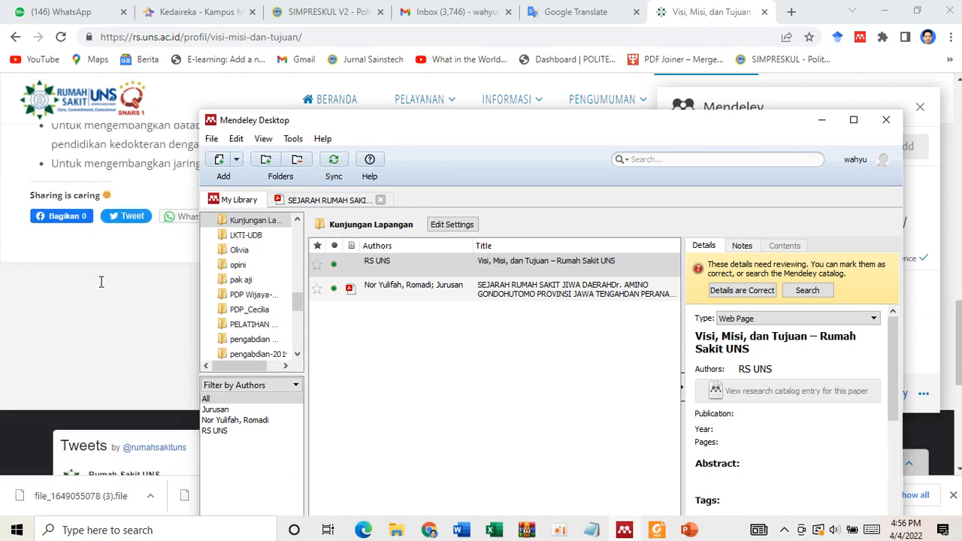
left_click_drag(409, 129, 288, 166)
mouse_move(416, 119)
scroll(415, 119, "up", 2)
scroll(416, 120, "up", 5)
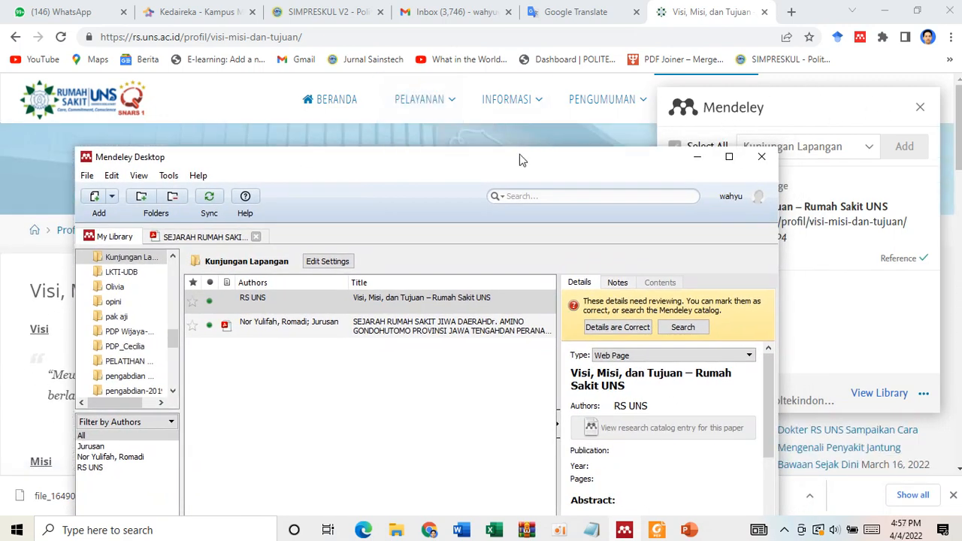
scroll(679, 465, "down", 2)
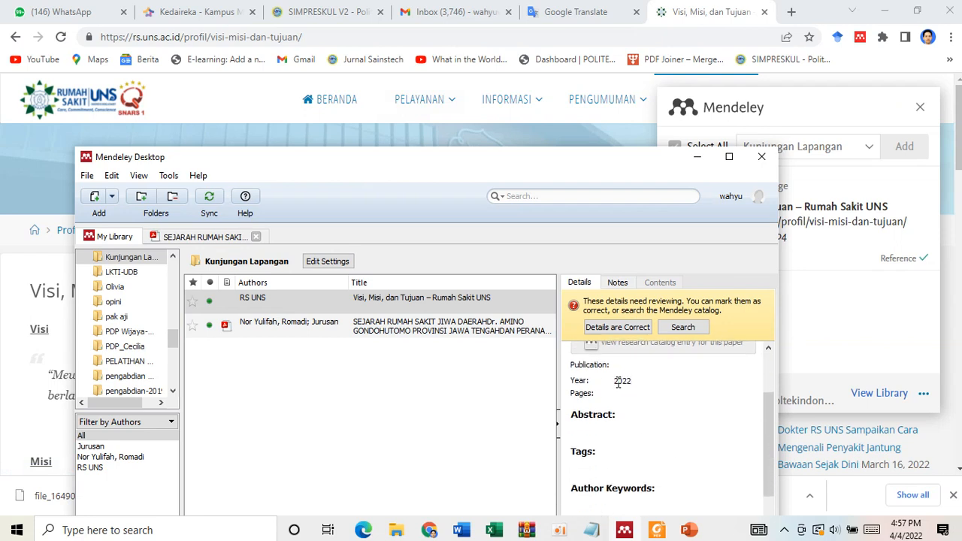
scroll(634, 446, "down", 3)
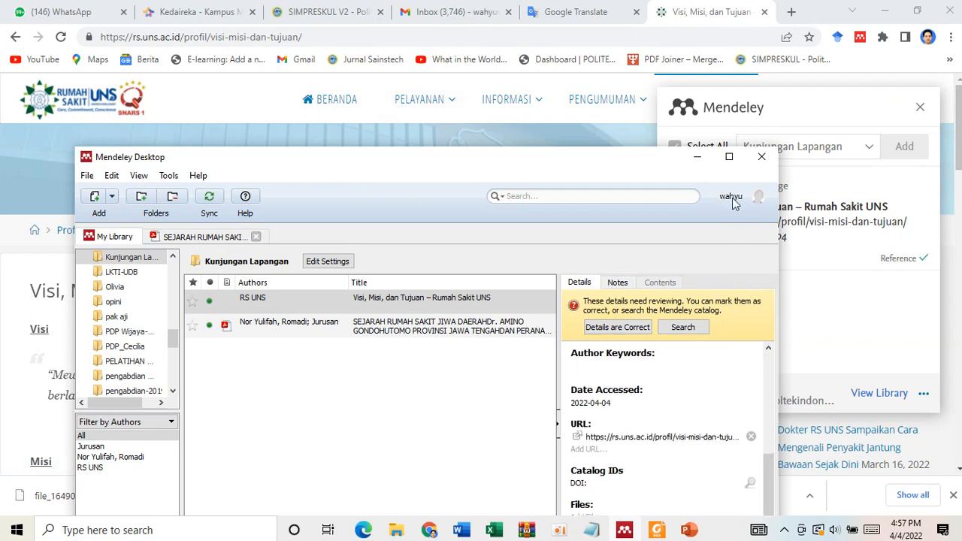
- Switch to Word and cite the RS UNS reference through Mendeley at the end of the second-to-last placeholder paragraph before Kesimpulan
left_click(310, 303)
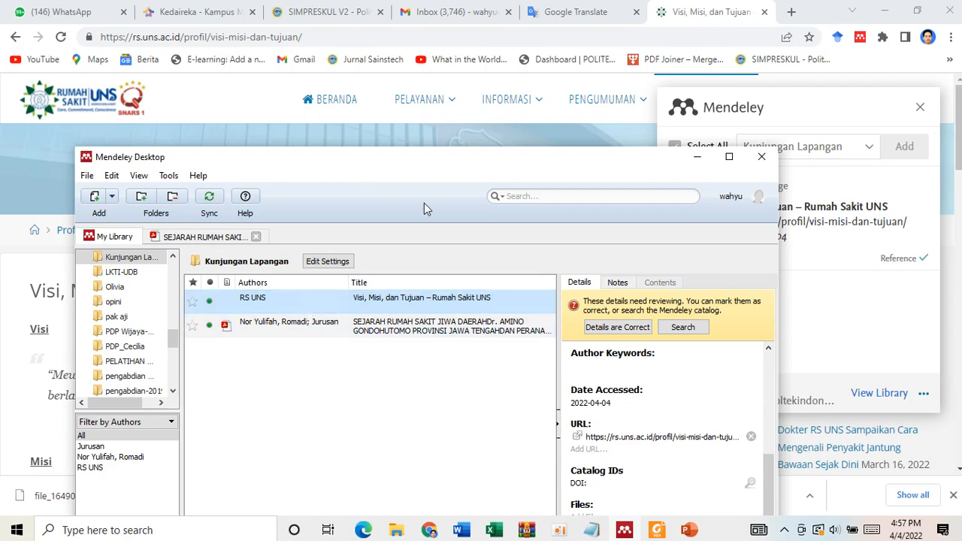
left_click(468, 534)
left_click(443, 472)
scroll(548, 223, "up", 8)
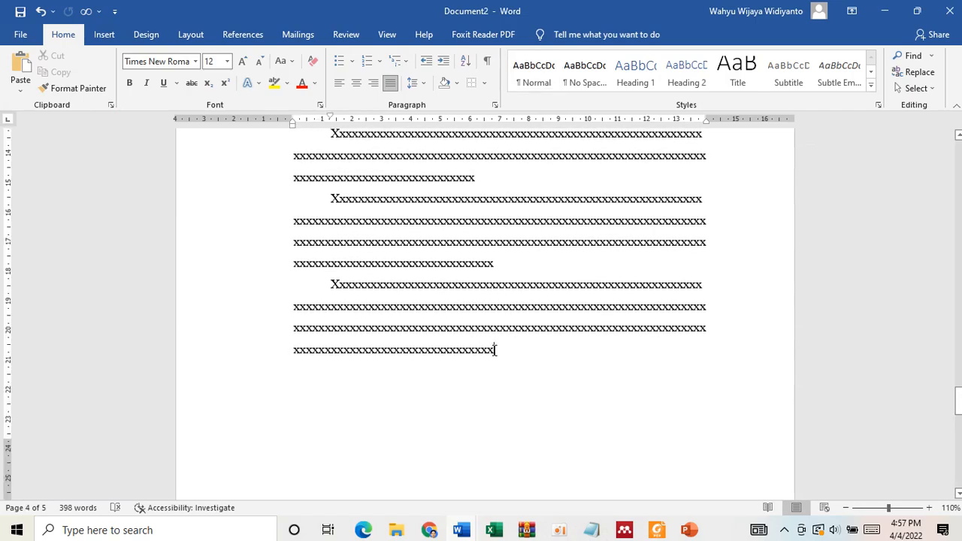
scroll(495, 350, "up", 10)
scroll(495, 350, "down", 10)
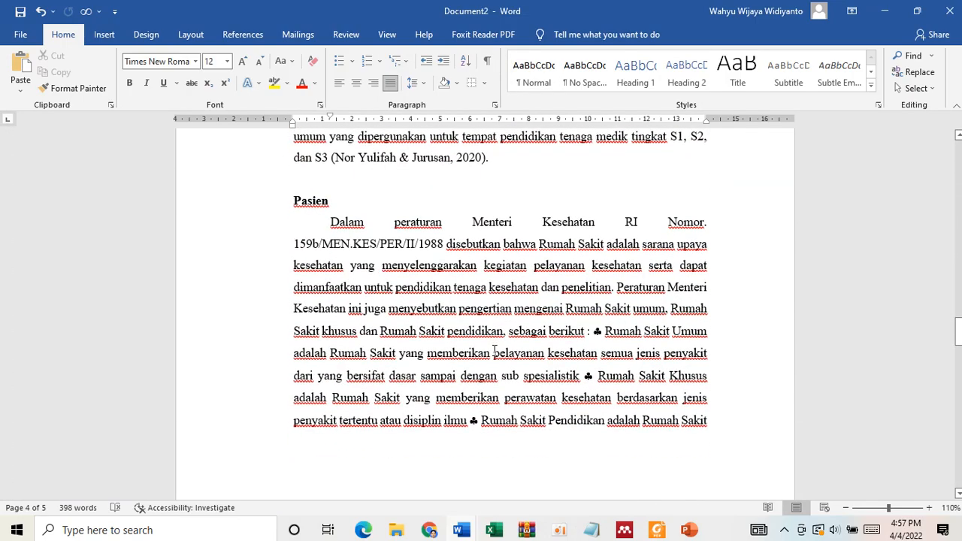
scroll(493, 376, "down", 1)
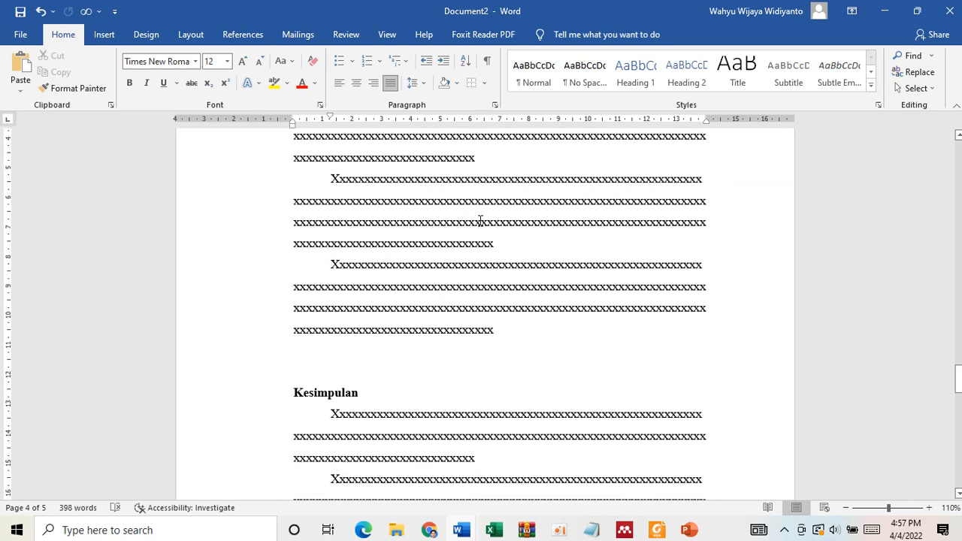
left_click(251, 34)
left_click(281, 71)
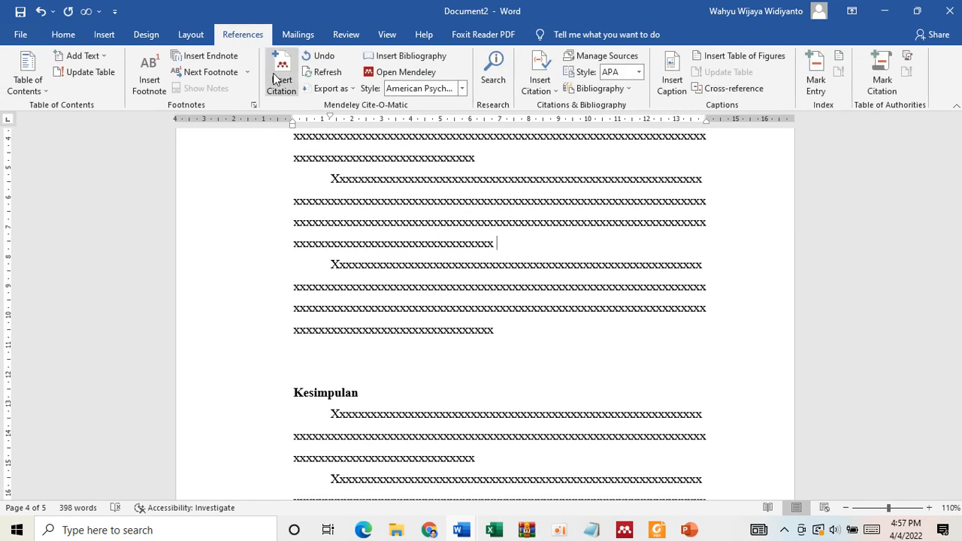
left_click(575, 286)
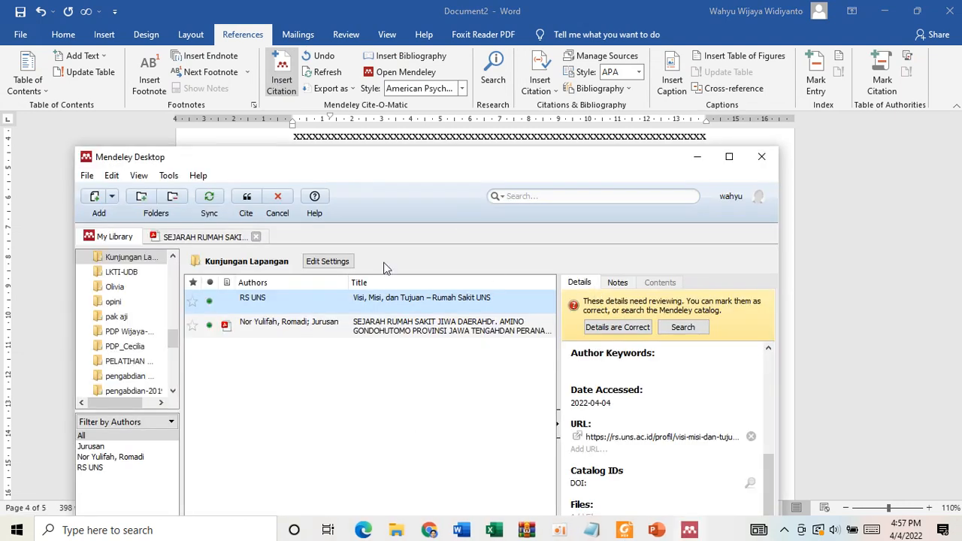
left_click(245, 203)
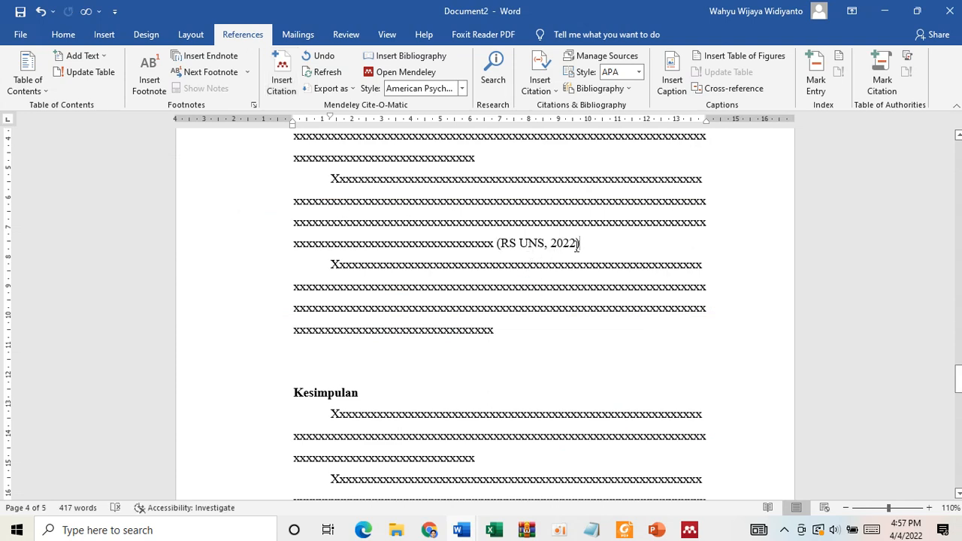
- Justify the bibliography entries under DAFTAR PUSTAKA and accept their paragraph settings with single line spacing
scroll(564, 316, "down", 10)
scroll(558, 356, "down", 10)
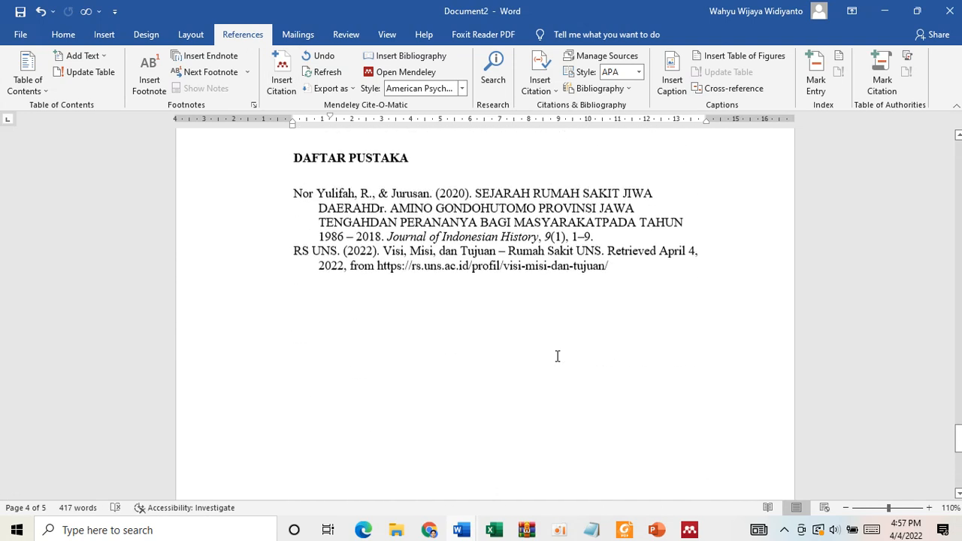
scroll(586, 354, "up", 2)
left_click(629, 373)
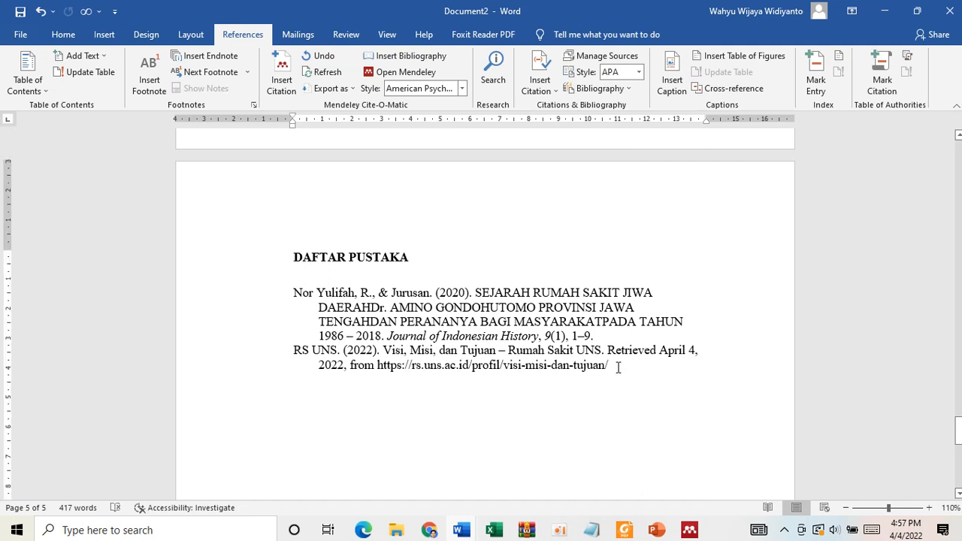
left_click_drag(618, 368, 292, 293)
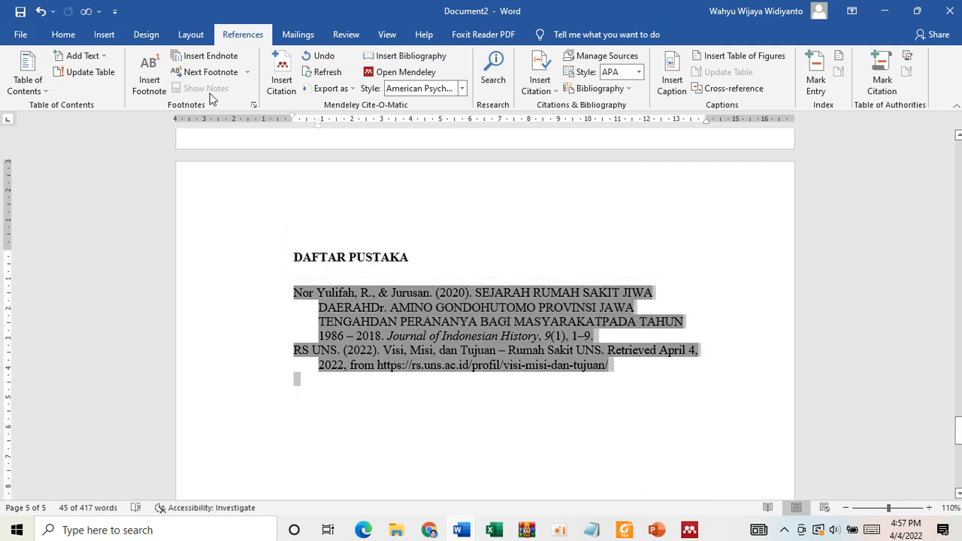
left_click(65, 34)
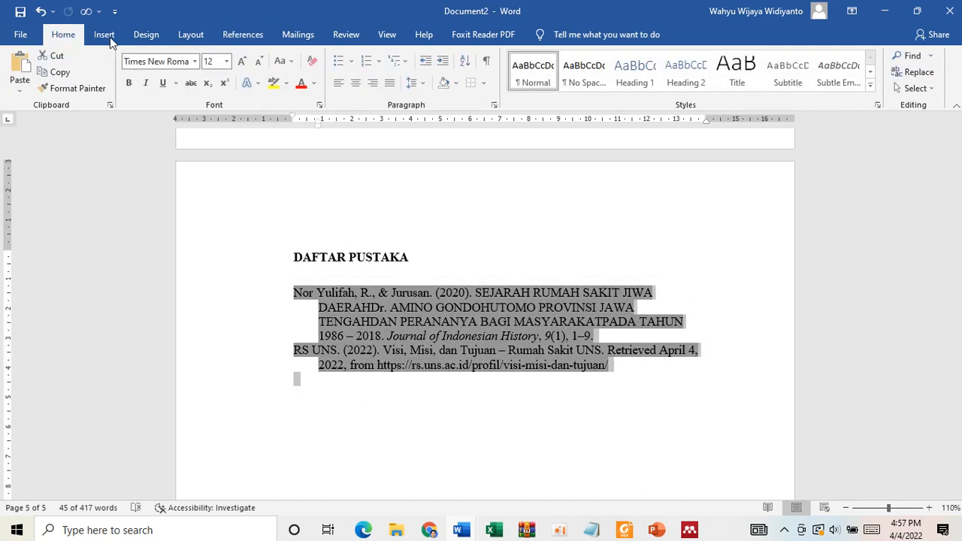
left_click(392, 83)
left_click(413, 82)
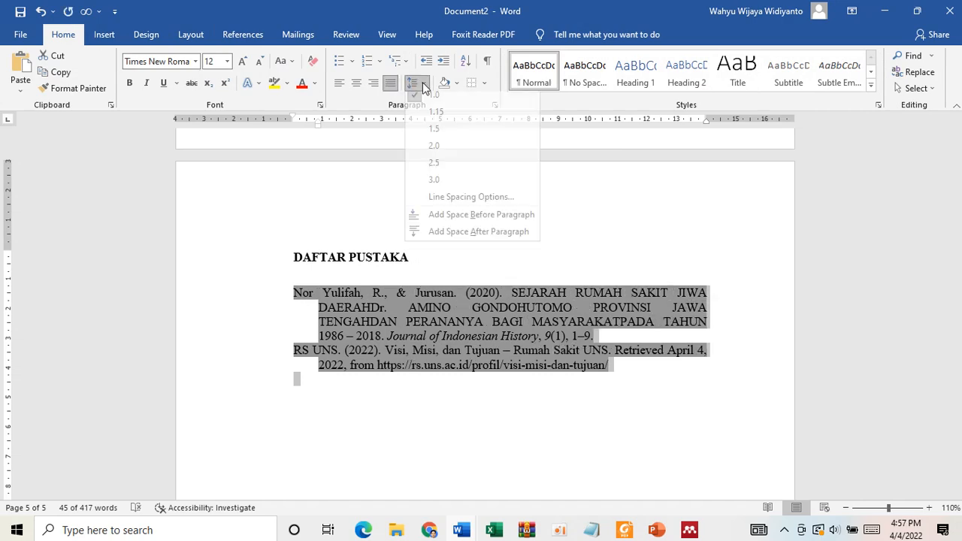
left_click(449, 204)
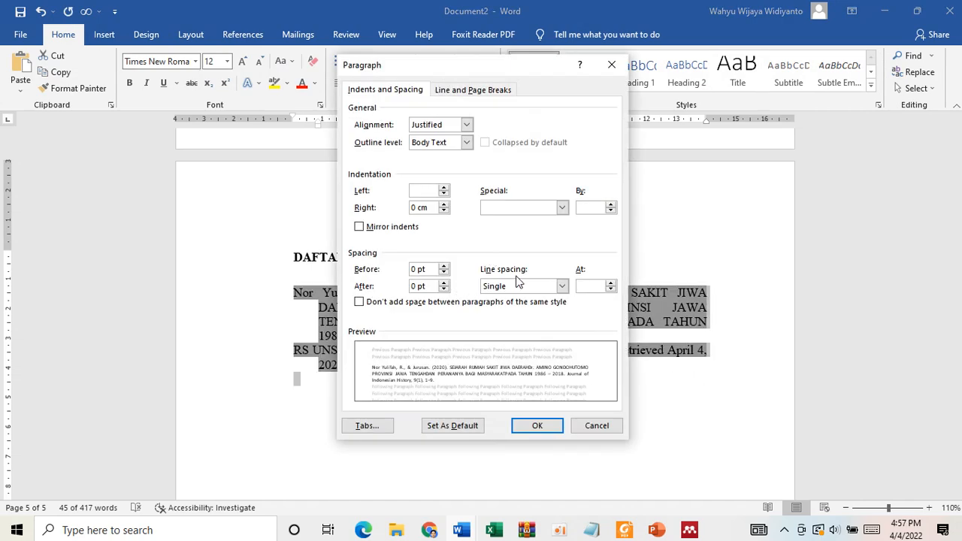
left_click(539, 425)
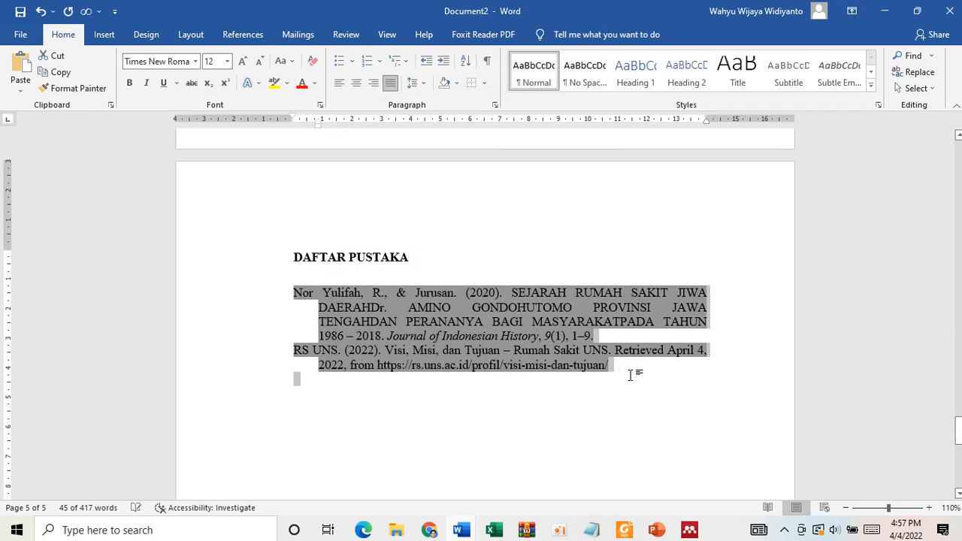
- Insert a blank line between the two DAFTAR PUSTAKA entries
left_click(592, 336)
key("Return")
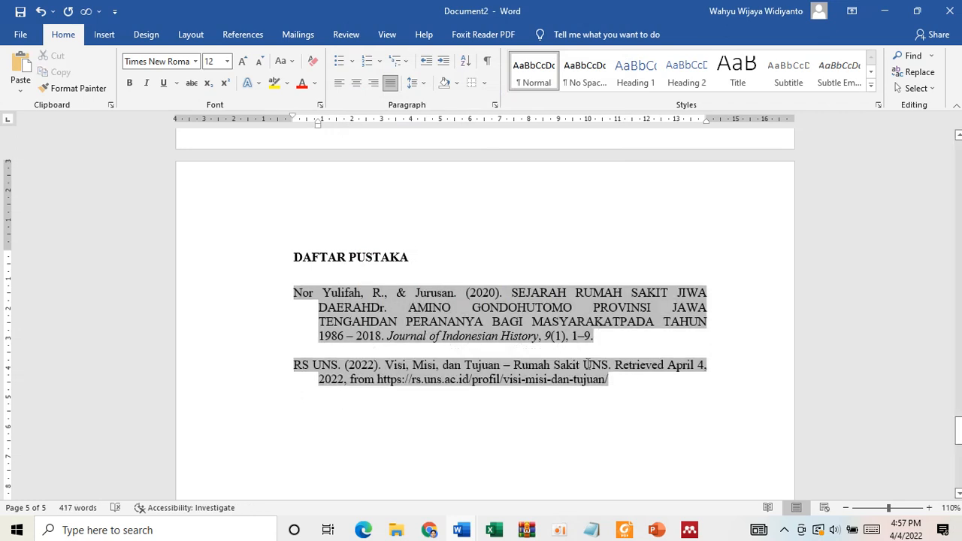
left_click_drag(607, 383, 512, 293)
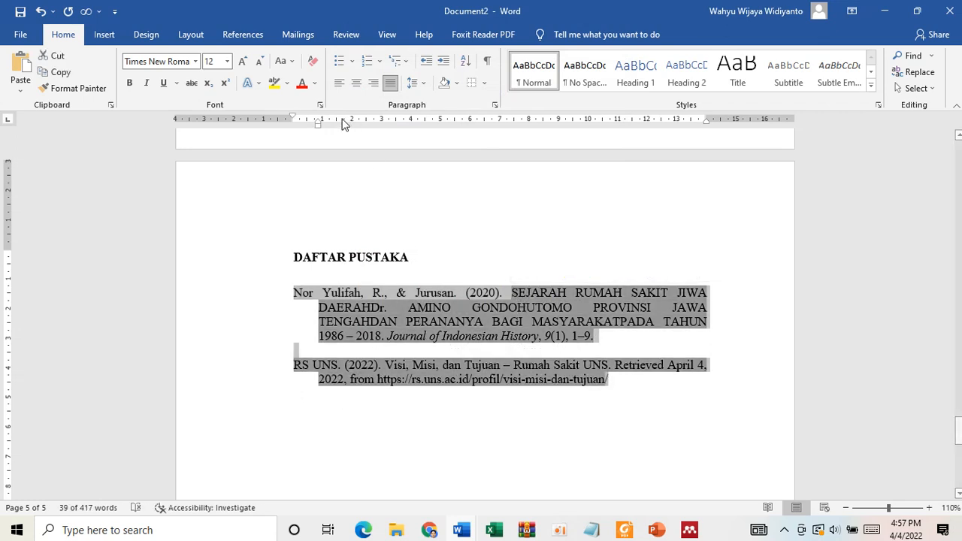
left_click(486, 428)
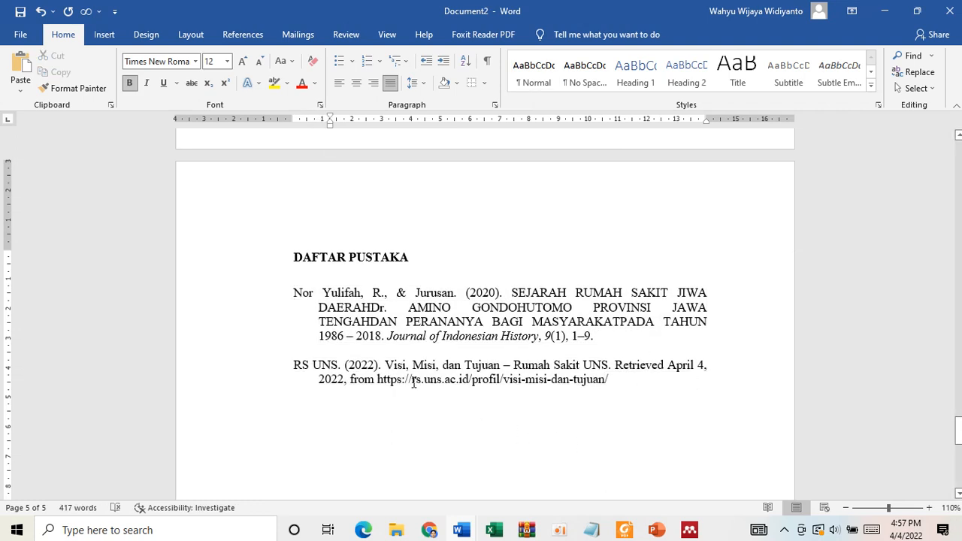
left_click(640, 410)
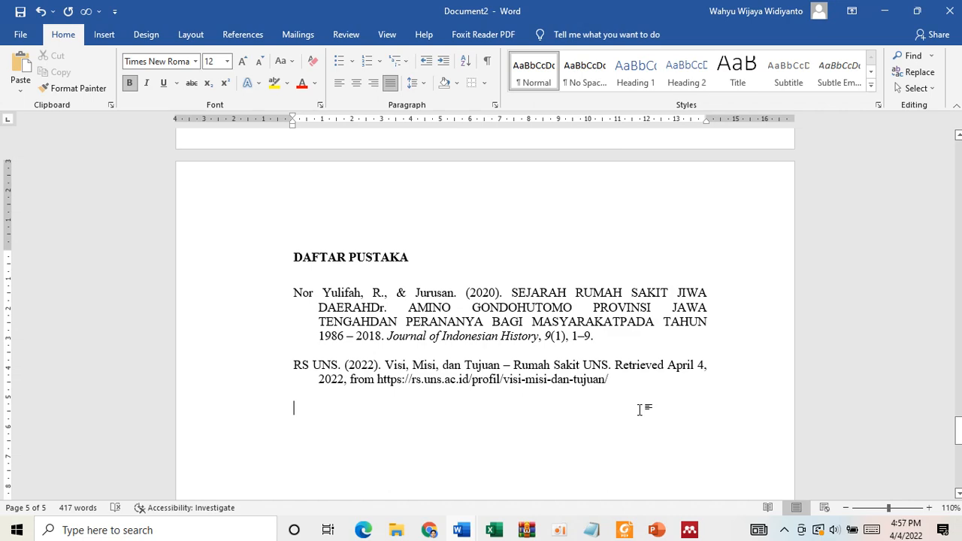
- Review the essay from DAFTAR PUSTAKA back through the body text to the LEMBAR PENGESAHAN page
scroll(546, 299, "up", 10)
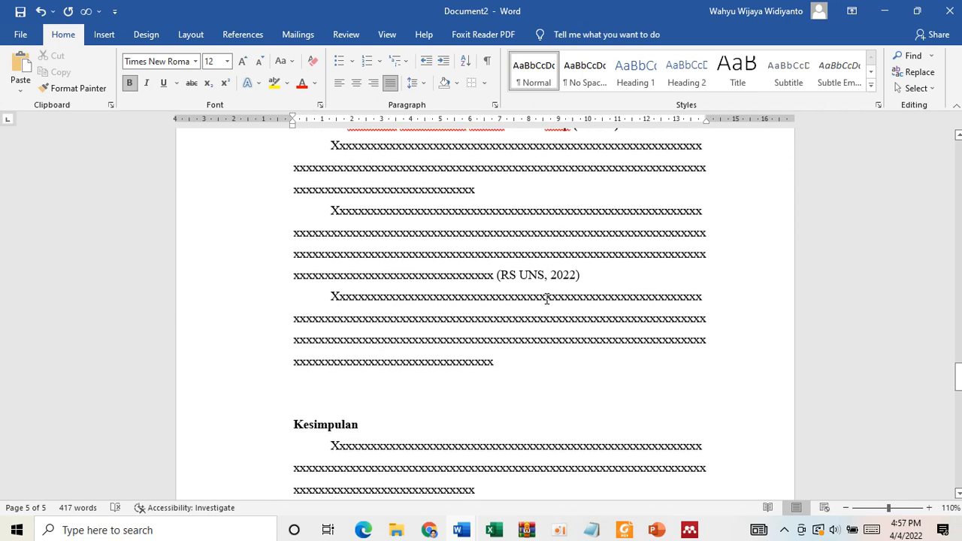
scroll(547, 299, "up", 15)
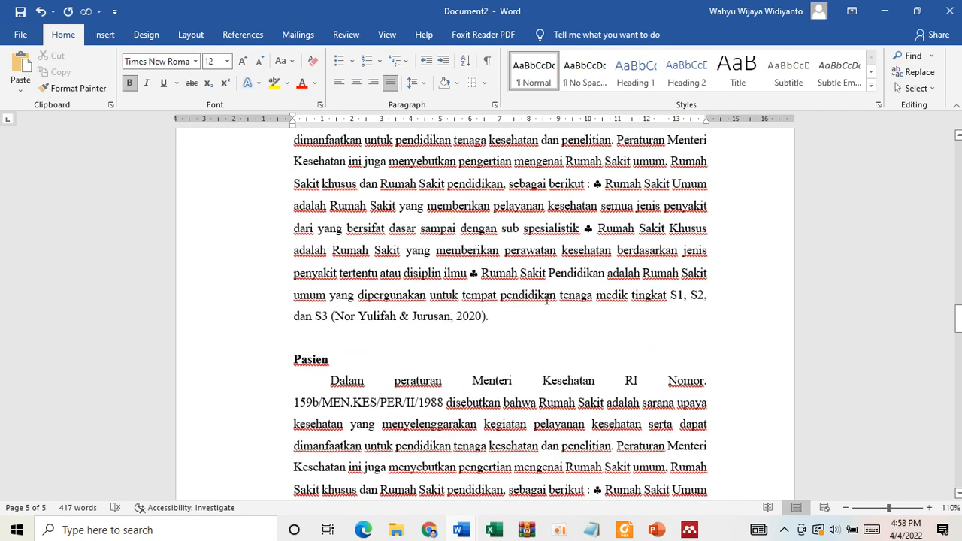
scroll(546, 299, "up", 15)
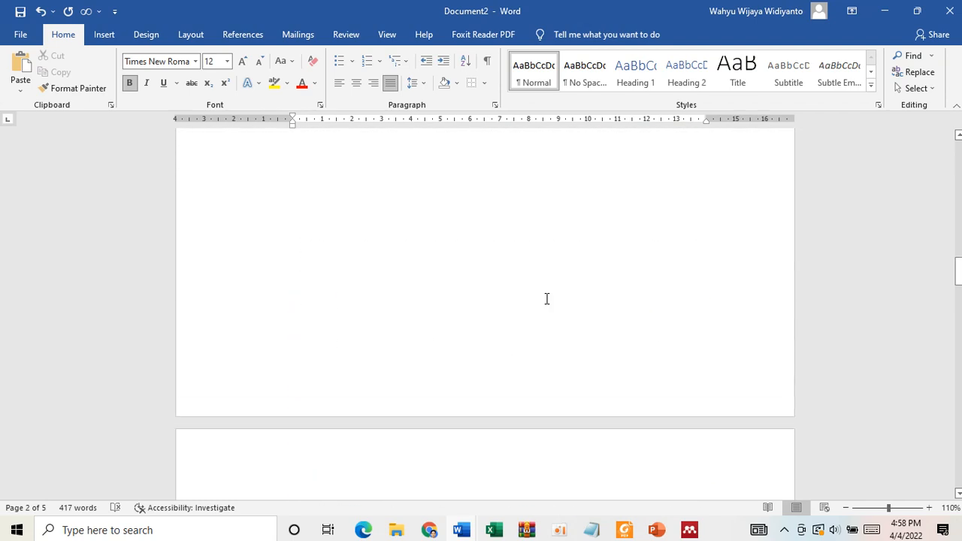
scroll(547, 298, "up", 6)
scroll(547, 298, "down", 4)
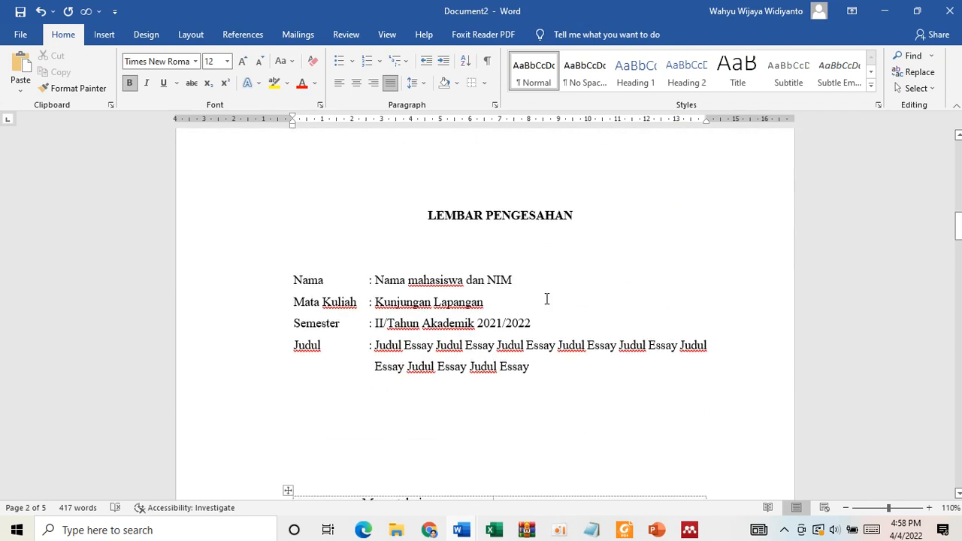
- Review the essay from the LEMBAR PENGESAHAN page through Kesimpulan and the TPPRI section, also checking the Definisi Esai text in Document3
scroll(547, 298, "down", 6)
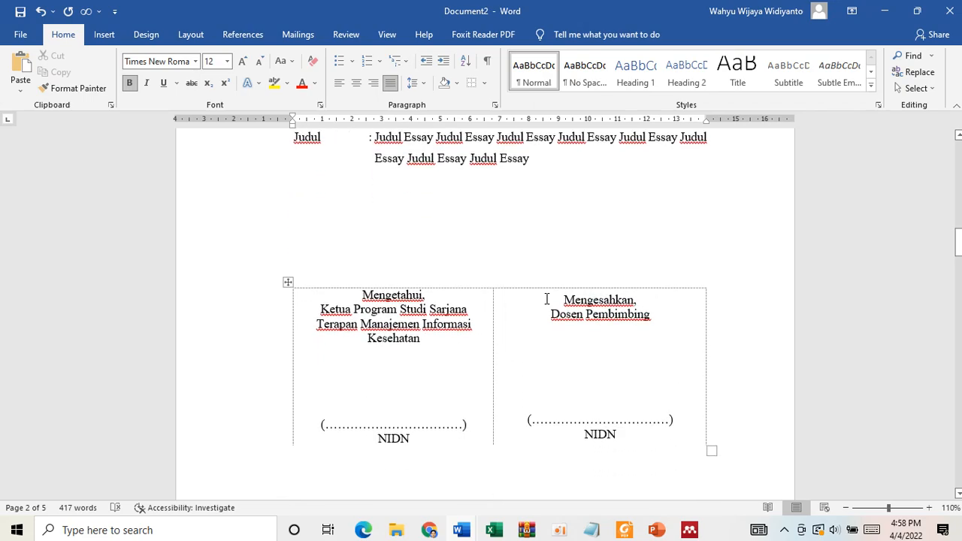
scroll(547, 298, "up", 2)
scroll(546, 298, "down", 10)
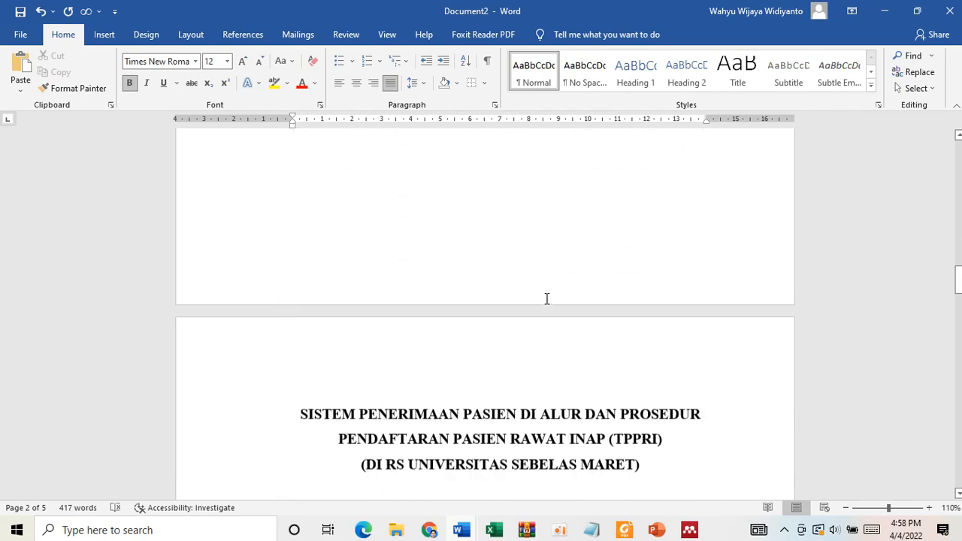
scroll(546, 299, "down", 15)
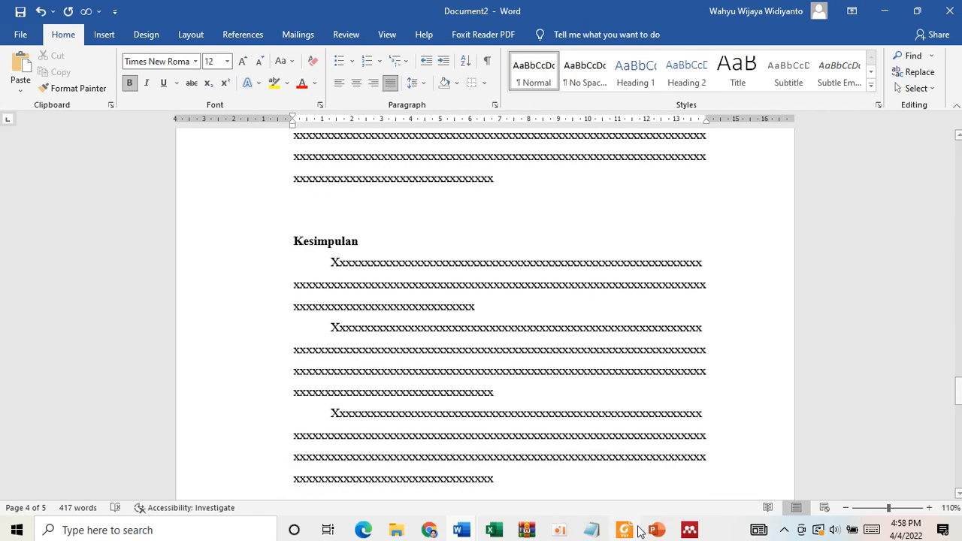
mouse_move(627, 535)
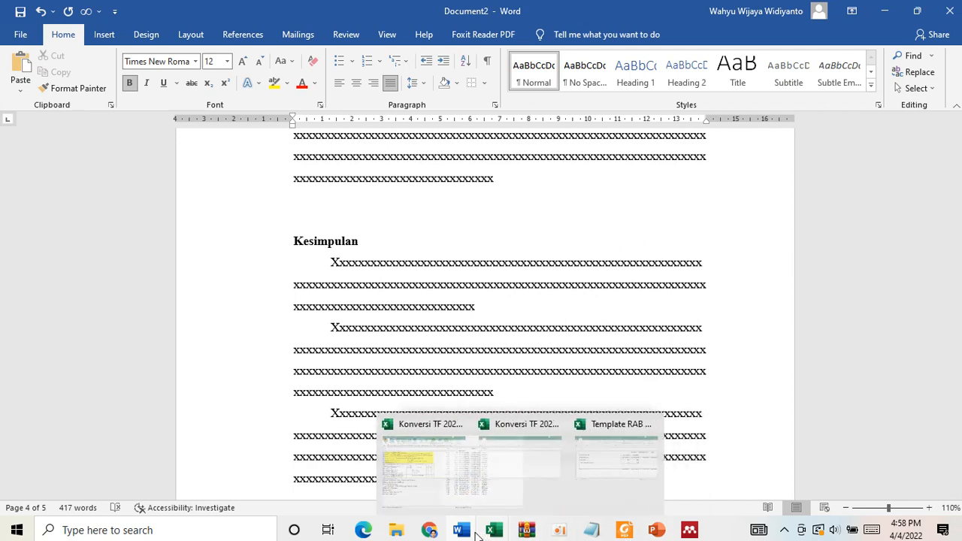
mouse_move(461, 530)
left_click(567, 472)
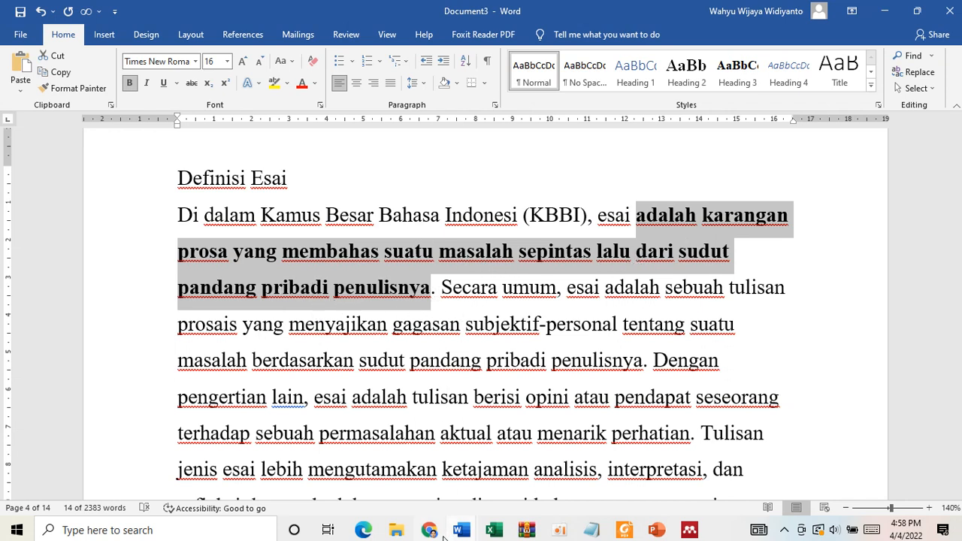
mouse_move(461, 530)
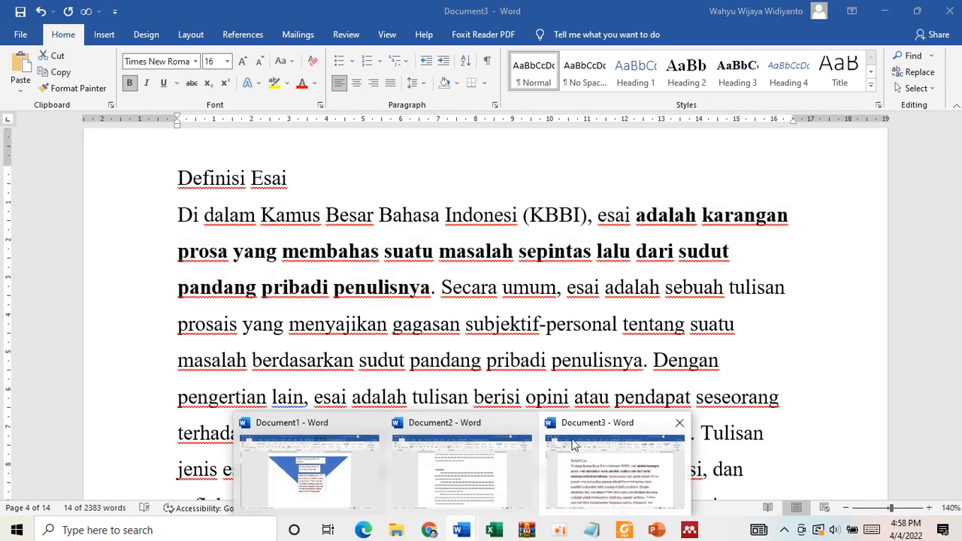
left_click(505, 473)
scroll(503, 331, "up", 8)
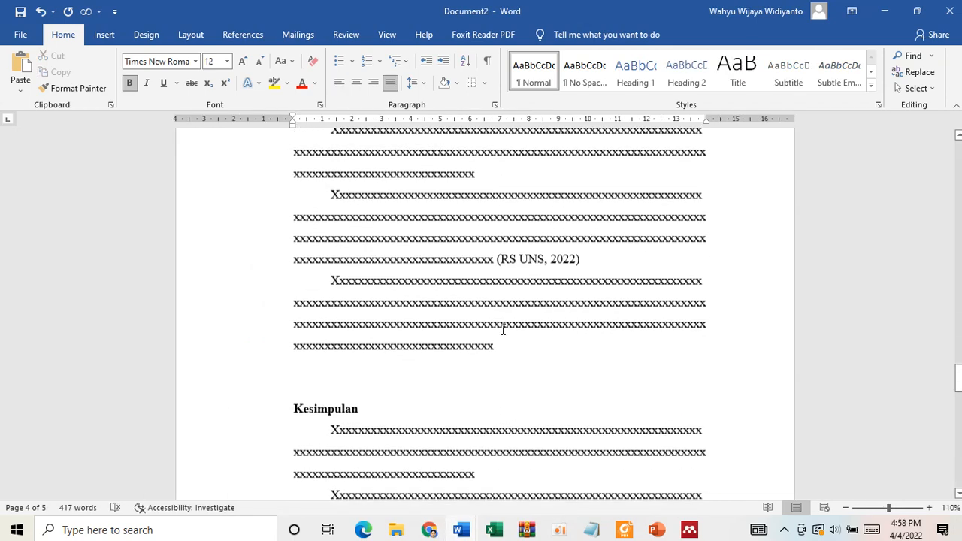
scroll(503, 330, "up", 1)
scroll(503, 329, "down", 4)
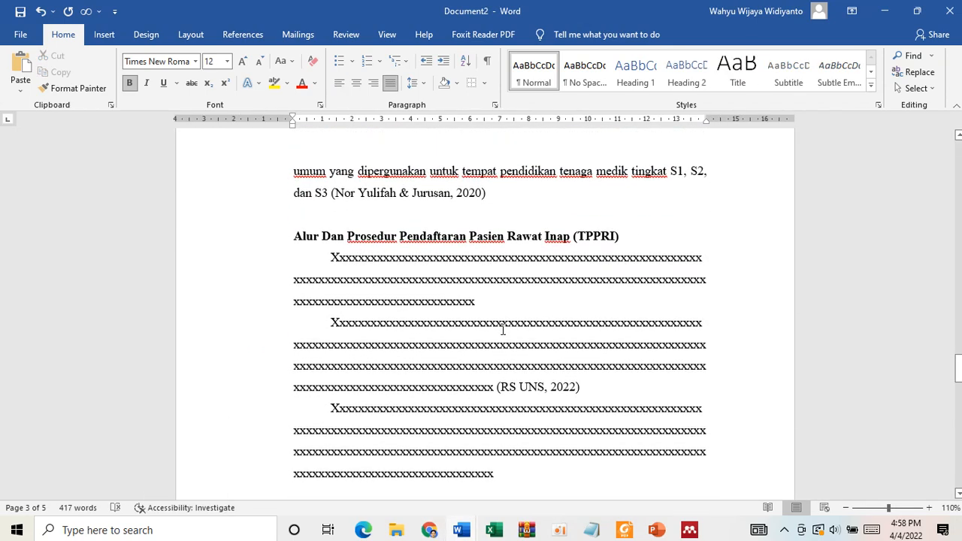
- Switch to Foxit Reader and read the Pendahuluan, Pembahasan and Kesimpulan dan Saran guidance in the TEMPLATE ESSAY KL PDF
left_click(623, 530)
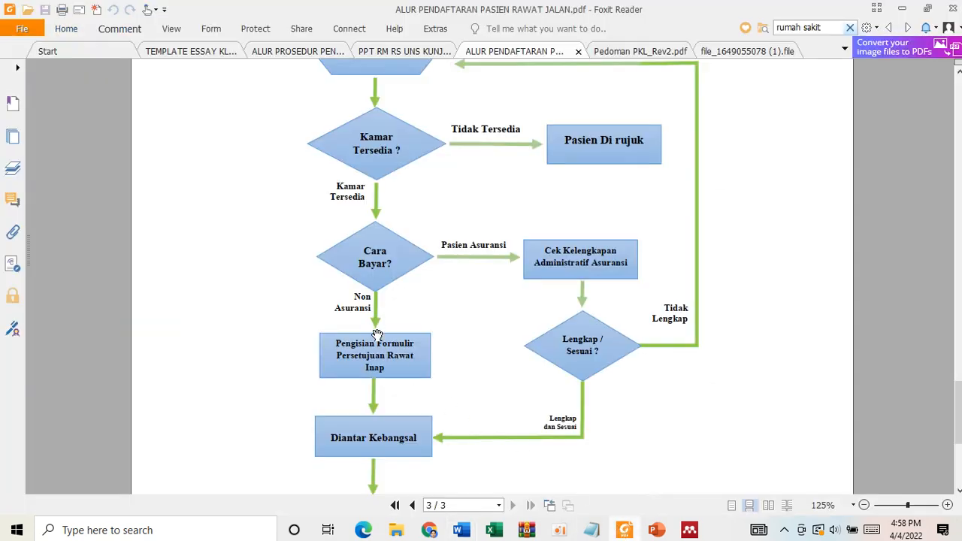
left_click(197, 51)
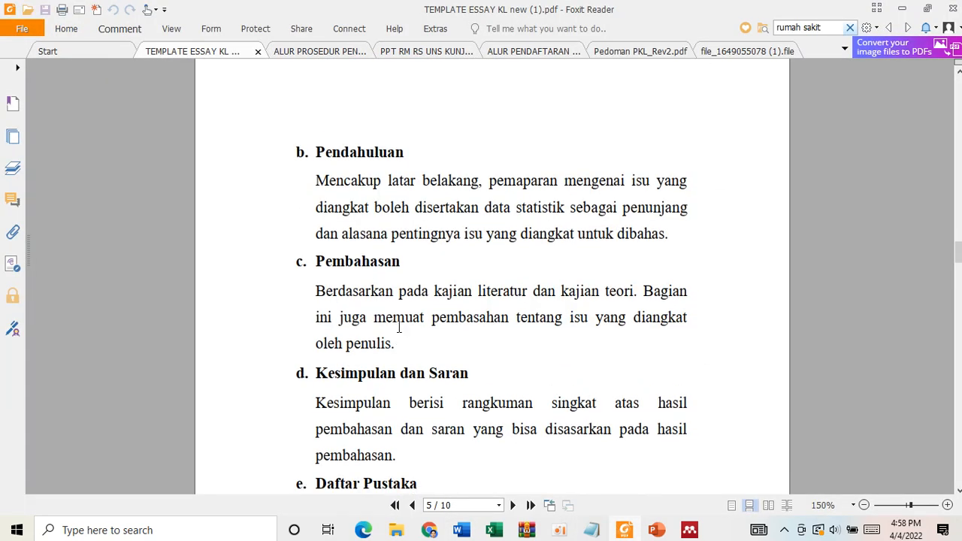
scroll(385, 374, "down", 1)
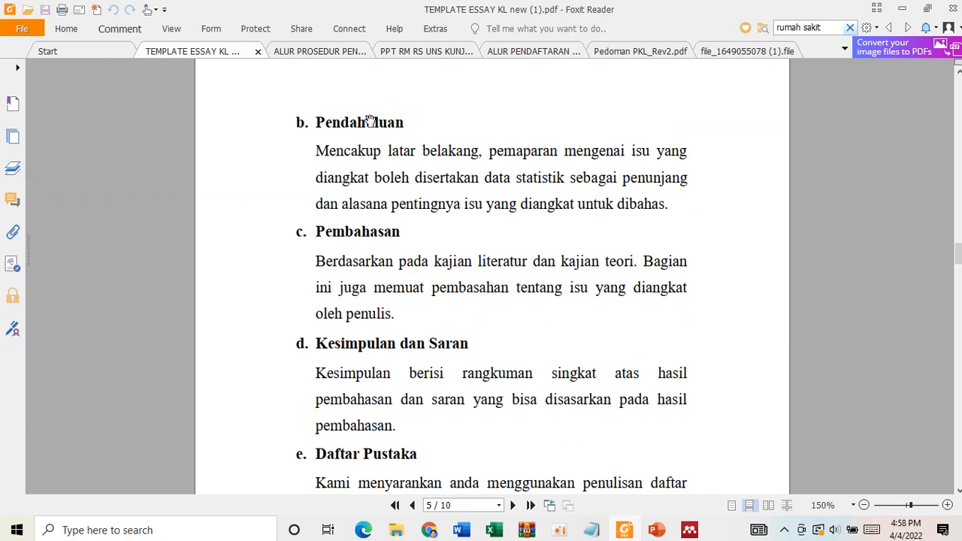
scroll(403, 427, "down", 1)
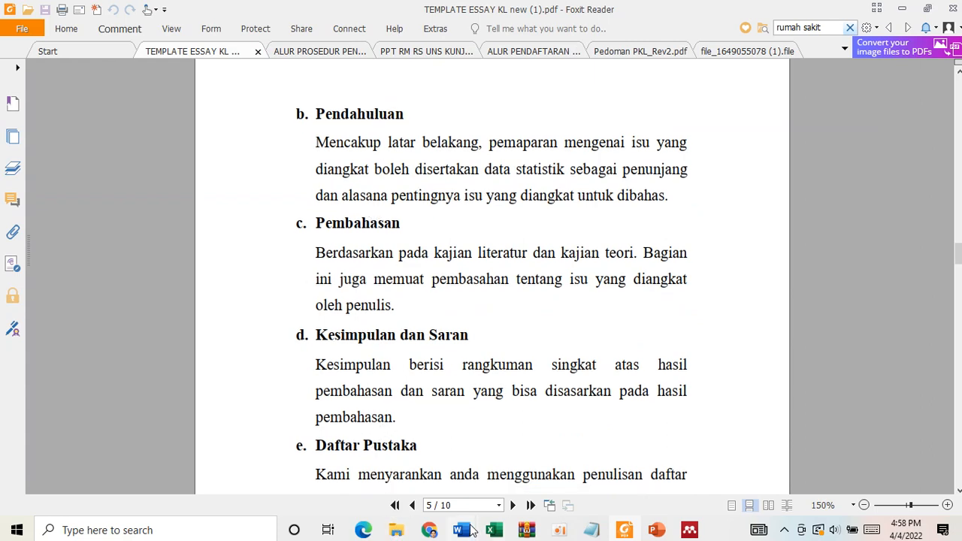
- Switch to Document2 in Word and delete the Rumah Sakit heading above the essay's first body paragraph
mouse_move(472, 532)
left_click(464, 474)
scroll(473, 436, "up", 10)
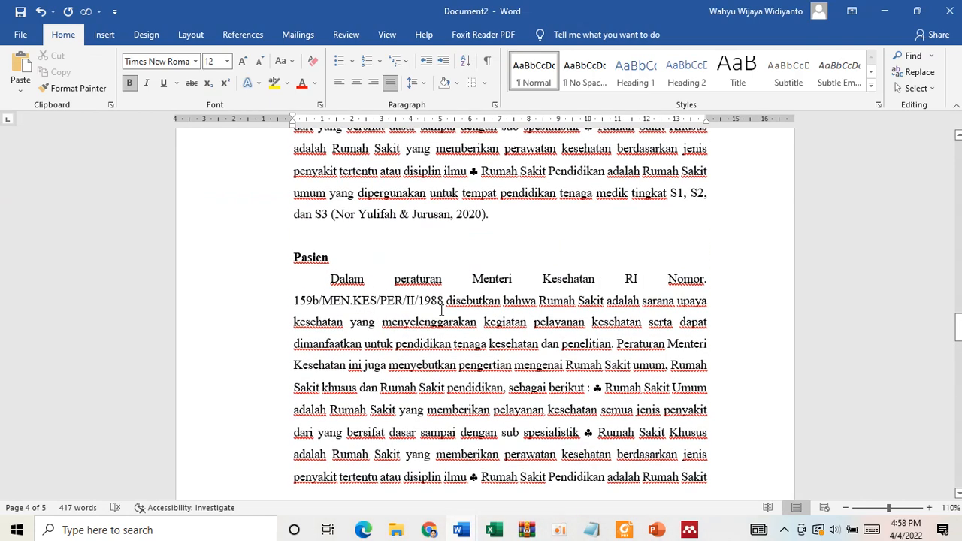
scroll(442, 310, "up", 10)
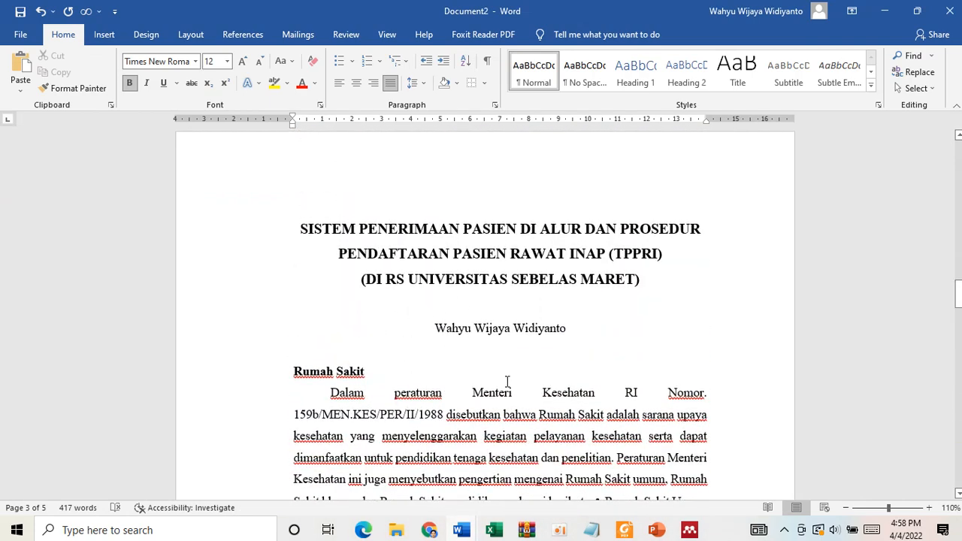
scroll(508, 382, "down", 2)
scroll(484, 308, "down", 1)
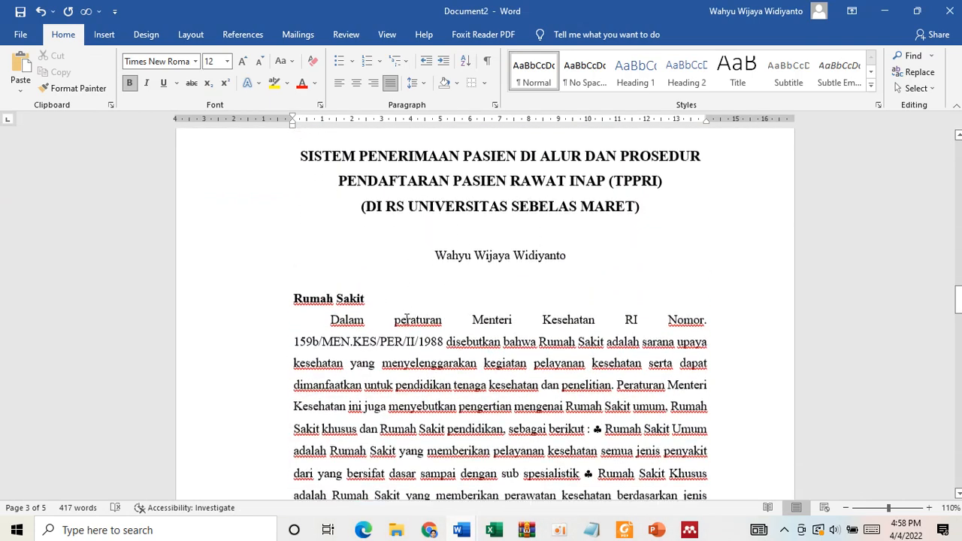
left_click_drag(367, 287, 295, 287)
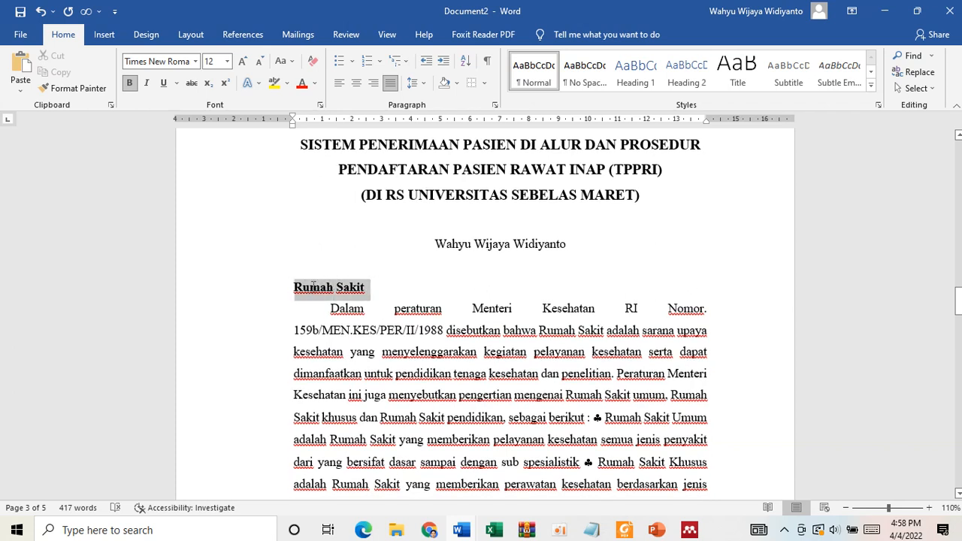
key("Delete")
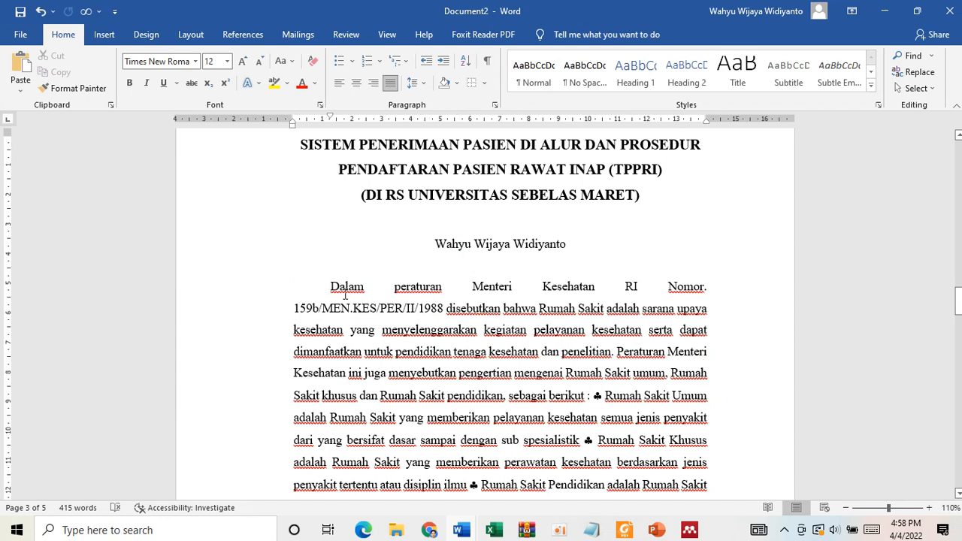
- Compare the opening paragraph with the Pasien section and undo the deletion of the Rumah Sakit heading
scroll(433, 227, "up", 3)
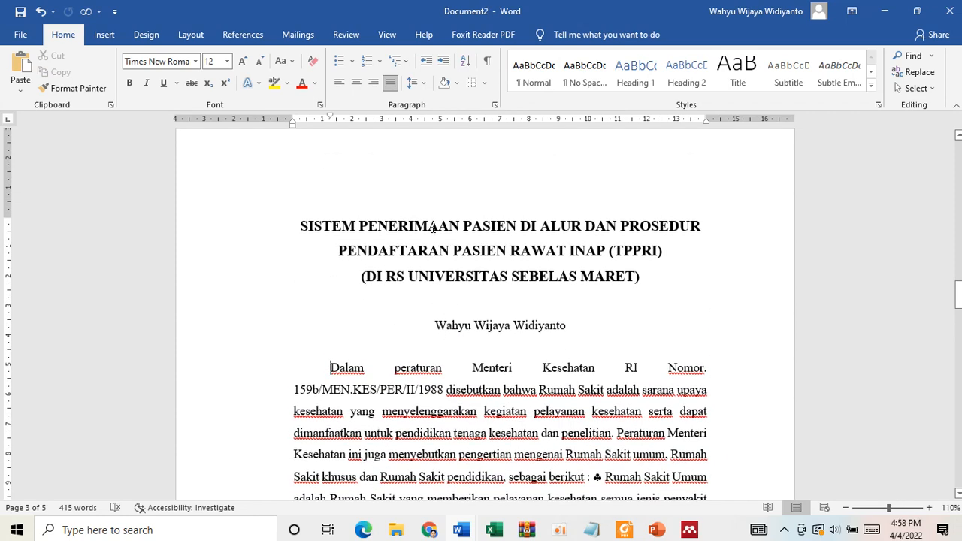
scroll(519, 218, "down", 1)
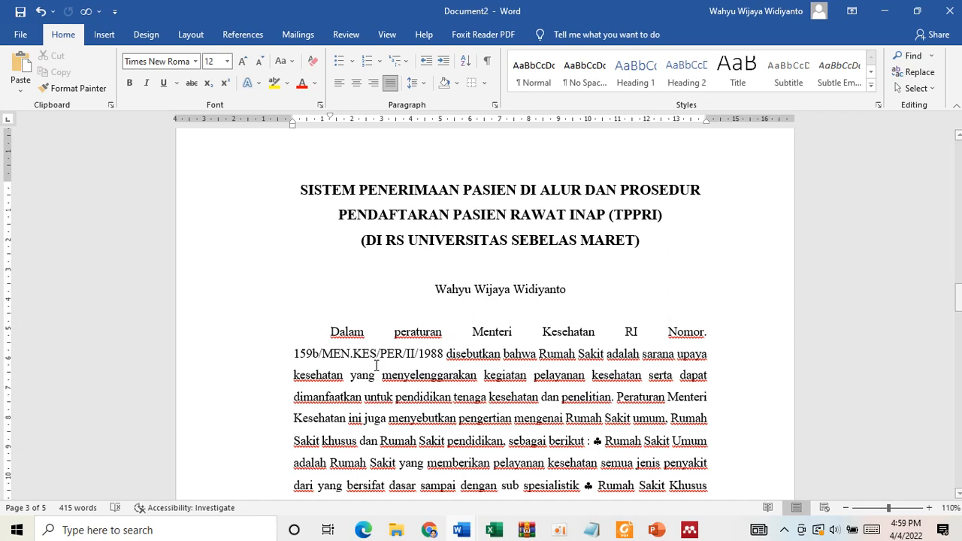
scroll(377, 366, "down", 5)
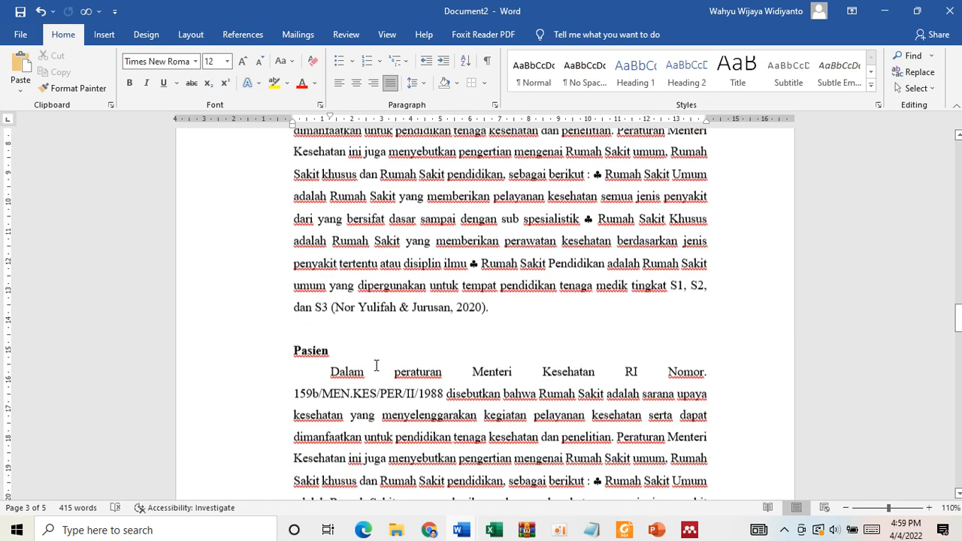
left_click_drag(336, 262, 294, 262)
left_click(350, 265)
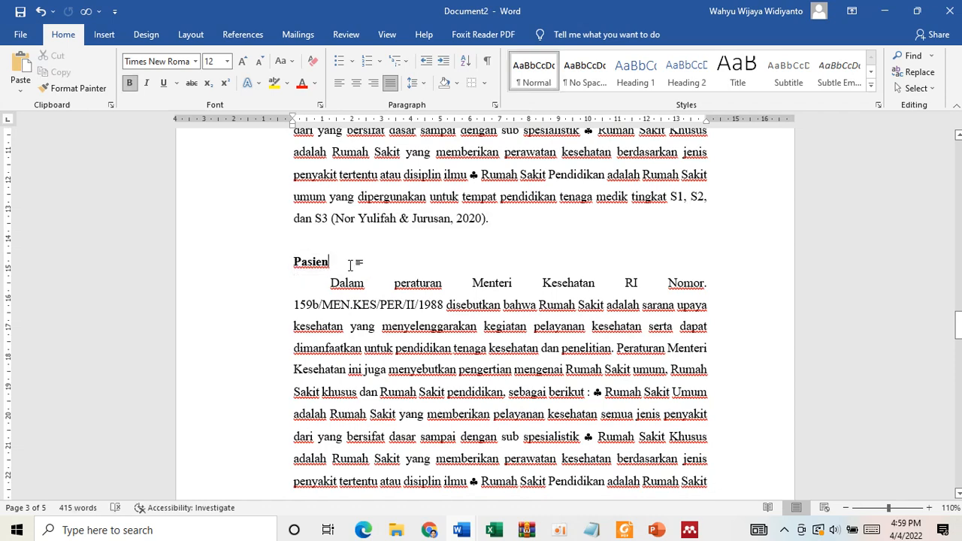
scroll(345, 264, "up", 5)
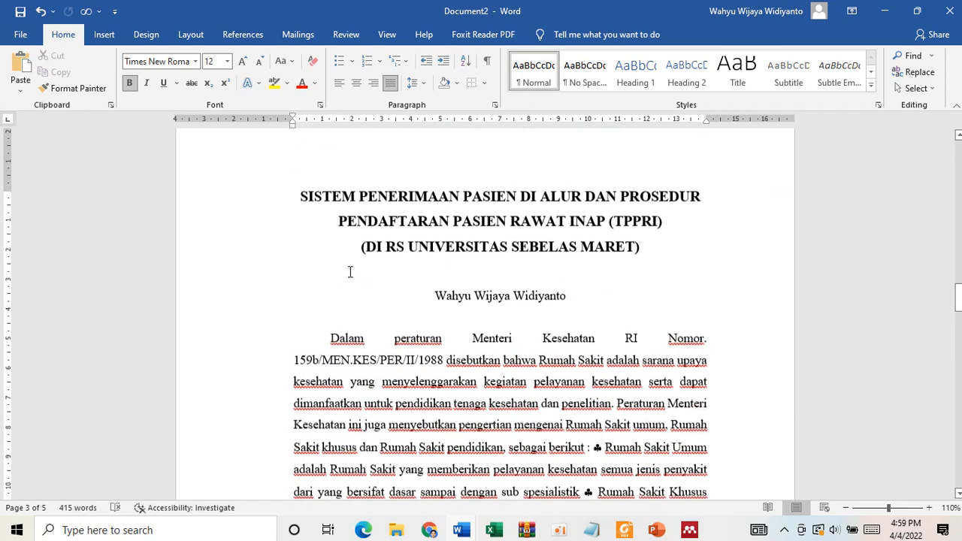
scroll(444, 434, "down", 2)
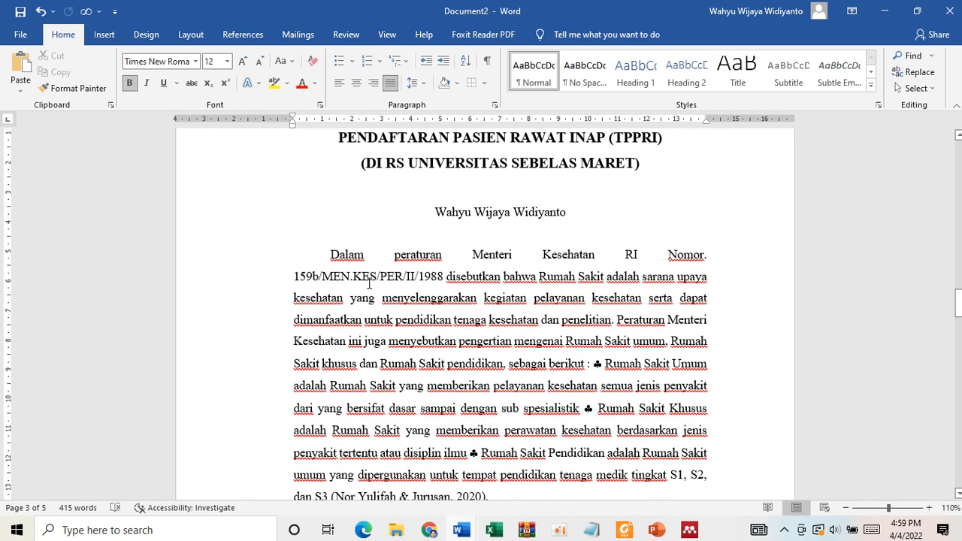
key("ctrl+z")
left_click(311, 252)
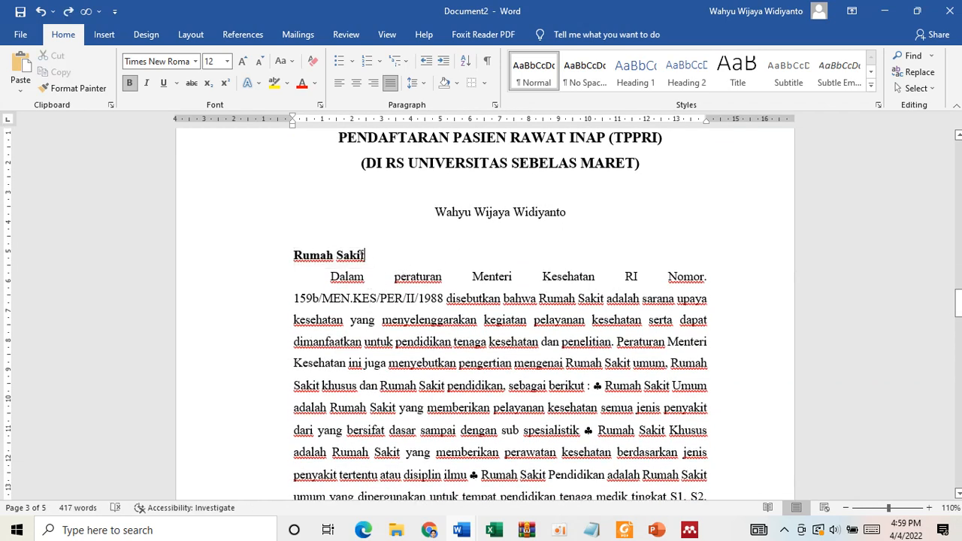
- Review the essay sections down to Kesimpulan and examine the Penjelasan umum and Penjelasan khusus boxes of the inverted triangle in Document1
scroll(371, 331, "up", 1)
scroll(384, 338, "down", 4)
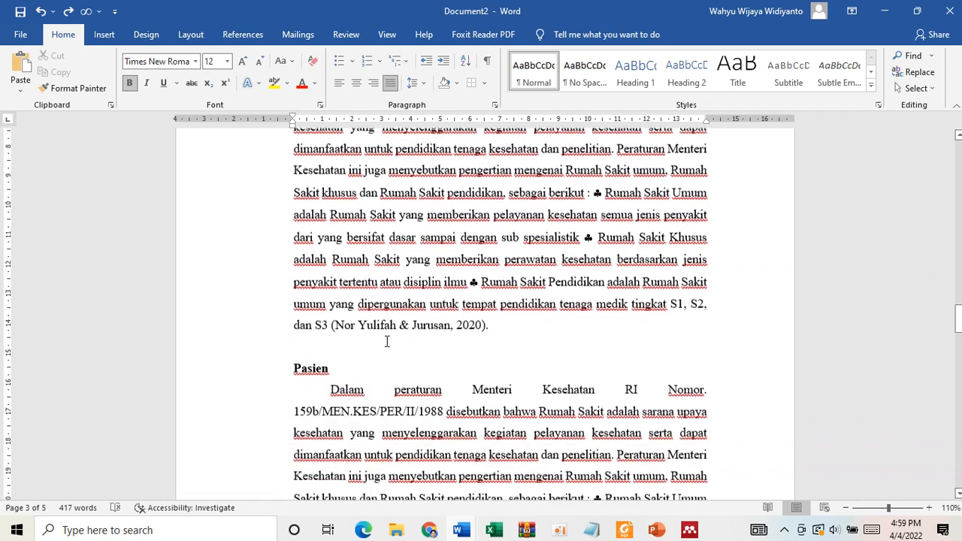
scroll(387, 342, "down", 9)
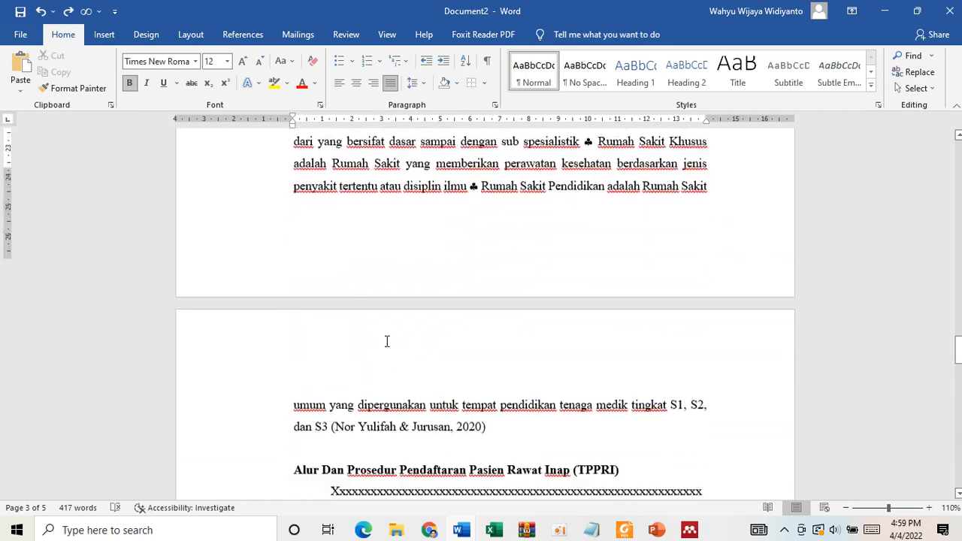
scroll(388, 342, "down", 3)
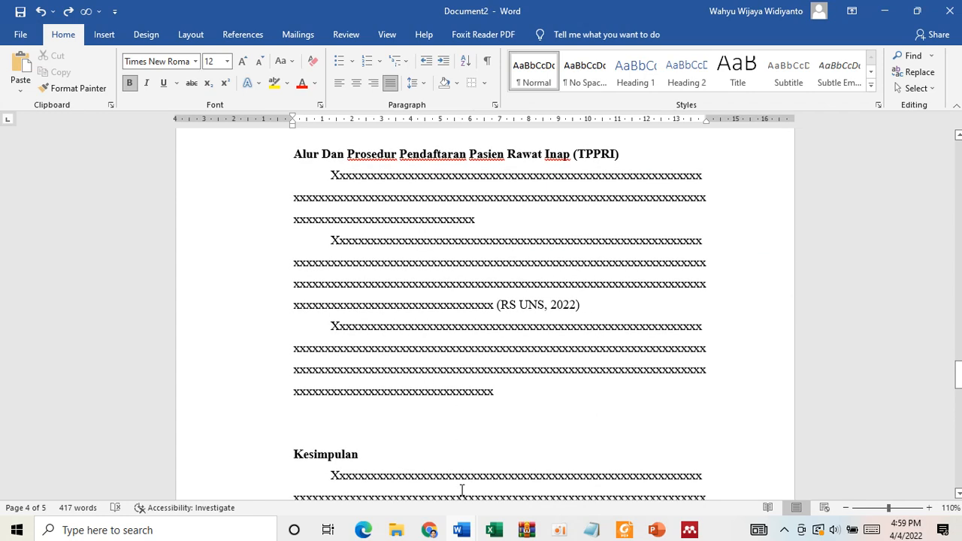
mouse_move(462, 530)
left_click(348, 444)
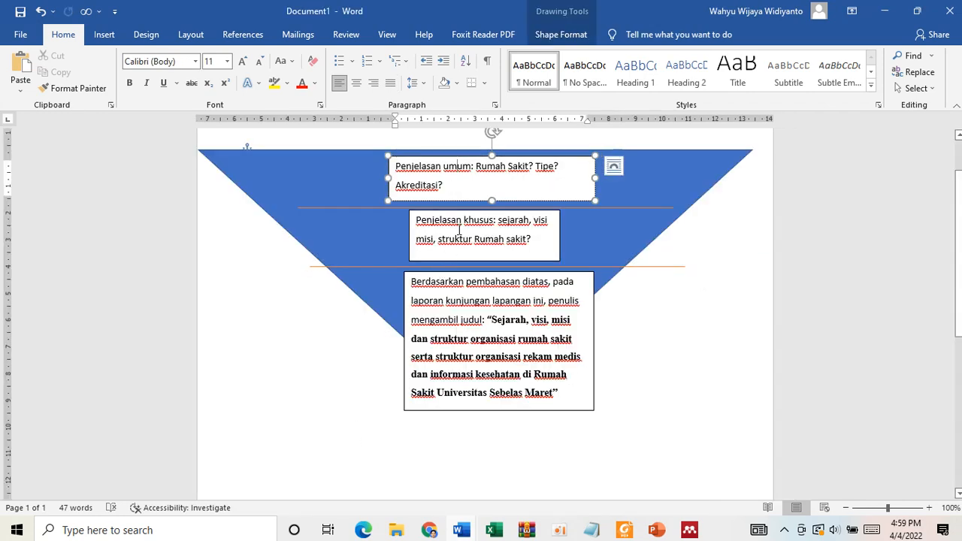
left_click(675, 249)
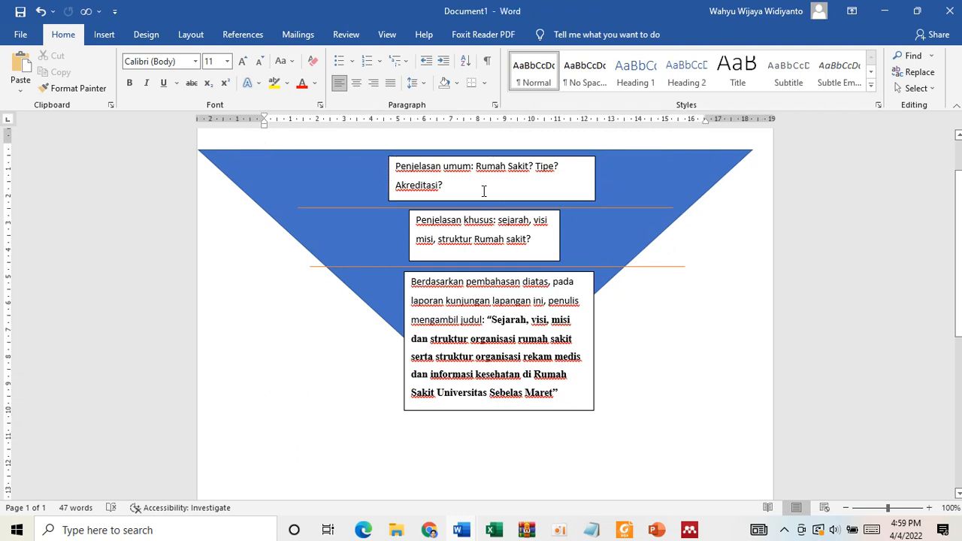
left_click(445, 172)
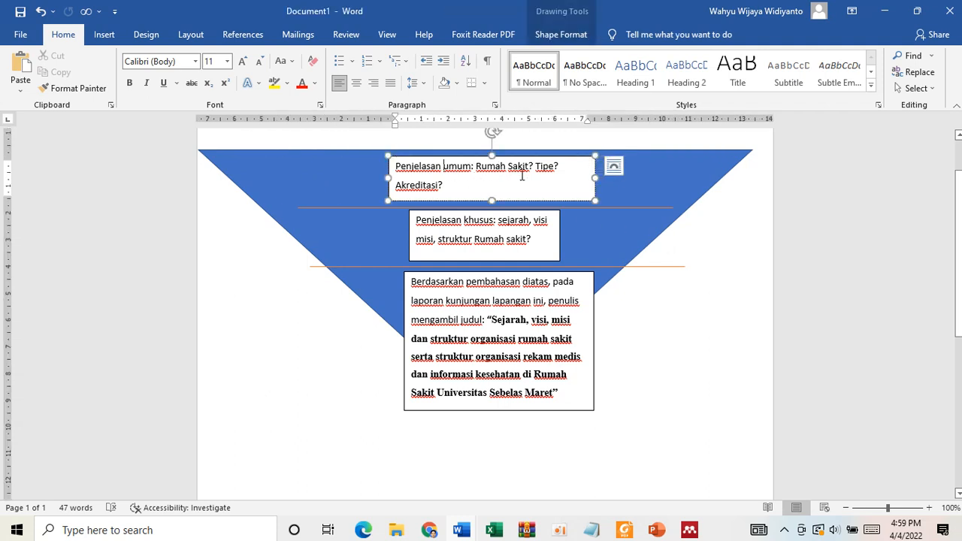
left_click(454, 231)
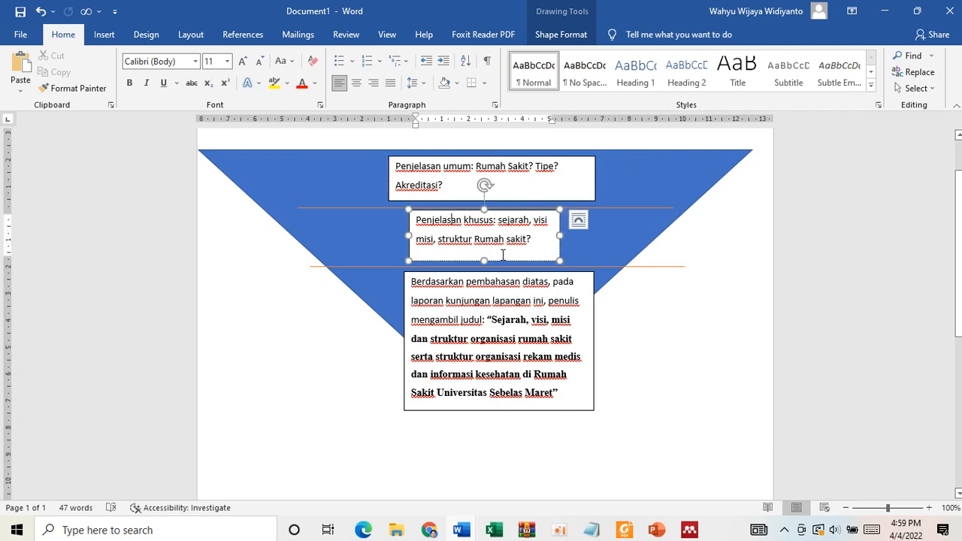
- Remove the lead-in text "Berdasarkan pembahasan diatas, pada laporan kunjungan lapangan ini, penulis mengambil judul:" from the triangle's lowest text box
left_click_drag(488, 322, 433, 284)
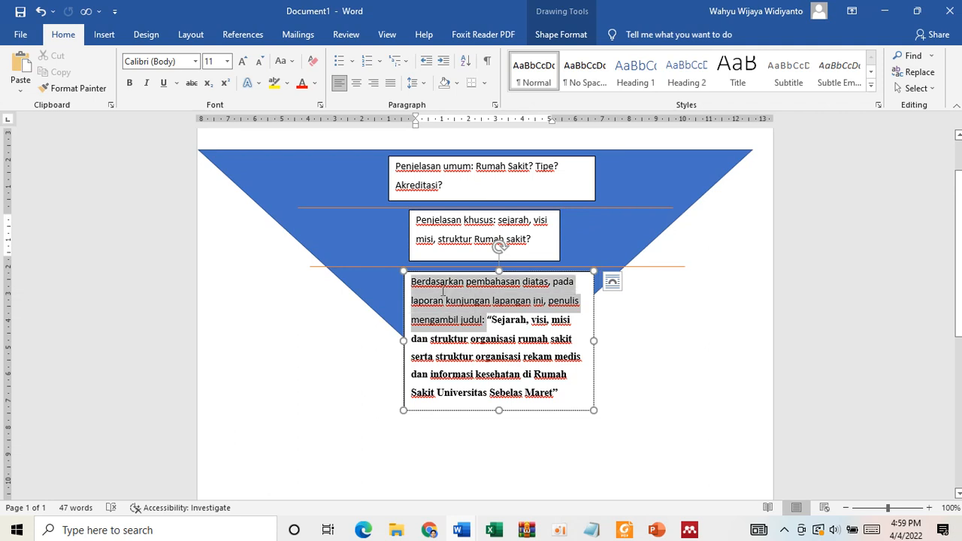
key("BackSpace")
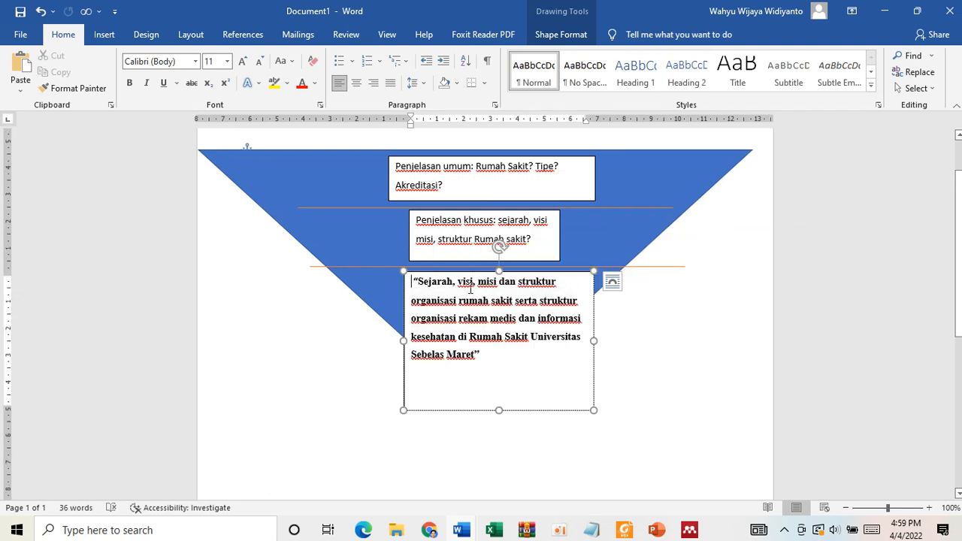
left_click(546, 396)
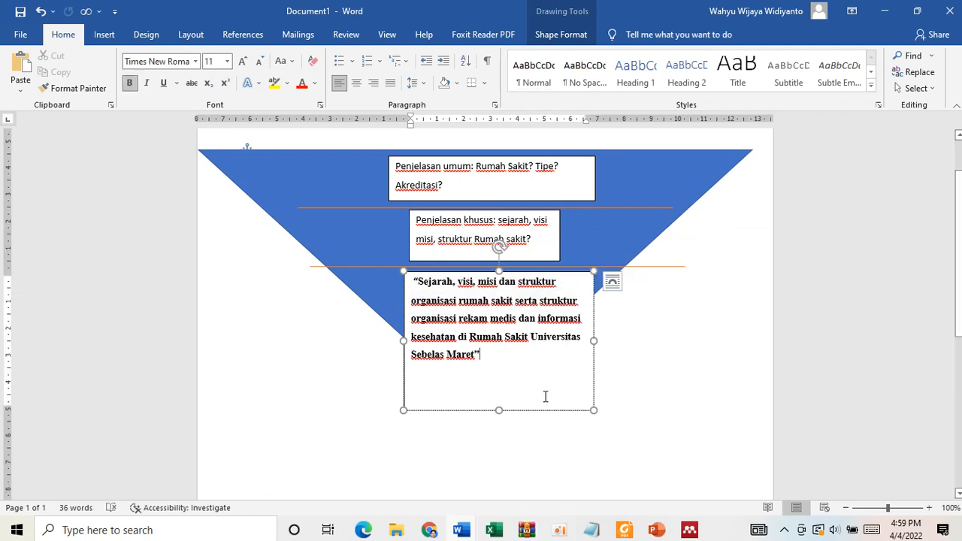
- Examine the quoted title text in the triangle's lowest box against the Penjelasan khusus box above it
left_click(385, 297)
left_click(449, 301)
left_click_drag(482, 352, 414, 290)
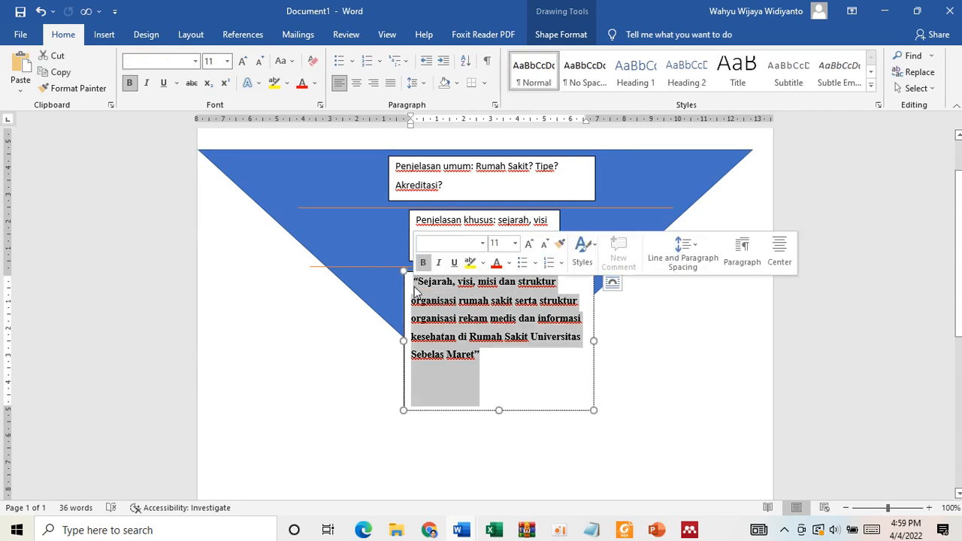
left_click(462, 220)
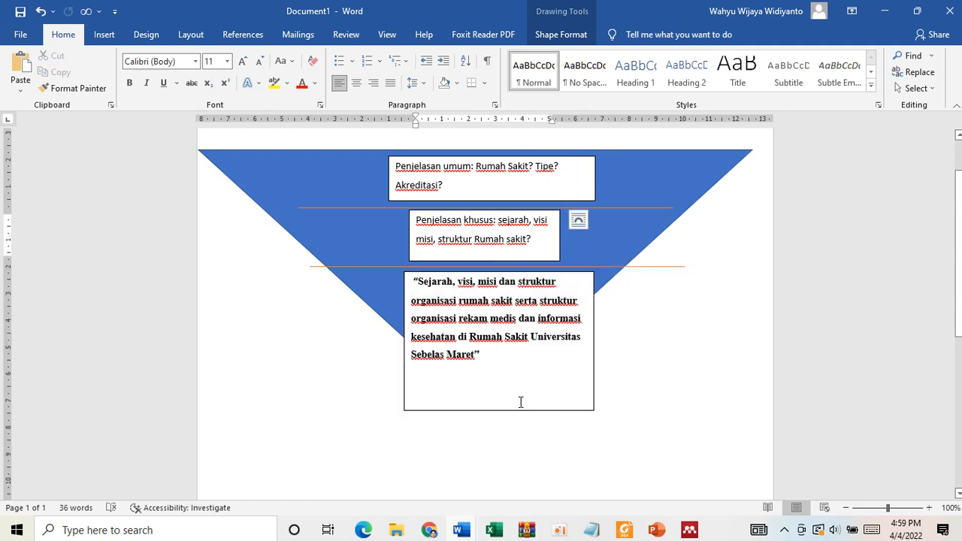
- Switch to Document2 and review the essay from the cited body paragraphs and Kesimpulan down to the DAFTAR PUSTAKA entries
mouse_move(472, 530)
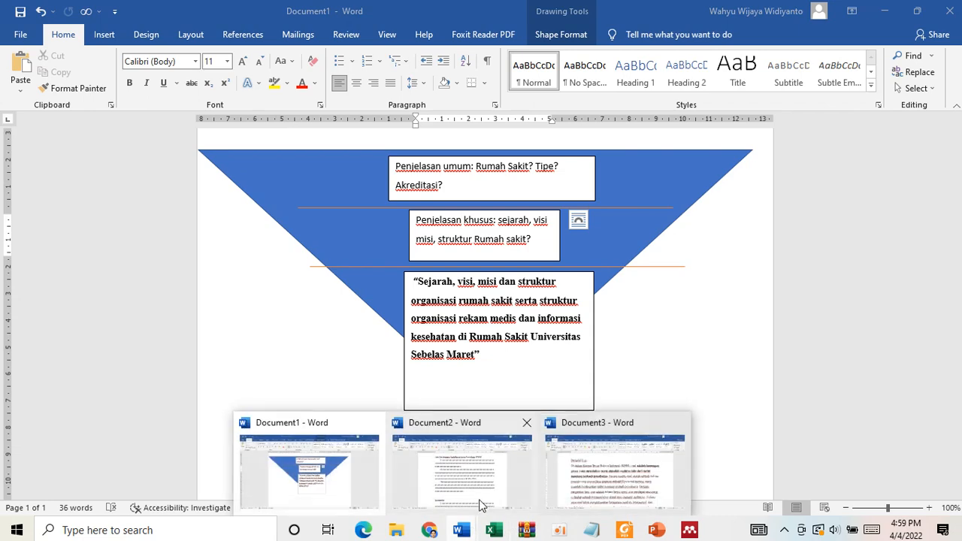
left_click(479, 468)
scroll(508, 238, "up", 3)
scroll(506, 247, "down", 15)
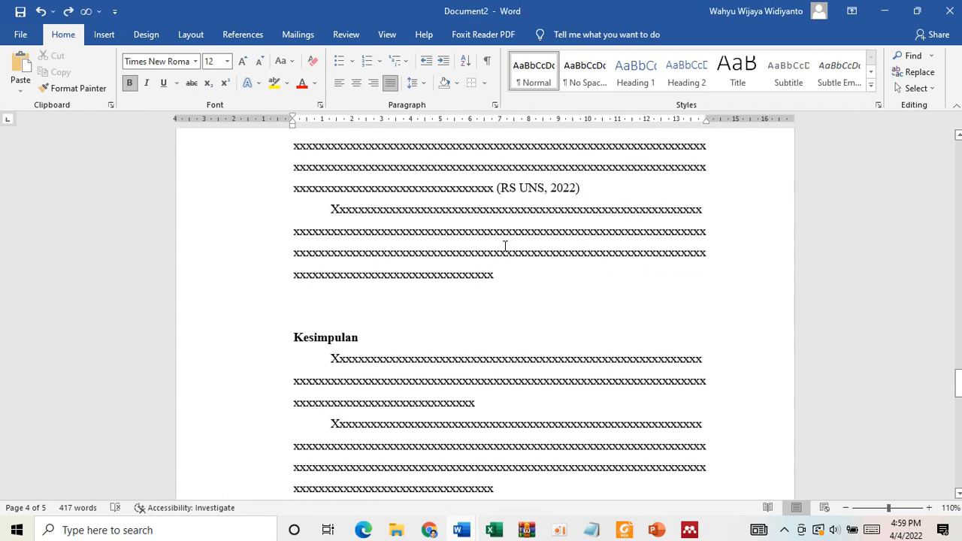
scroll(505, 247, "down", 1)
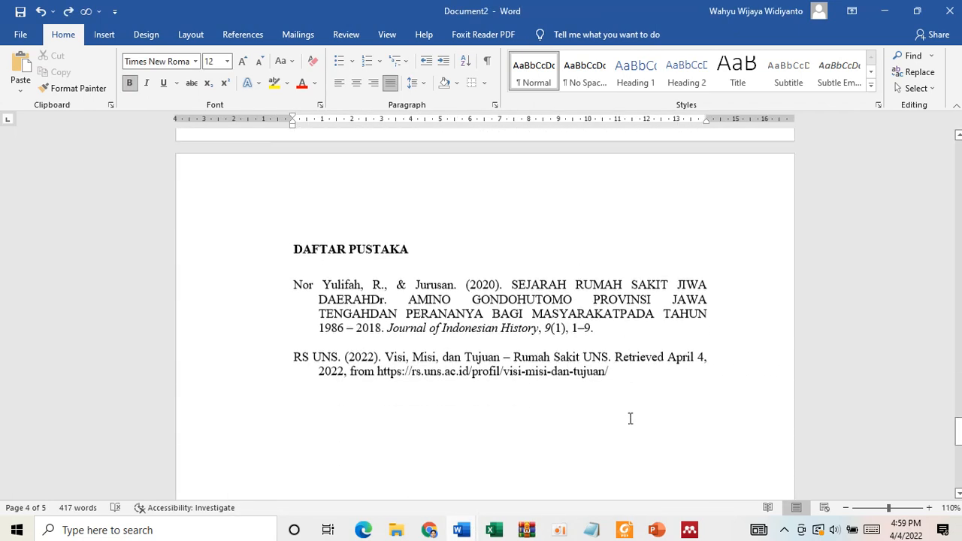
scroll(630, 418, "down", 1)
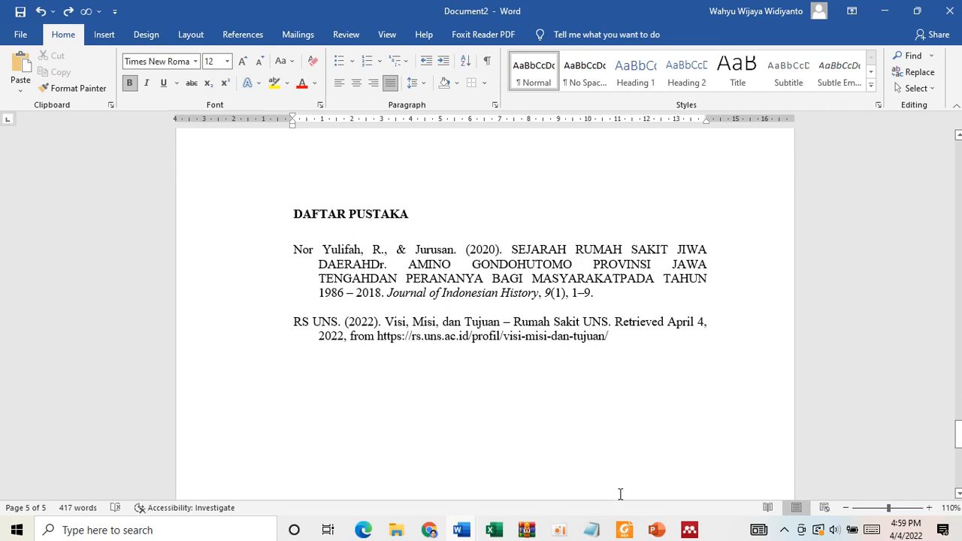
mouse_move(624, 531)
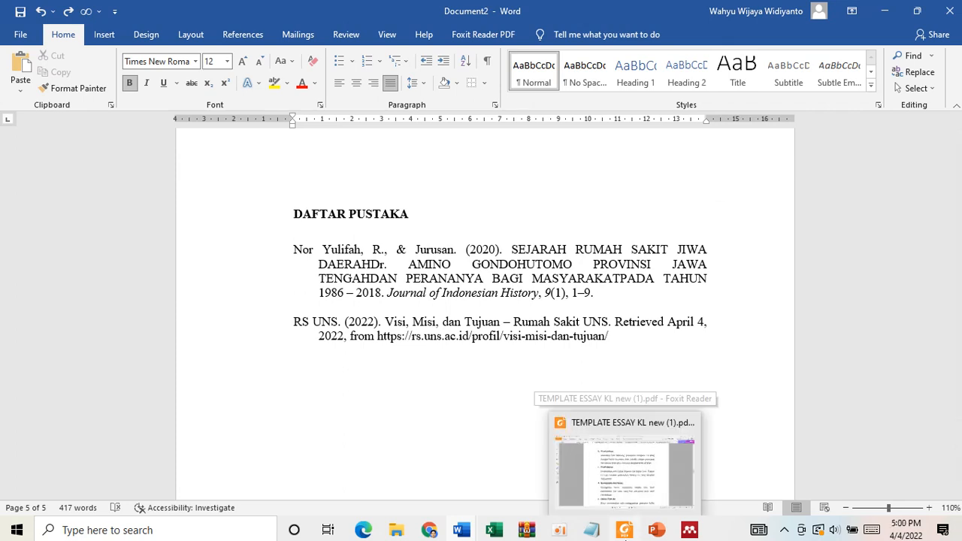
left_click(558, 530)
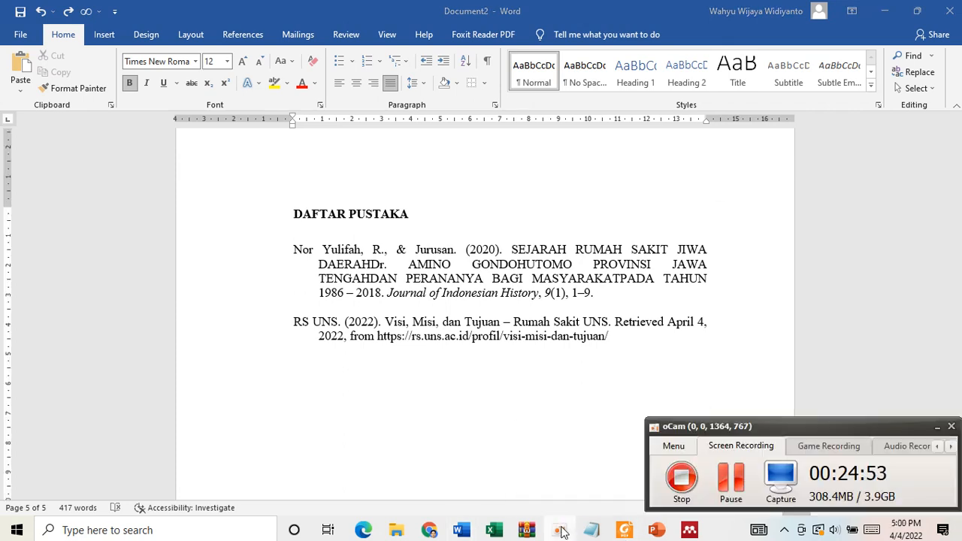